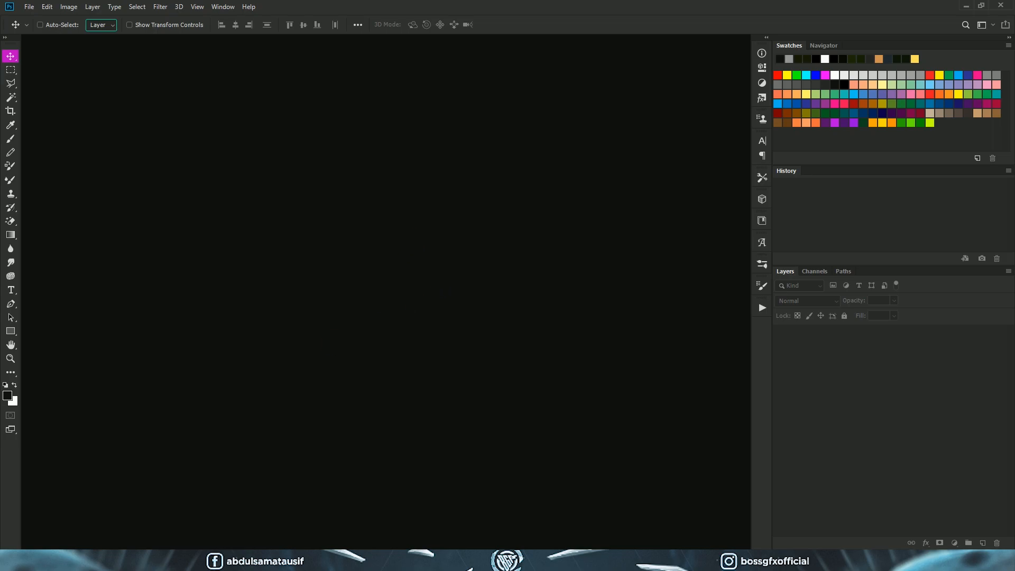
# - Open the image Overlay Template.png as a new document
pyautogui.click(371, 561)
pyautogui.moveTo(371, 340); pyautogui.dragTo(158, 357)
pyautogui.moveTo(348, 42); pyautogui.dragTo(366, 36)
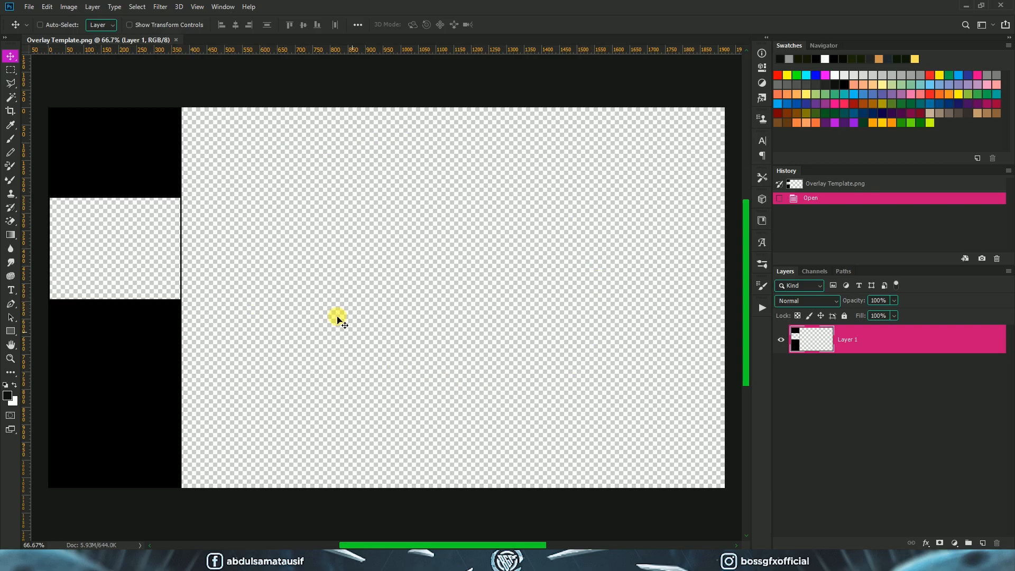
# - Place wallpaper.jpg into the document, accepting its Camera Raw settings and enlarging the image to cover the canvas
pyautogui.click(76, 562)
pyautogui.moveTo(372, 185); pyautogui.dragTo(198, 252)
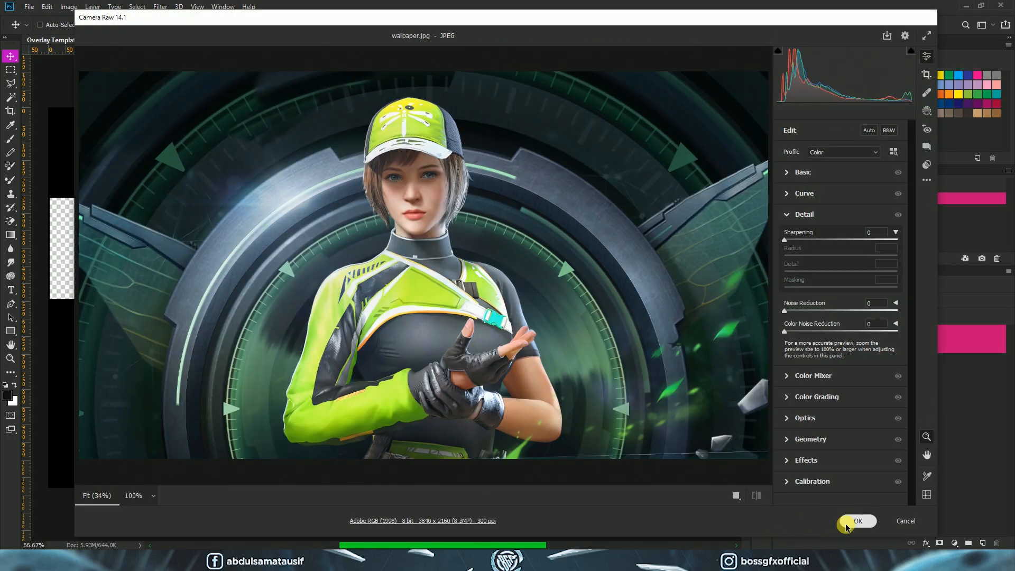
pyautogui.click(846, 523)
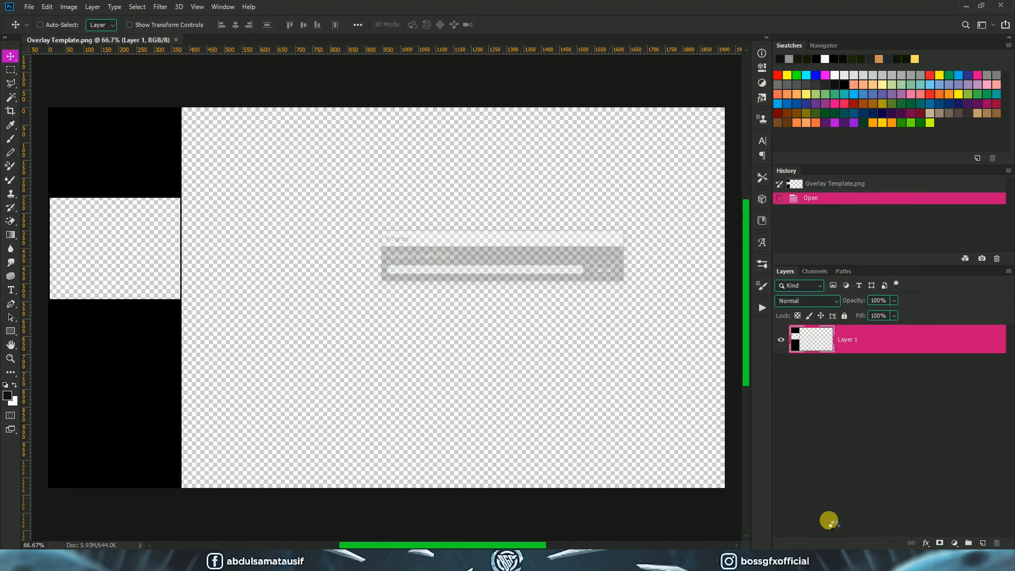
pyautogui.moveTo(550, 391); pyautogui.dragTo(741, 511)
pyautogui.press('Return')
# - Clip the wallpaper layer to Layer 1 and reposition the image so its background ring pattern fills the template's side panel
pyautogui.moveTo(818, 362); pyautogui.dragTo(871, 360)
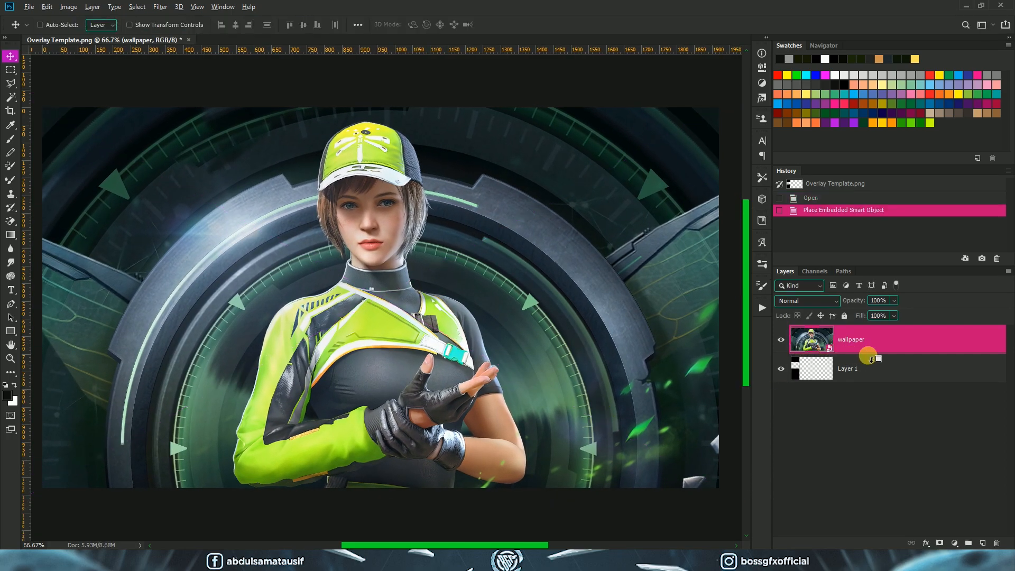
pyautogui.keyDown('alt'); pyautogui.click(868, 355); pyautogui.keyUp('alt')
pyautogui.moveTo(215, 312); pyautogui.dragTo(404, 291)
pyautogui.moveTo(347, 333); pyautogui.dragTo(302, 335)
pyautogui.moveTo(333, 365); pyautogui.dragTo(358, 374)
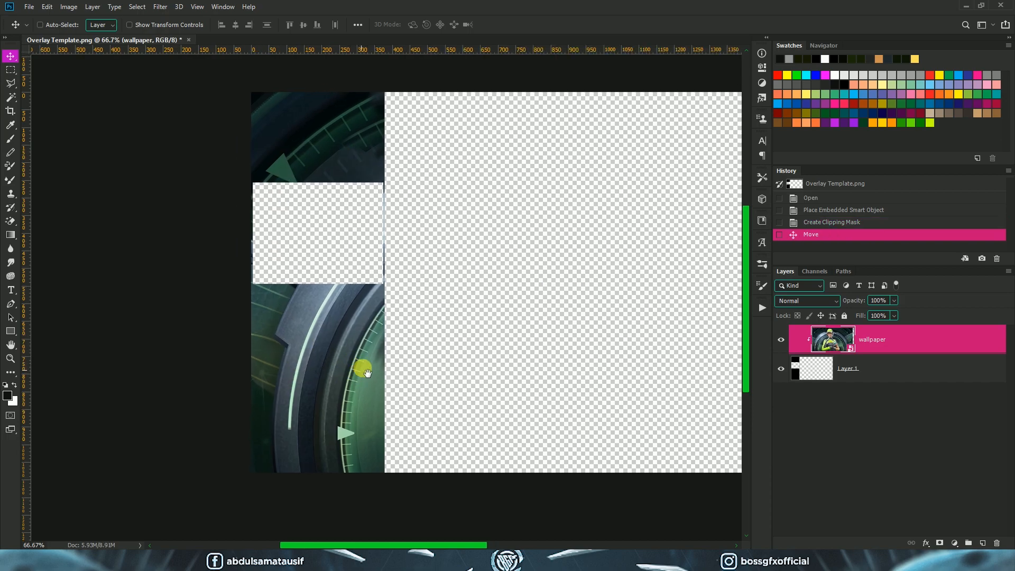
# - Add a Hue/Saturation adjustment layer above the wallpaper and clip it to the layers below
pyautogui.click(957, 543)
pyautogui.click(967, 444)
pyautogui.click(670, 254)
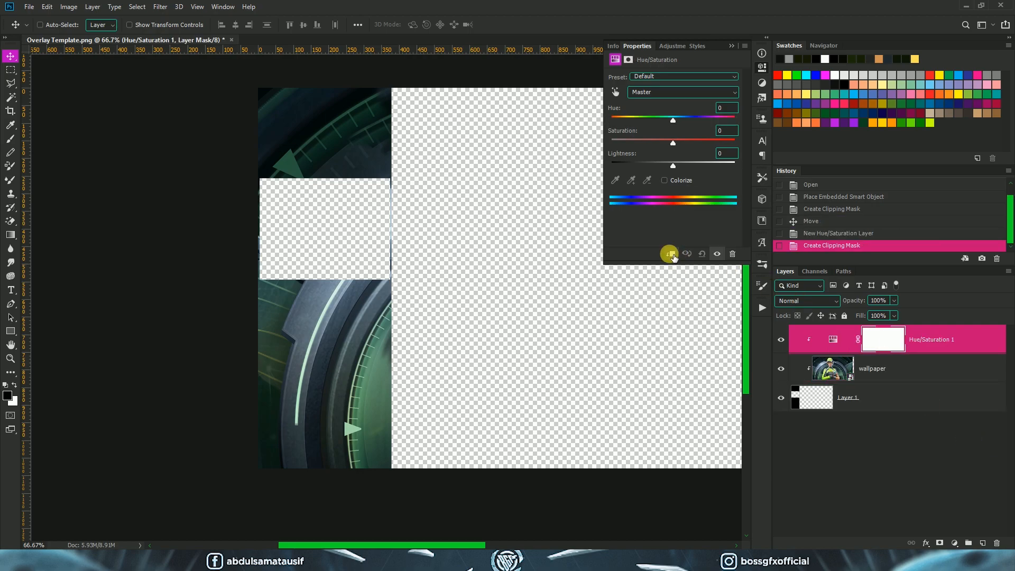
# - Colorize the wallpaper green with the Hue/Saturation adjustment: Hue 75, Saturation 64, Lightness -36
pyautogui.click(673, 181)
pyautogui.moveTo(643, 140); pyautogui.dragTo(776, 142)
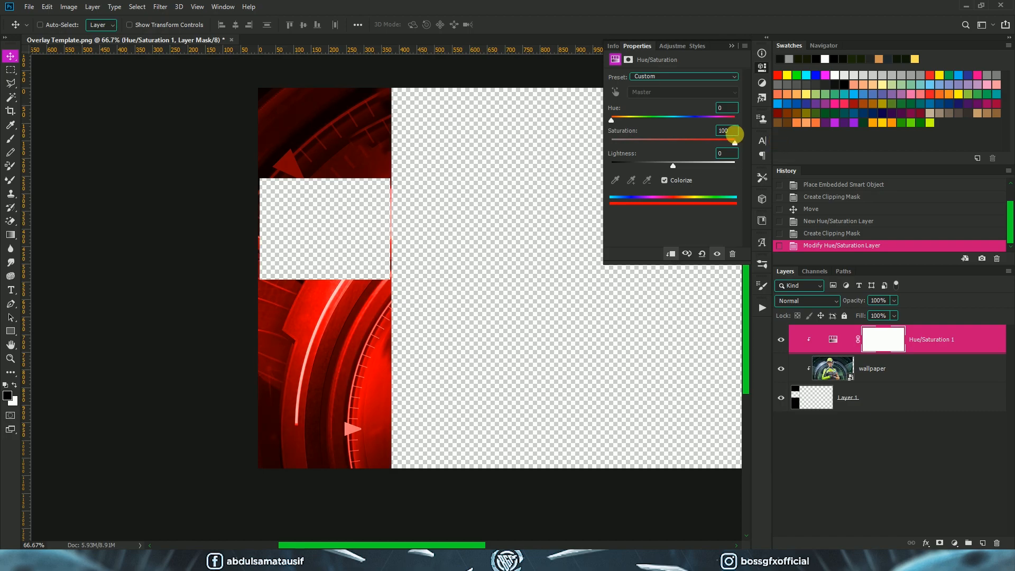
pyautogui.moveTo(613, 119); pyautogui.dragTo(637, 120)
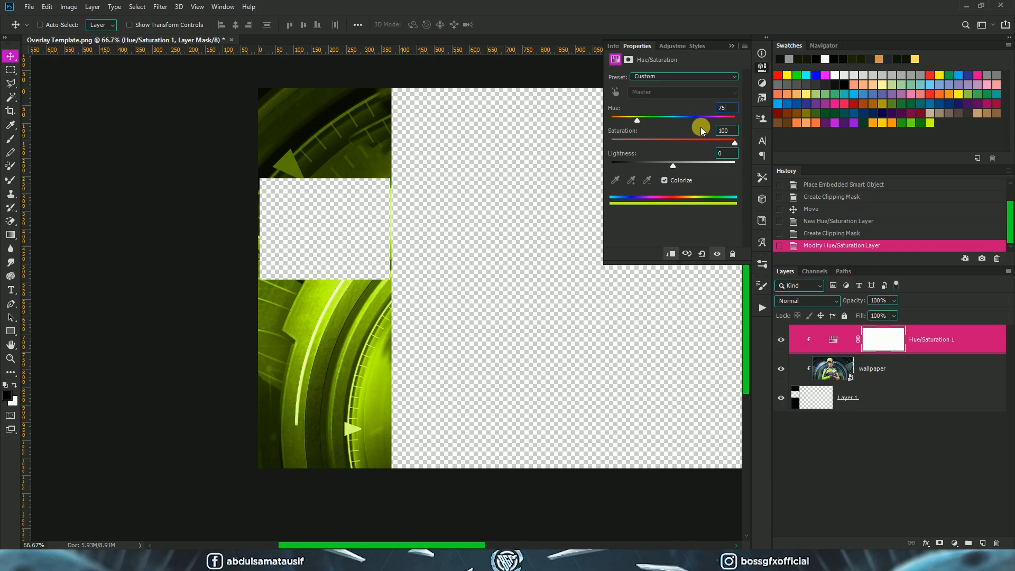
pyautogui.press('Tab')
pyautogui.write('64')
pyautogui.press('Tab')
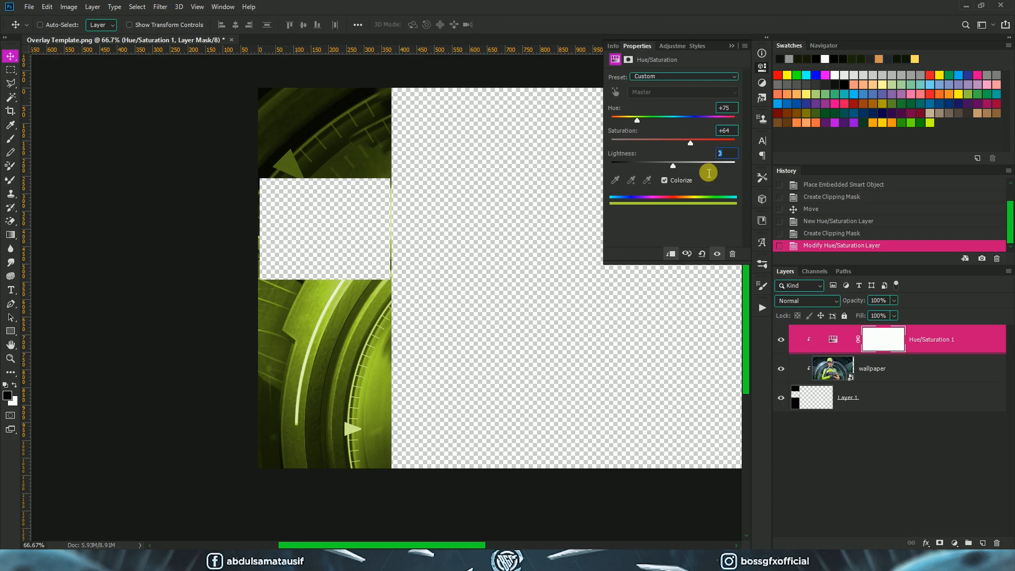
pyautogui.write('-36')
# - Apply a Gaussian Blur with a 10-pixel radius to the wallpaper layer
pyautogui.click(885, 358)
pyautogui.click(906, 369)
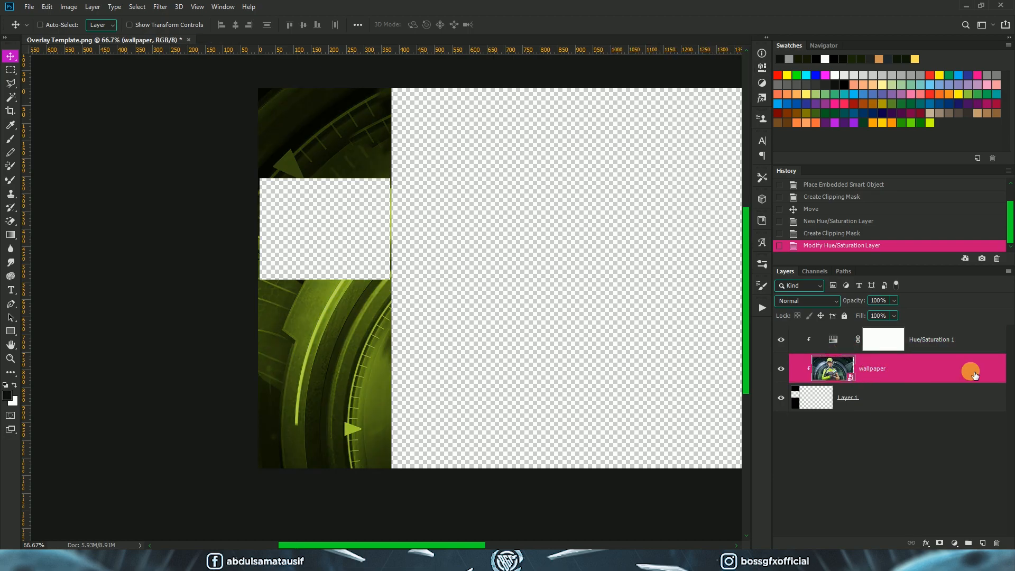
pyautogui.click(161, 6)
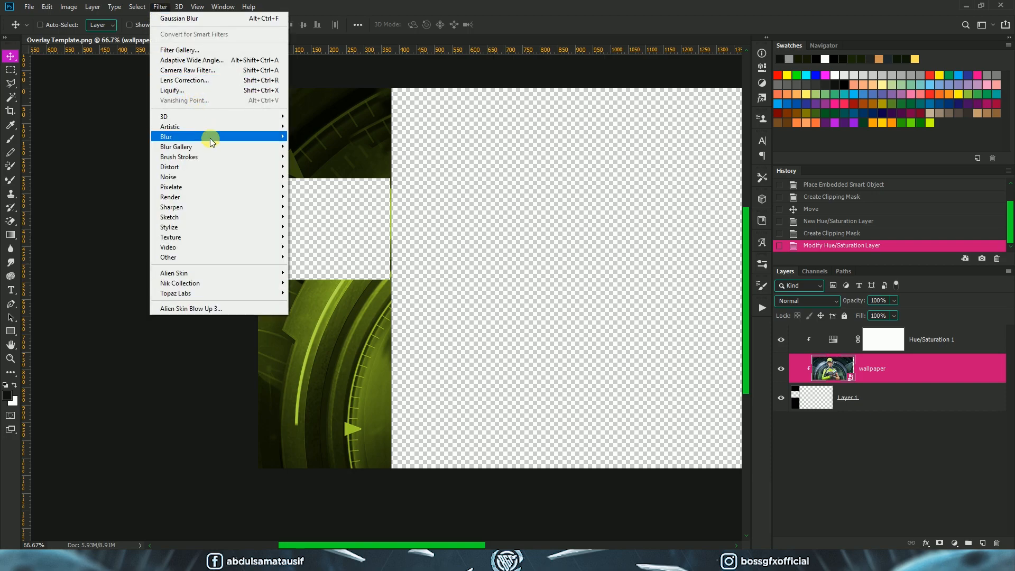
pyautogui.moveTo(211, 140)
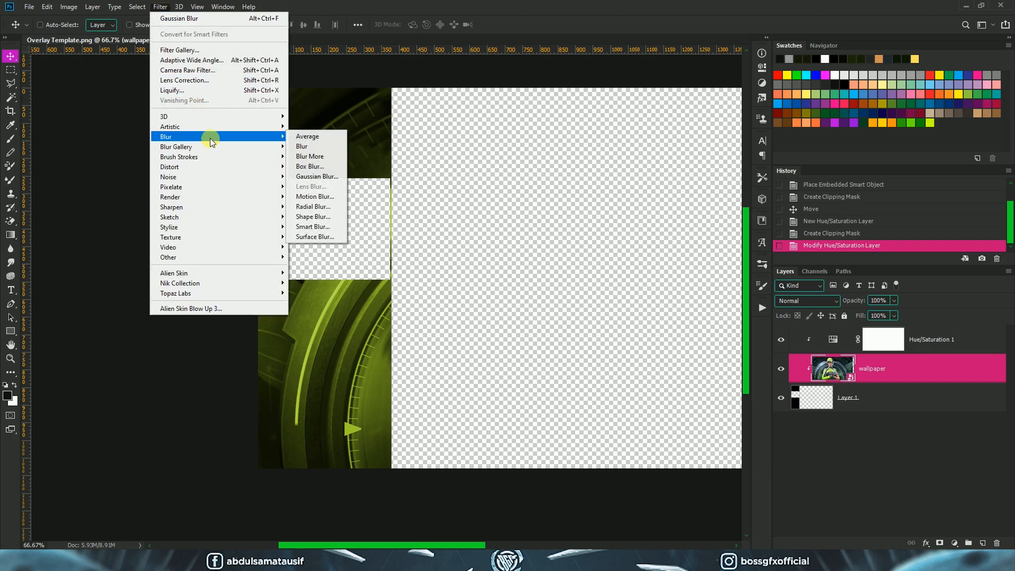
pyautogui.click(316, 177)
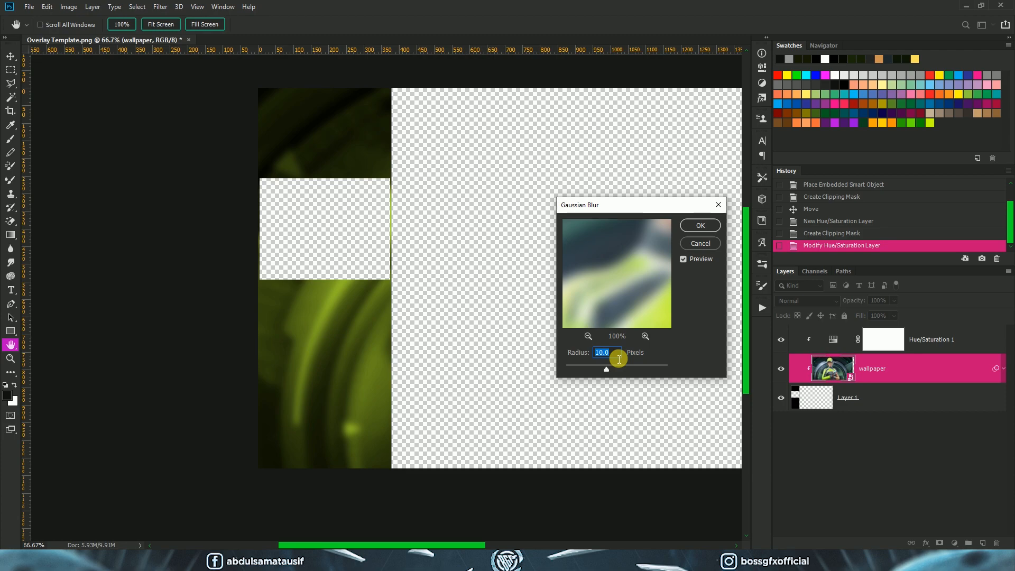
pyautogui.click(702, 226)
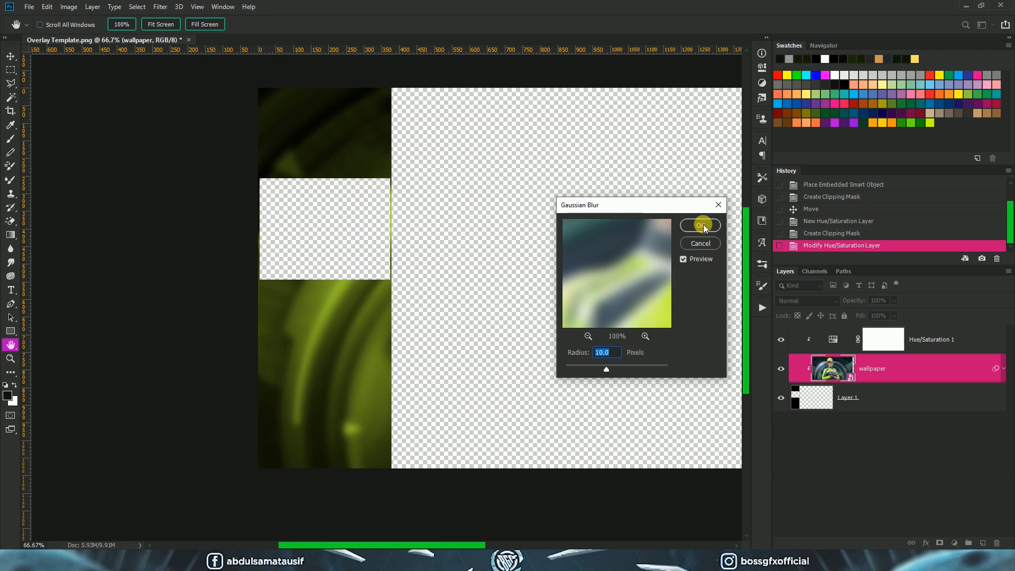
# - Create a new empty layer above Hue/Saturation 1 and clip it to the layers below
pyautogui.click(952, 340)
pyautogui.click(1004, 368)
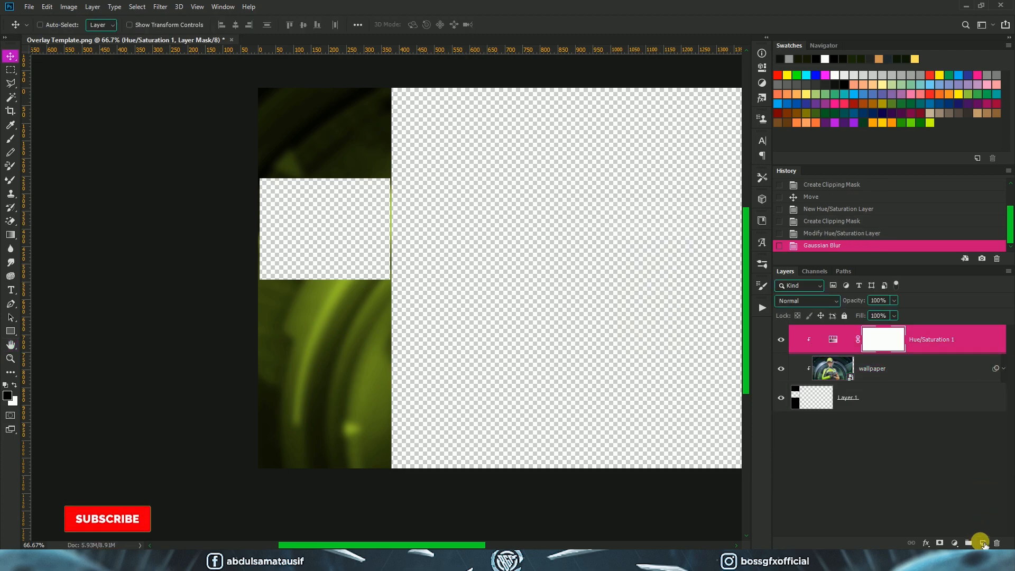
pyautogui.click(983, 544)
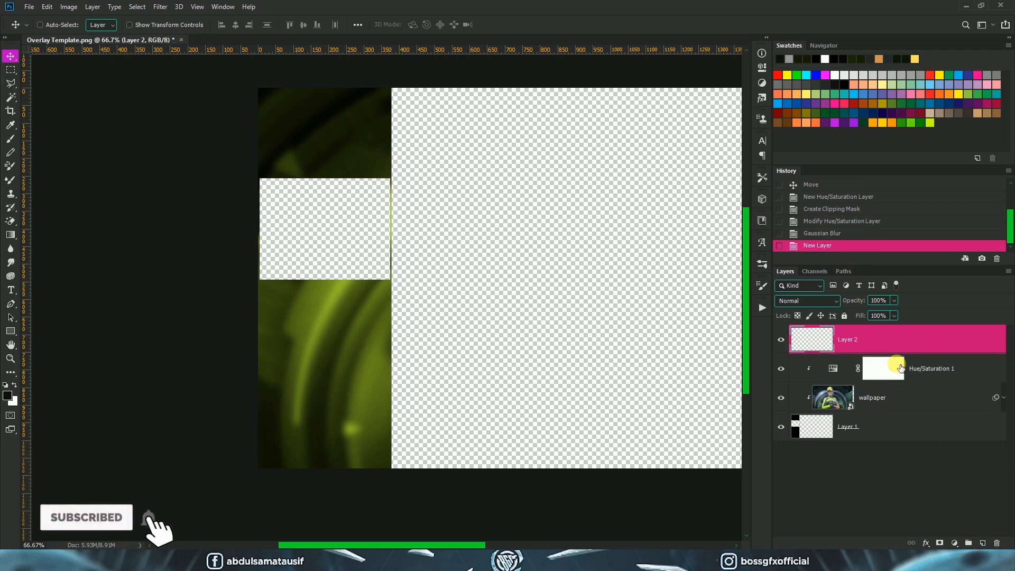
pyautogui.keyDown('alt'); pyautogui.click(924, 360); pyautogui.keyUp('alt')
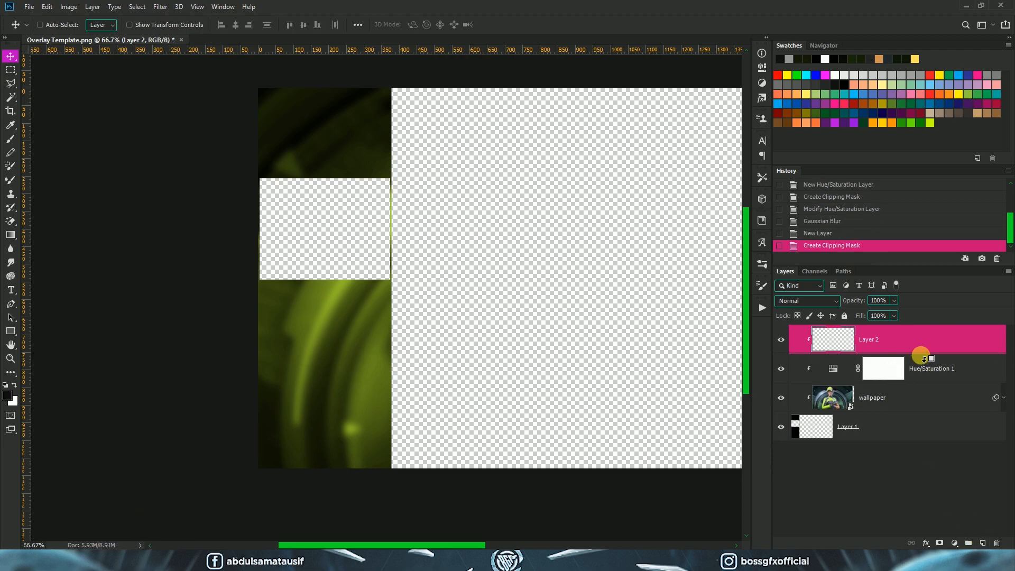
# - Darken the panel's lower and upper ends on Layer 2 with linear gradients fading from a sampled dark colour to transparent
pyautogui.press('g')
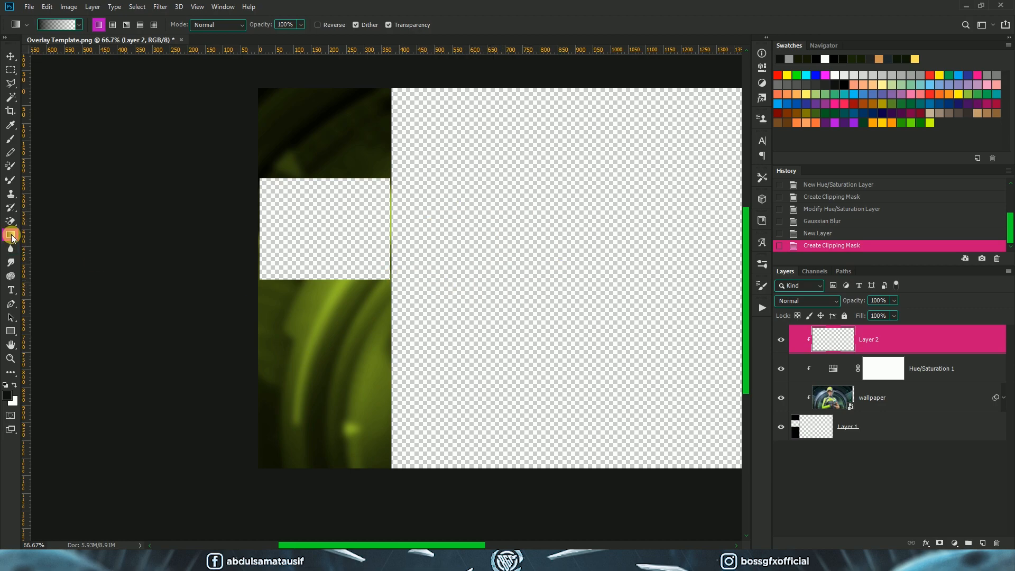
pyautogui.moveTo(365, 402); pyautogui.dragTo(425, 374)
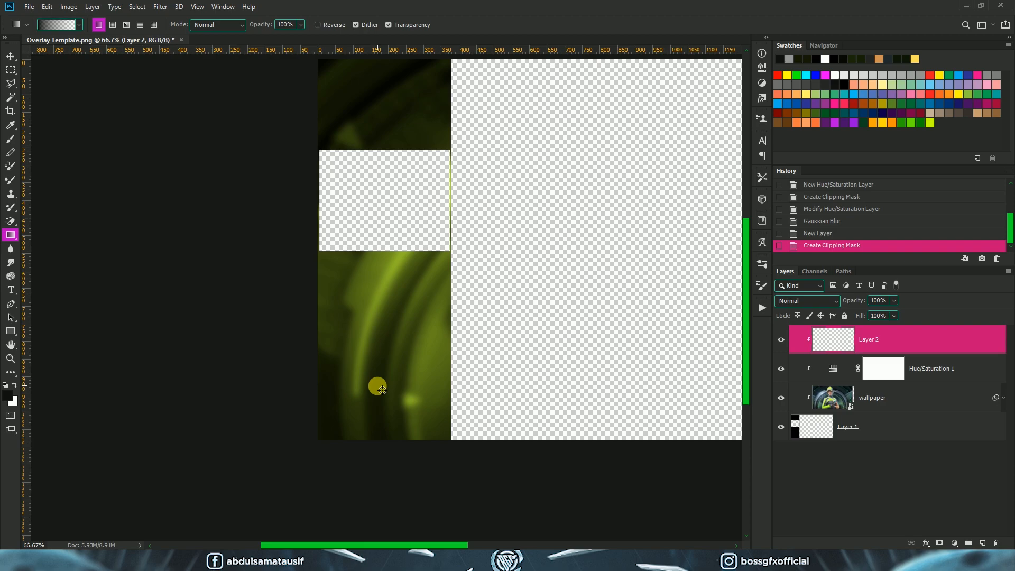
pyautogui.keyDown('alt'); pyautogui.click(327, 428); pyautogui.keyUp('alt')
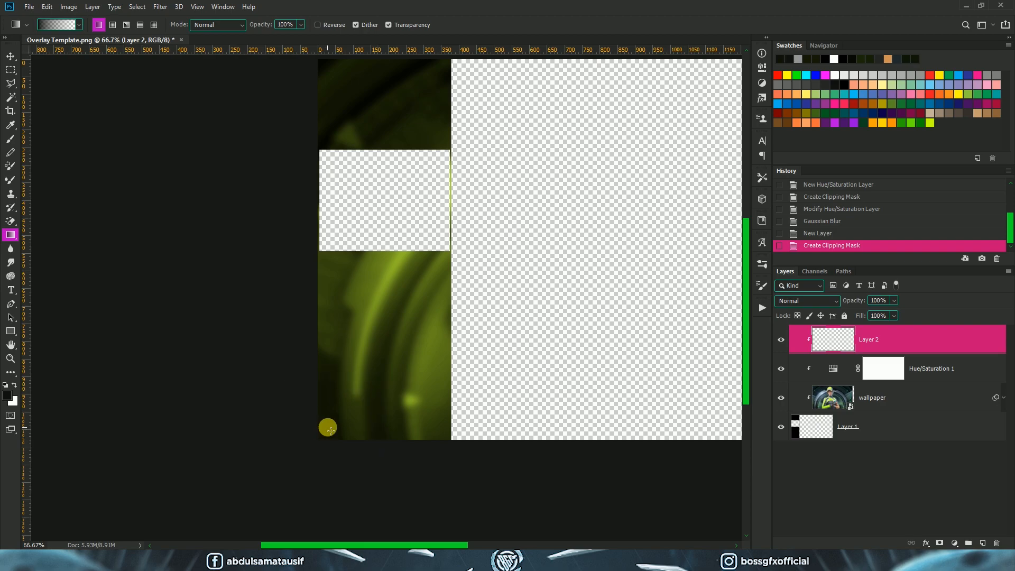
pyautogui.moveTo(383, 497); pyautogui.dragTo(424, 407)
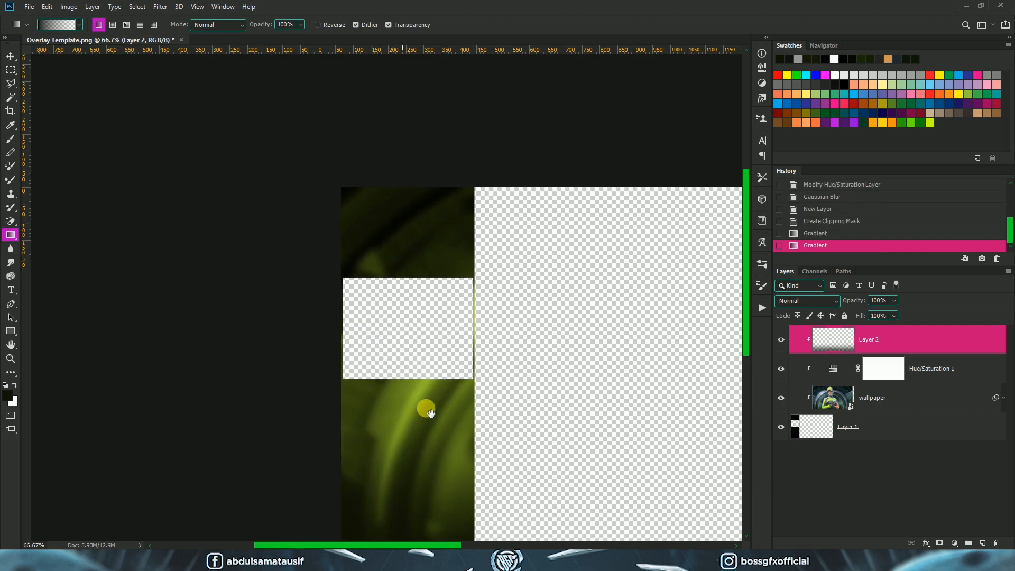
pyautogui.moveTo(412, 147); pyautogui.dragTo(415, 249)
pyautogui.press('v')
# - Lower the wallpaper layer's opacity to 75% and keep Layer 2 at 100%
pyautogui.click(911, 403)
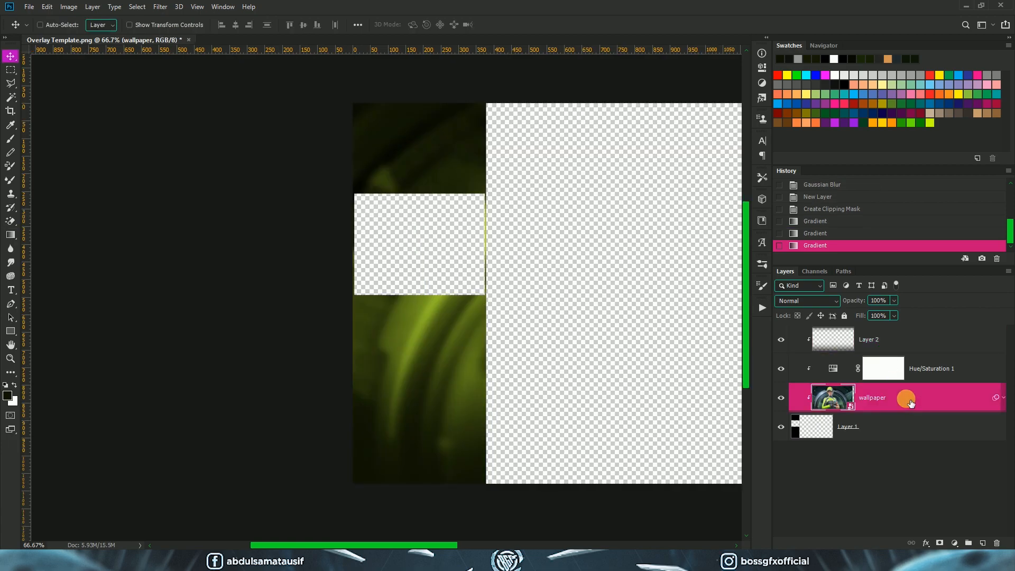
pyautogui.click(886, 303)
pyautogui.write('75')
pyautogui.press('Return')
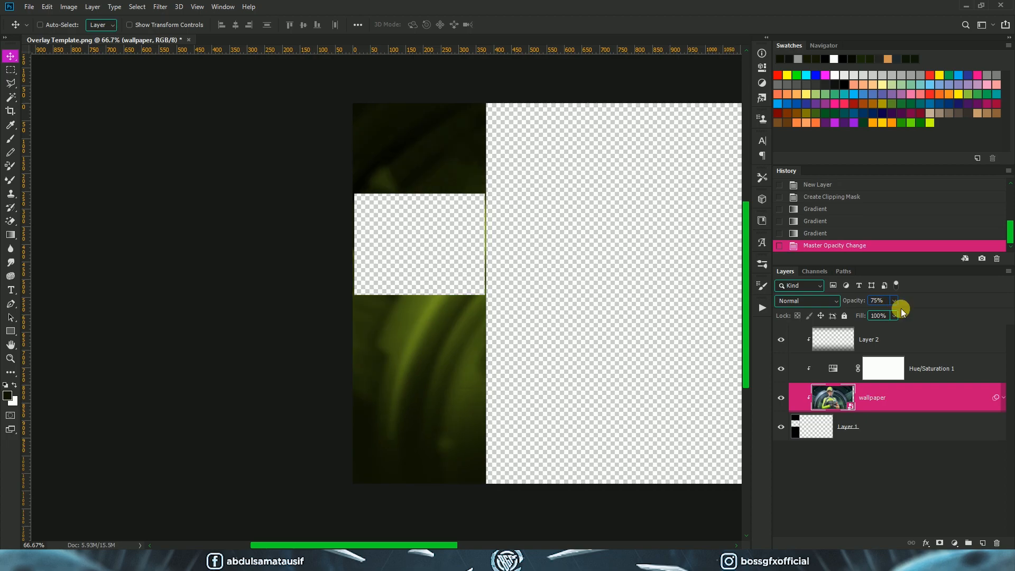
pyautogui.click(903, 399)
pyautogui.click(897, 341)
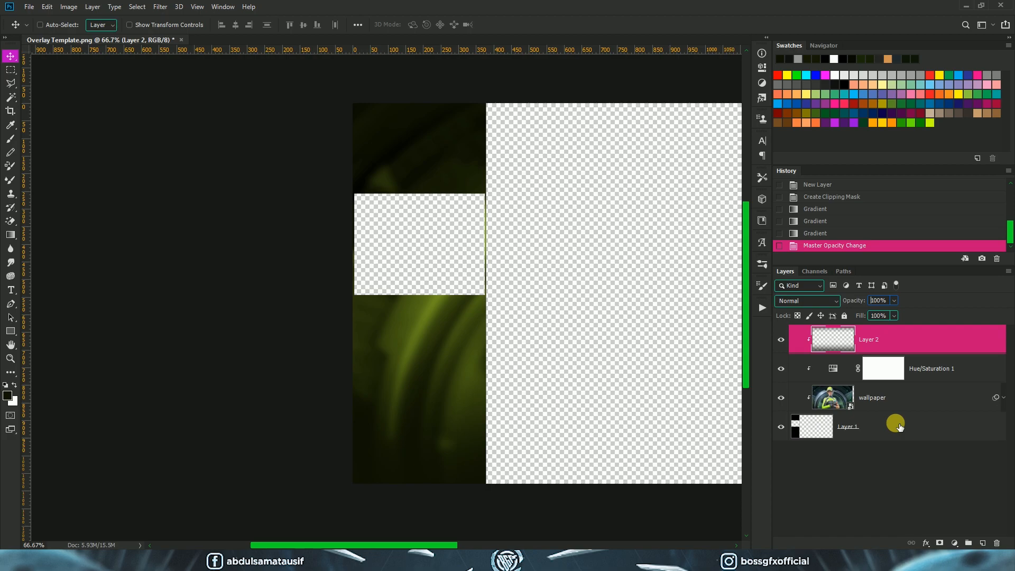
# - Place the webcam frame image as an embedded smart object directly above Layer 1
pyautogui.click(900, 427)
pyautogui.click(95, 561)
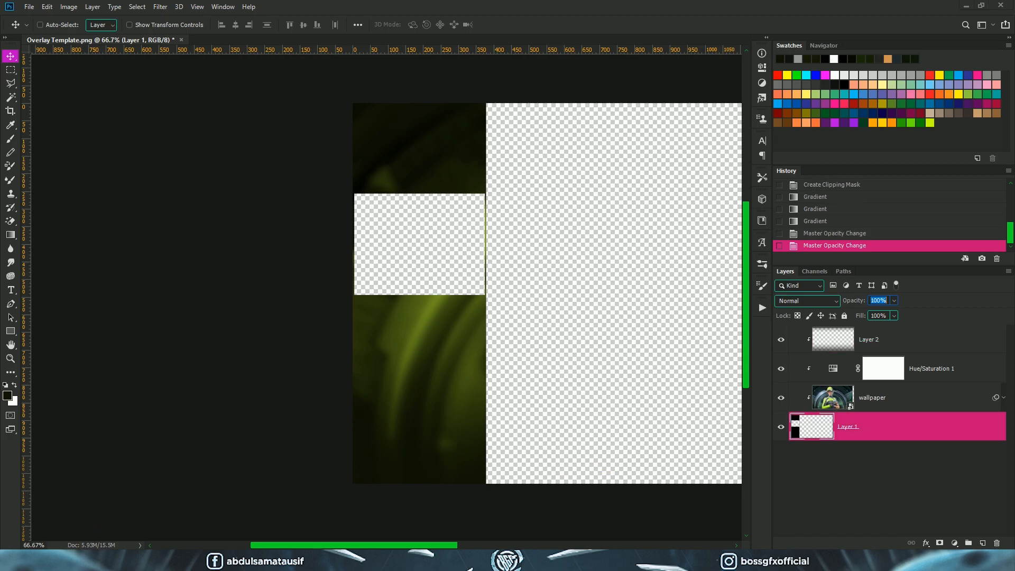
pyautogui.moveTo(499, 328); pyautogui.dragTo(553, 458)
pyautogui.press('Return')
# - Release the wallpaper's clipping mask and hide the wallpaper, Hue/Saturation 1 and Layer 2 layers
pyautogui.keyDown('alt'); pyautogui.click(894, 411); pyautogui.keyUp('alt')
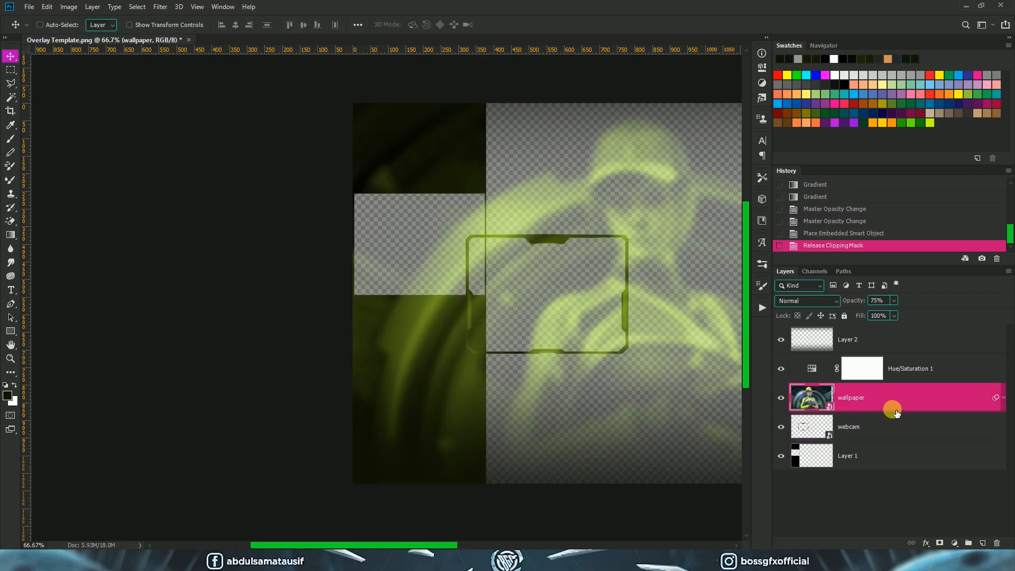
pyautogui.moveTo(783, 397); pyautogui.dragTo(783, 341)
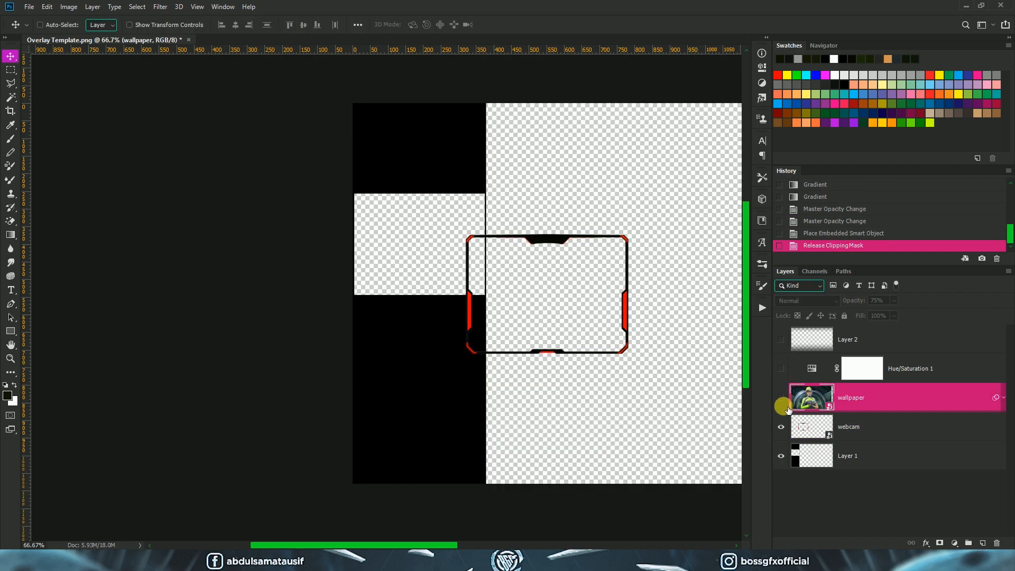
# - Move the webcam frame so its upper corner lines up with the transparent opening in the side panel
pyautogui.click(861, 425)
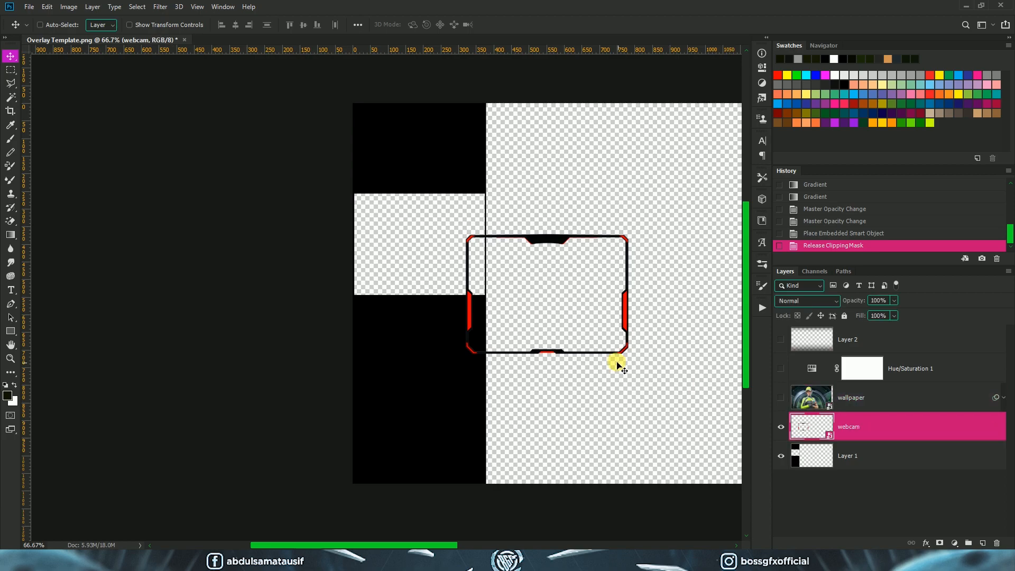
pyautogui.moveTo(605, 344); pyautogui.dragTo(527, 304)
pyautogui.moveTo(465, 312); pyautogui.dragTo(429, 305)
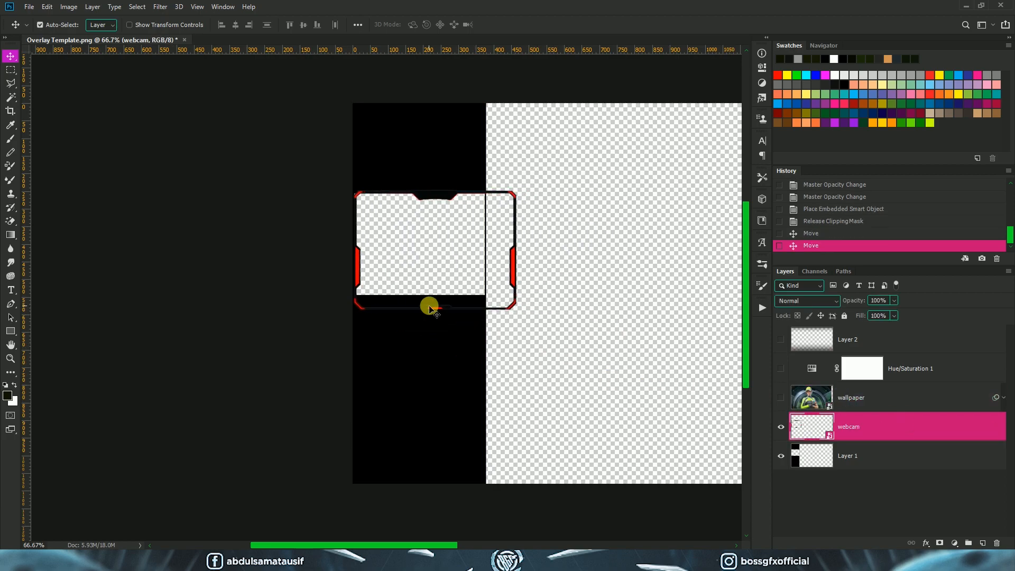
pyautogui.hotkey('ctrl', '+')
pyautogui.hotkey('ctrl', '+')
pyautogui.moveTo(516, 255); pyautogui.dragTo(464, 363)
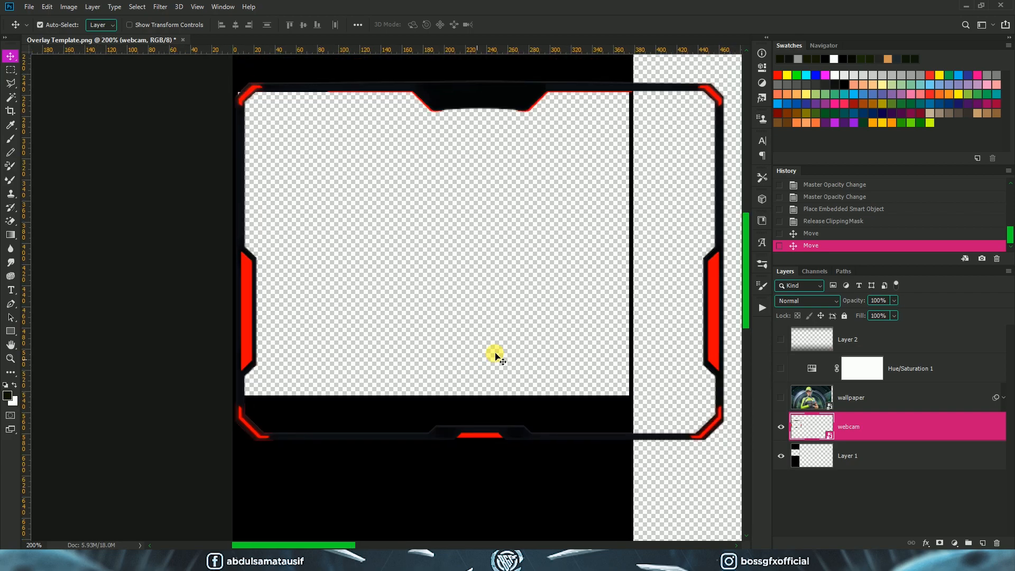
# - Scale and stretch the webcam frame to fit around the panel's transparent opening, and nudge it slightly upward
pyautogui.hotkey('ctrl', 't')
pyautogui.moveTo(696, 109); pyautogui.dragTo(614, 188)
pyautogui.moveTo(504, 294); pyautogui.dragTo(503, 252)
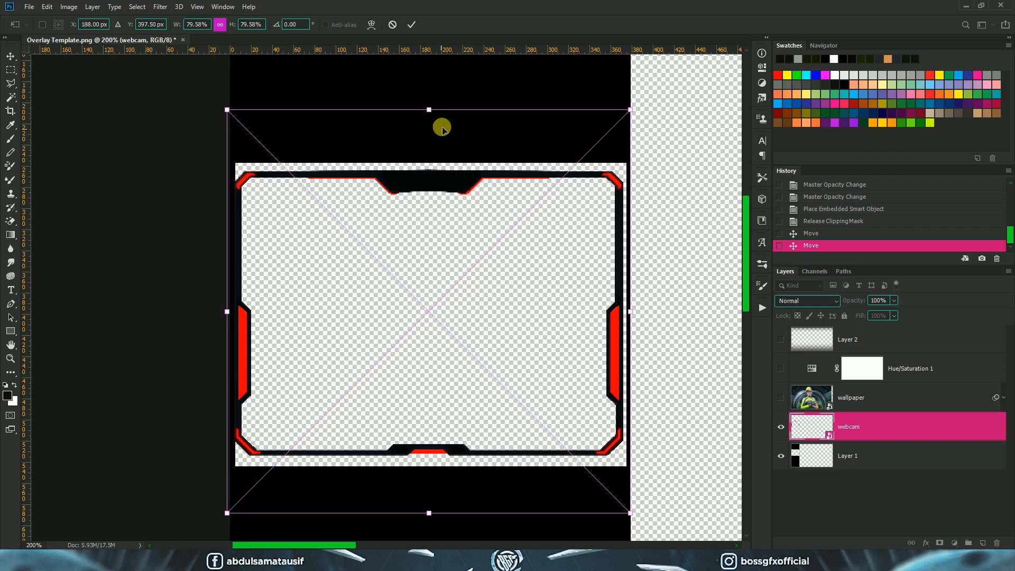
pyautogui.moveTo(430, 110); pyautogui.dragTo(427, 98)
pyautogui.moveTo(428, 513); pyautogui.dragTo(426, 535)
pyautogui.moveTo(636, 320); pyautogui.dragTo(639, 320)
pyautogui.moveTo(228, 321); pyautogui.dragTo(226, 320)
pyautogui.moveTo(430, 98); pyautogui.dragTo(431, 92)
pyautogui.press('Return')
pyautogui.moveTo(479, 350); pyautogui.dragTo(492, 322)
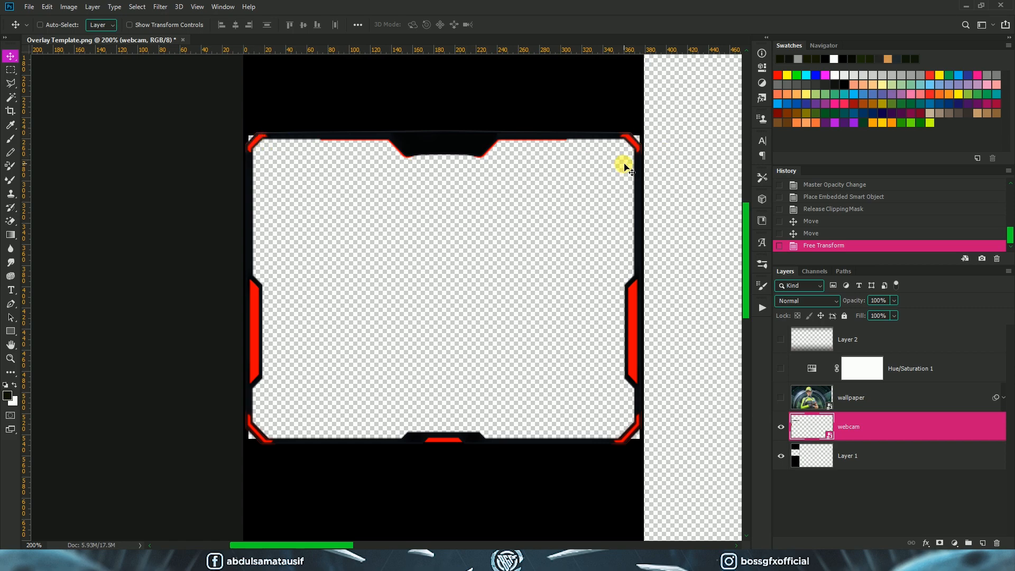
pyautogui.press('Up')
# - Add a new layer directly above Layer 1 and brush black over the transparent gaps around the webcam frame's corners
pyautogui.click(879, 461)
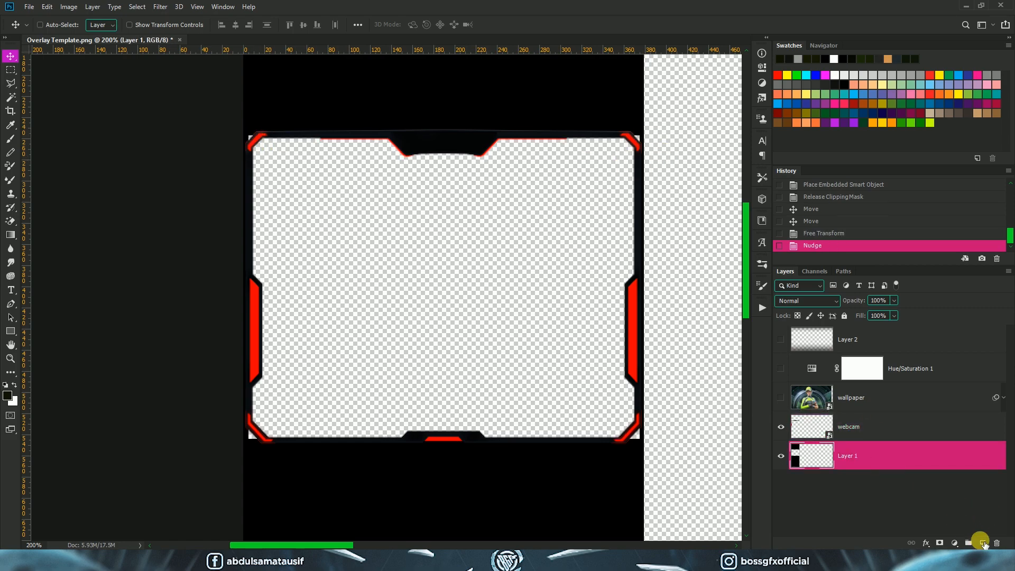
pyautogui.click(982, 542)
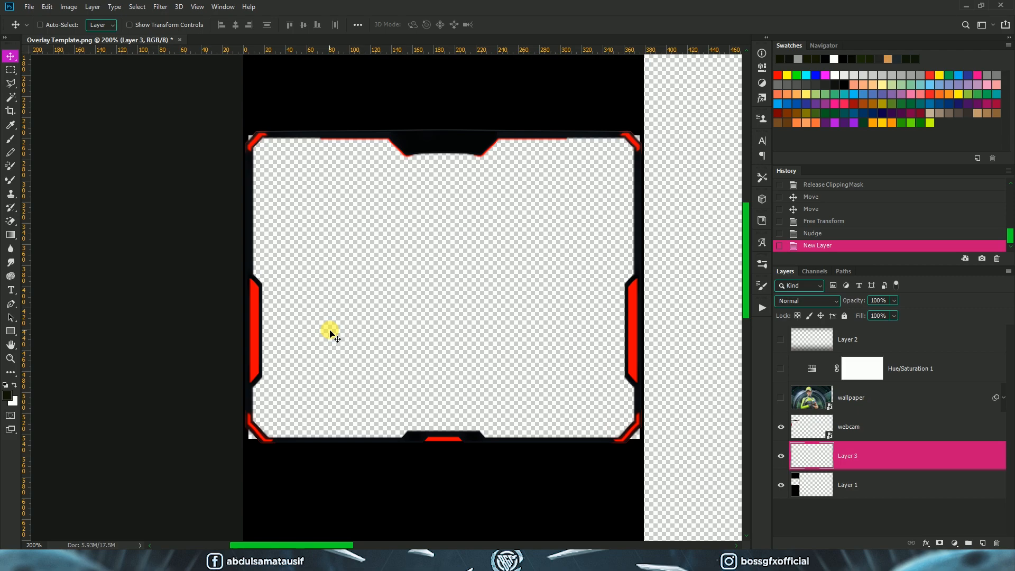
pyautogui.press('b')
pyautogui.rightClick(380, 304)
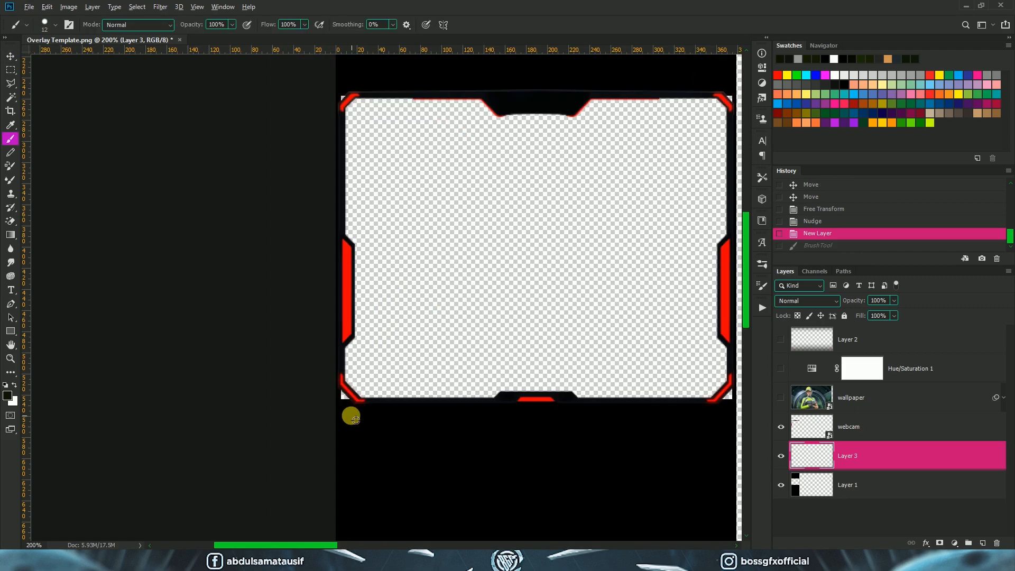
pyautogui.moveTo(350, 406); pyautogui.dragTo(346, 403)
pyautogui.moveTo(425, 413); pyautogui.dragTo(351, 401)
pyautogui.moveTo(651, 382); pyautogui.dragTo(654, 385)
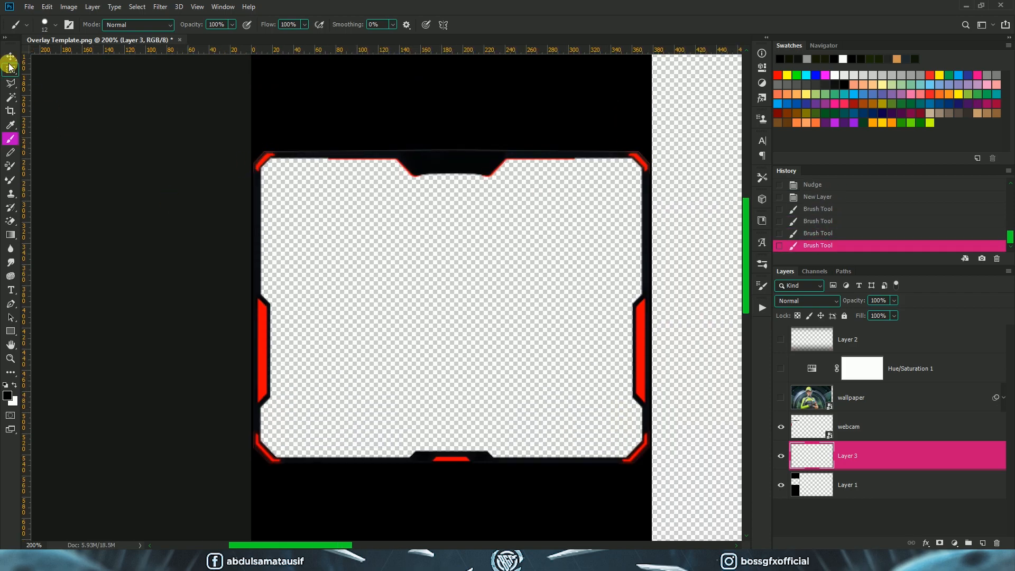
pyautogui.click(11, 56)
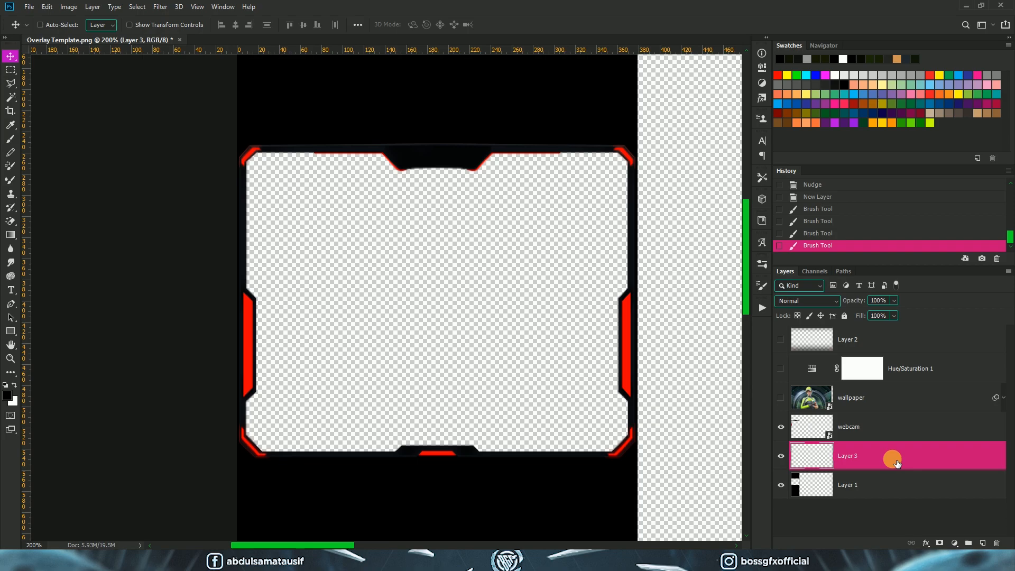
# - Duplicate the webcam layer, move the copy to the top of the layer stack and hide it
pyautogui.click(896, 429)
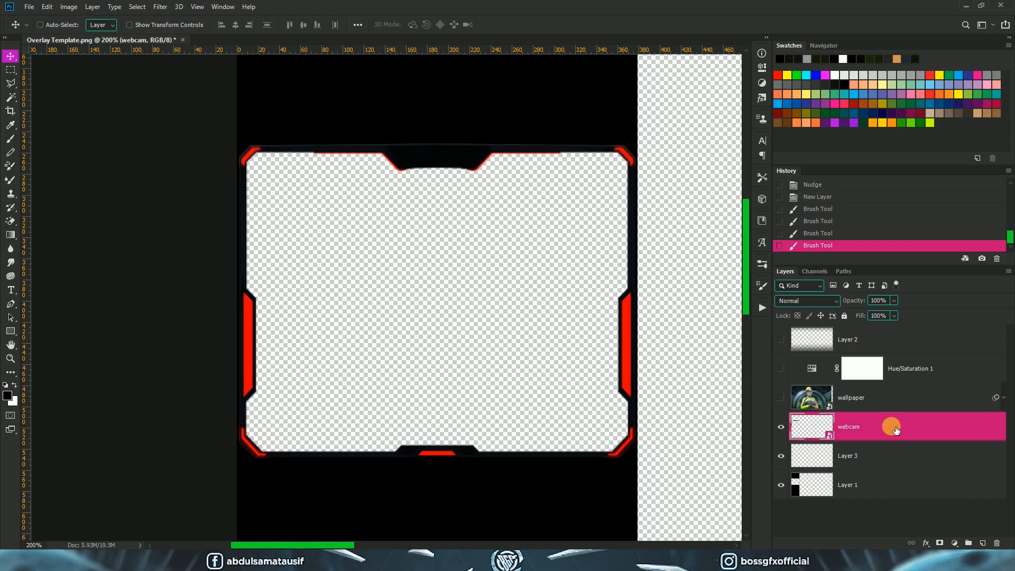
pyautogui.hotkey('ctrl', 'j')
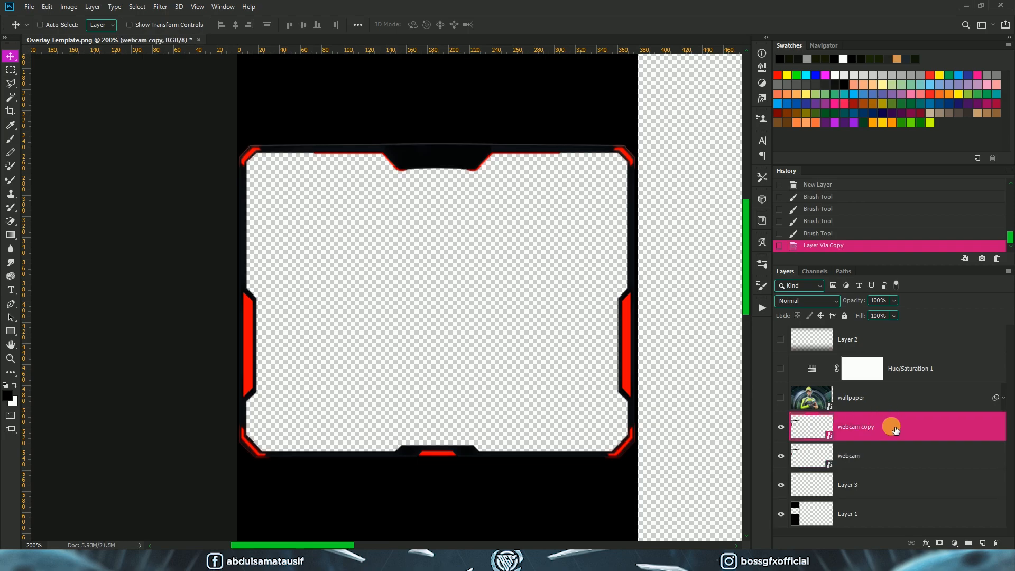
pyautogui.moveTo(895, 430); pyautogui.dragTo(888, 334)
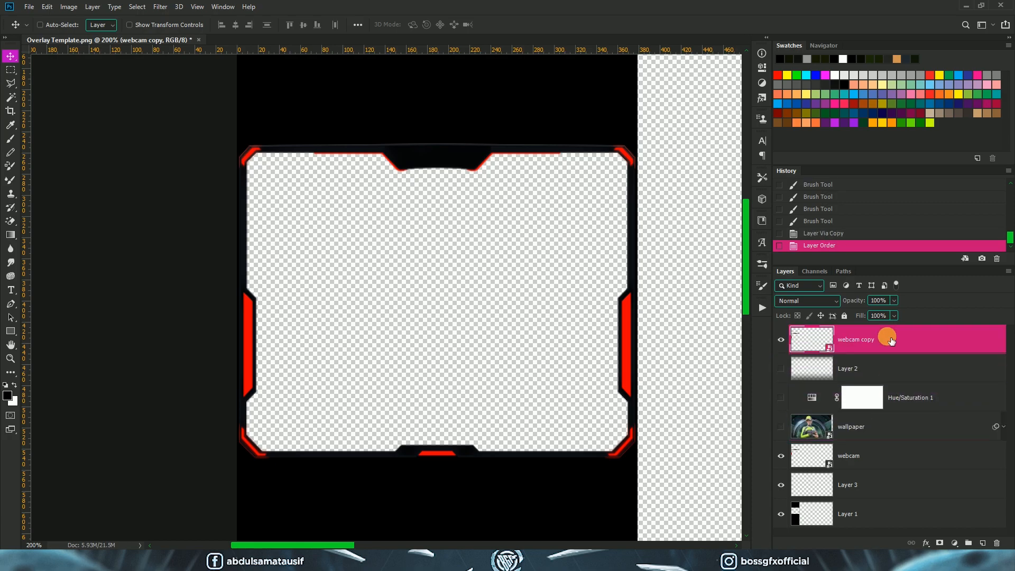
pyautogui.click(782, 341)
# - Rasterize the original webcam layer and desaturate it
pyautogui.click(879, 456)
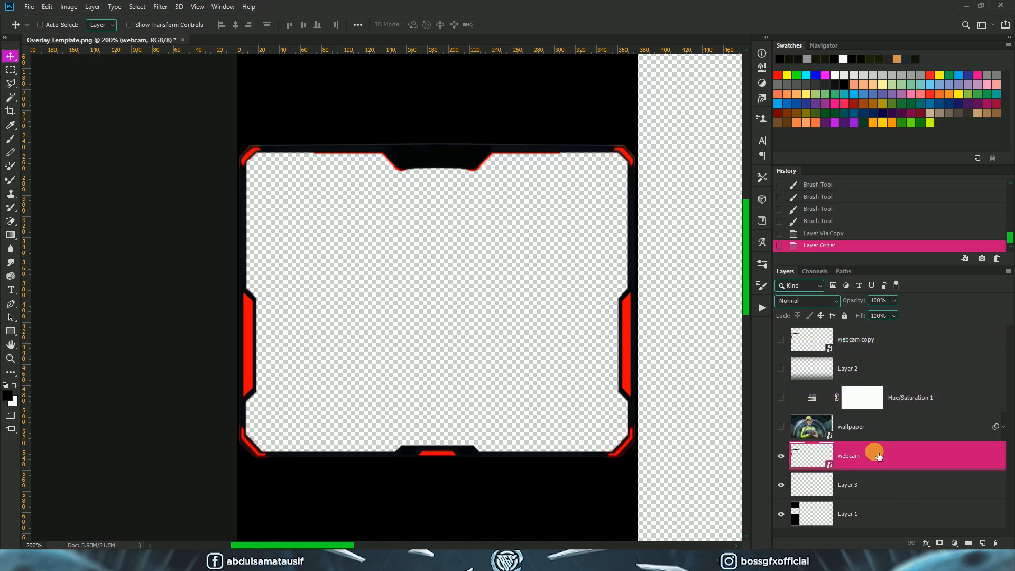
pyautogui.rightClick(879, 457)
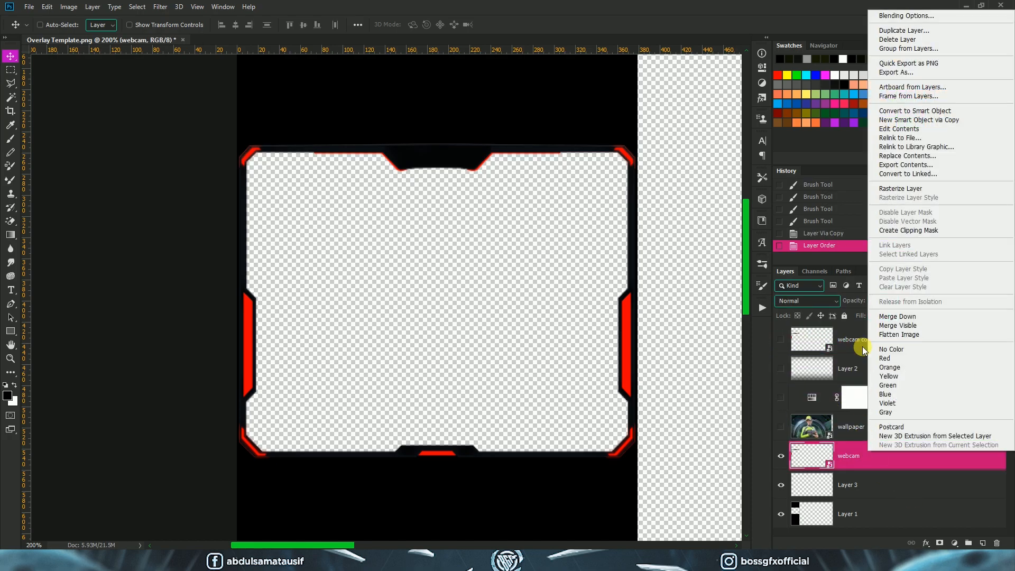
pyautogui.click(901, 189)
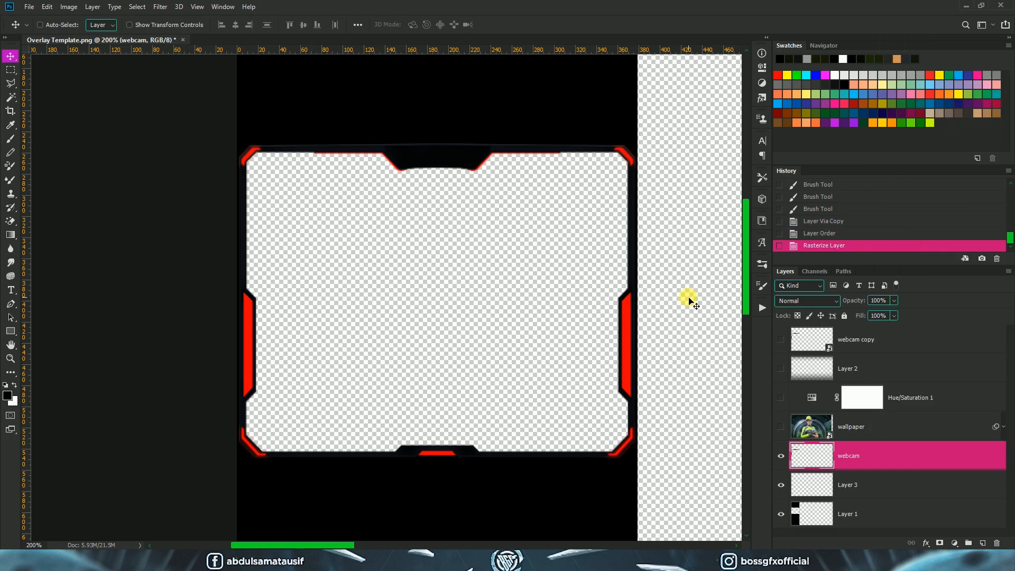
pyautogui.hotkey('ctrl', 'shift', 'u')
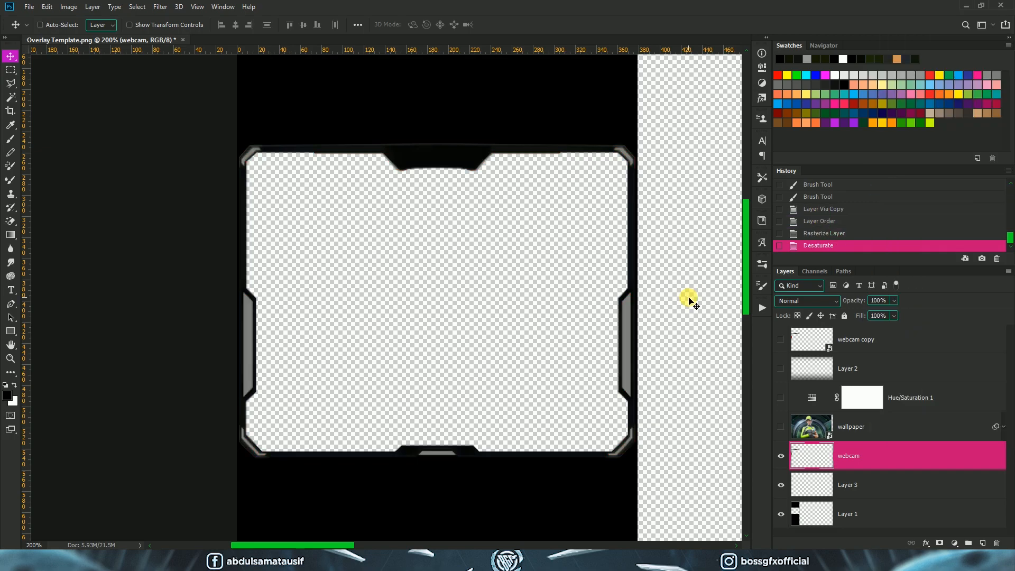
# - Darken the desaturated webcam frame with a Levels adjustment, setting the black input level to 35
pyautogui.hotkey('ctrl', '-')
pyautogui.click(86, 6)
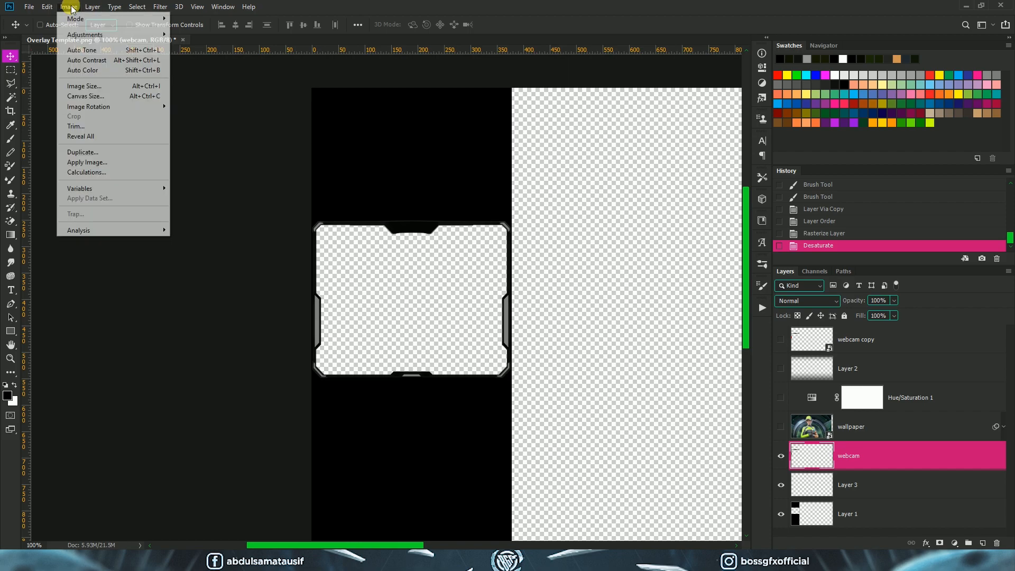
pyautogui.moveTo(74, 7)
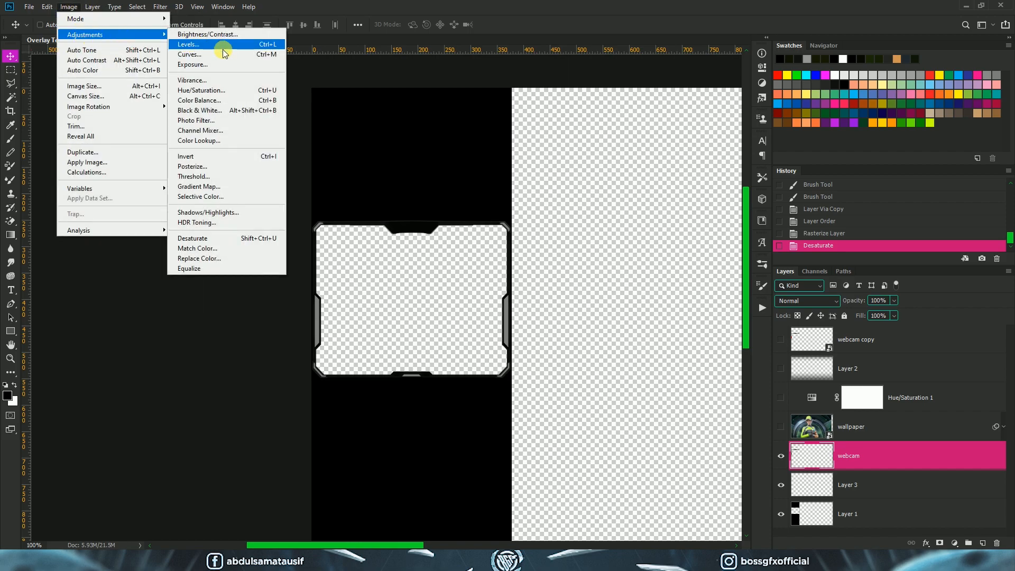
pyautogui.click(217, 43)
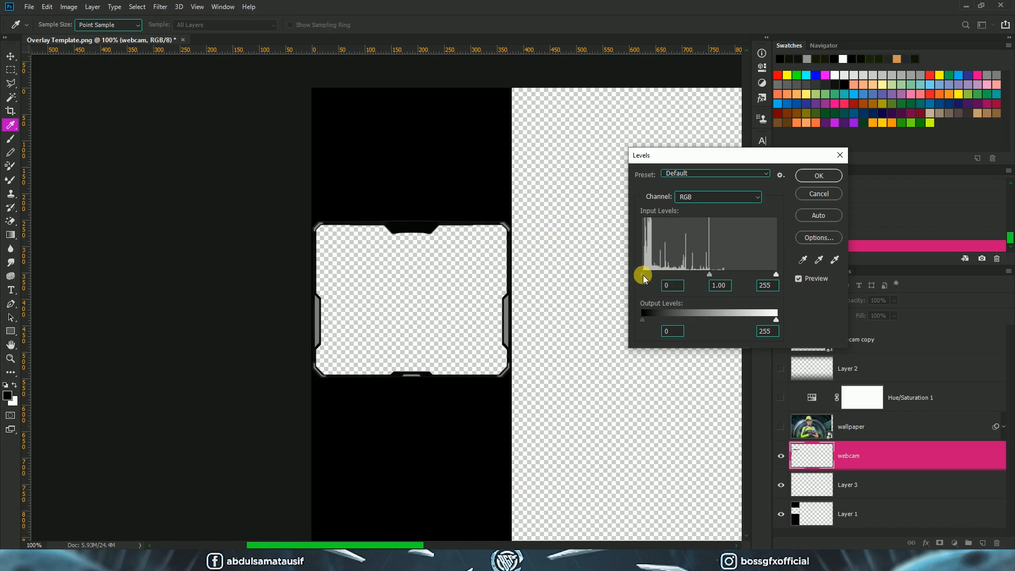
pyautogui.moveTo(643, 275); pyautogui.dragTo(660, 276)
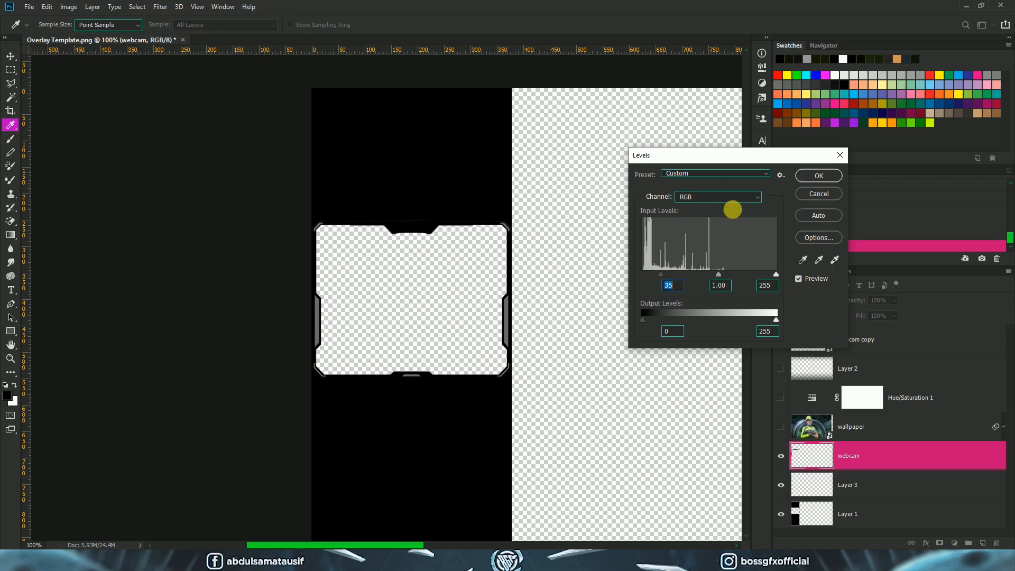
pyautogui.click(817, 175)
pyautogui.press('v')
# - Group the webcam, Layer 3 and Layer 1 layers and name the group Overlay
pyautogui.click(883, 482)
pyautogui.click(882, 454)
pyautogui.keyDown('shift'); pyautogui.click(887, 516); pyautogui.keyUp('shift')
pyautogui.hotkey('ctrl', 'g')
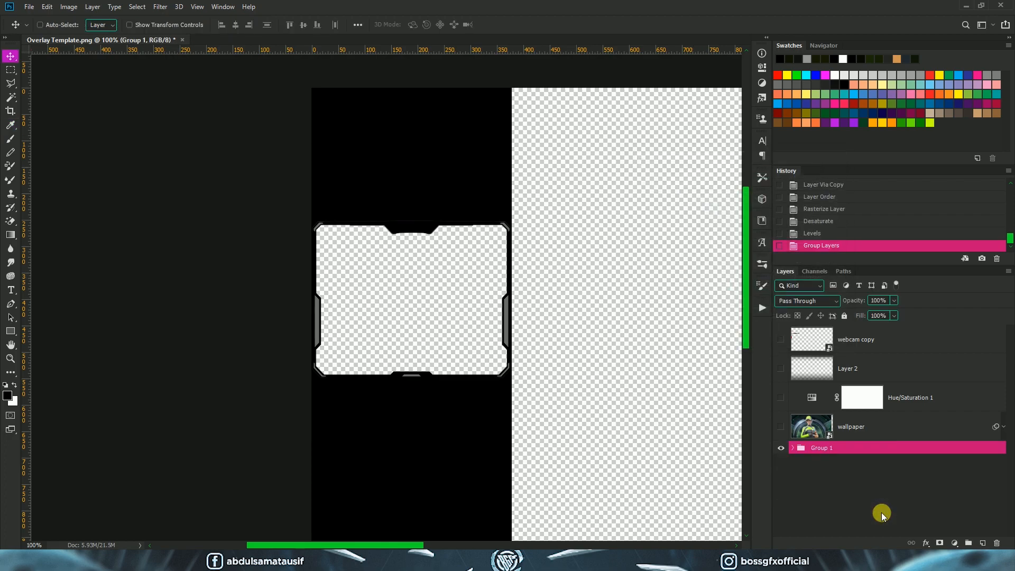
pyautogui.doubleClick(836, 449)
pyautogui.write('Overlay')
pyautogui.press('Return')
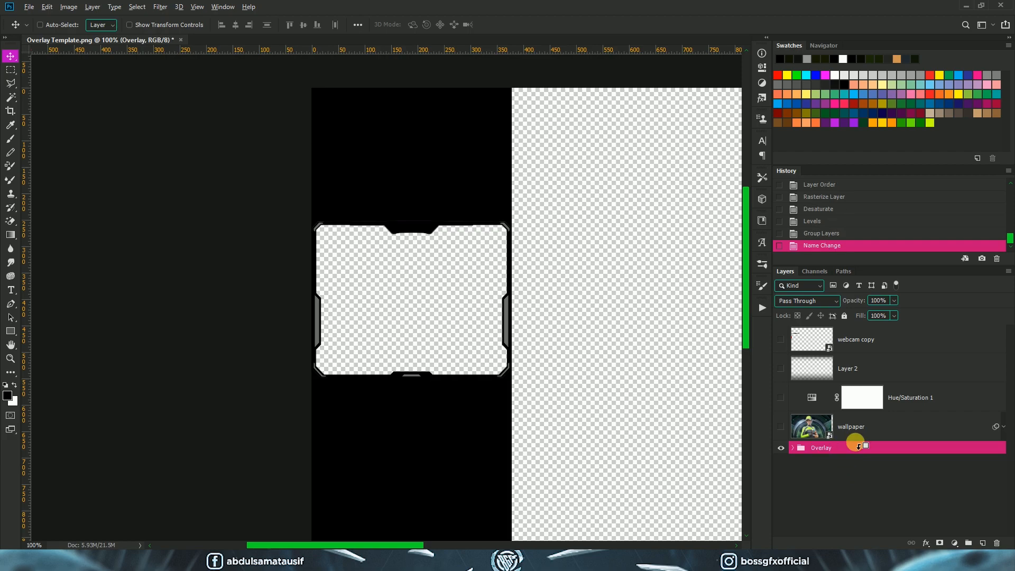
# - Clip the wallpaper, Hue/Saturation 1 and Layer 2 layers to the Overlay group and make all three visible
pyautogui.keyDown('alt'); pyautogui.click(858, 441); pyautogui.keyUp('alt')
pyautogui.keyDown('alt'); pyautogui.click(860, 413); pyautogui.keyUp('alt')
pyautogui.keyDown('alt'); pyautogui.click(846, 383); pyautogui.keyUp('alt')
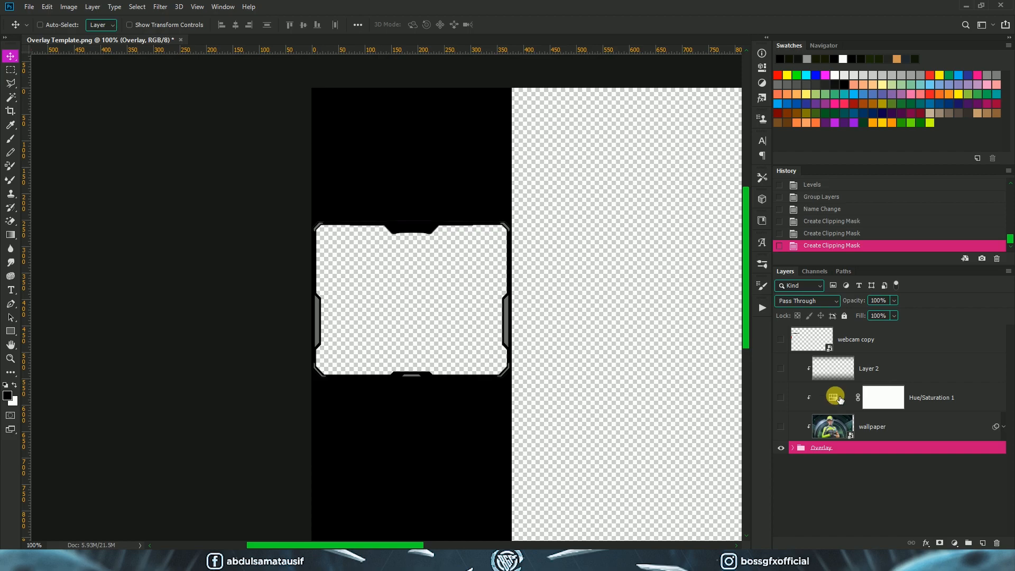
pyautogui.moveTo(781, 427); pyautogui.dragTo(781, 368)
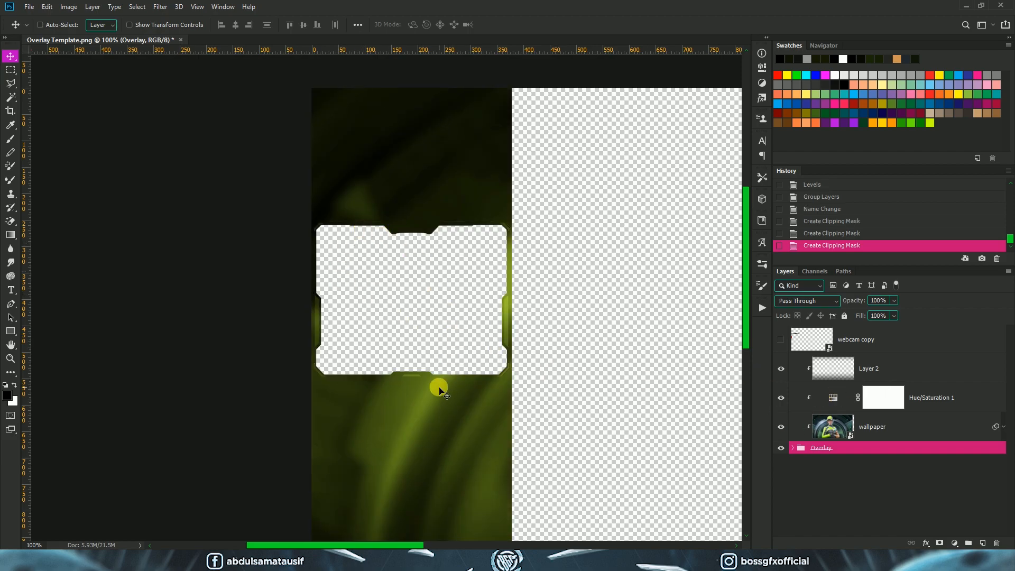
# - Show the webcam copy layer and set its blending mode to Color Dodge
pyautogui.click(817, 341)
pyautogui.click(782, 340)
pyautogui.click(804, 301)
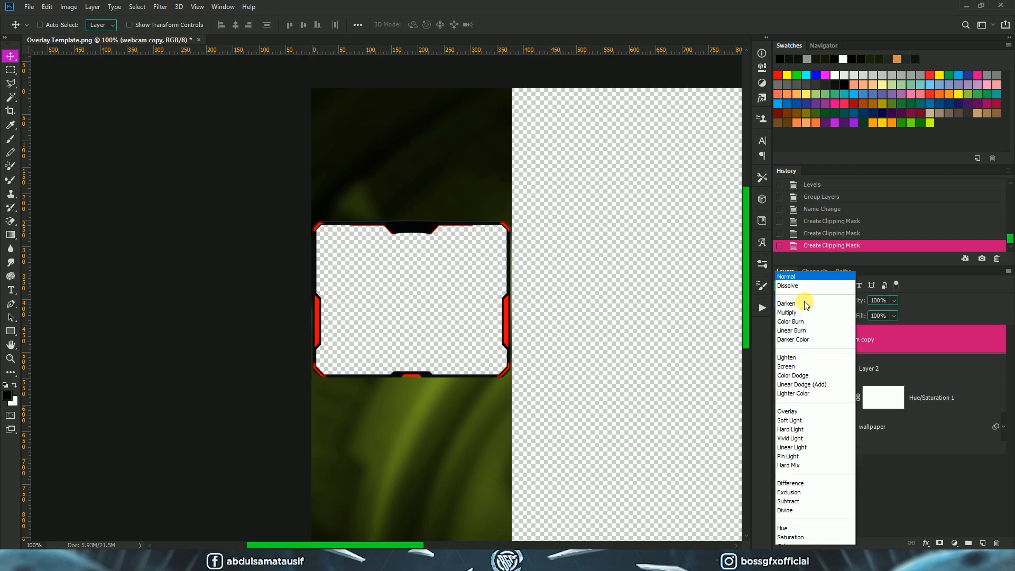
pyautogui.click(808, 360)
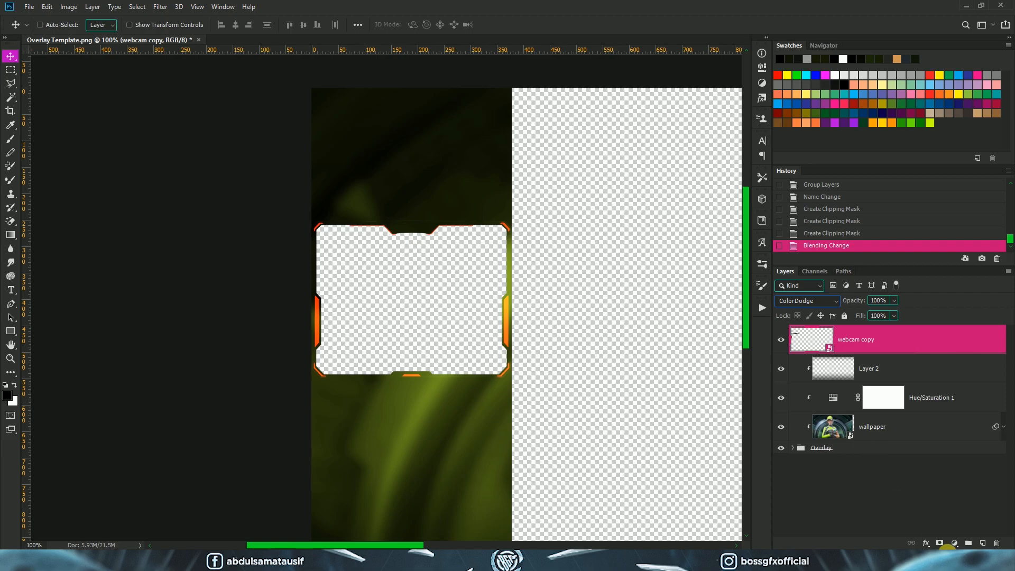
# - Add a Hue/Saturation adjustment layer clipped to the webcam copy and set its hue to +88
pyautogui.click(955, 543)
pyautogui.click(960, 441)
pyautogui.click(670, 254)
pyautogui.moveTo(674, 121); pyautogui.dragTo(712, 119)
pyautogui.hotkey('ctrl', '-')
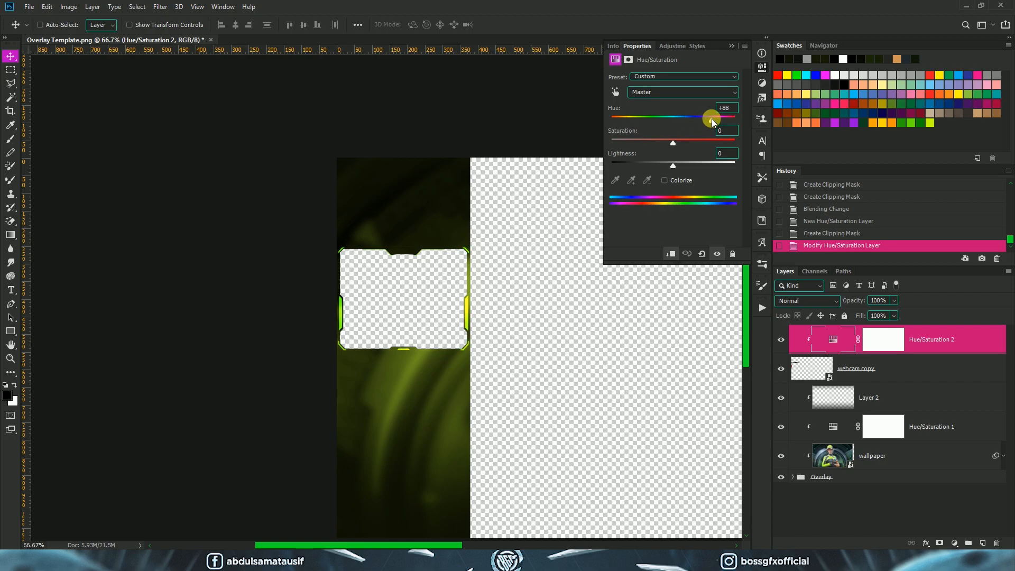
pyautogui.click(544, 414)
# - Select every layer from Hue/Saturation 2 down to the Overlay group and put them in one group
pyautogui.moveTo(519, 362); pyautogui.dragTo(536, 302)
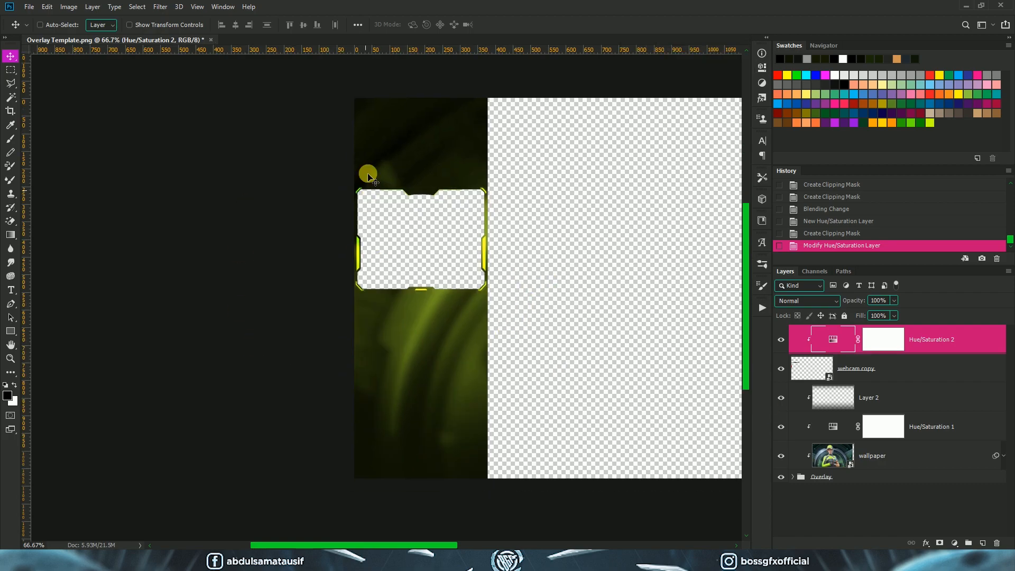
pyautogui.keyDown('shift'); pyautogui.click(910, 477); pyautogui.keyUp('shift')
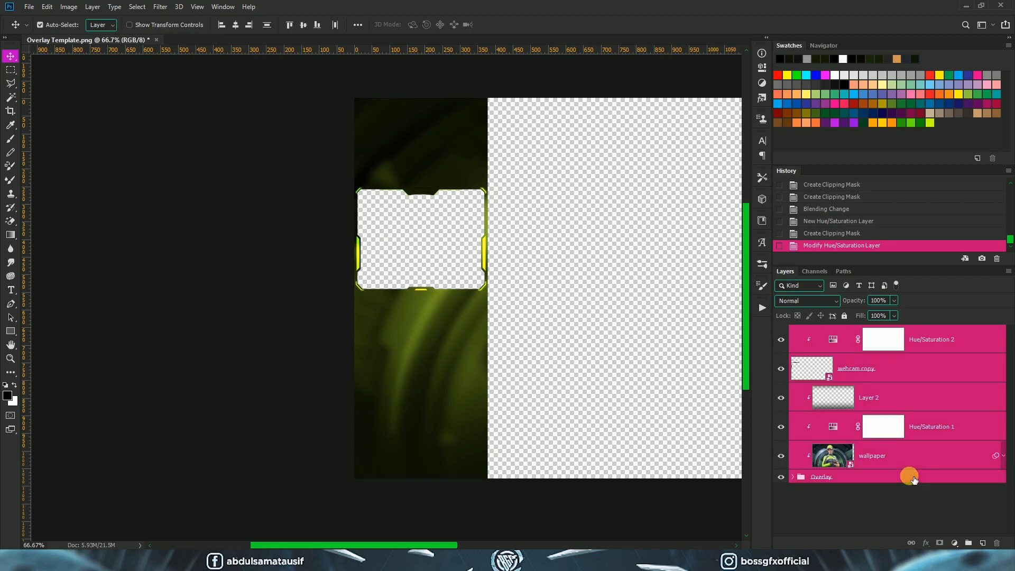
pyautogui.hotkey('ctrl', 'g')
# - Start a text layer above the webcam opening and set its colour to white, keeping All Caps on
pyautogui.press('t')
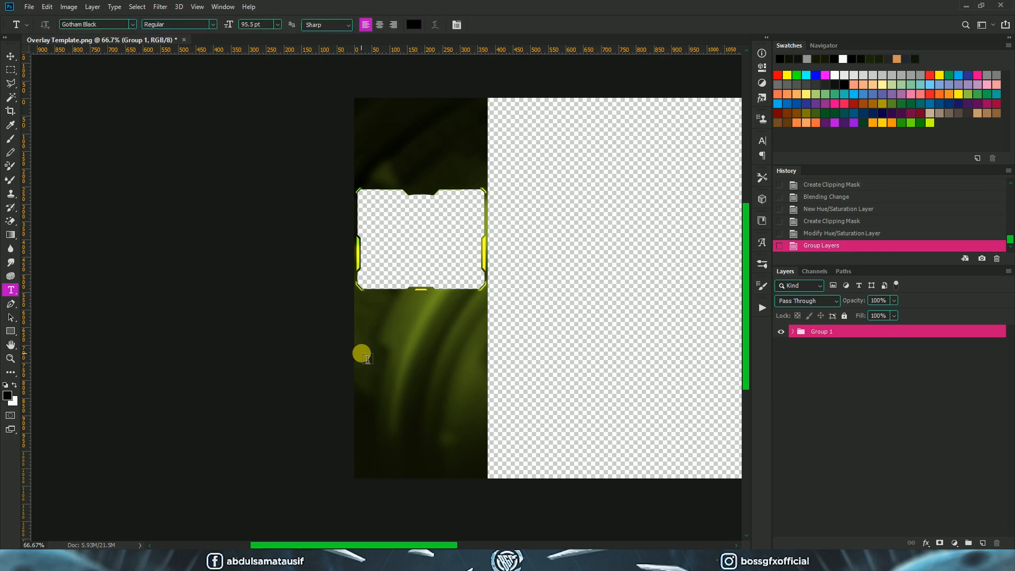
pyautogui.moveTo(404, 136); pyautogui.dragTo(423, 258)
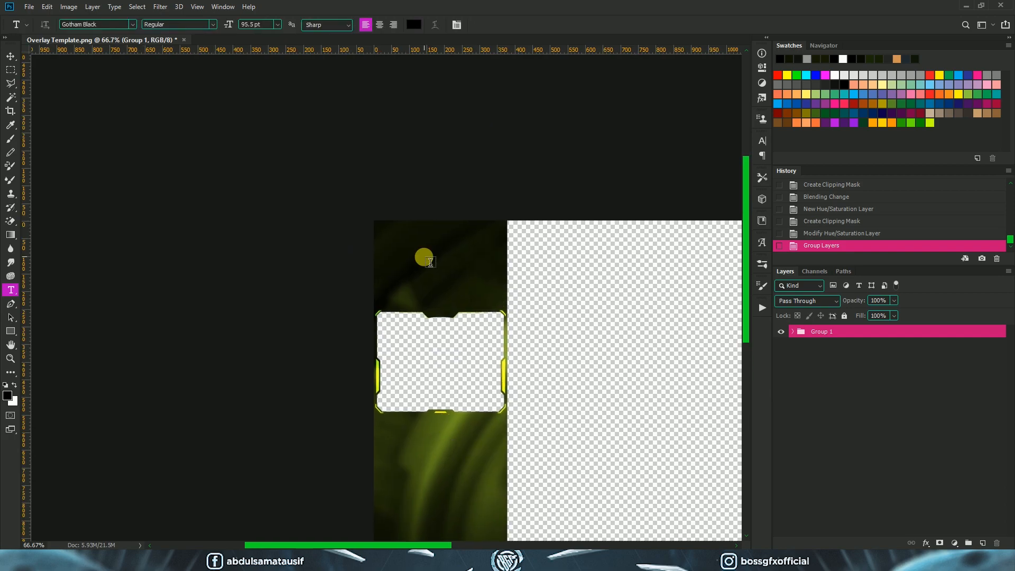
pyautogui.hotkey('ctrl', '+')
pyautogui.click(423, 265)
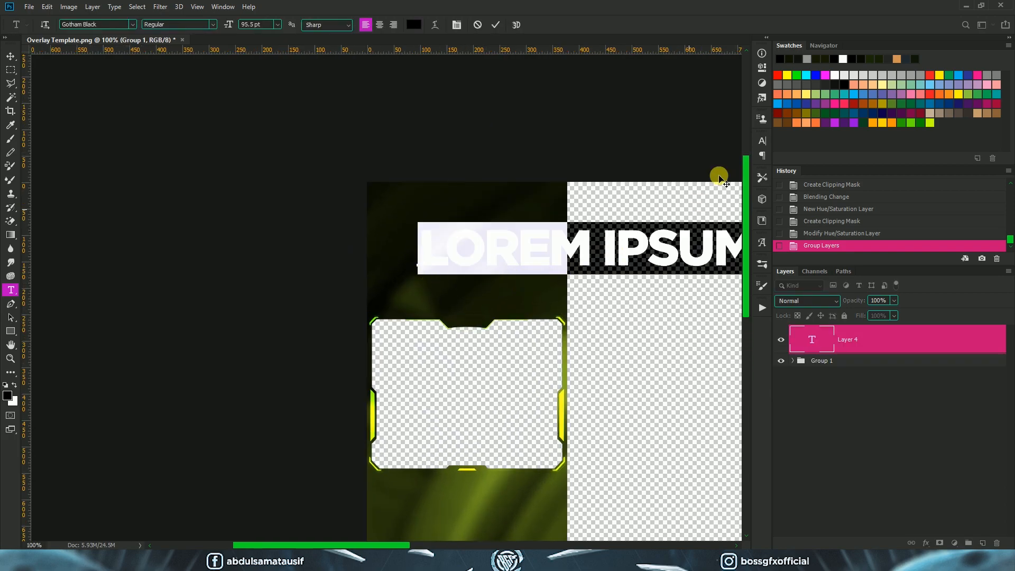
pyautogui.click(763, 141)
pyautogui.click(697, 151)
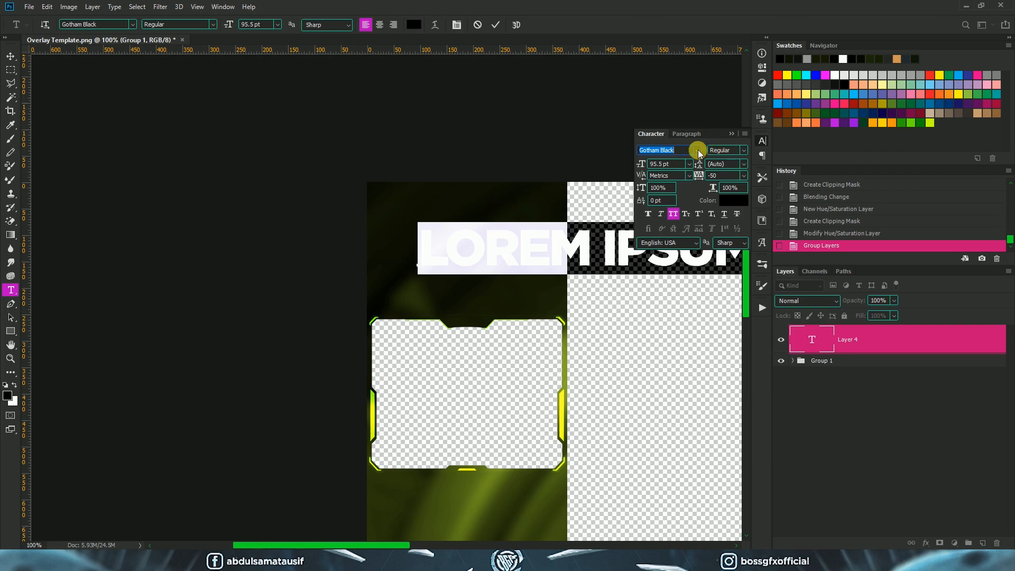
pyautogui.click(727, 200)
pyautogui.click(722, 213)
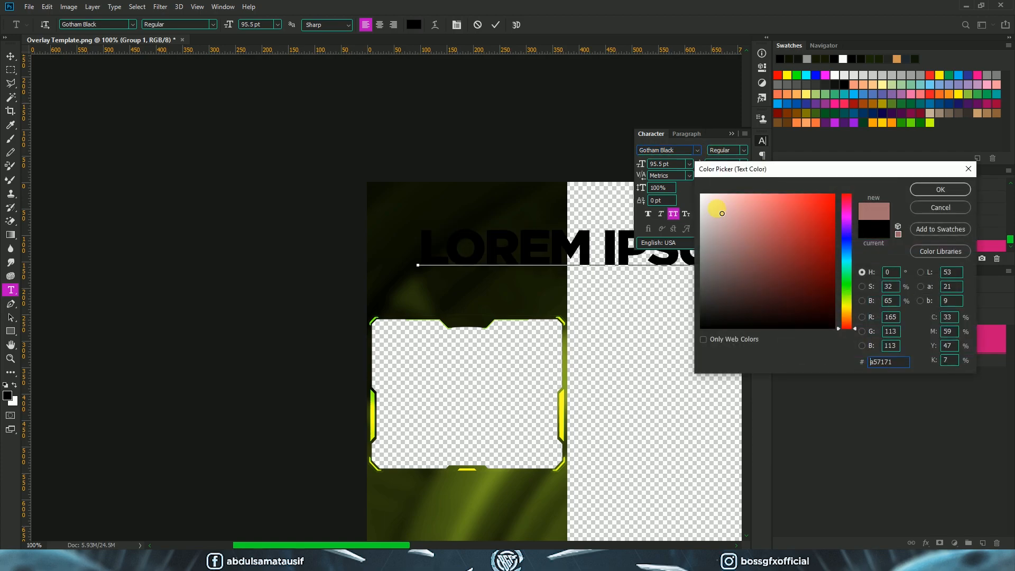
pyautogui.moveTo(723, 213); pyautogui.dragTo(664, 155)
pyautogui.click(915, 192)
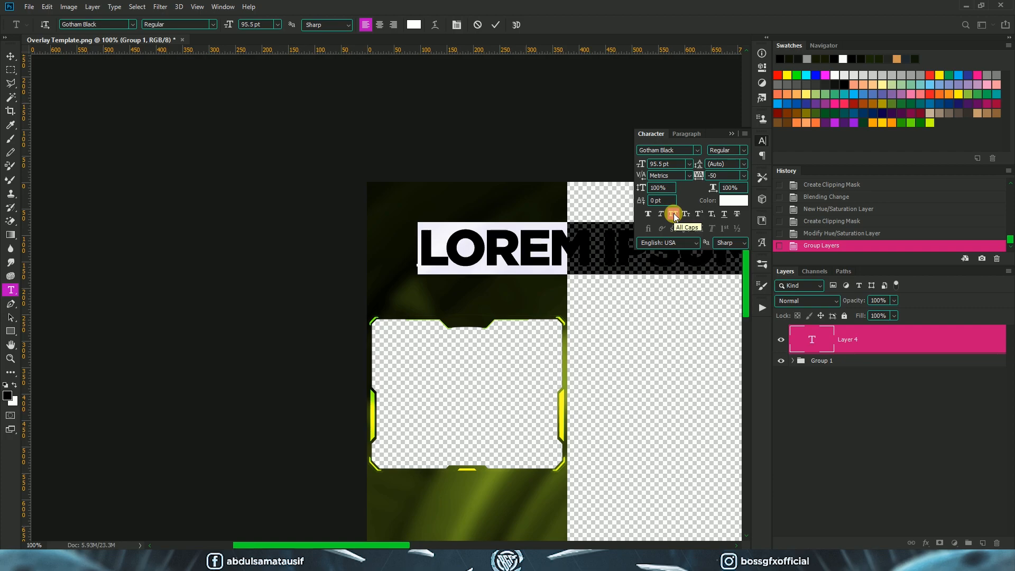
pyautogui.click(673, 214)
pyautogui.click(673, 214)
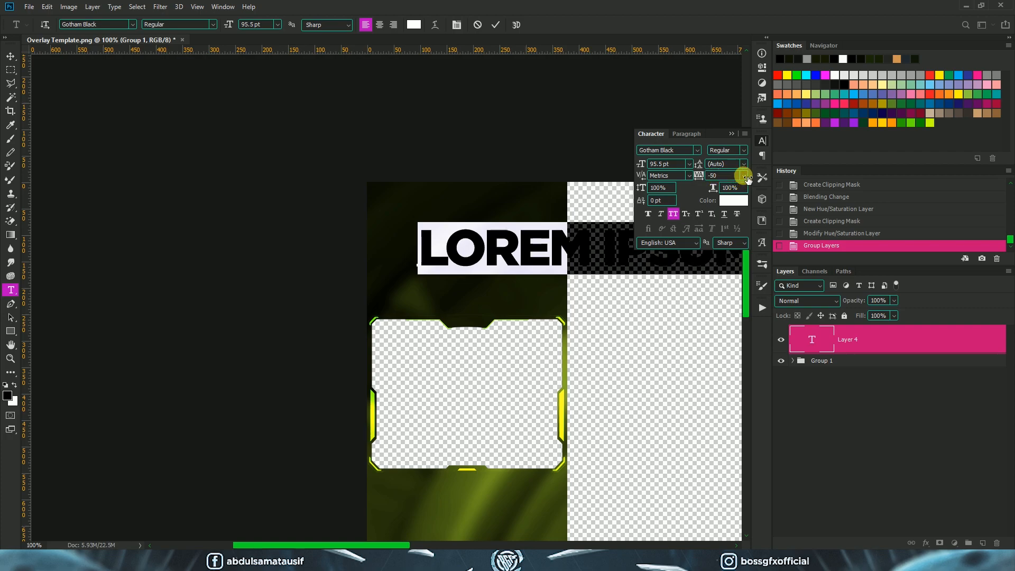
# - Replace the placeholder text with "boss" and commit the text layer
pyautogui.click(555, 250)
pyautogui.hotkey('ctrl', 'a')
pyautogui.write('boss')
pyautogui.click(10, 56)
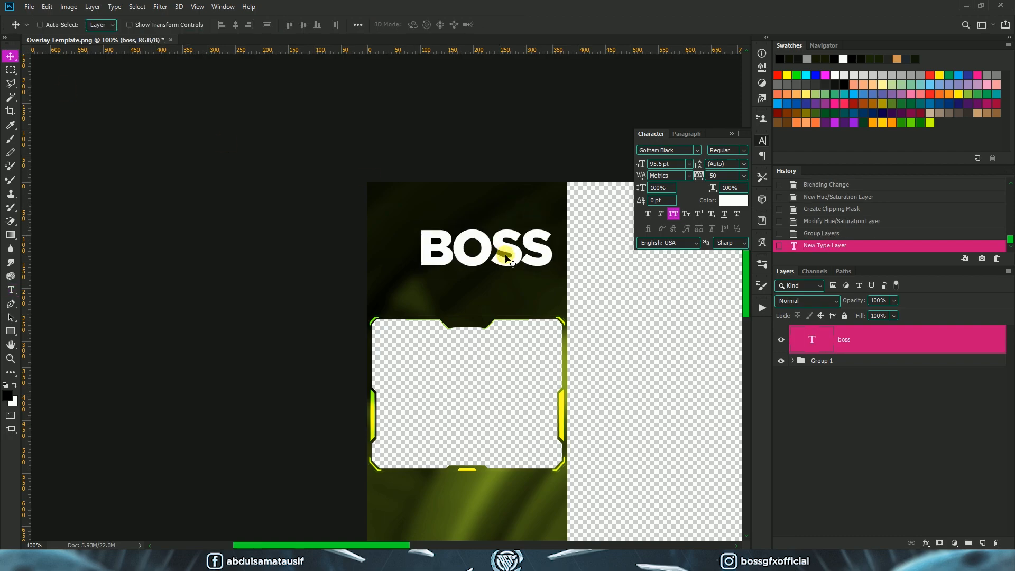
# - Duplicate the BOSS text just below the original and change the copy's wording to "gfx"
pyautogui.moveTo(508, 256); pyautogui.dragTo(508, 298)
pyautogui.press('t')
pyautogui.click(508, 297)
pyautogui.hotkey('ctrl', 'a')
pyautogui.write('GFX')
pyautogui.hotkey('ctrl', 'Return')
# - Scale up the GFX text to match the width of BOSS and align it directly beneath
pyautogui.hotkey('ctrl', 't')
pyautogui.moveTo(524, 318); pyautogui.dragTo(553, 336)
pyautogui.press('Return')
pyautogui.moveTo(505, 291); pyautogui.dragTo(462, 280)
pyautogui.scroll(1, 501, 289)
pyautogui.hotkey('ctrl', 't')
pyautogui.moveTo(563, 371); pyautogui.dragTo(570, 375)
pyautogui.press('Return')
# - Select both text layers, centre them in the space above the webcam frame and enlarge them slightly together
pyautogui.keyDown('shift'); pyautogui.click(483, 230); pyautogui.keyUp('shift')
pyautogui.moveTo(494, 279); pyautogui.dragTo(465, 227)
pyautogui.scroll(-1, 465, 227)
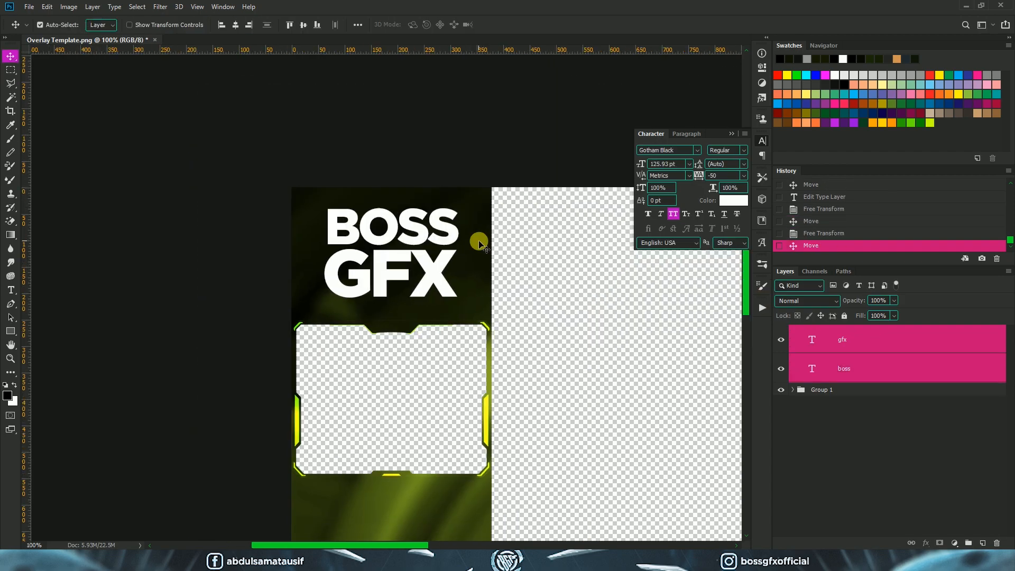
pyautogui.hotkey('ctrl', 't')
pyautogui.moveTo(458, 296); pyautogui.dragTo(469, 305)
pyautogui.moveTo(440, 258)
pyautogui.mouseDown()
pyautogui.moveTo(440, 269)
pyautogui.moveTo(440, 256)
pyautogui.mouseUp()
pyautogui.press('Return')
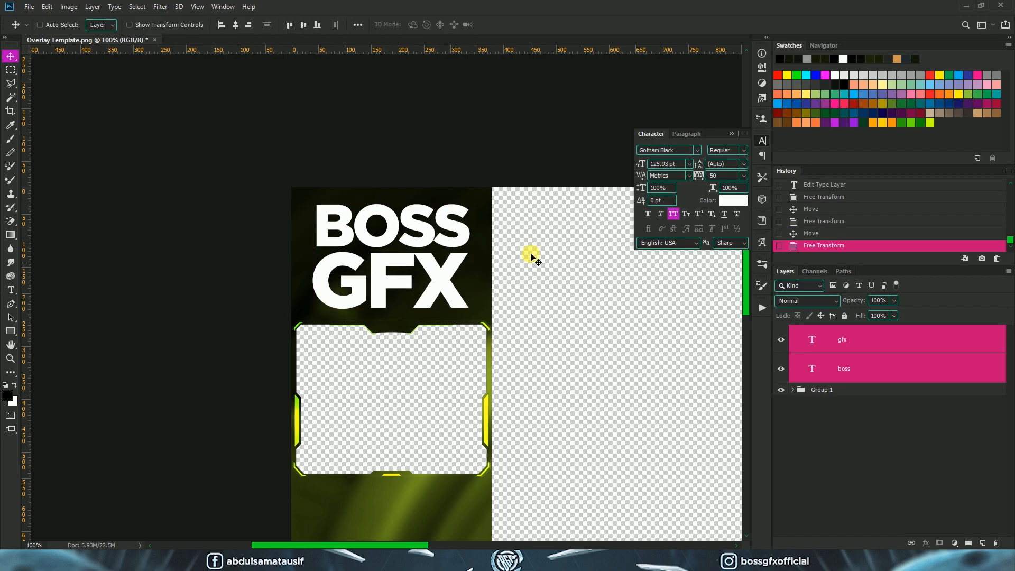
# - Scale the BOSS and GFX text layers together very slightly and nudge them down a little above the webcam frame
pyautogui.click(731, 134)
pyautogui.hotkey('ctrl', 't')
pyautogui.moveTo(470, 308); pyautogui.dragTo(469, 308)
pyautogui.press('Return')
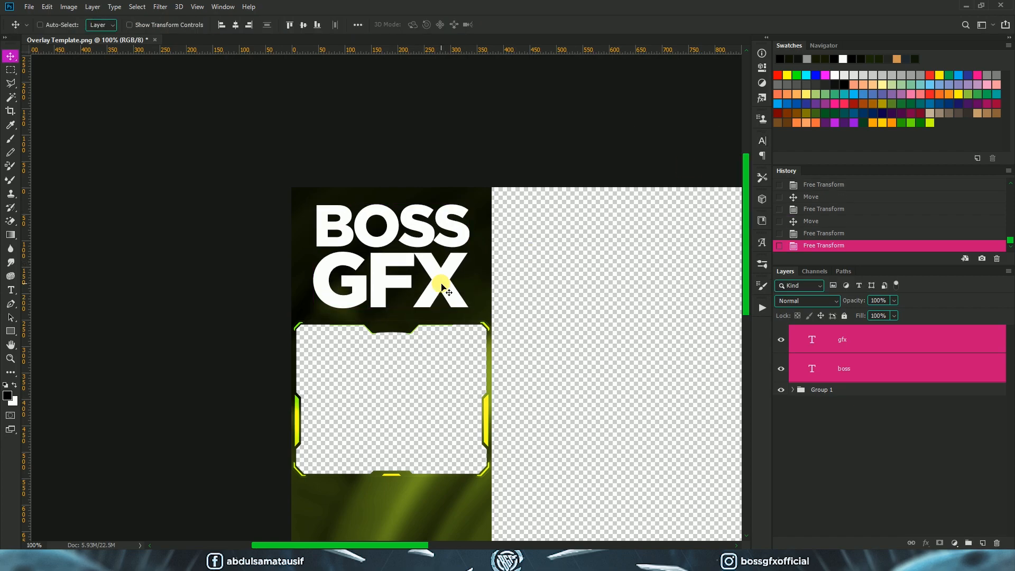
pyautogui.press('Down')
# - Add a Gradient Overlay to the BOSS text layer with Multiply blend mode and 100% opacity
pyautogui.click(899, 370)
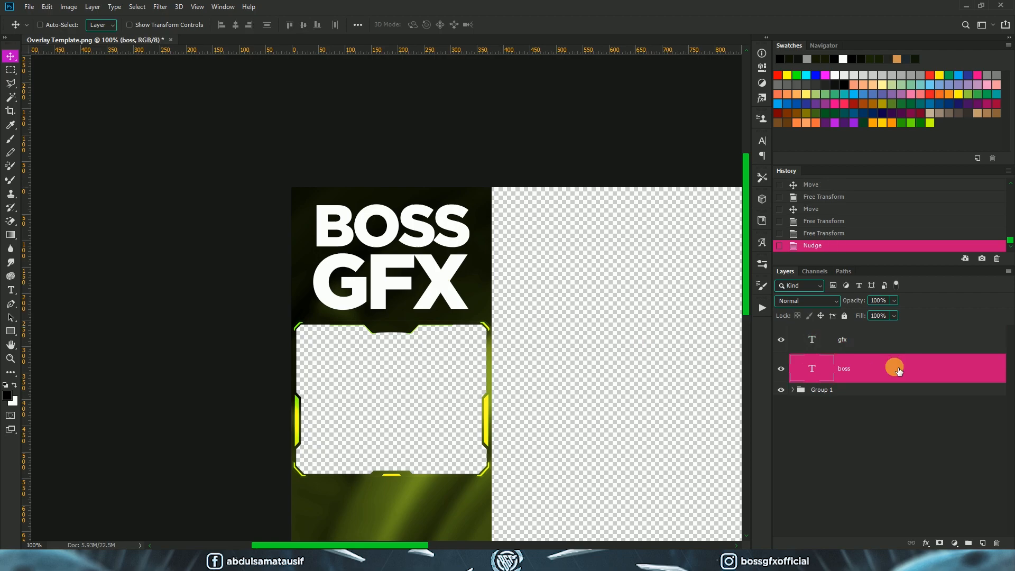
pyautogui.press('h')
pyautogui.doubleClick(899, 371)
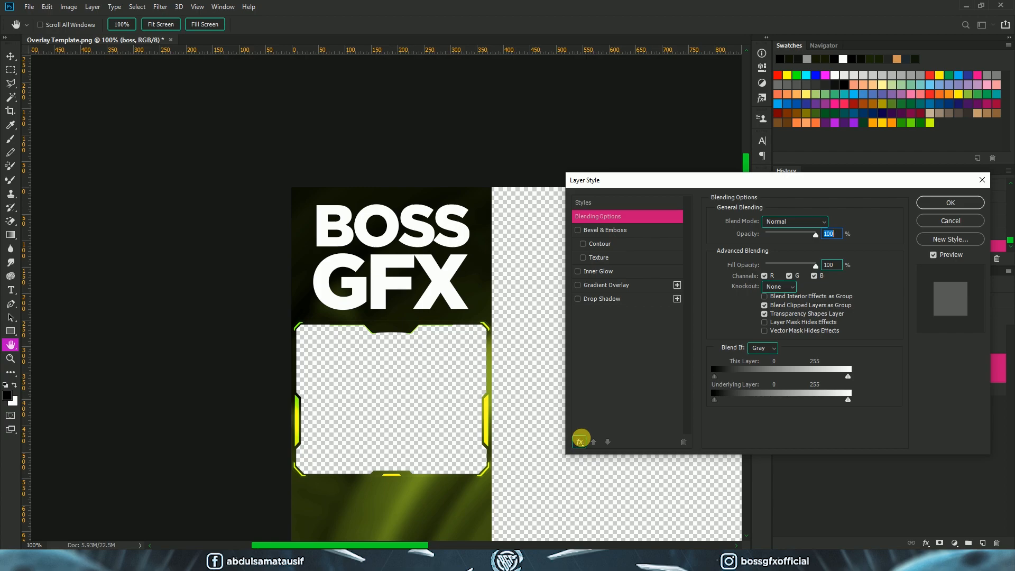
pyautogui.click(582, 443)
pyautogui.click(613, 306)
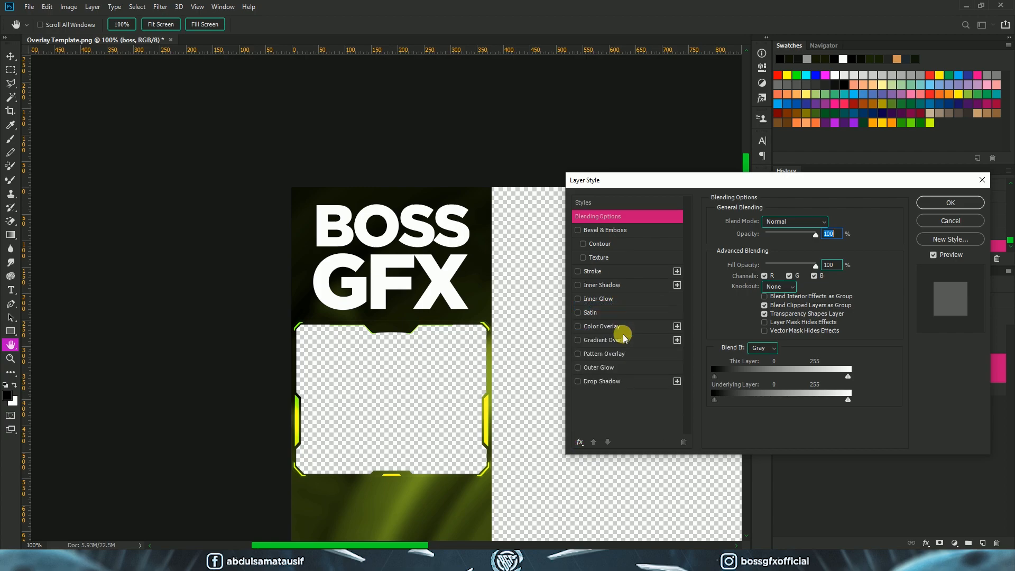
pyautogui.click(625, 339)
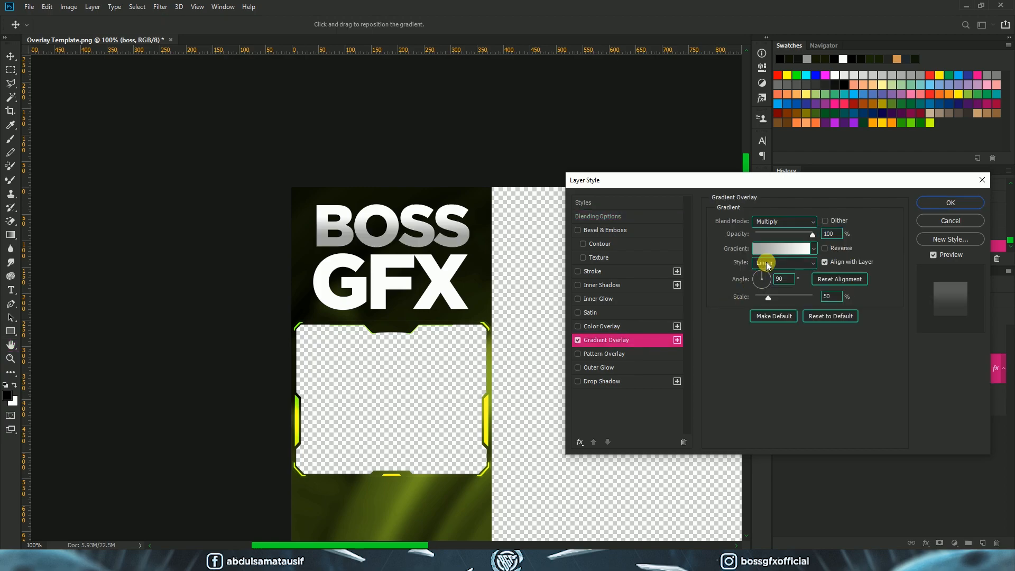
pyautogui.click(771, 224)
pyautogui.click(772, 252)
pyautogui.moveTo(813, 235); pyautogui.dragTo(858, 244)
# - Define the overlay gradient from grey a1a1a1 at the first stop to white ffffff at the last
pyautogui.click(764, 250)
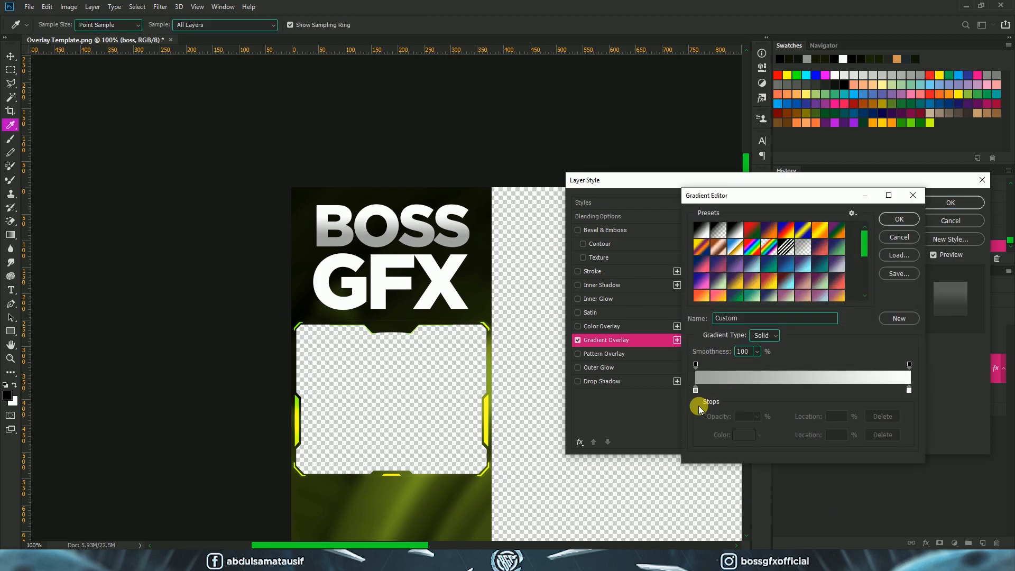
pyautogui.click(696, 392)
pyautogui.click(744, 434)
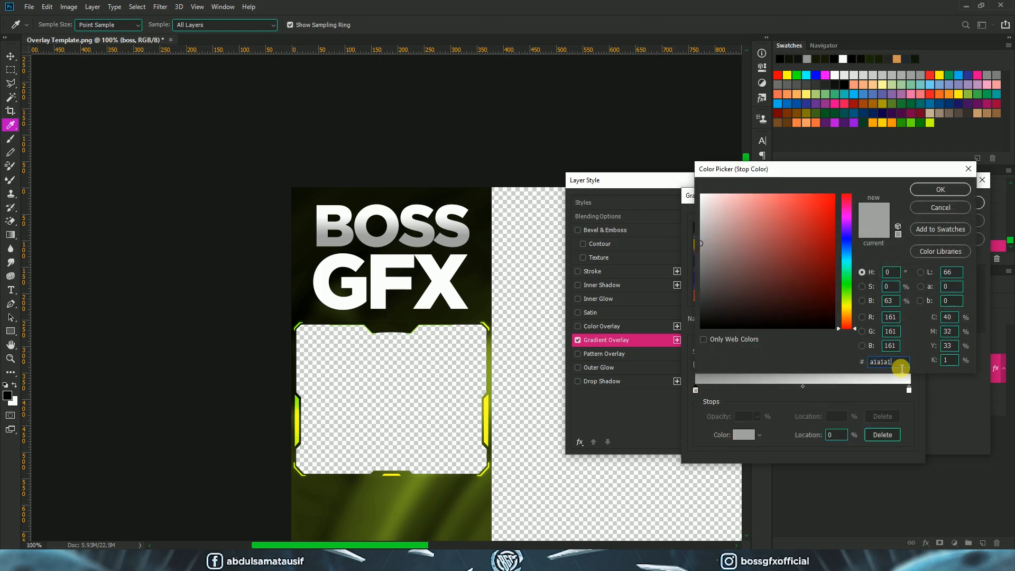
pyautogui.press('Return')
pyautogui.click(909, 391)
pyautogui.click(741, 433)
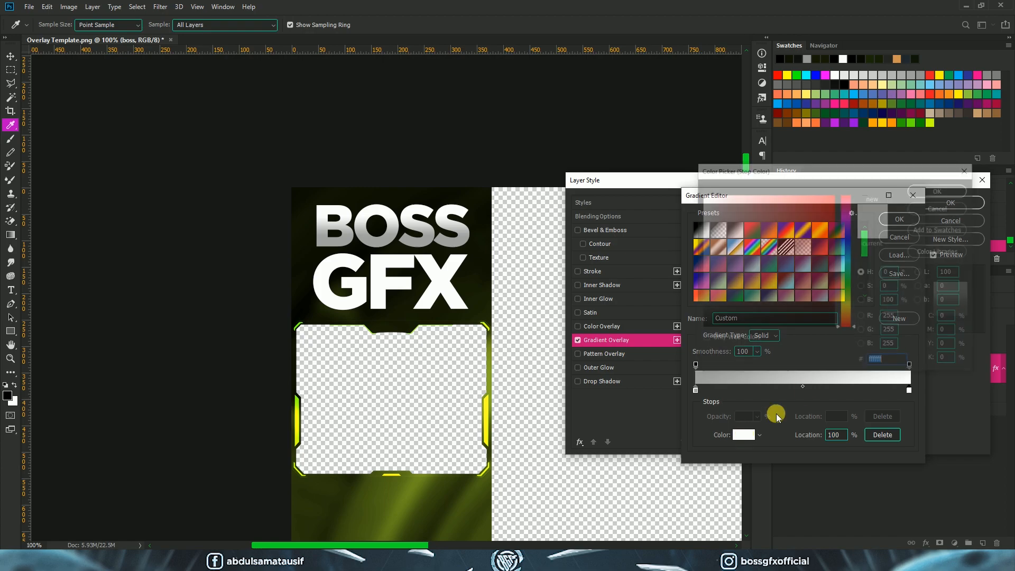
pyautogui.click(941, 189)
pyautogui.click(899, 199)
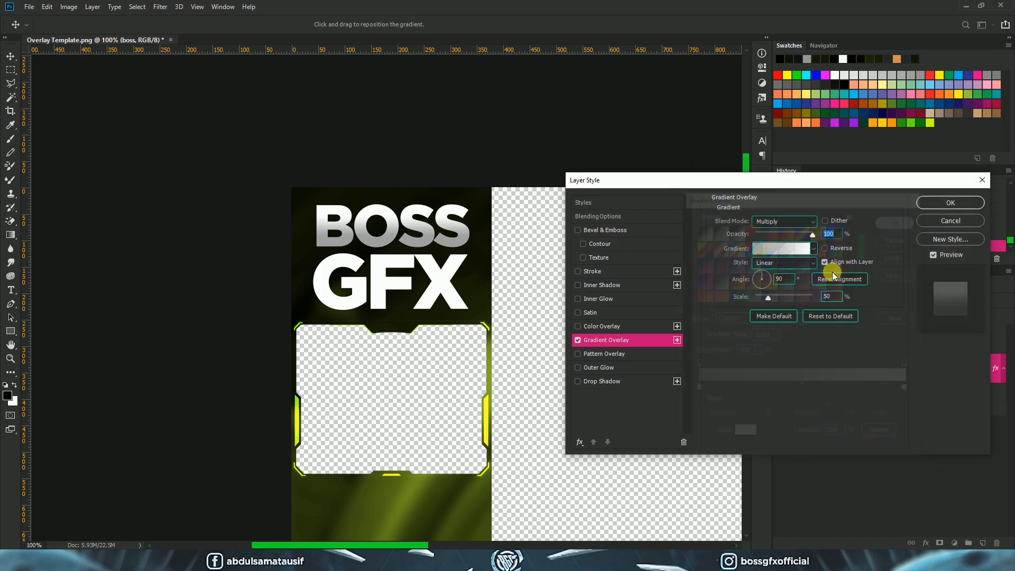
# - Use a Linear gradient style for the overlay with a 90° angle and 50% scale
pyautogui.click(813, 263)
pyautogui.click(812, 264)
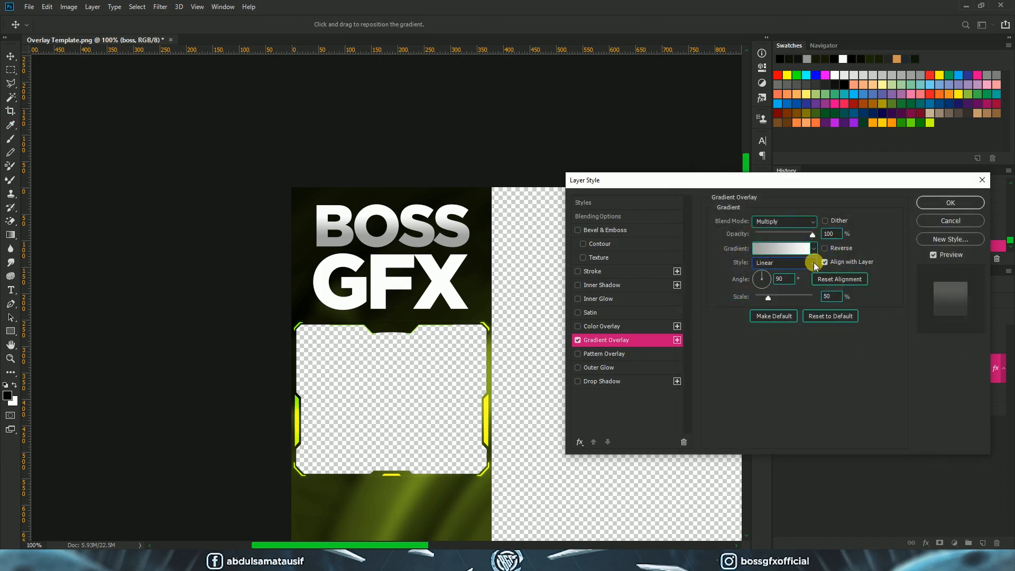
pyautogui.click(794, 284)
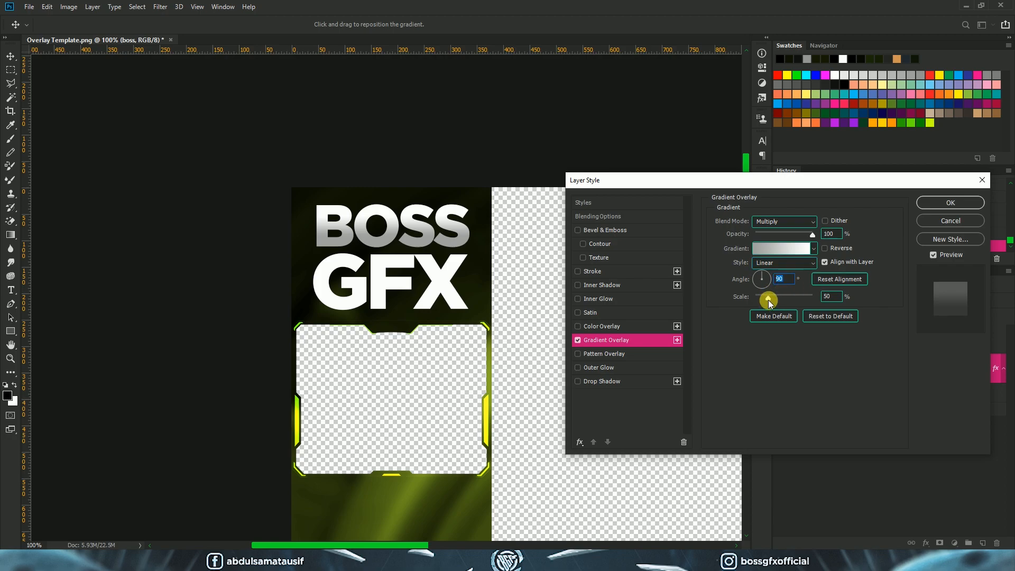
pyautogui.click(836, 296)
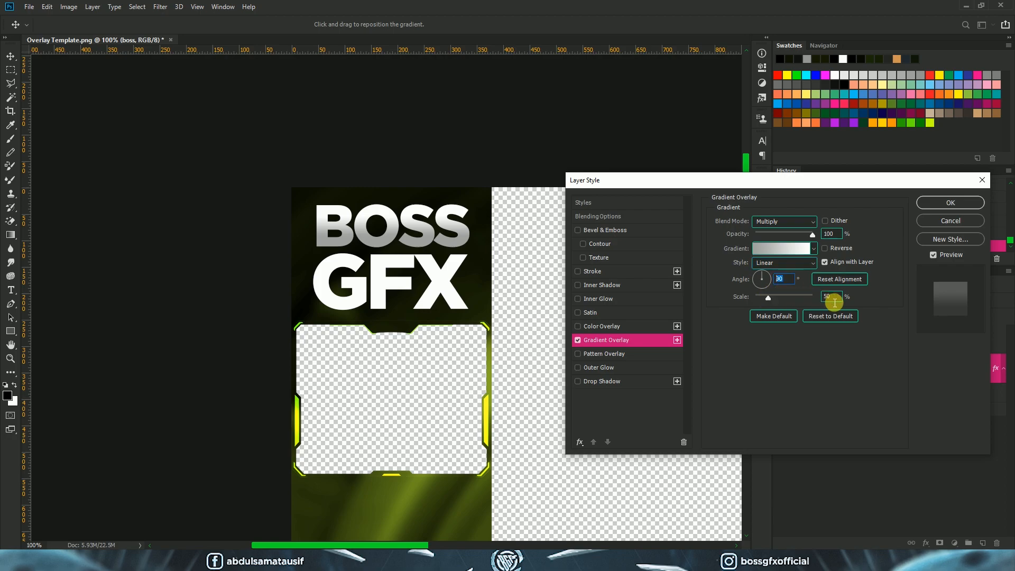
# - Add an Inner Bevel to BOSS with a white Linear Dodge (Add) highlight at 100%, 4% shadow opacity and a 120° angle
pyautogui.click(598, 231)
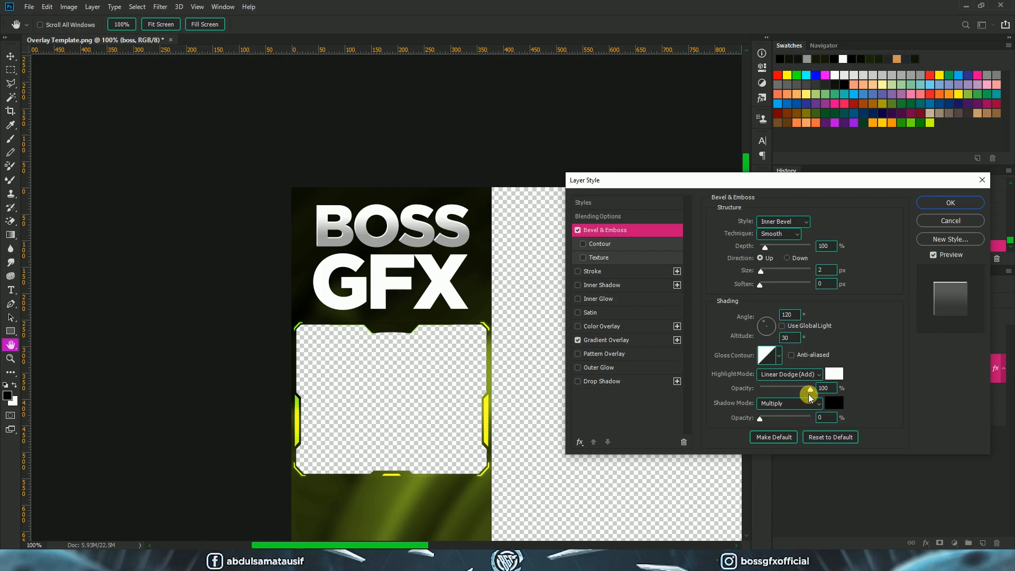
pyautogui.moveTo(810, 390); pyautogui.dragTo(797, 392)
pyautogui.click(798, 375)
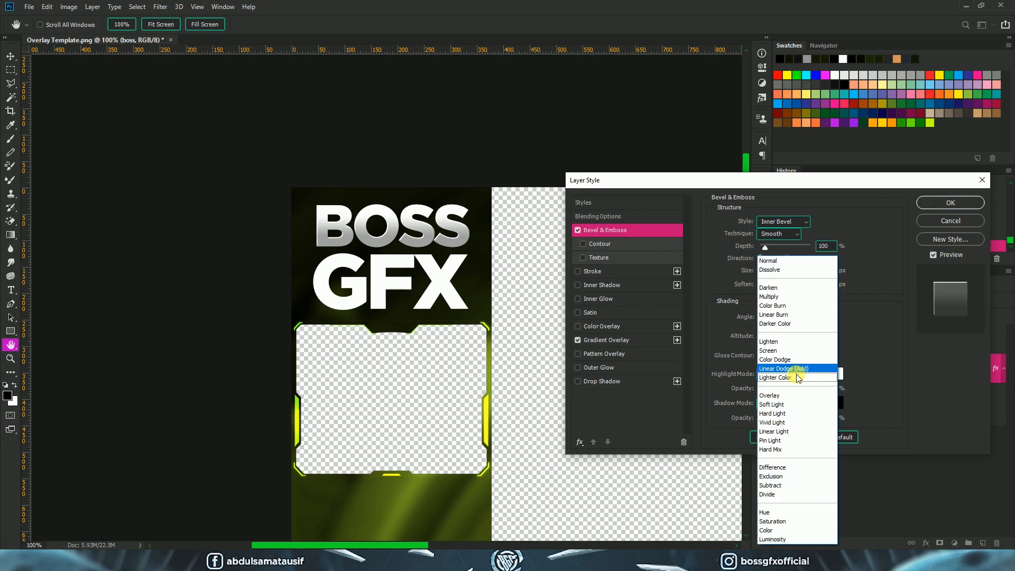
pyautogui.click(796, 371)
pyautogui.click(834, 374)
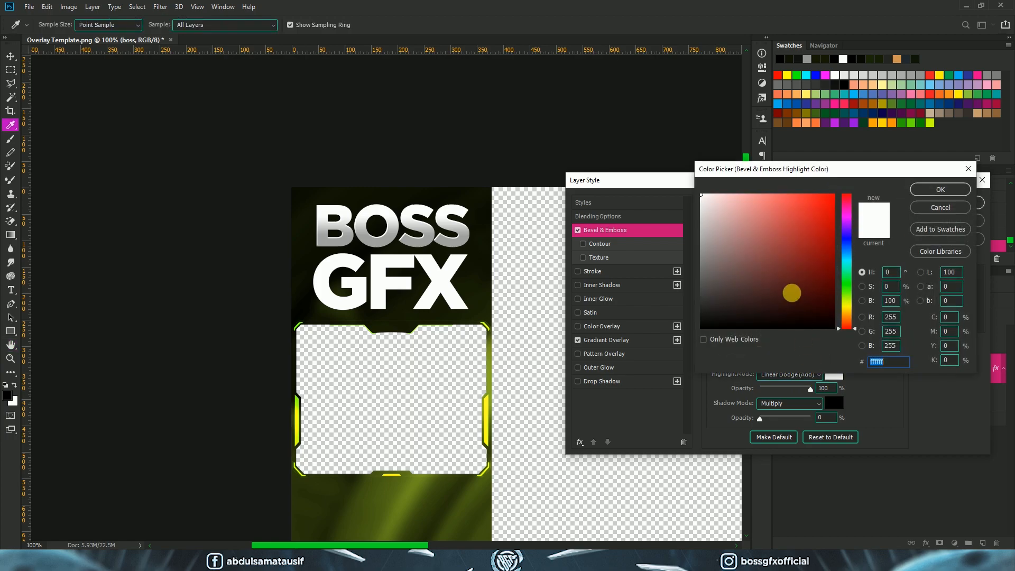
pyautogui.click(931, 191)
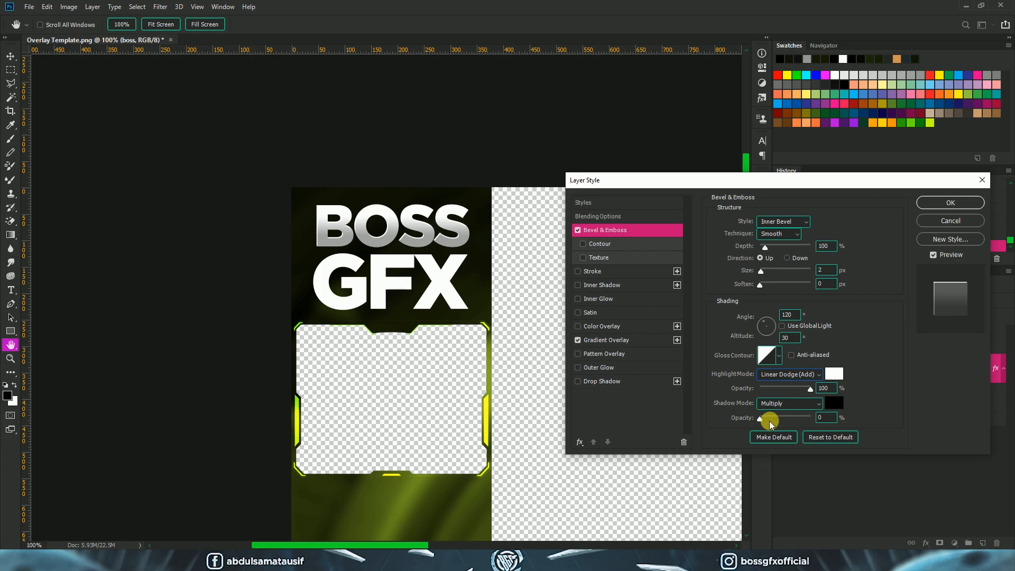
pyautogui.moveTo(728, 421); pyautogui.dragTo(729, 421)
pyautogui.click(788, 316)
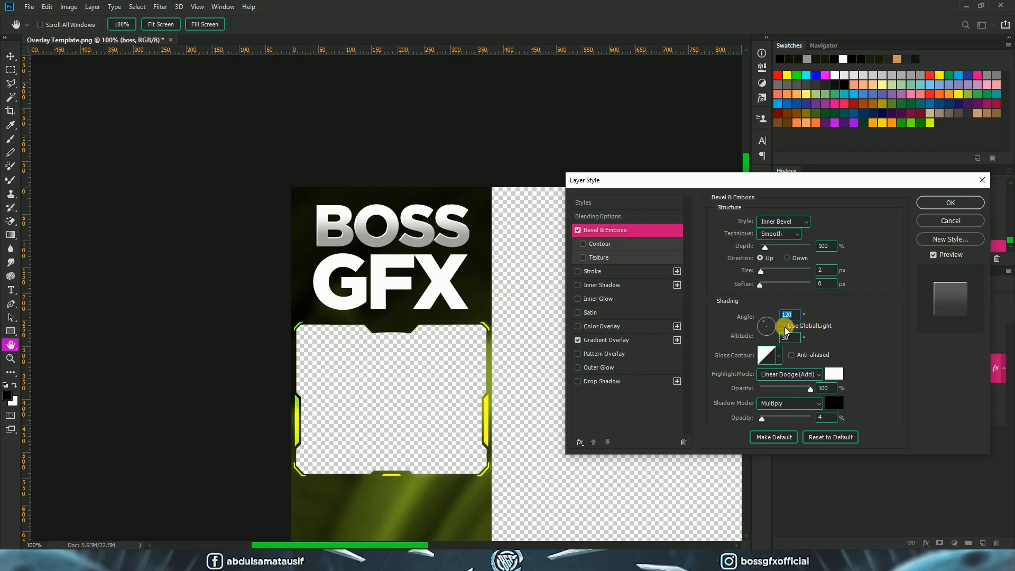
# - Save the current effects as a new style named "Gradient Bevel" and apply them to the BOSS text
pyautogui.click(950, 239)
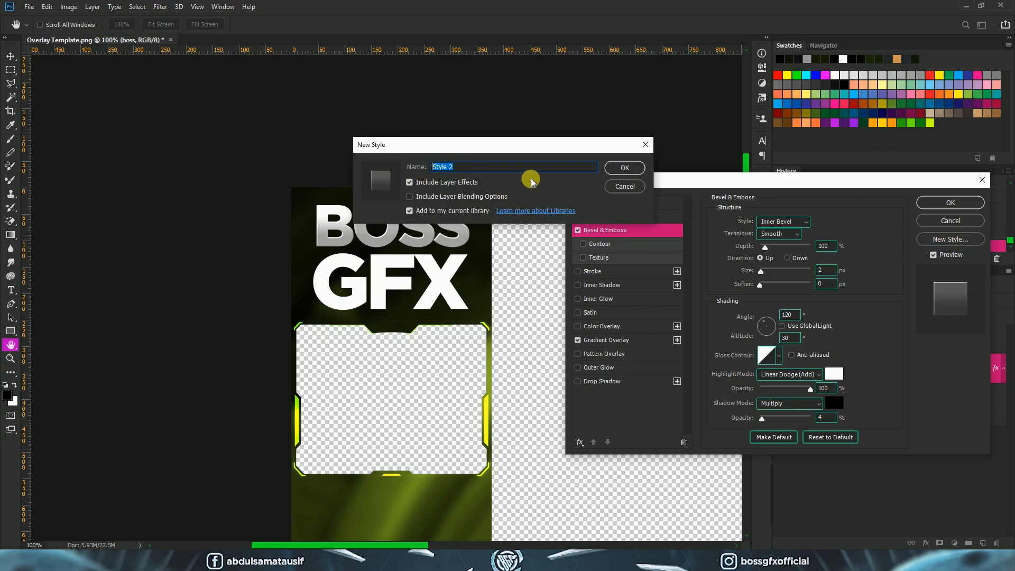
pyautogui.write('Gradient Bevel')
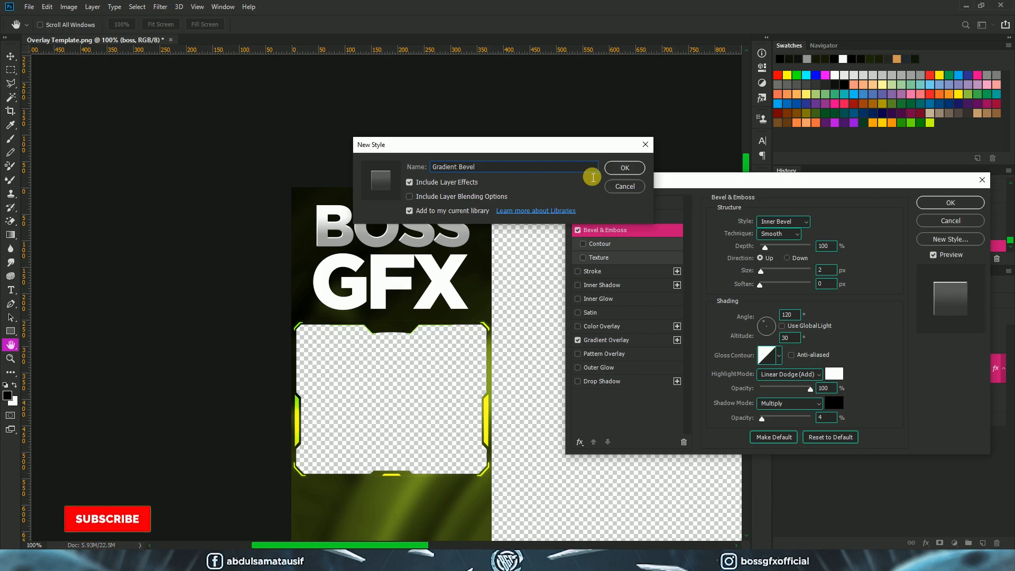
pyautogui.click(624, 167)
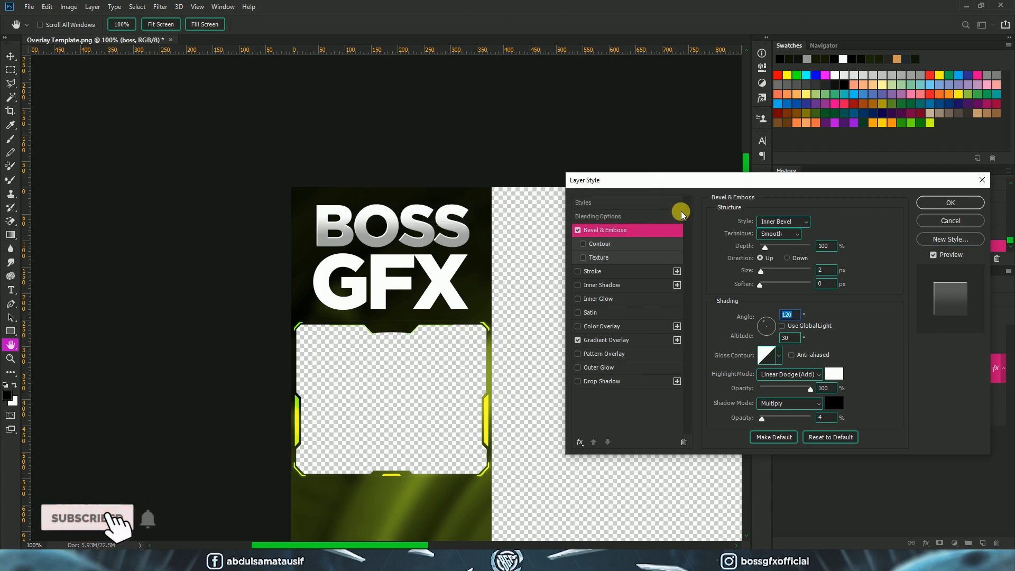
pyautogui.click(656, 202)
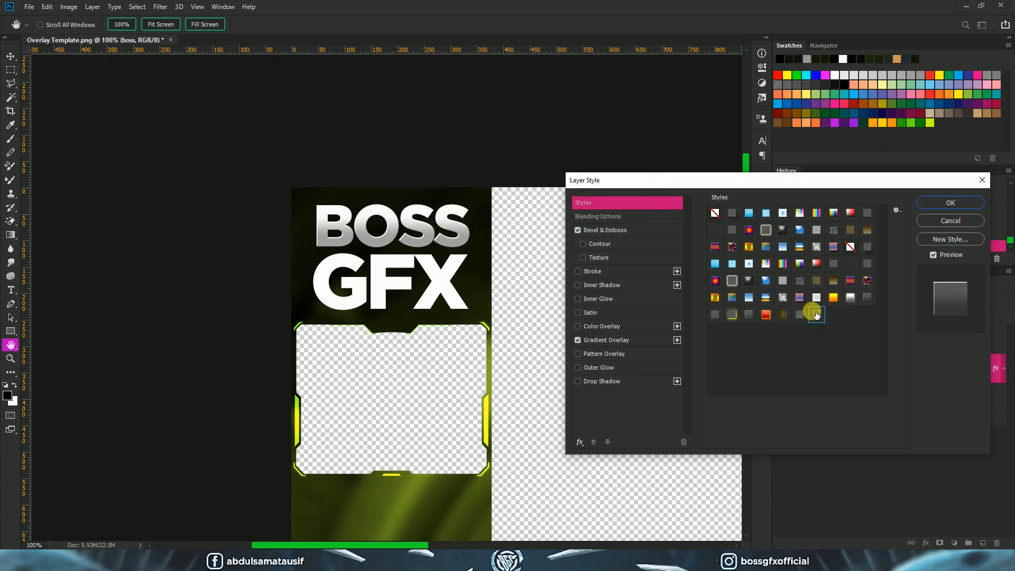
pyautogui.click(934, 203)
pyautogui.press('v')
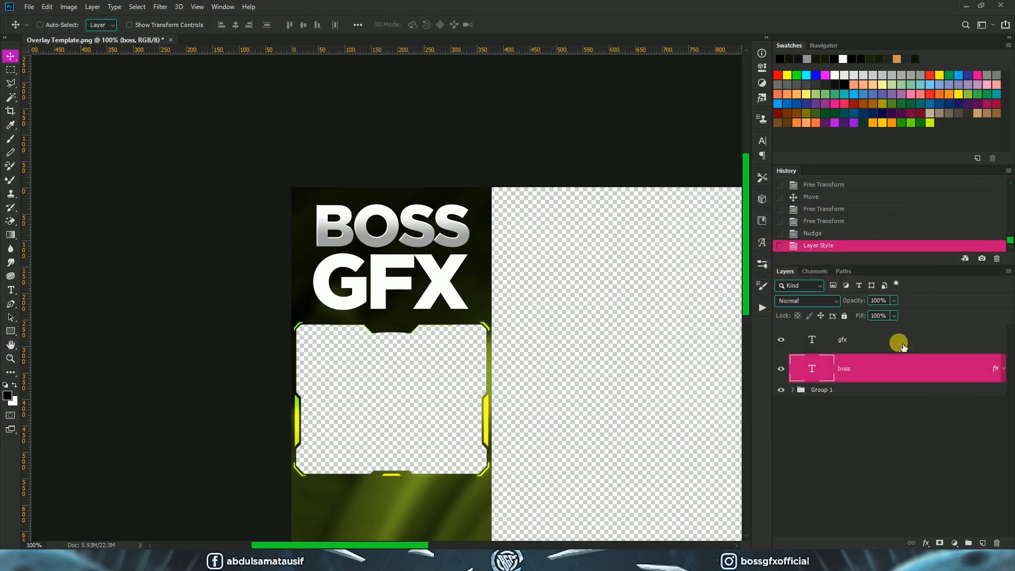
# - Apply the saved Gradient Bevel style to the GFX text layer
pyautogui.click(900, 341)
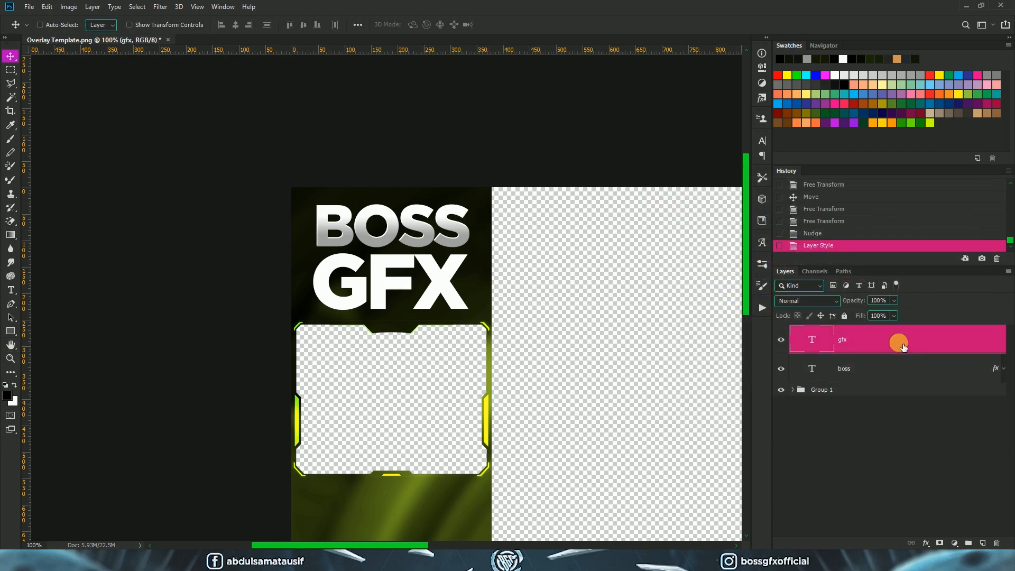
pyautogui.press('h')
pyautogui.doubleClick(903, 345)
pyautogui.click(603, 201)
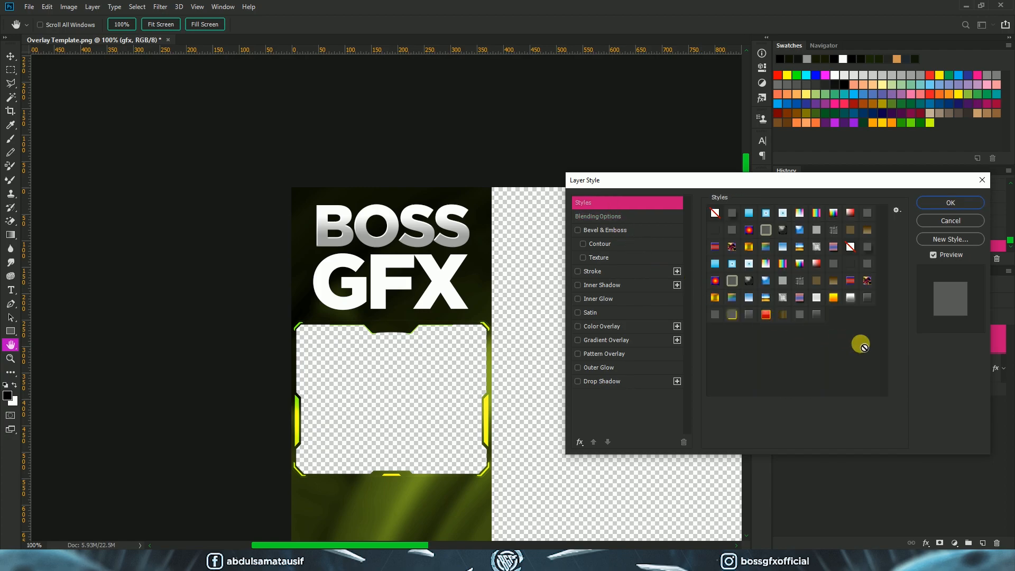
pyautogui.click(821, 317)
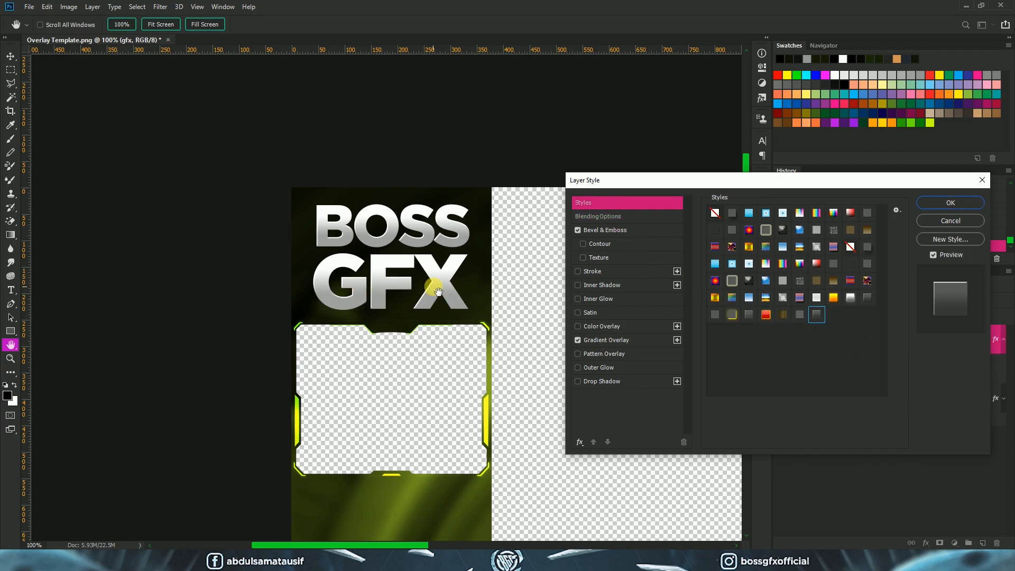
pyautogui.click(950, 203)
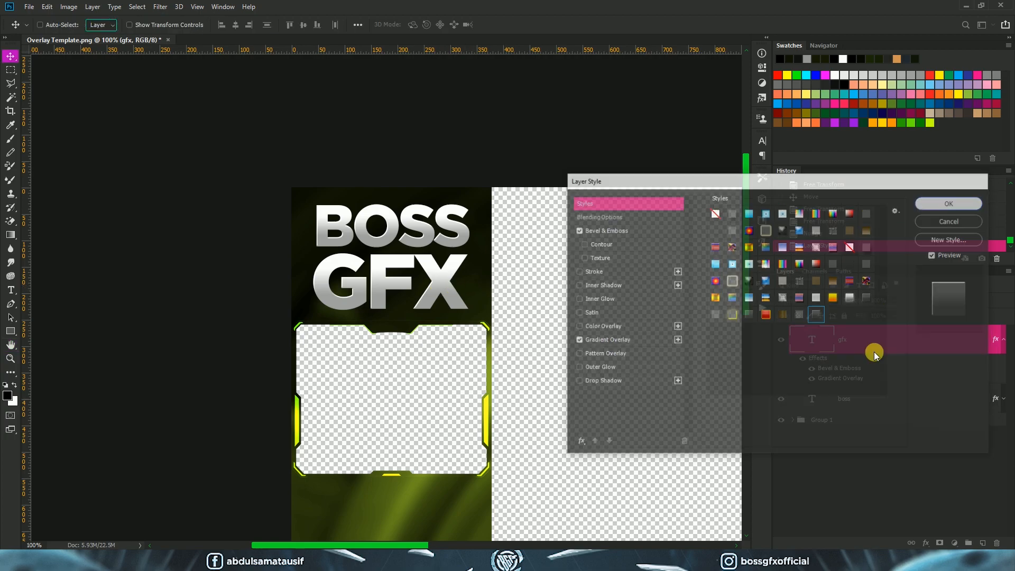
# - Recolour all the GFX text to lime green c6ff00 and commit the text edit
pyautogui.press('t')
pyautogui.click(394, 290)
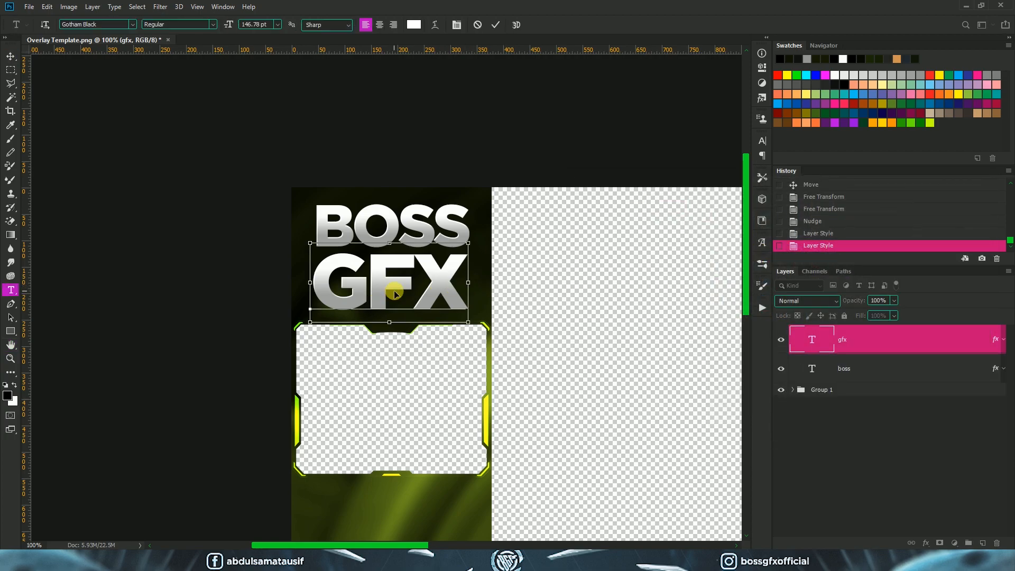
pyautogui.hotkey('ctrl', 'a')
pyautogui.click(414, 24)
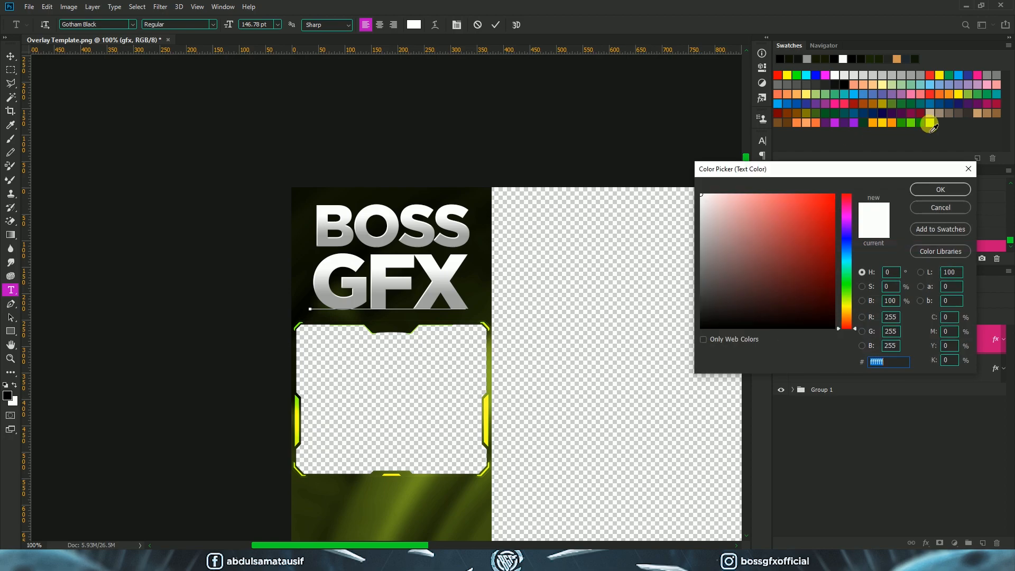
pyautogui.click(931, 124)
pyautogui.moveTo(897, 363); pyautogui.dragTo(831, 368)
pyautogui.click(909, 363)
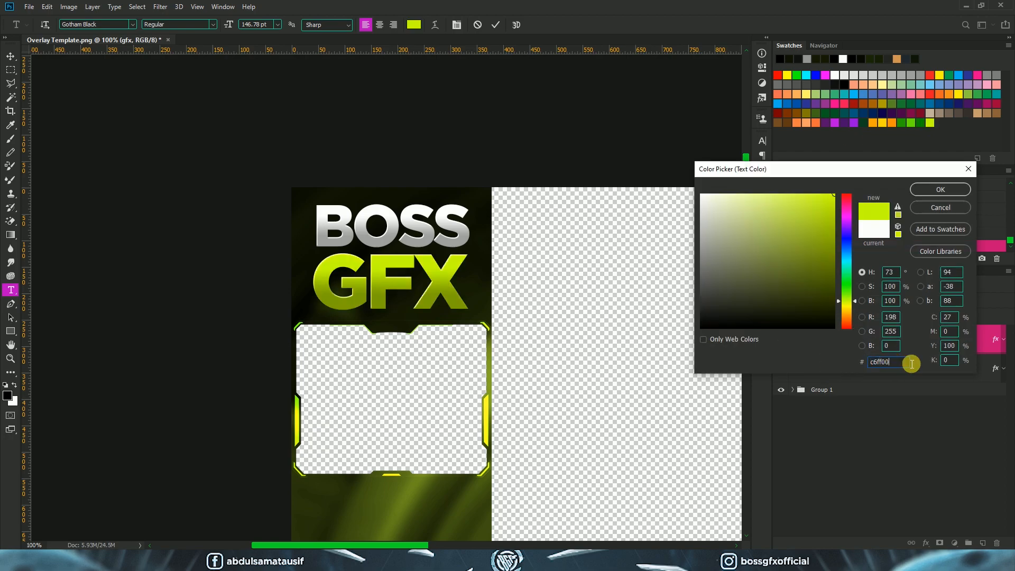
pyautogui.click(932, 193)
pyautogui.click(11, 56)
# - Draw a black rectangle about 319 by 60 px on the green panel below the webcam frame
pyautogui.moveTo(557, 473); pyautogui.dragTo(582, 208)
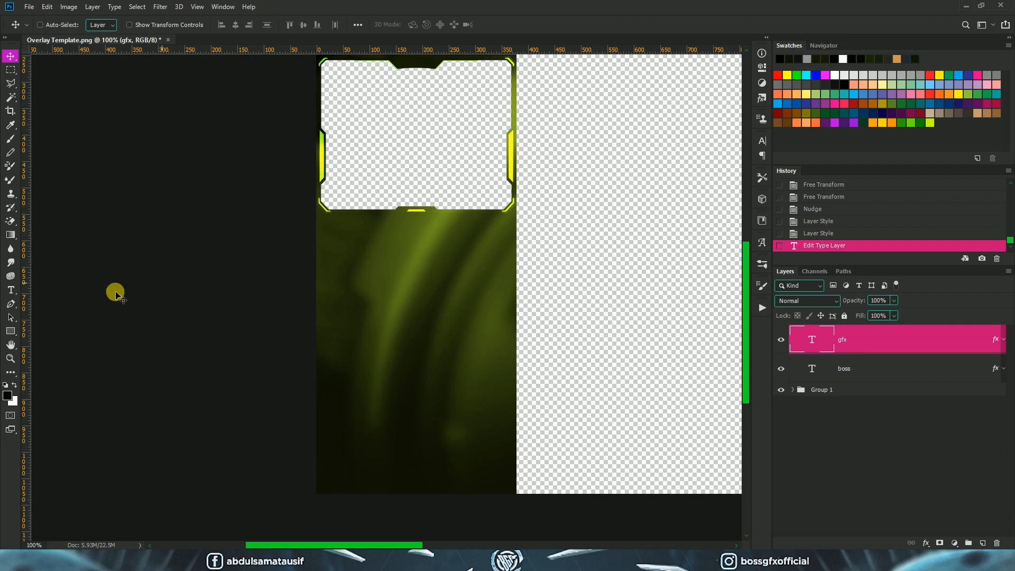
pyautogui.click(11, 331)
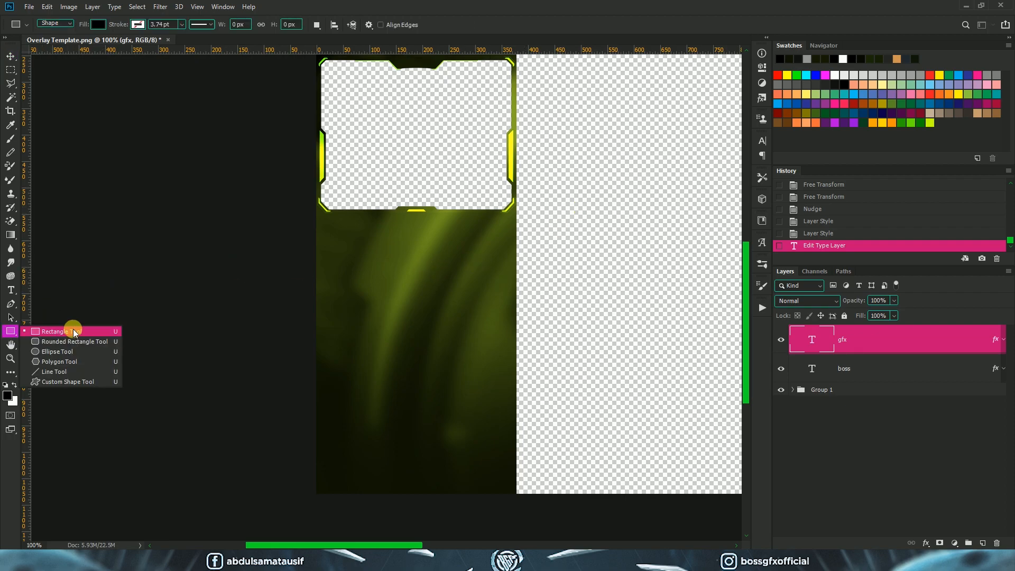
pyautogui.click(74, 332)
pyautogui.moveTo(344, 275); pyautogui.dragTo(510, 304)
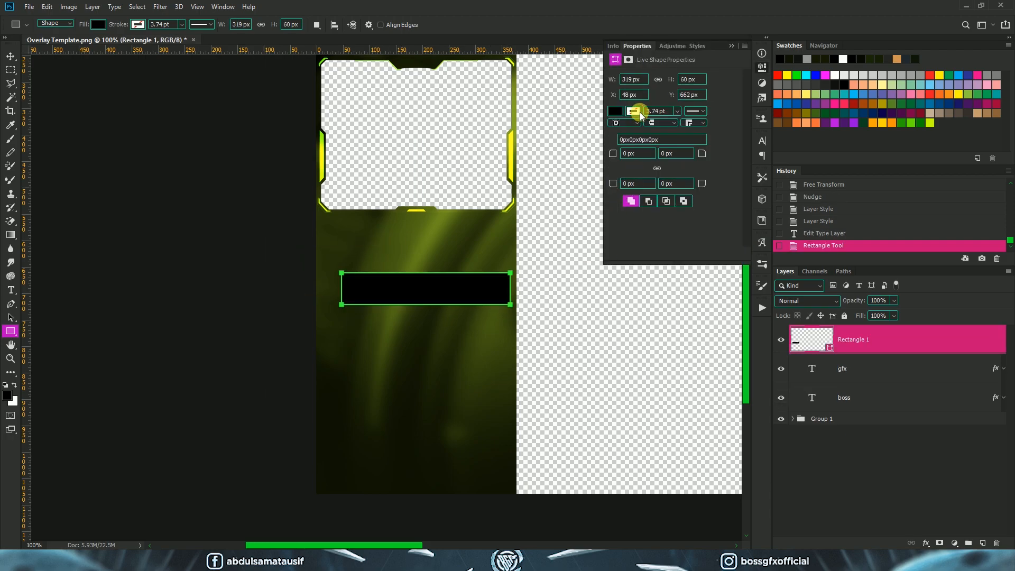
# - Try to recolour the rectangle's fill with the dark grey 111111 swatch
pyautogui.click(616, 111)
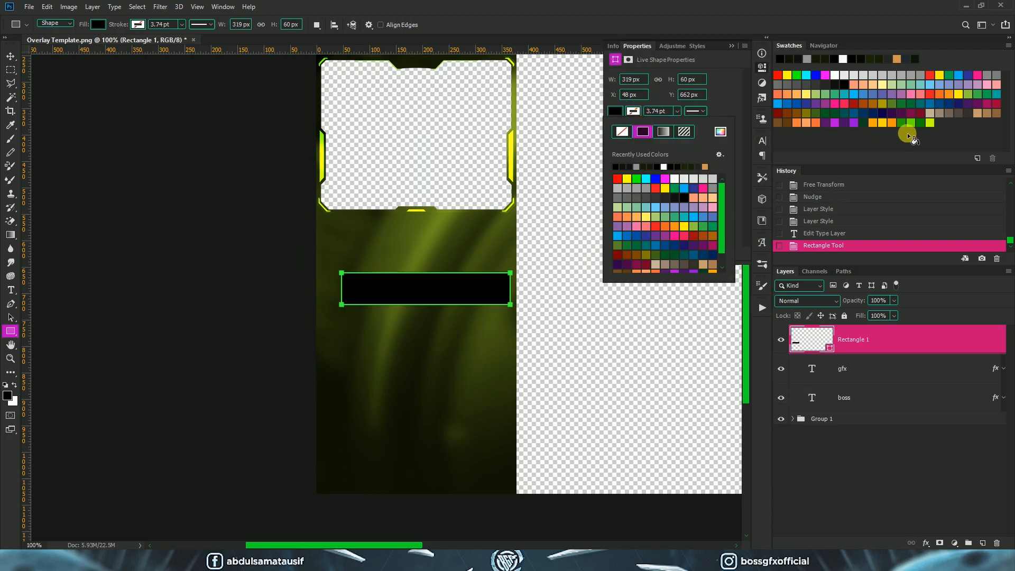
pyautogui.click(837, 85)
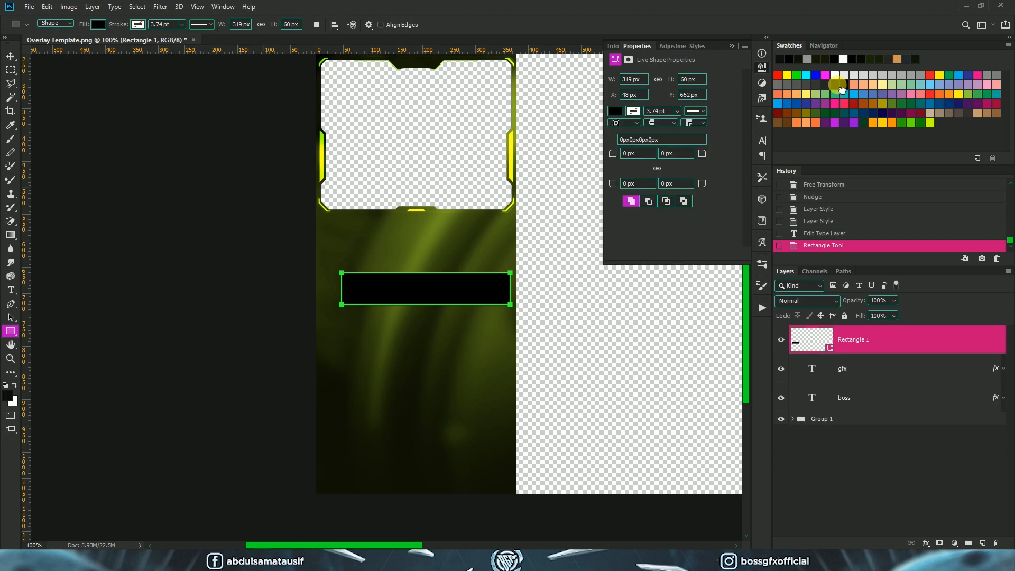
pyautogui.click(612, 116)
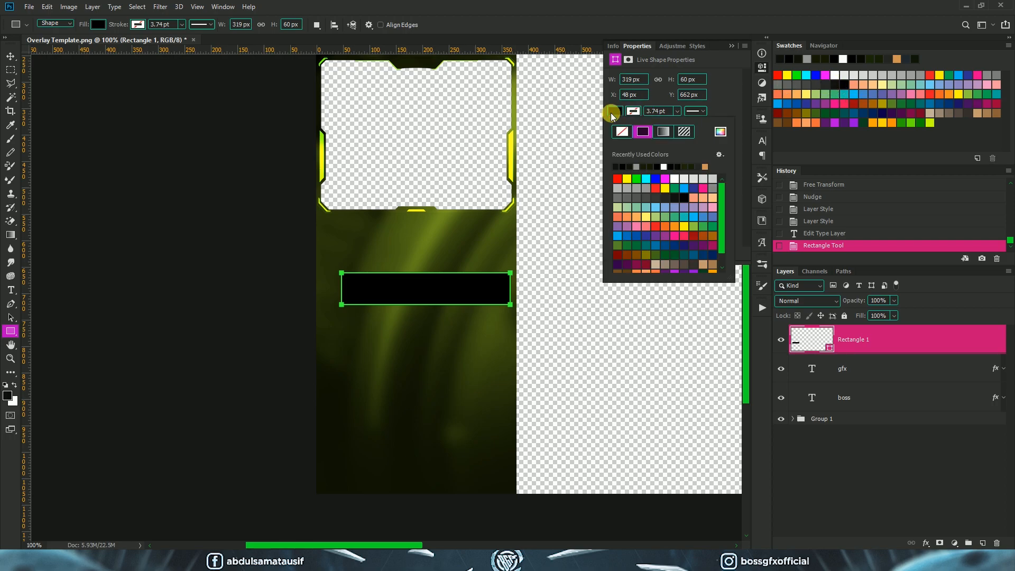
pyautogui.click(641, 129)
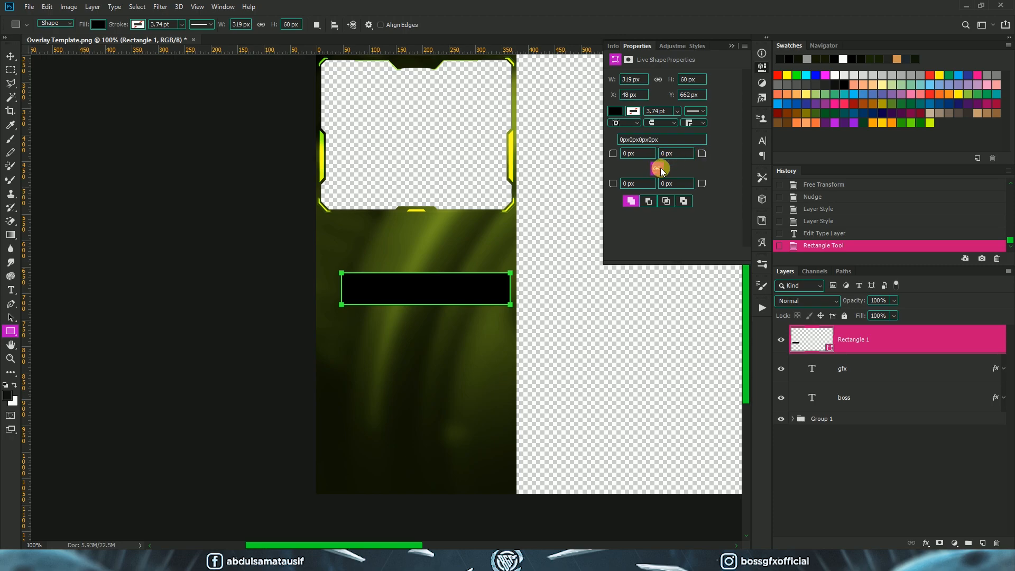
# - Round the rectangle's upper-right and lower-left corners with a 15 px radius
pyautogui.click(671, 154)
pyautogui.write('15')
pyautogui.press('Tab')
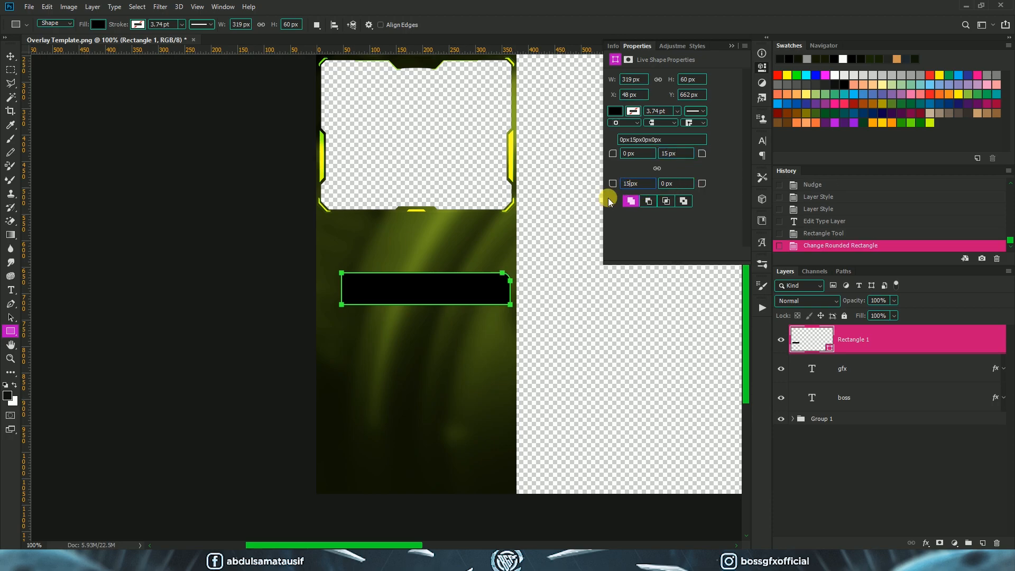
pyautogui.press('Return')
# - Enlarge the rounded bar to about 340 by 64 px and centre it horizontally on Group 1
pyautogui.press('v')
pyautogui.moveTo(468, 296); pyautogui.dragTo(460, 300)
pyautogui.moveTo(462, 301); pyautogui.dragTo(509, 313)
pyautogui.hotkey('ctrl', 't')
pyautogui.press('Return')
pyautogui.keyDown('ctrl'); pyautogui.click(838, 421); pyautogui.keyUp('ctrl')
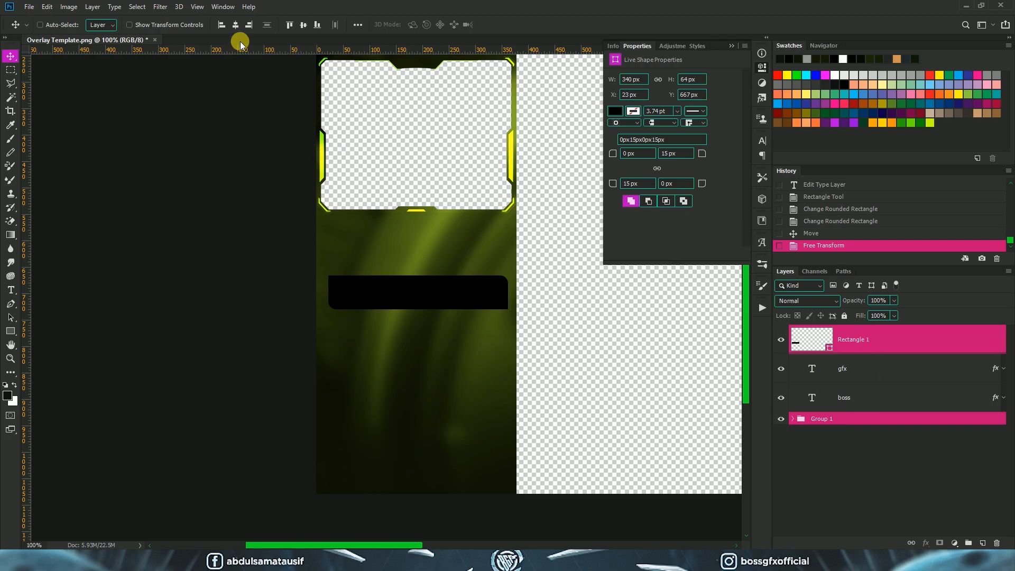
pyautogui.click(236, 27)
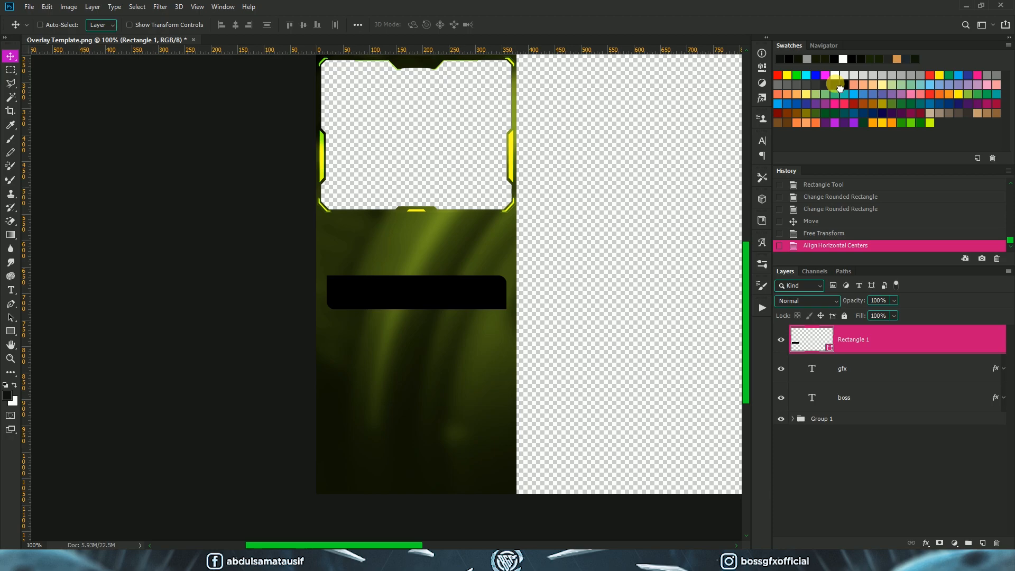
# - Check the hex code of the foreground colour
pyautogui.click(7, 396)
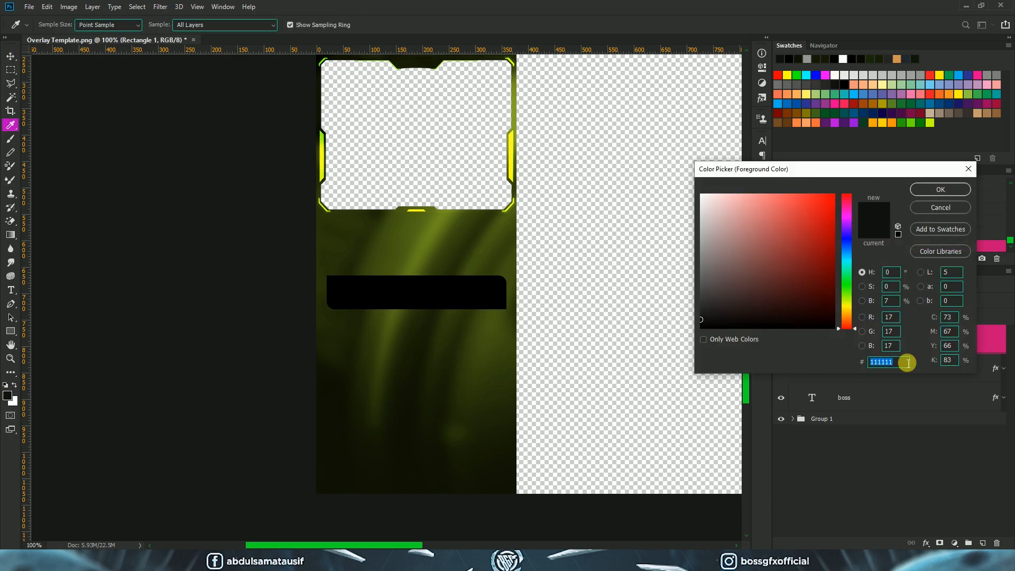
pyautogui.moveTo(910, 364); pyautogui.dragTo(804, 368)
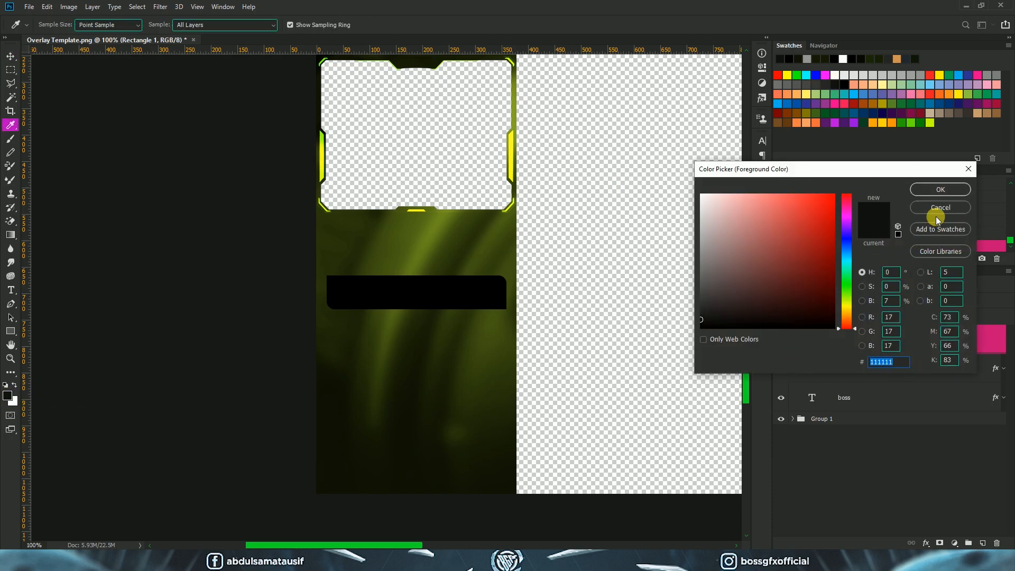
pyautogui.click(940, 190)
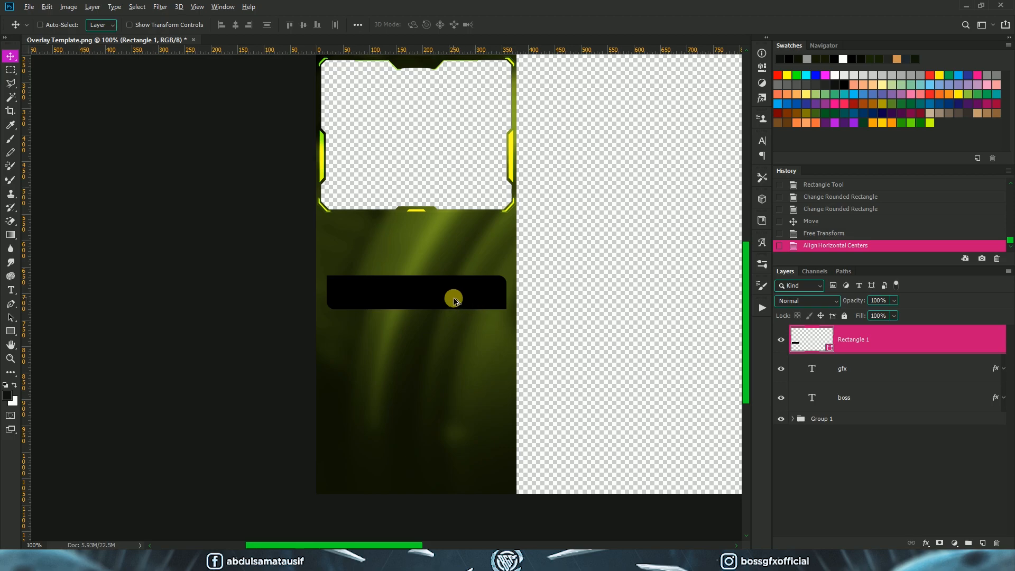
# - Duplicate the bar twice below the original, then centre-align and evenly distribute all three bars below the webcam frame
pyautogui.moveTo(449, 301); pyautogui.dragTo(443, 399)
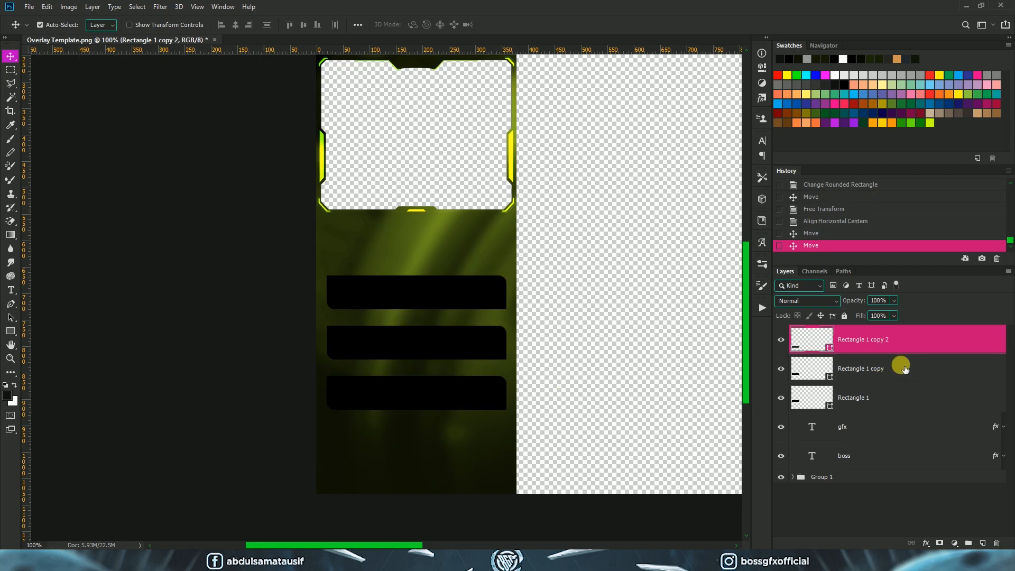
pyautogui.keyDown('shift'); pyautogui.click(906, 400); pyautogui.keyUp('shift')
pyautogui.click(236, 24)
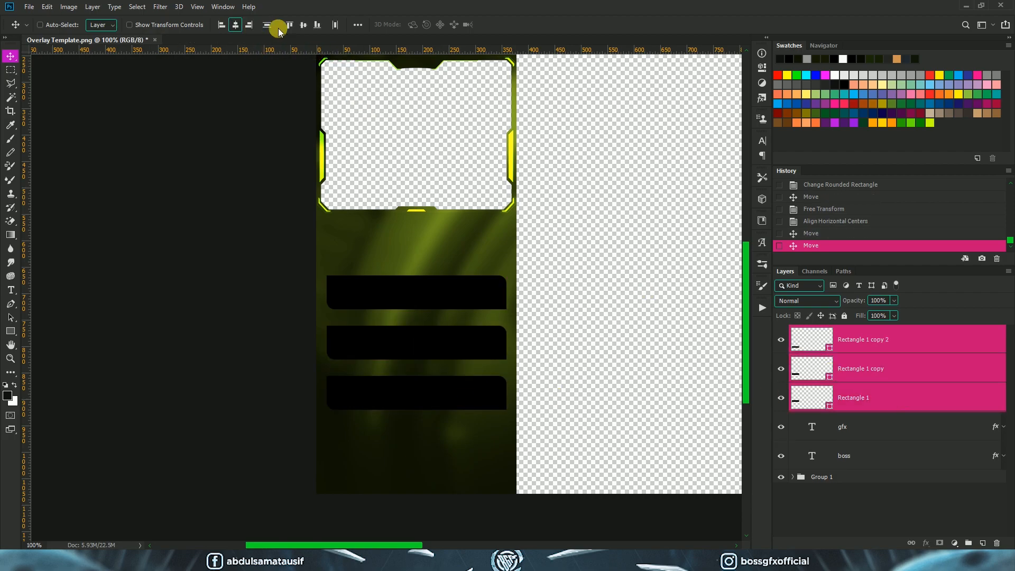
pyautogui.click(358, 25)
pyautogui.click(307, 122)
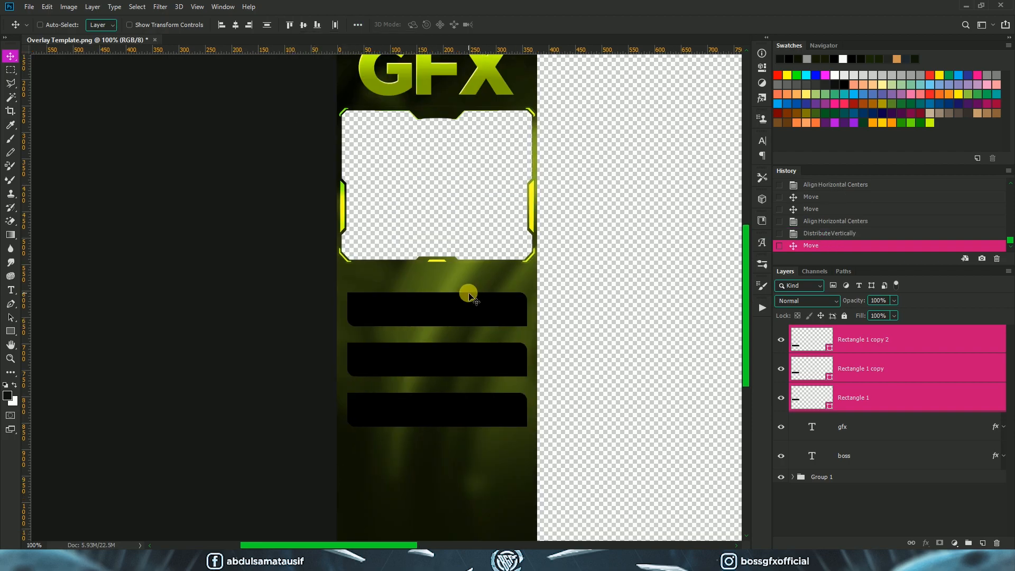
# - Start a new text layer above the first bar in white Marsek Demi with faux bold
pyautogui.press('t')
pyautogui.click(414, 284)
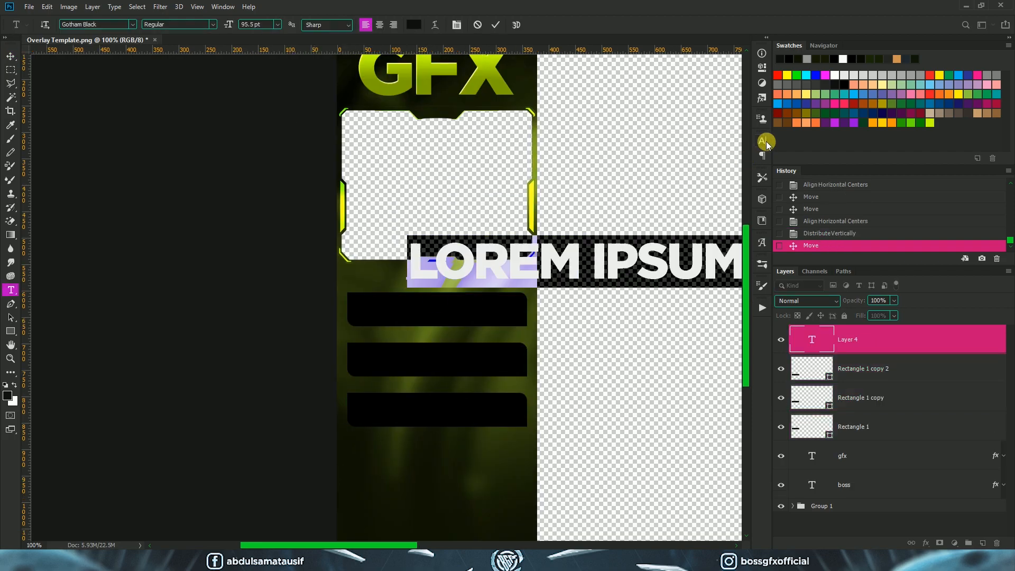
pyautogui.click(762, 141)
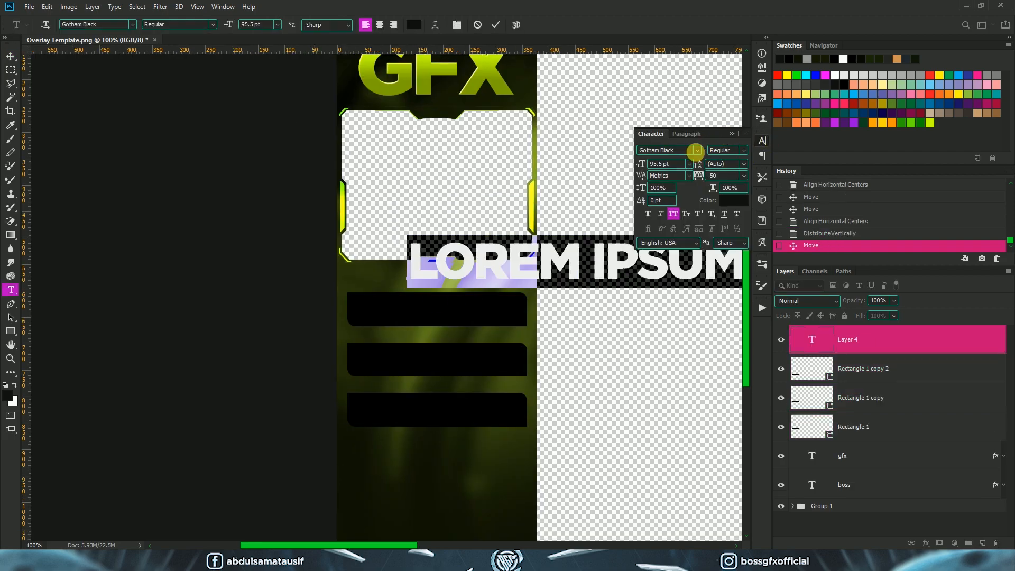
pyautogui.click(696, 151)
pyautogui.click(688, 194)
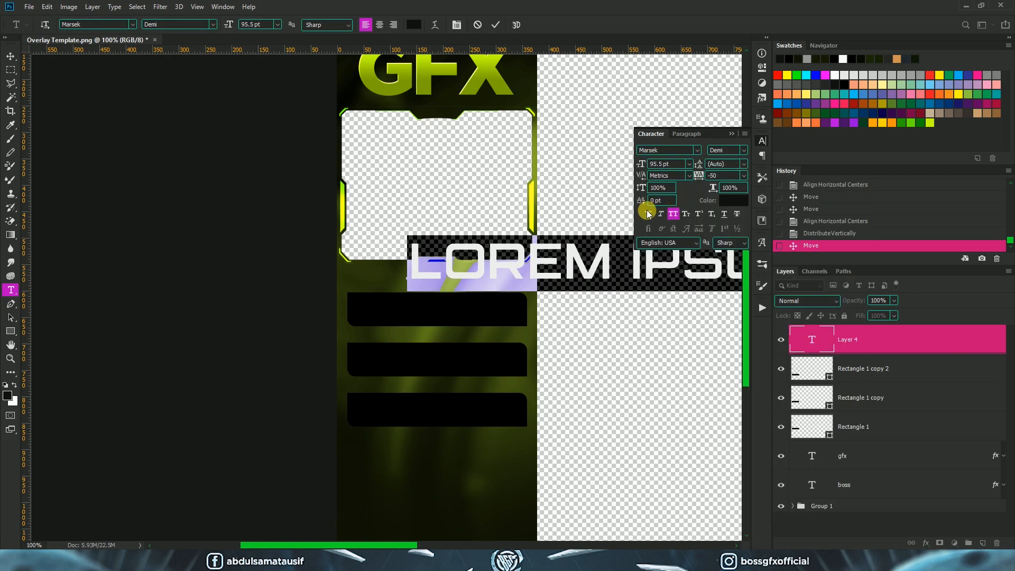
pyautogui.click(647, 213)
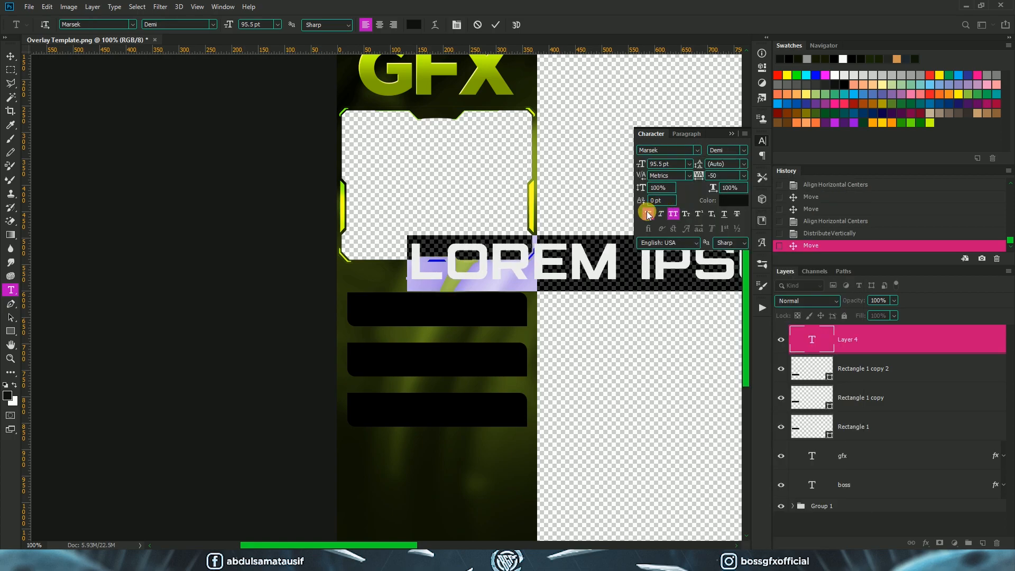
pyautogui.click(734, 200)
pyautogui.moveTo(737, 254); pyautogui.dragTo(662, 167)
pyautogui.press('Return')
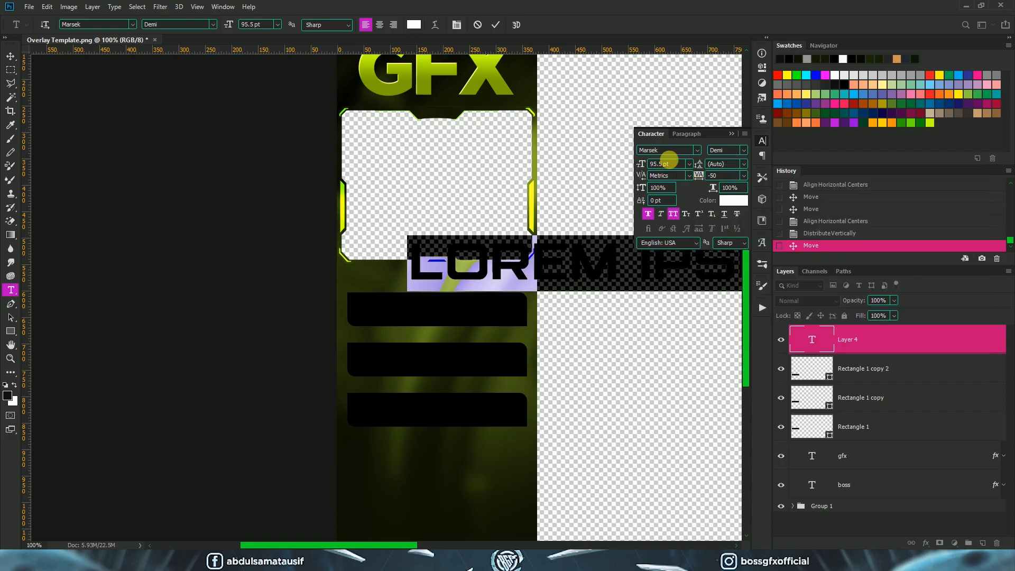
pyautogui.click(739, 135)
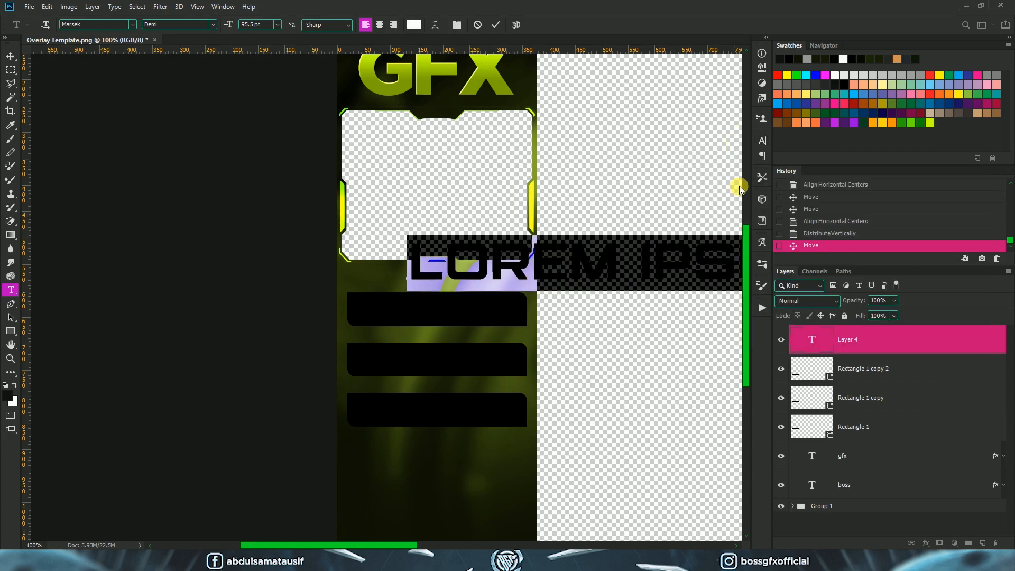
# - Enter SUBSCRIBER COUNT as the new layer's text and commit it
pyautogui.write('SUBS')
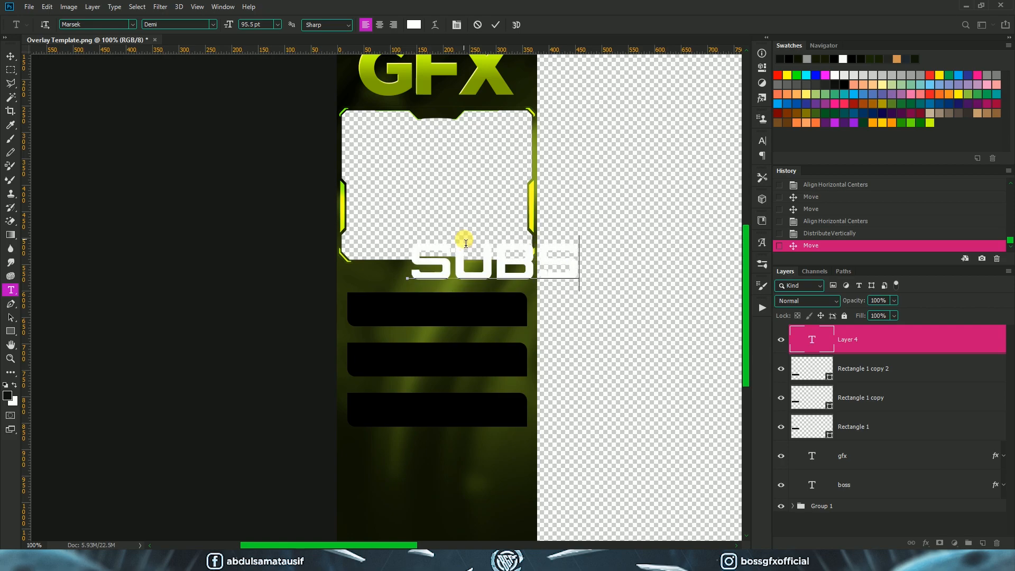
pyautogui.write('CRIBE')
pyautogui.click(11, 66)
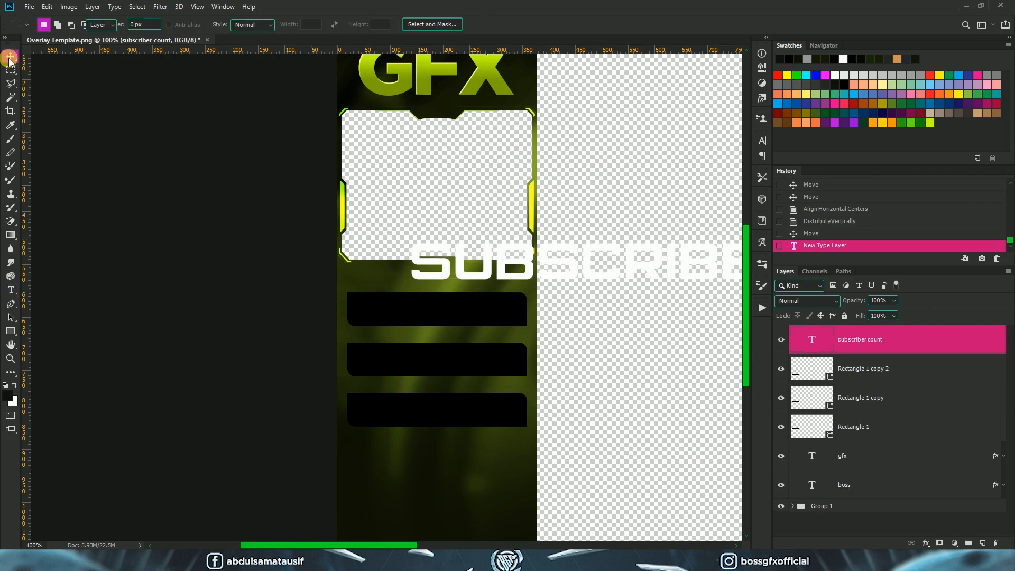
# - Reduce the SUBSCRIBER COUNT text to 24.5 pt and place it just above the first bar
pyautogui.doubleClick(812, 339)
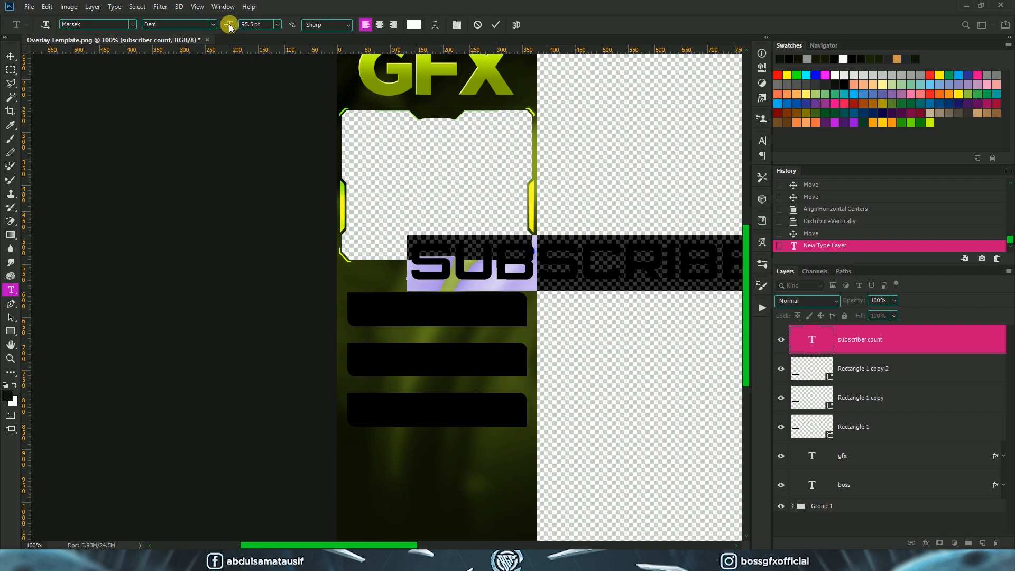
pyautogui.moveTo(228, 24); pyautogui.dragTo(205, 29)
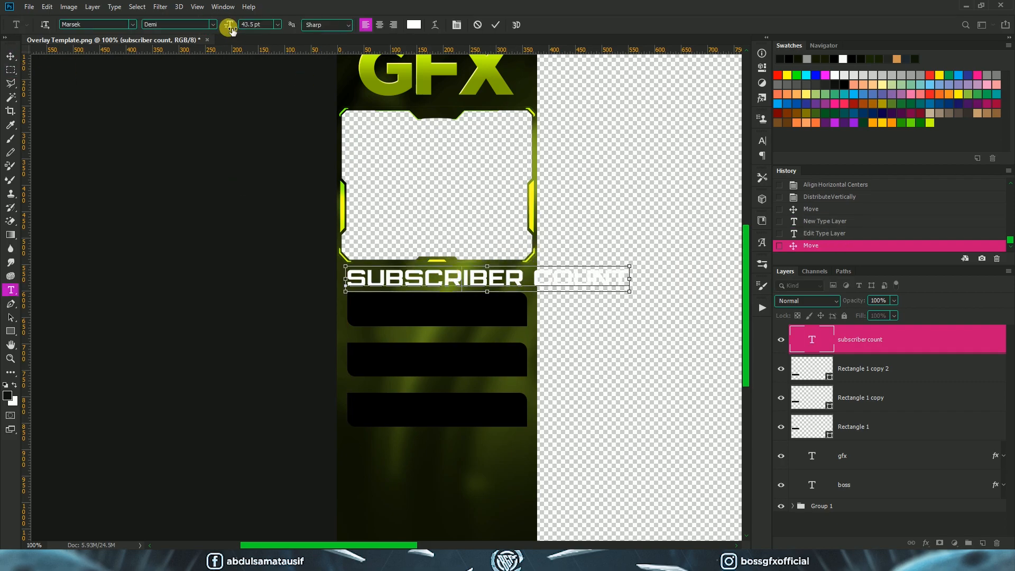
pyautogui.moveTo(212, 29); pyautogui.dragTo(222, 34)
pyautogui.click(12, 56)
pyautogui.moveTo(447, 283)
pyautogui.mouseDown()
pyautogui.moveTo(409, 288)
pyautogui.moveTo(461, 288)
pyautogui.mouseUp()
# - Change the label's wording to SUBSCRIBERS COUNT and commit the edit
pyautogui.doubleClick(422, 288)
pyautogui.write('IBERS')
pyautogui.click(10, 56)
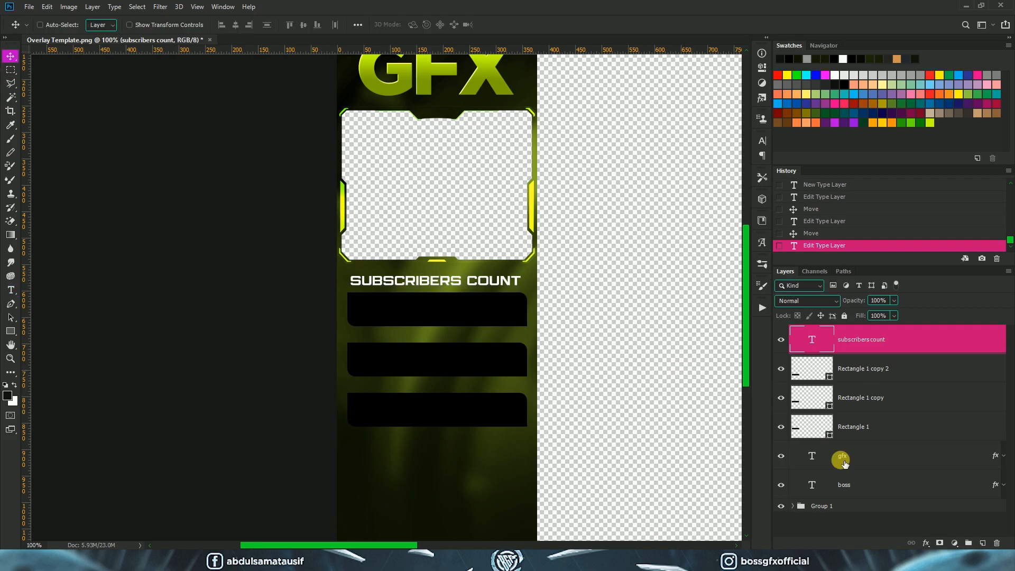
# - Set the blend mode of the webcam copy layer inside Group 1 to Normal
pyautogui.click(840, 506)
pyautogui.click(793, 506)
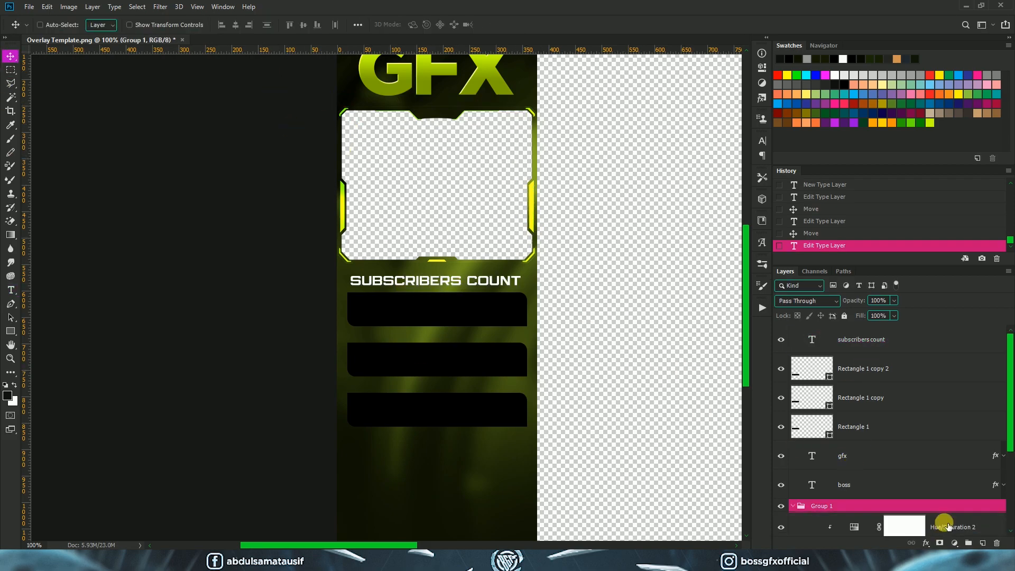
pyautogui.scroll(-2, 899, 479)
pyautogui.click(791, 470)
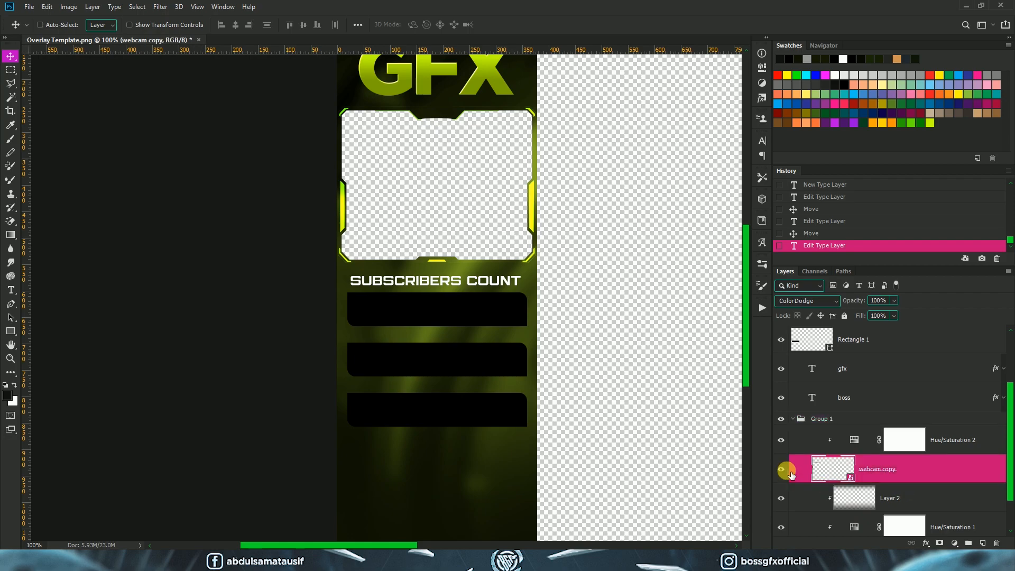
pyautogui.click(804, 307)
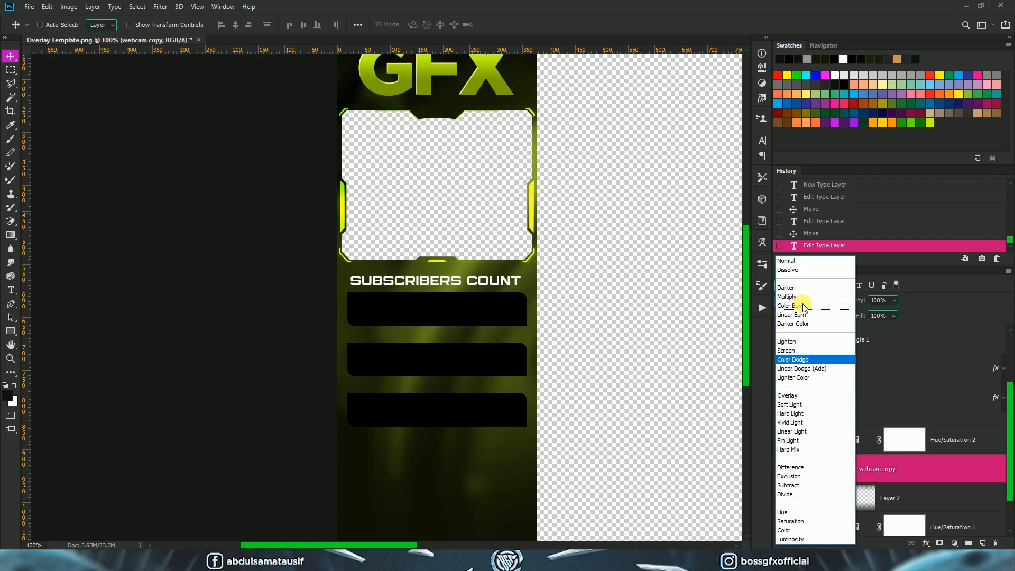
pyautogui.click(797, 262)
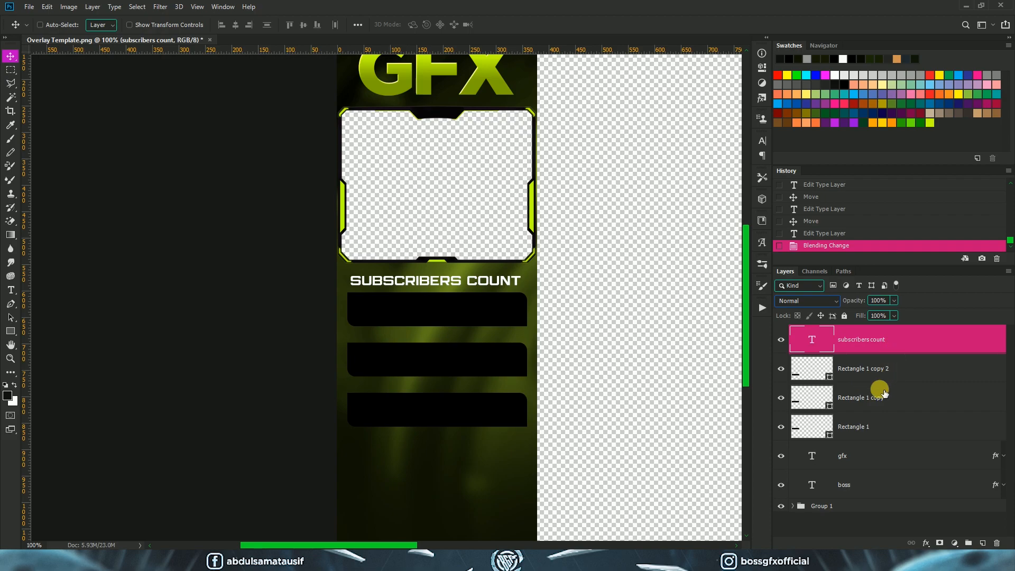
# - Move the two lower bars, Rectangle 1 copy and Rectangle 1 copy 2, down together by about 32 px
pyautogui.click(872, 394)
pyautogui.click(782, 403)
pyautogui.click(782, 398)
pyautogui.keyDown('ctrl'); pyautogui.click(867, 373); pyautogui.keyUp('ctrl')
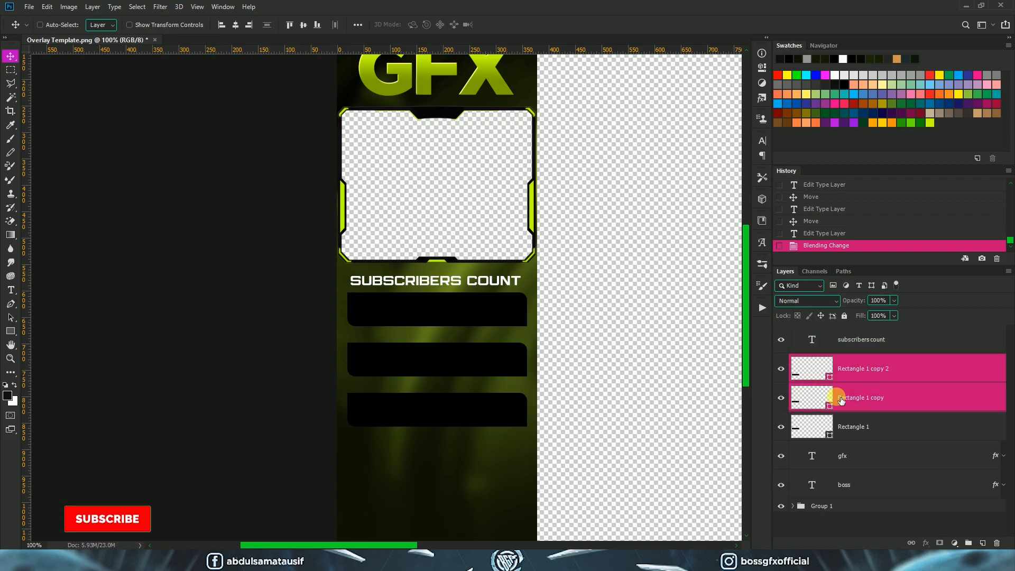
pyautogui.moveTo(489, 372); pyautogui.dragTo(486, 389)
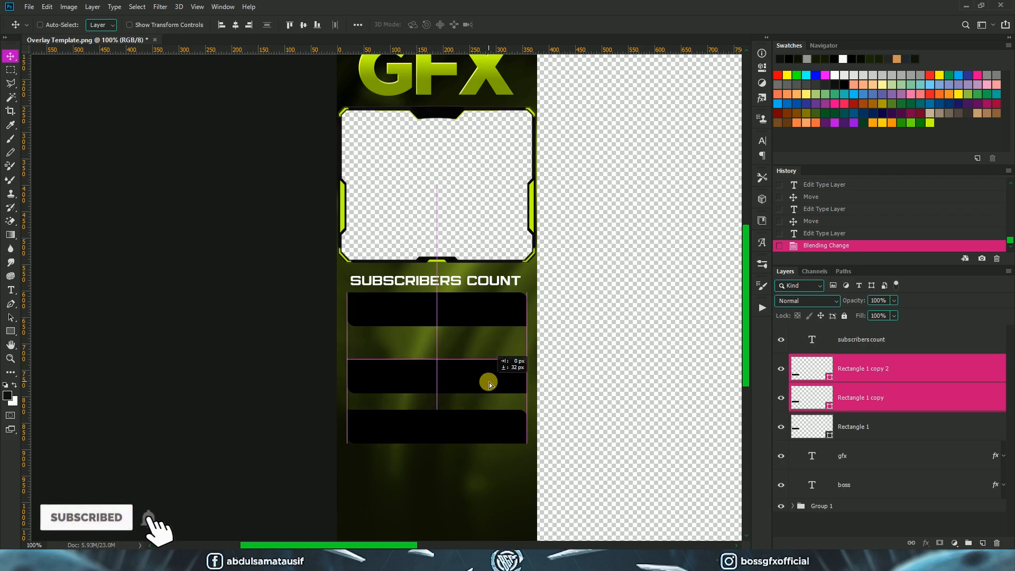
# - Duplicate the SUBSCRIBERS COUNT label above the second bar and change the copy's text to TOP SUPERCHAT
pyautogui.keyDown('ctrl'); pyautogui.click(459, 285); pyautogui.keyUp('ctrl')
pyautogui.moveTo(459, 286); pyautogui.dragTo(455, 347)
pyautogui.press('t')
pyautogui.click(446, 344)
pyautogui.hotkey('ctrl', 'a')
pyautogui.write('TOP')
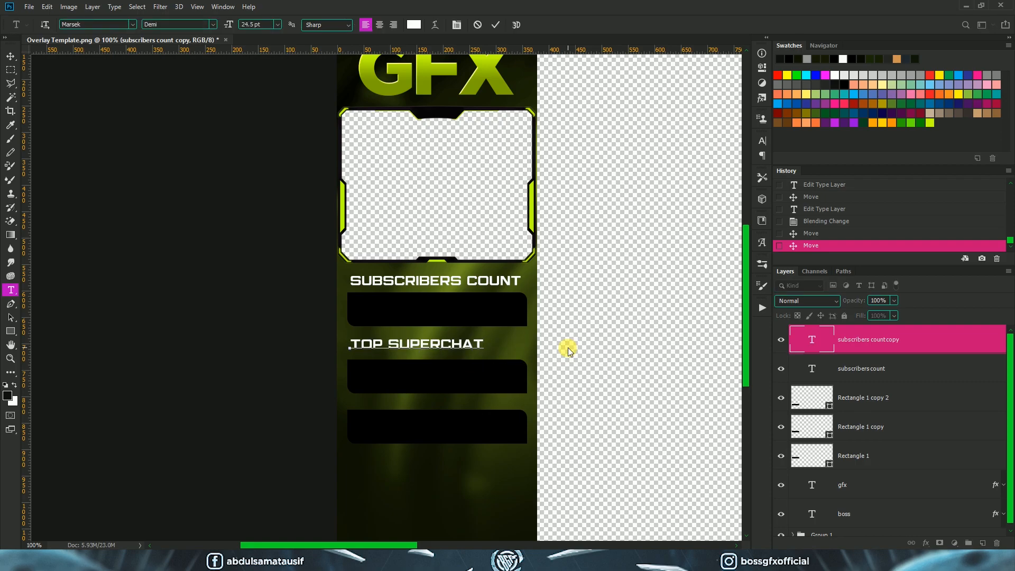
pyautogui.write(' SUPERCHAT')
# - Set the TOP SUPERCHAT label in Gotham Black at 41.5 pt and position it above the second bar
pyautogui.hotkey('ctrl', 'a')
pyautogui.click(762, 141)
pyautogui.click(699, 151)
pyautogui.click(691, 194)
pyautogui.moveTo(642, 165); pyautogui.dragTo(654, 168)
pyautogui.click(11, 56)
pyautogui.moveTo(472, 345); pyautogui.dragTo(472, 348)
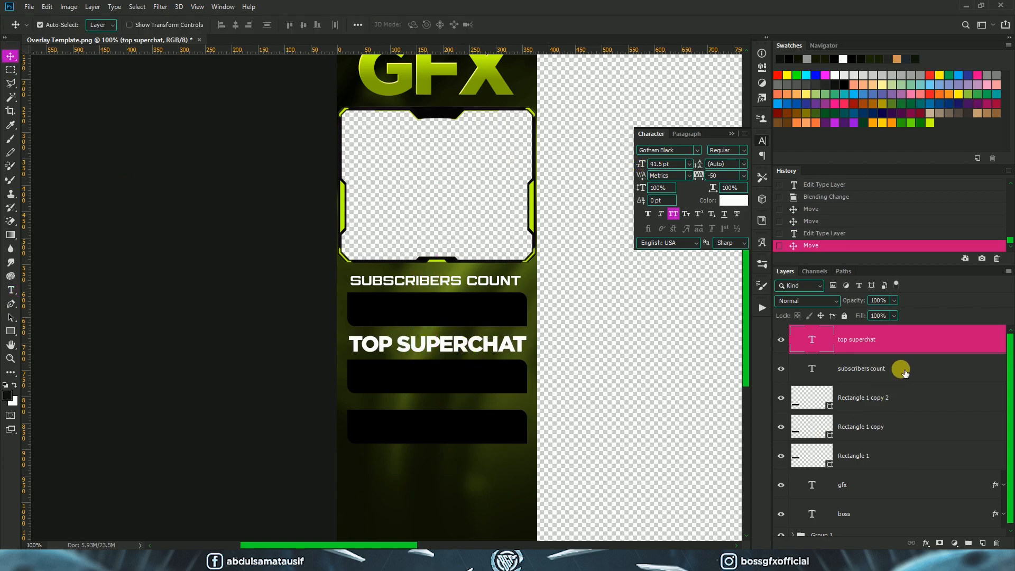
# - Try to centre the TOP SUPERCHAT label horizontally with the SUBSCRIBERS COUNT label
pyautogui.keyDown('ctrl'); pyautogui.click(904, 372); pyautogui.keyUp('ctrl')
pyautogui.click(236, 25)
pyautogui.click(732, 134)
pyautogui.hotkey('ctrl', 'z')
# - Centre the TOP SUPERCHAT label horizontally on Group 1
pyautogui.click(907, 366)
pyautogui.click(900, 341)
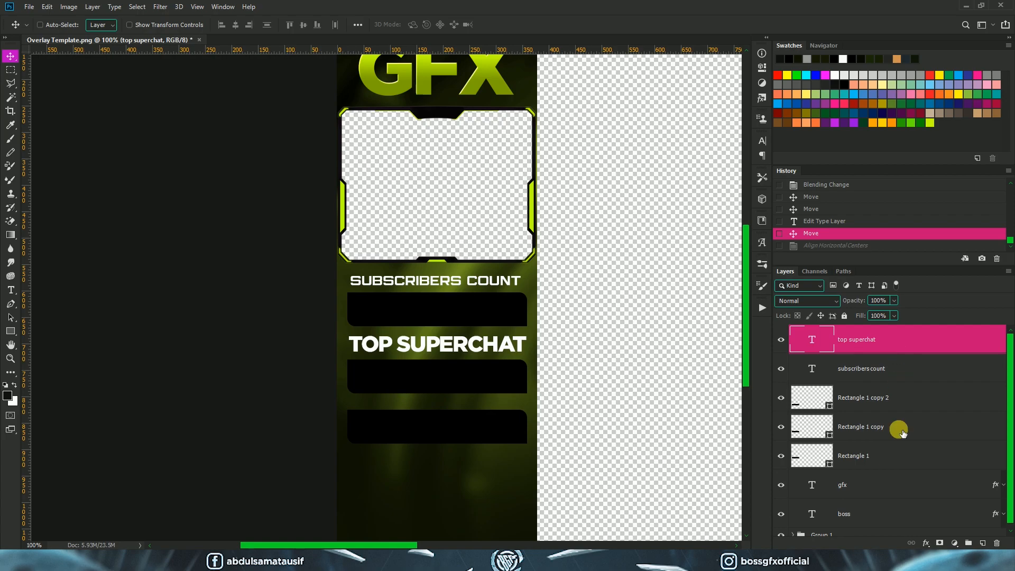
pyautogui.keyDown('ctrl'); pyautogui.click(868, 535); pyautogui.keyUp('ctrl')
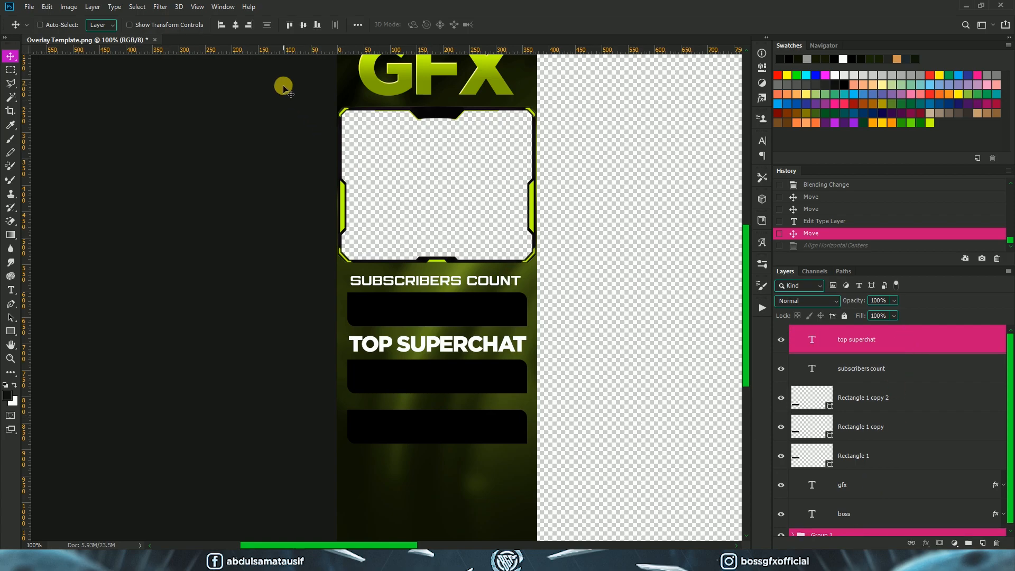
pyautogui.click(236, 25)
pyautogui.keyDown('ctrl'); pyautogui.click(508, 344); pyautogui.keyUp('ctrl')
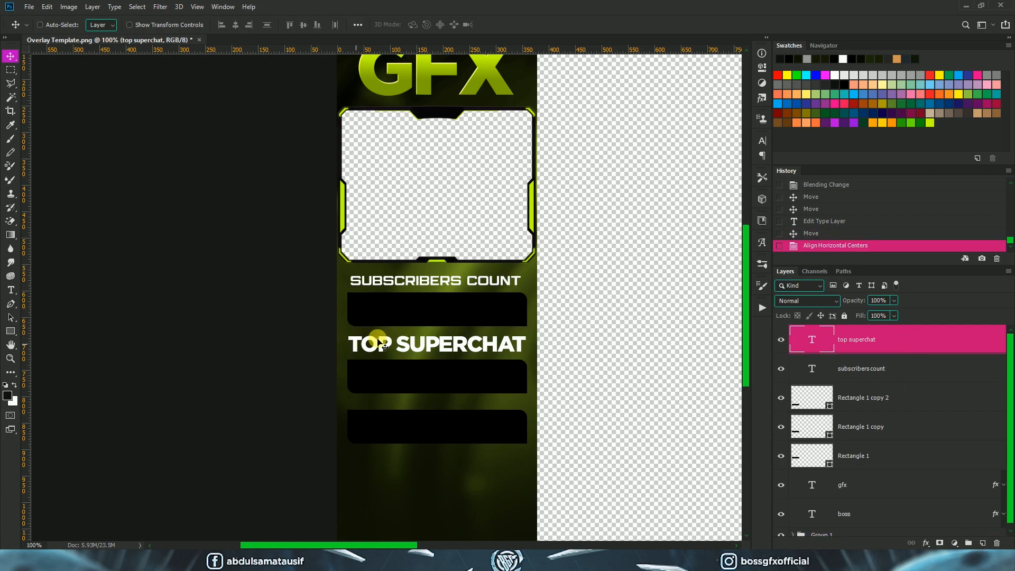
# - Centre the SUBSCRIBERS COUNT label horizontally on the panel and move the lowest bar a little further down
pyautogui.click(941, 367)
pyautogui.click(923, 400)
pyautogui.click(905, 437)
pyautogui.click(902, 401)
pyautogui.click(781, 398)
pyautogui.click(781, 399)
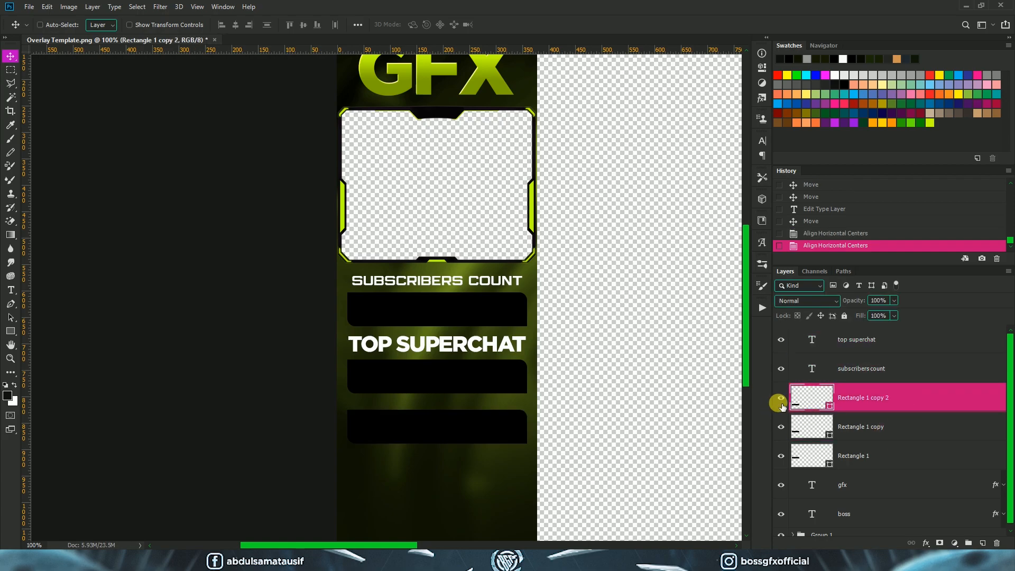
pyautogui.moveTo(462, 426); pyautogui.dragTo(462, 446)
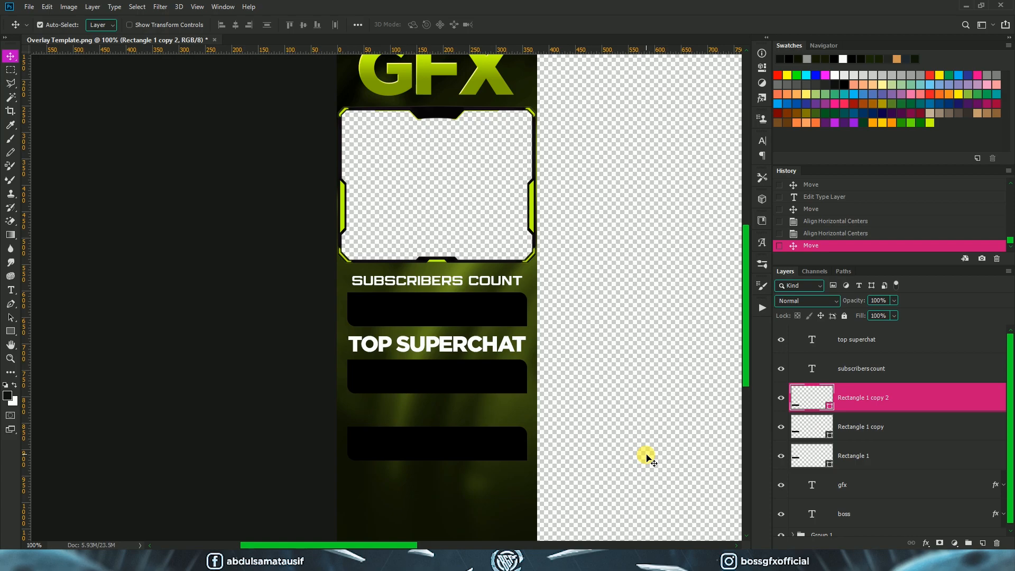
# - Group the three bars and clip a lime green solid colour fill layer to the group
pyautogui.keyDown('shift'); pyautogui.click(907, 468); pyautogui.keyUp('shift')
pyautogui.hotkey('ctrl', 'g')
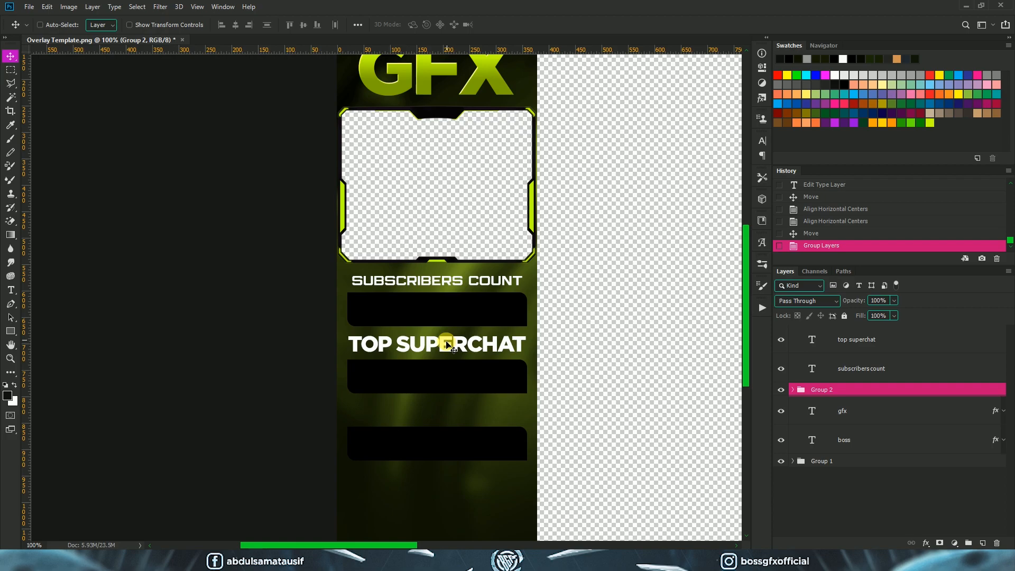
pyautogui.moveTo(488, 405); pyautogui.dragTo(529, 368)
pyautogui.click(956, 543)
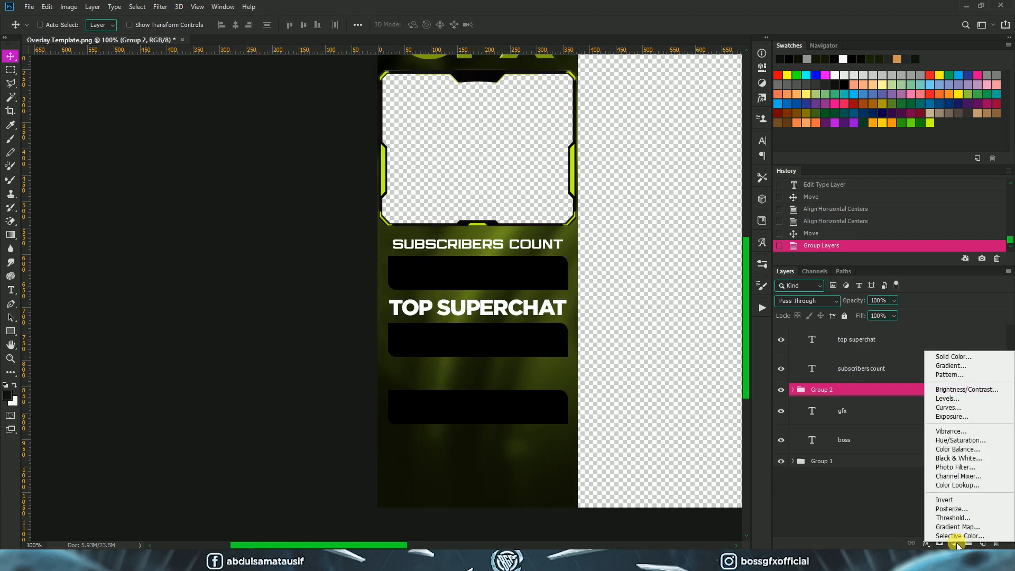
pyautogui.click(963, 358)
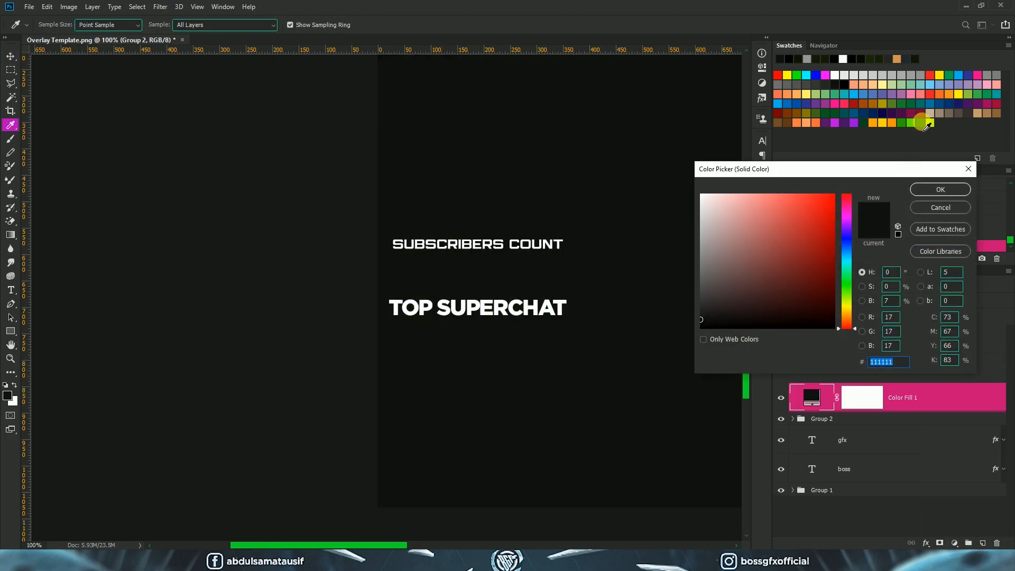
pyautogui.click(931, 125)
pyautogui.click(940, 190)
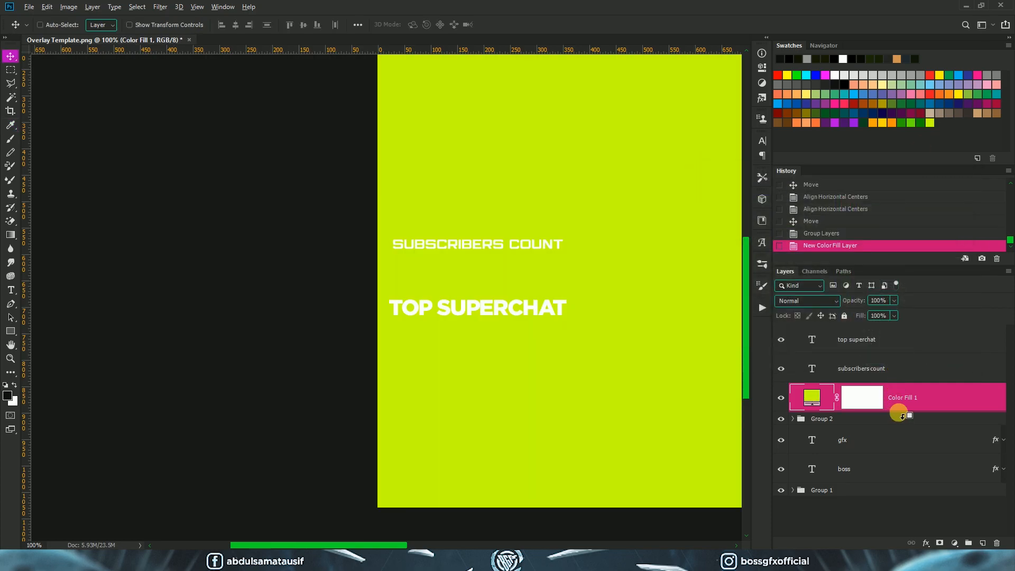
pyautogui.keyDown('alt'); pyautogui.click(899, 414); pyautogui.keyUp('alt')
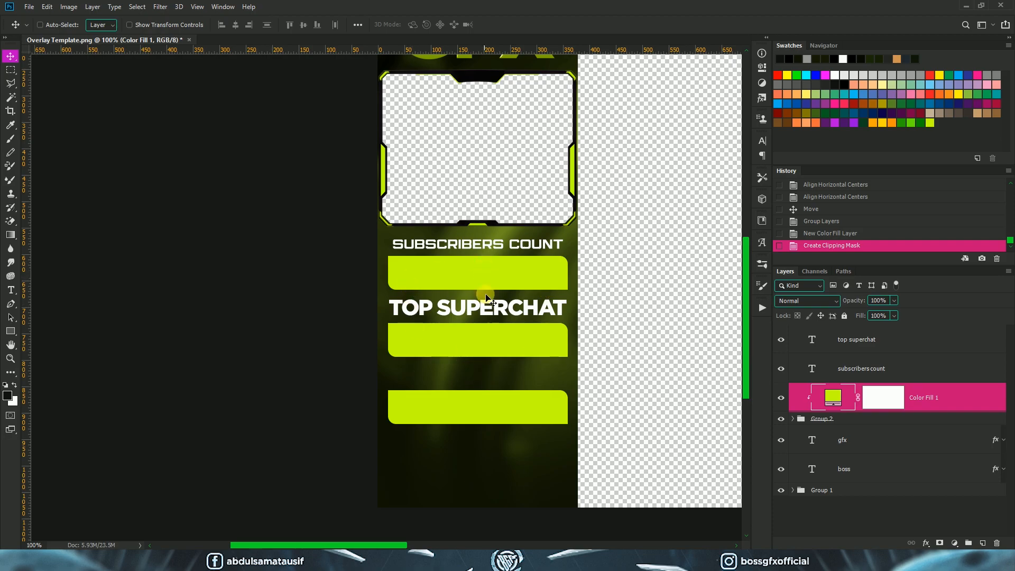
# - Select the green fill's layer mask and place a vertical guide at about 330 px, near the right ends of the bars
pyautogui.click(891, 404)
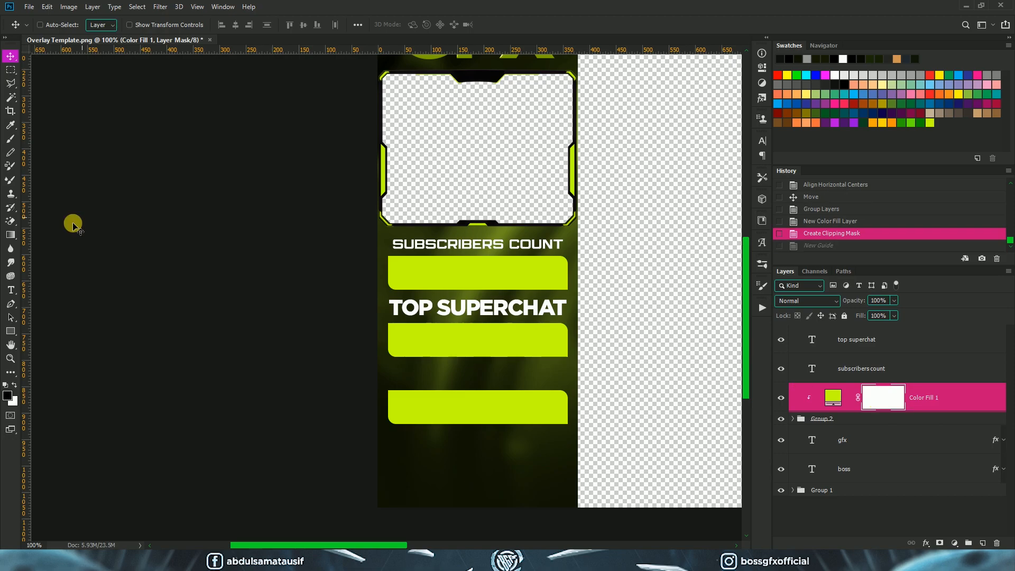
pyautogui.moveTo(25, 233); pyautogui.dragTo(559, 248)
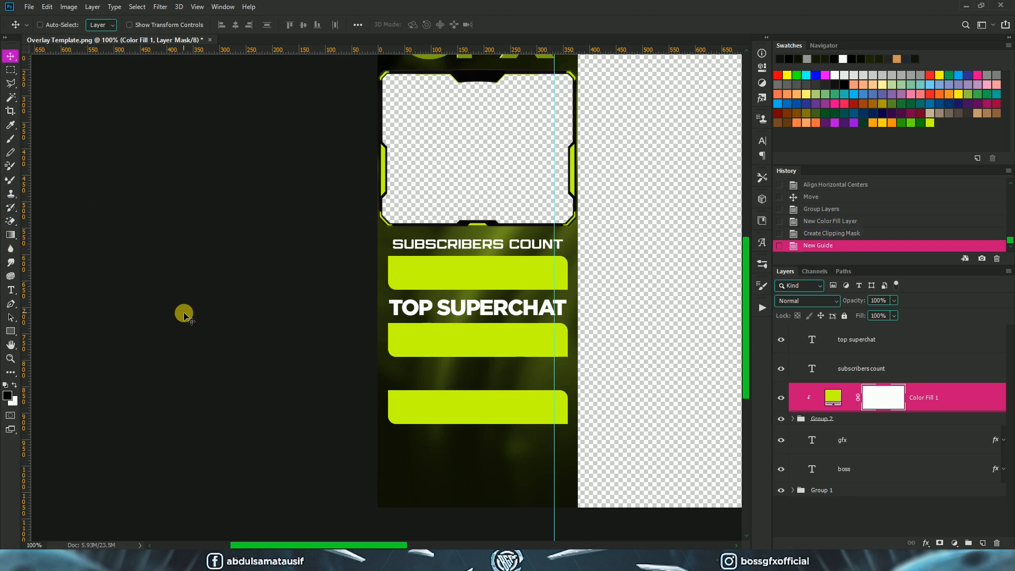
pyautogui.hotkey('ctrl', 'r')
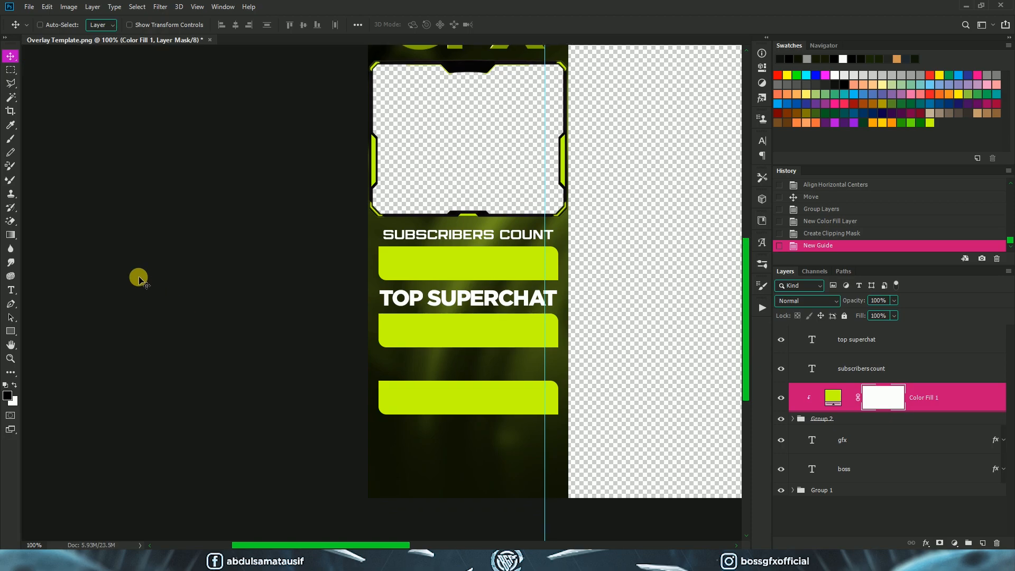
pyautogui.hotkey('ctrl', 'r')
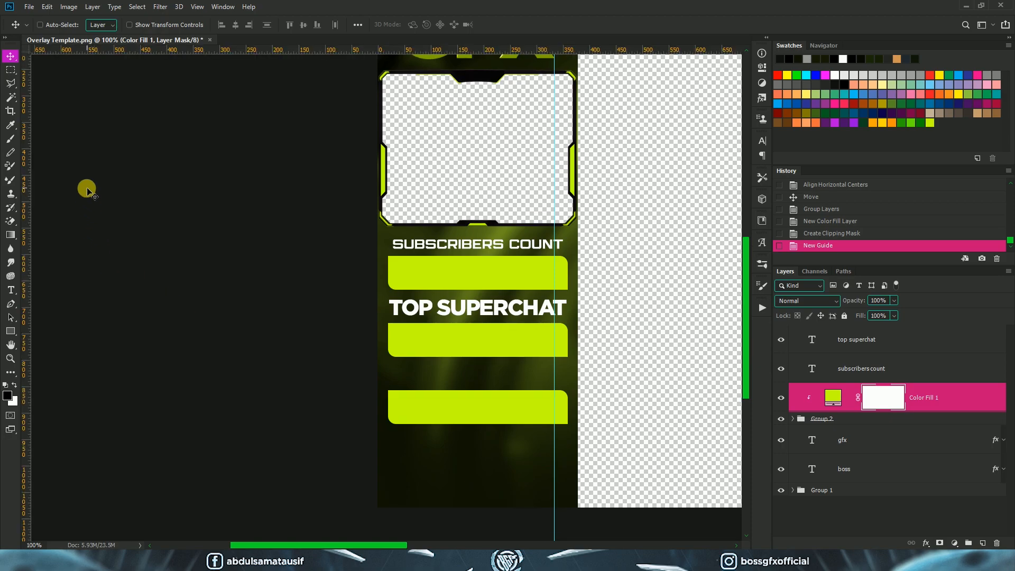
pyautogui.moveTo(565, 329); pyautogui.dragTo(564, 305)
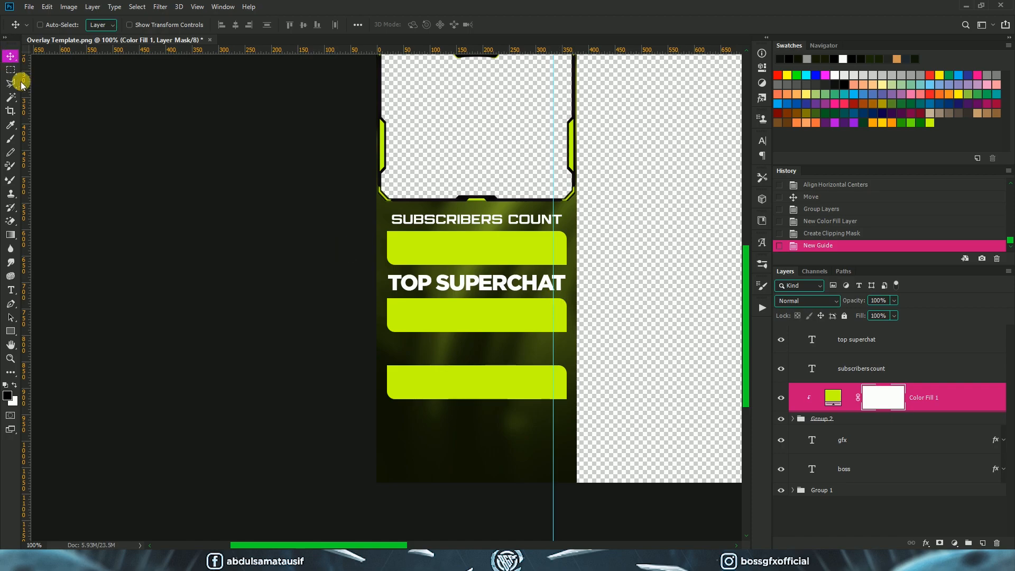
# - Mask the green fill with black left of the guide, leaving narrow green bar ends, and remove the selection and the guide
pyautogui.click(11, 69)
pyautogui.moveTo(376, 210); pyautogui.dragTo(553, 427)
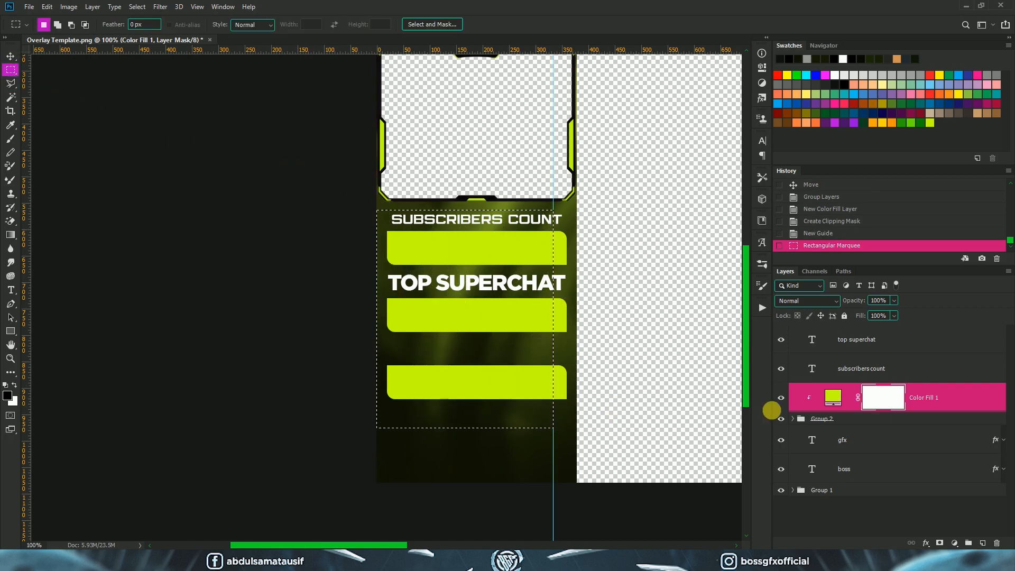
pyautogui.click(14, 385)
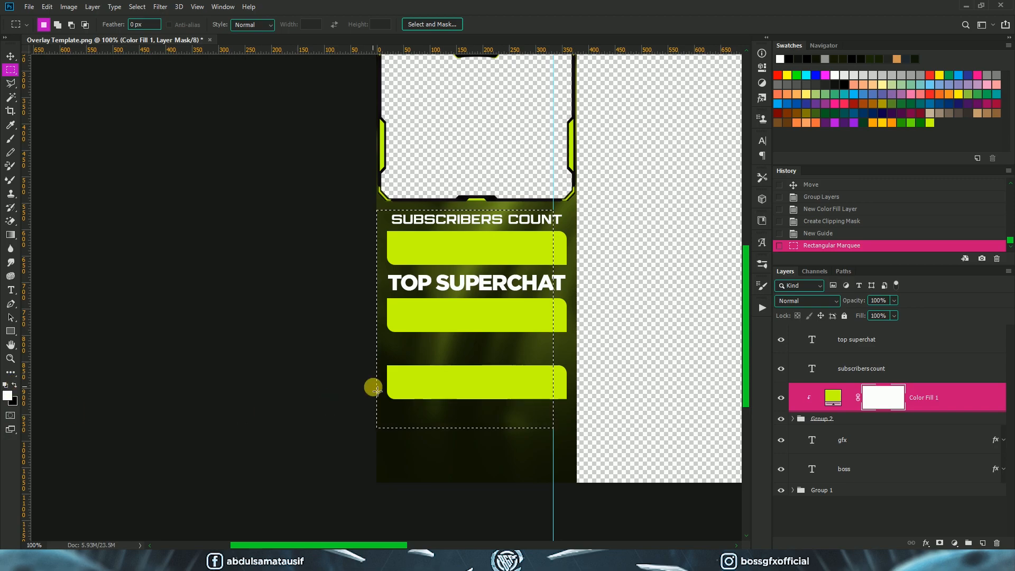
pyautogui.hotkey('ctrl', 'BackSpace')
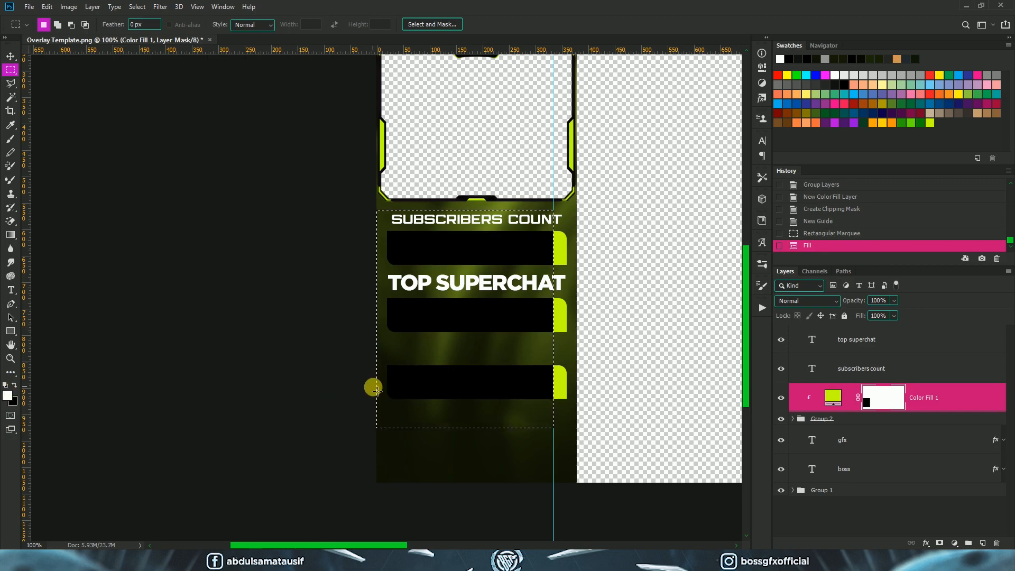
pyautogui.hotkey('ctrl', 'd')
pyautogui.press('v')
pyautogui.moveTo(553, 174); pyautogui.dragTo(9, 186)
pyautogui.moveTo(571, 295); pyautogui.dragTo(544, 324)
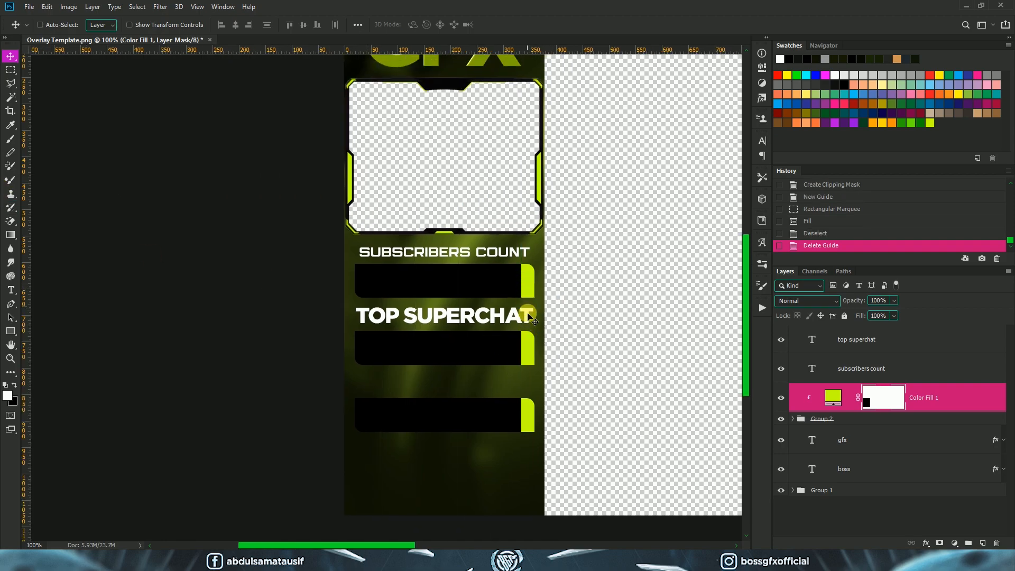
# - Apply the last saved style preset, with Bevel & Emboss and Gradient Overlay, to the SUBSCRIBERS COUNT label
pyautogui.moveTo(557, 414); pyautogui.dragTo(555, 367)
pyautogui.keyDown('ctrl'); pyautogui.click(511, 207); pyautogui.keyUp('ctrl')
pyautogui.moveTo(562, 264); pyautogui.dragTo(557, 324)
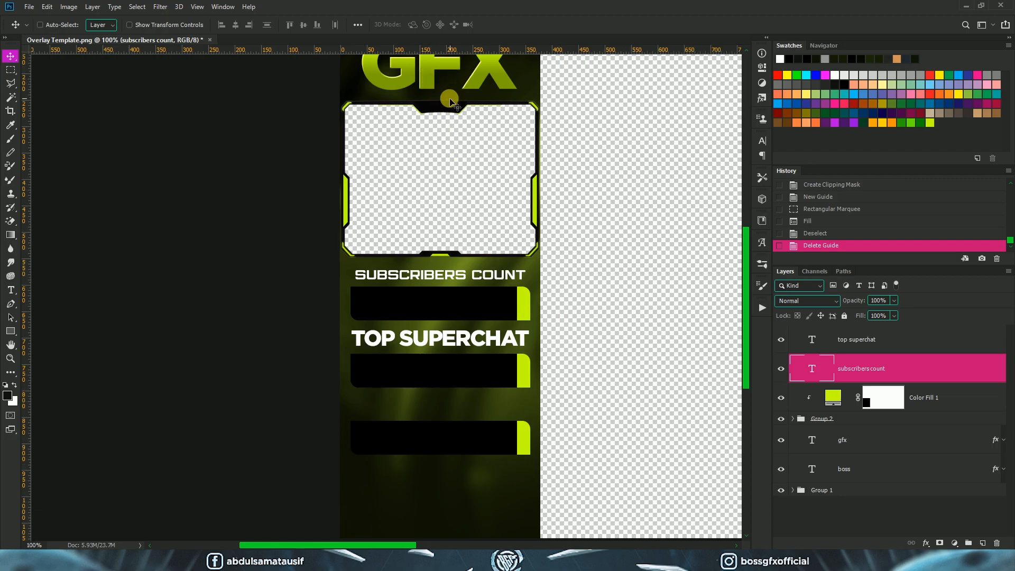
pyautogui.doubleClick(931, 368)
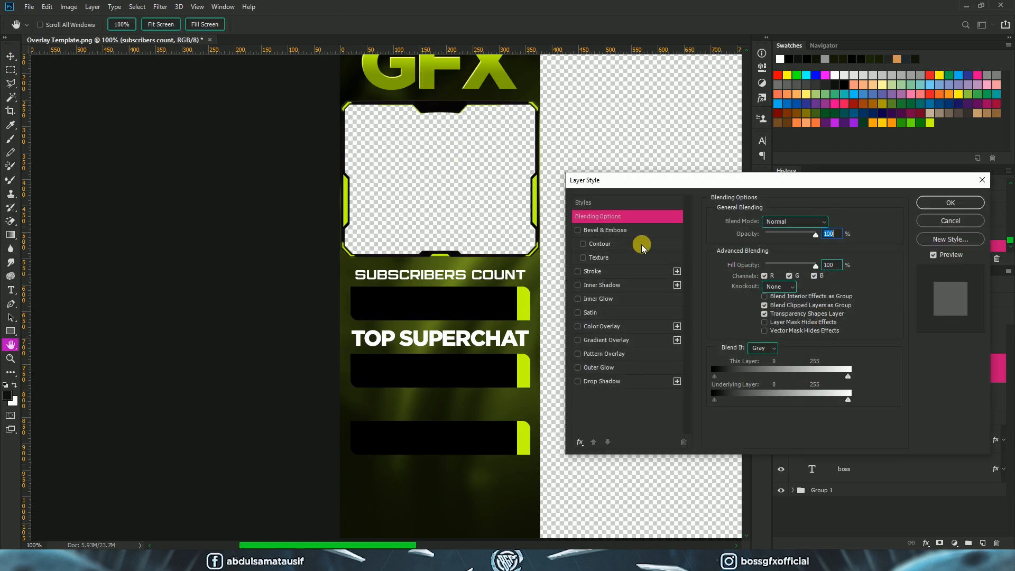
pyautogui.click(605, 202)
pyautogui.click(817, 316)
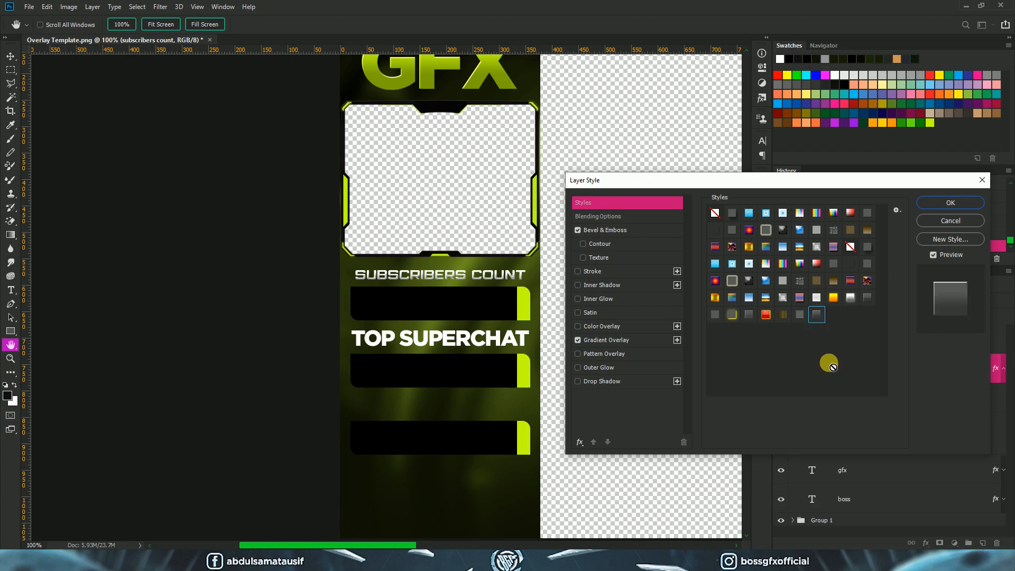
pyautogui.click(947, 204)
# - Apply the same Bevel & Emboss and Gradient Overlay style preset to the TOP SUPERCHAT label
pyautogui.click(920, 345)
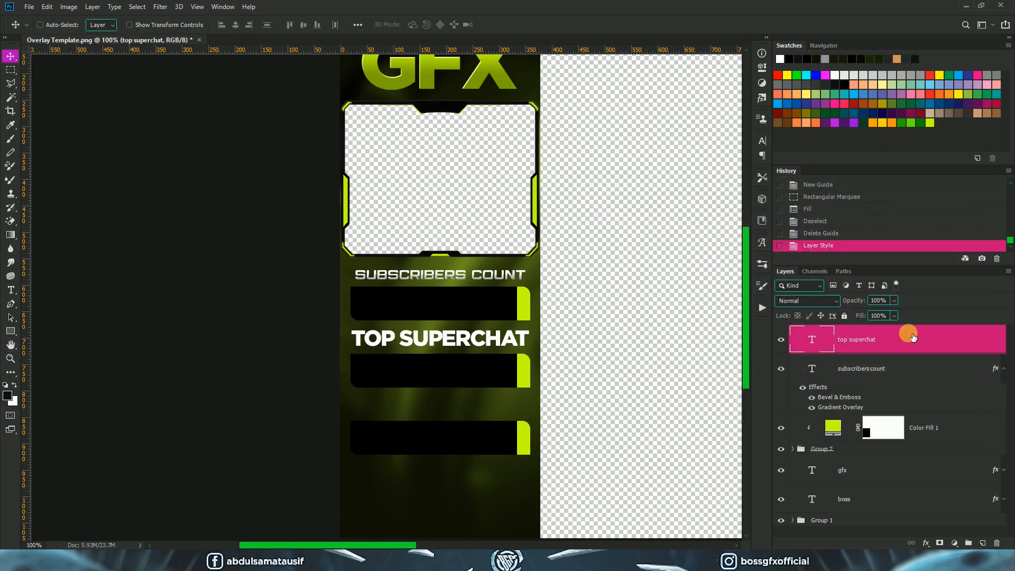
pyautogui.doubleClick(912, 336)
pyautogui.click(618, 203)
pyautogui.click(818, 317)
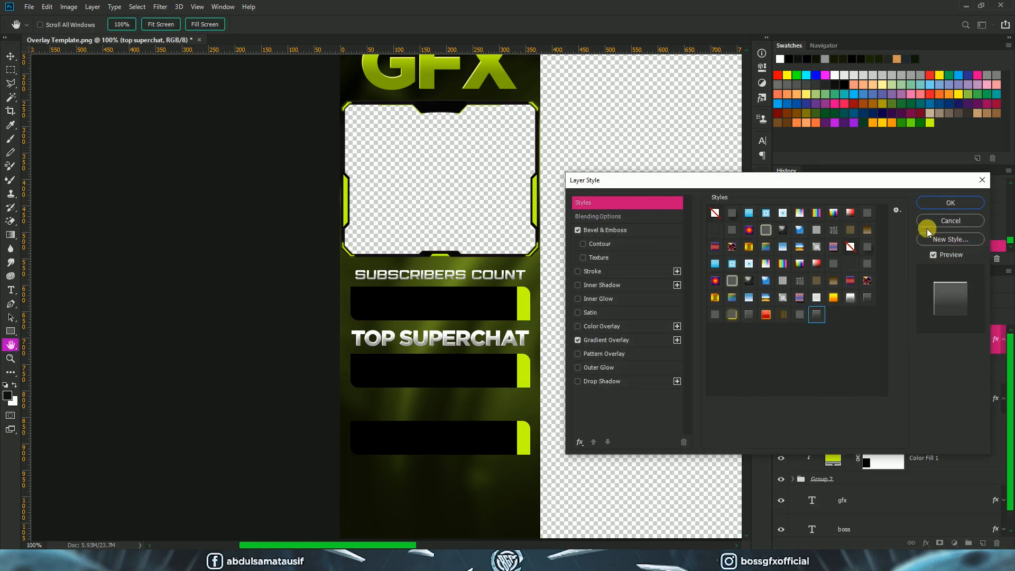
pyautogui.click(949, 204)
# - Scale the SUBSCRIBERS COUNT label up slightly to match the width of TOP SUPERCHAT and collapse its layer effects
pyautogui.click(869, 369)
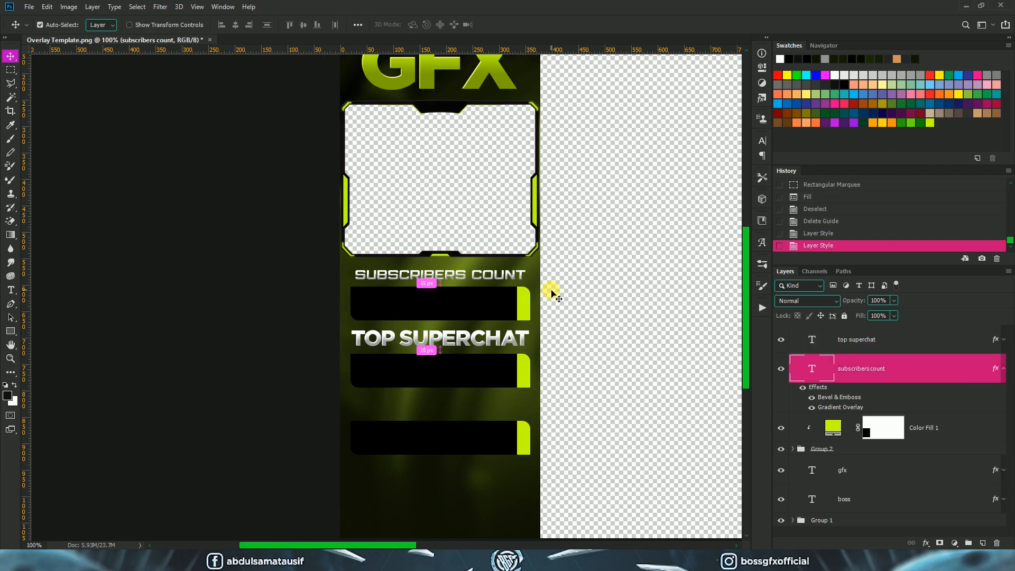
pyautogui.hotkey('ctrl', 't')
pyautogui.moveTo(531, 269); pyautogui.dragTo(534, 268)
pyautogui.press('Return')
pyautogui.scroll(-2, 640, 373)
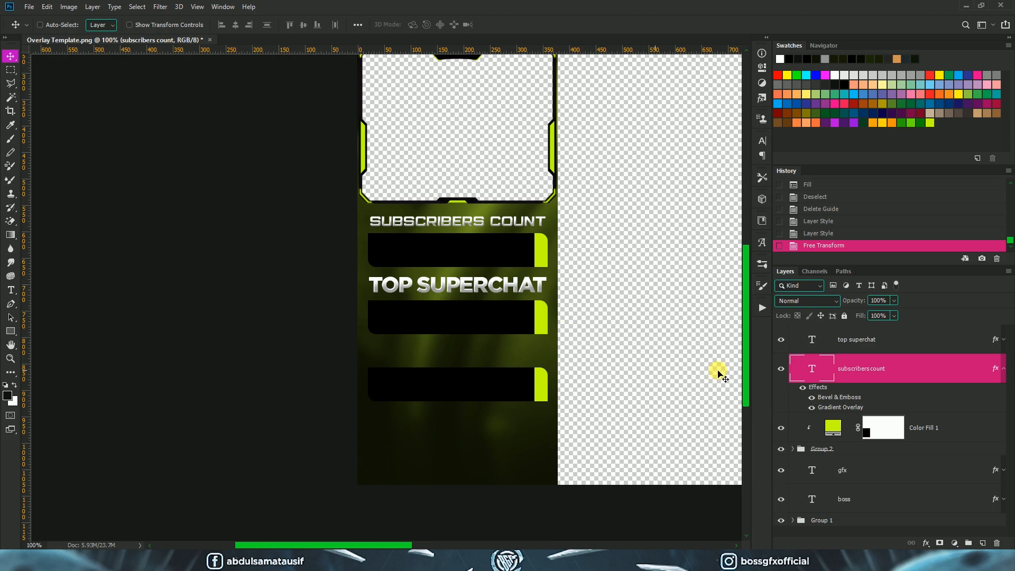
pyautogui.click(1004, 369)
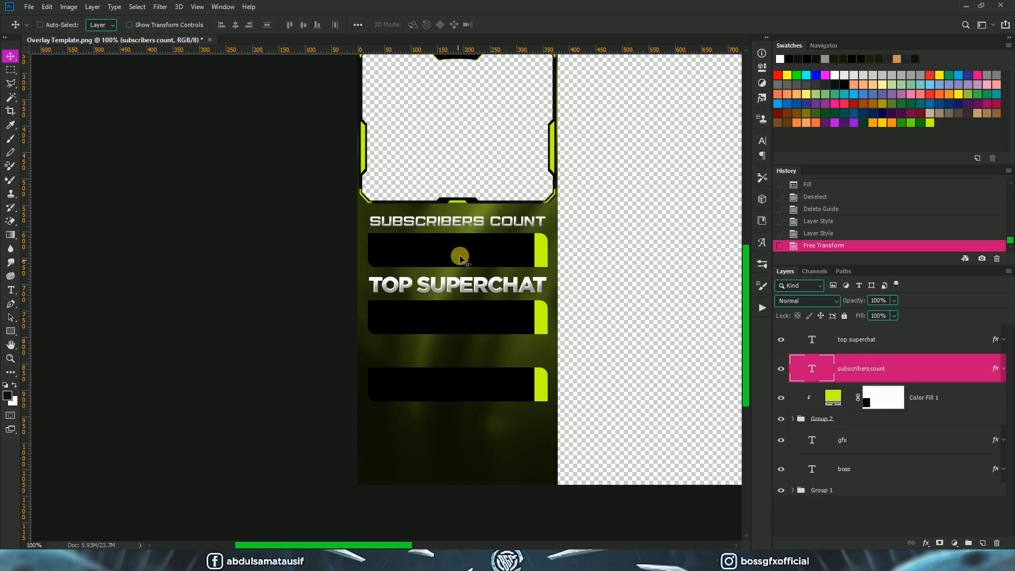
# - Duplicate the SUBSCRIBERS COUNT label onto the third bar and replace the copy's text with a sample phone number
pyautogui.moveTo(466, 226); pyautogui.dragTo(464, 390)
pyautogui.doubleClick(465, 389)
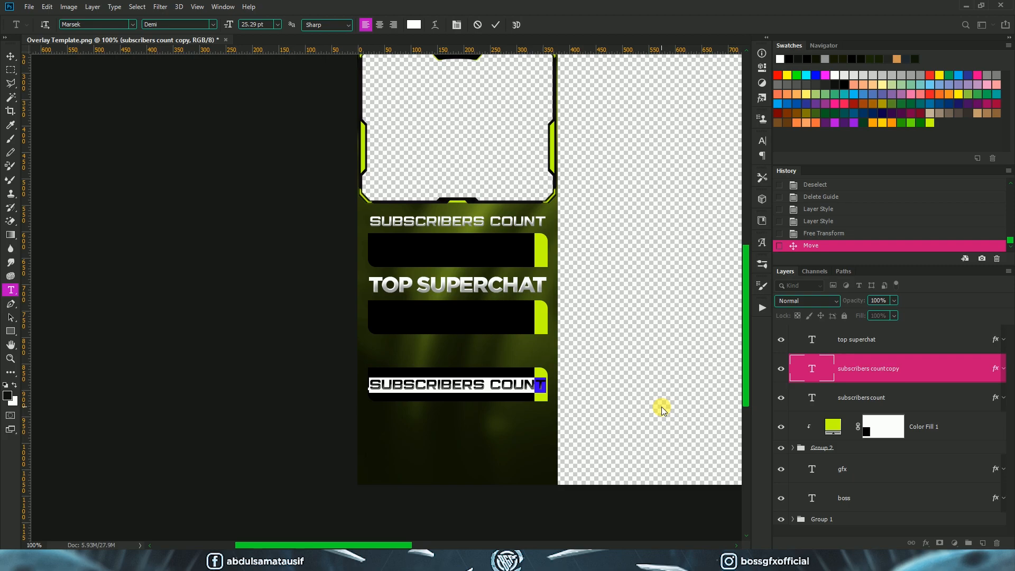
pyautogui.press('BackSpace')
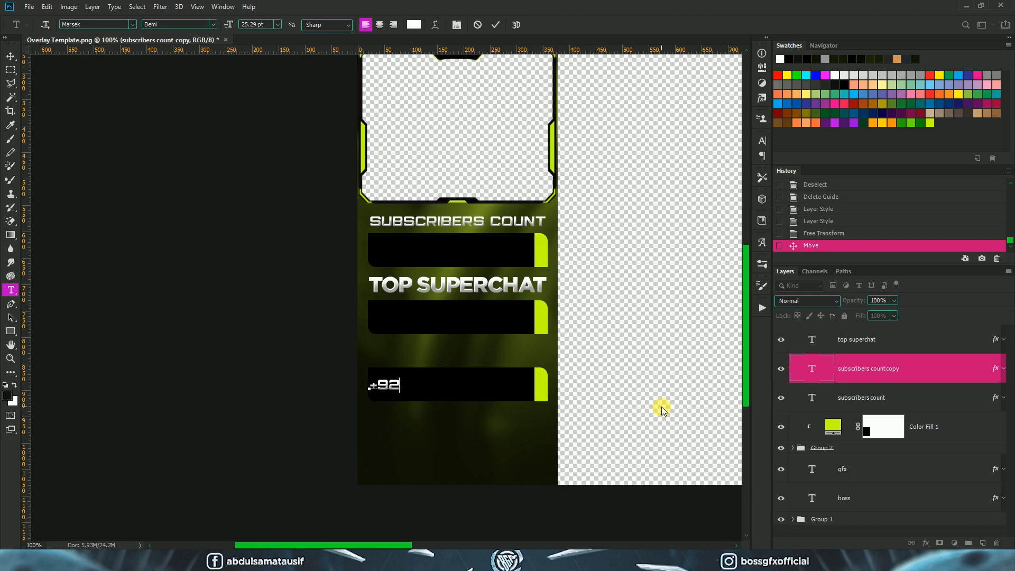
pyautogui.write('+9212345678')
pyautogui.click(10, 56)
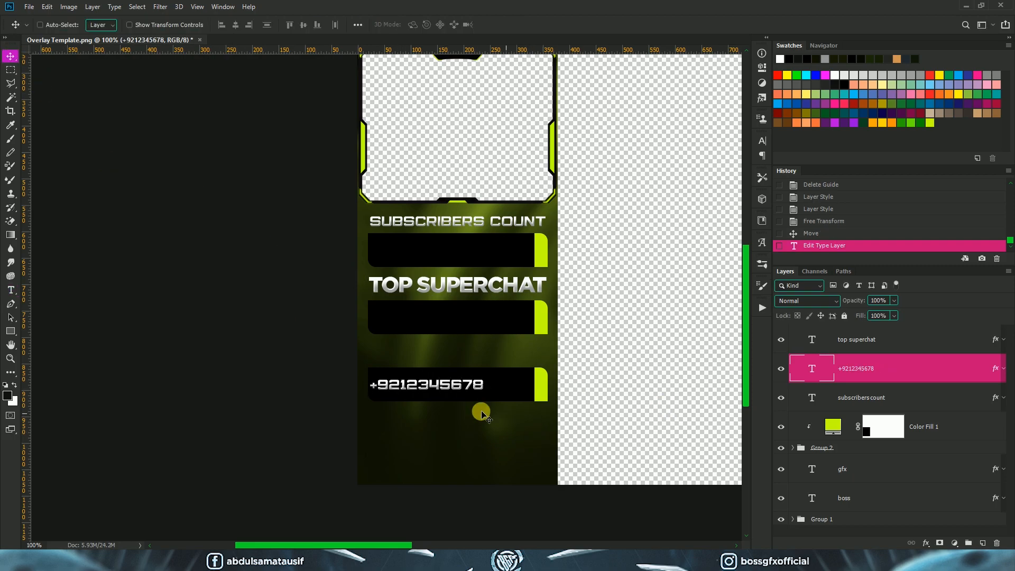
# - Enlarge the phone number text and position it inside the black part of the third bar
pyautogui.moveTo(465, 382); pyautogui.dragTo(522, 403)
pyautogui.press('t')
pyautogui.doubleClick(490, 386)
pyautogui.click(10, 56)
pyautogui.hotkey('ctrl', 't')
pyautogui.press('Return')
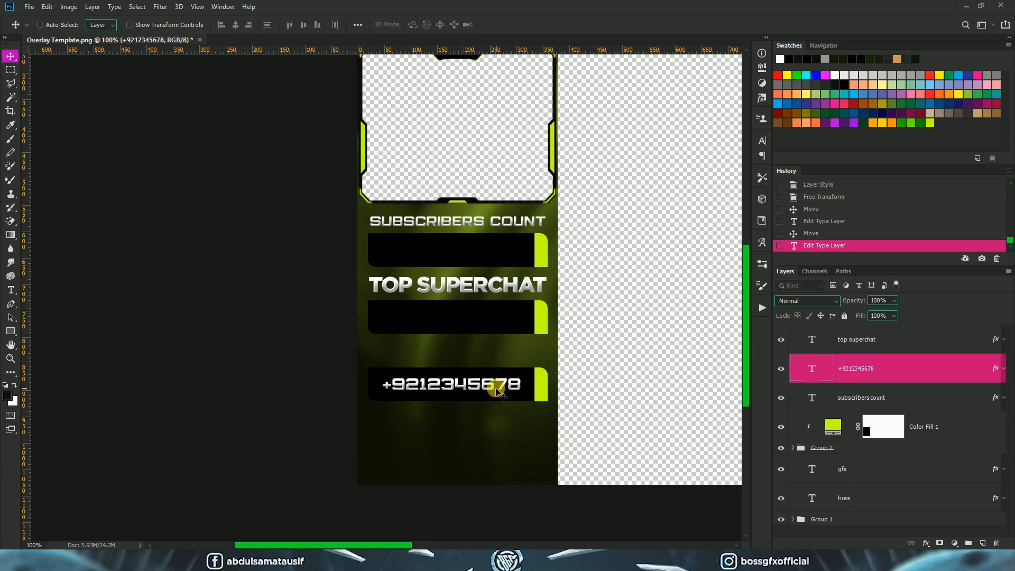
# - Align the phone number text to the horizontal and vertical centres of Rectangle 1 copy 2
pyautogui.click(798, 449)
pyautogui.scroll(-2, 895, 464)
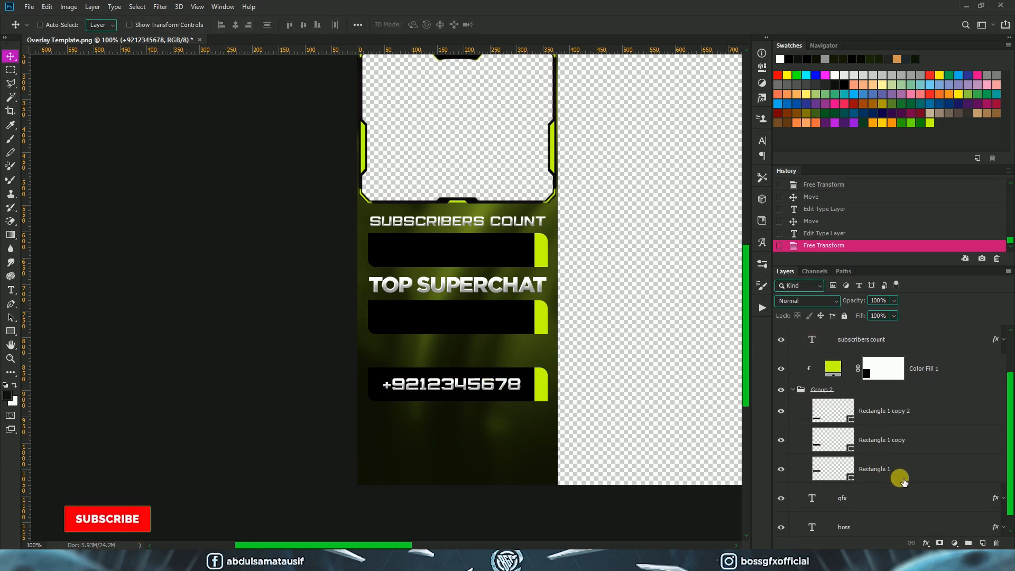
pyautogui.keyDown('ctrl'); pyautogui.click(902, 410); pyautogui.keyUp('ctrl')
pyautogui.scroll(1, 896, 347)
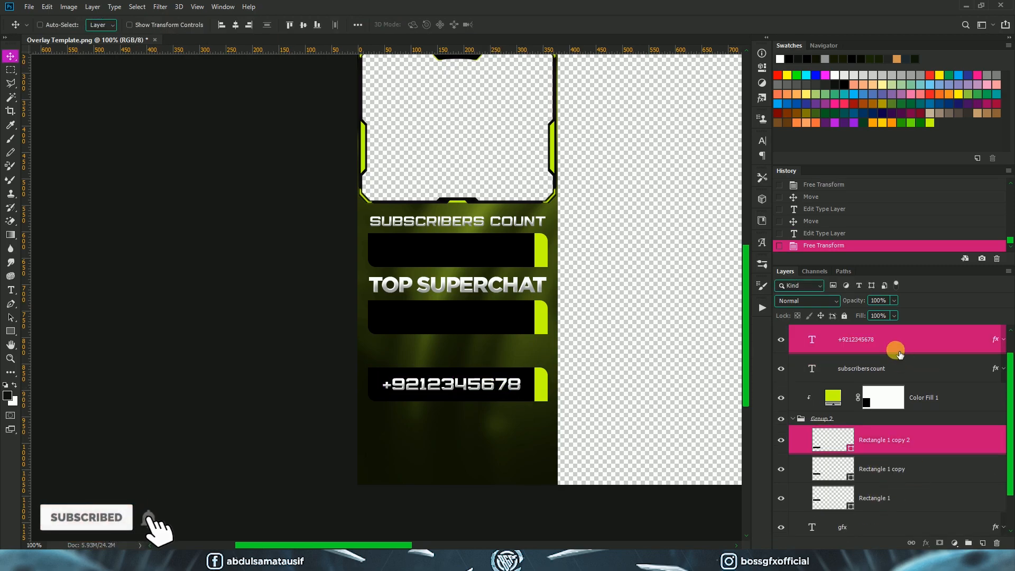
pyautogui.click(303, 25)
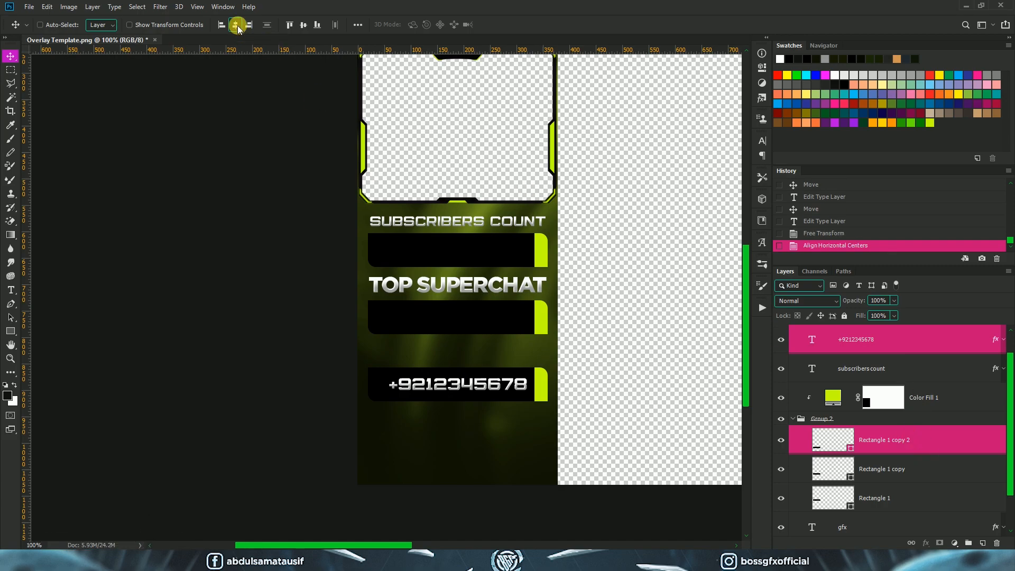
pyautogui.click(303, 25)
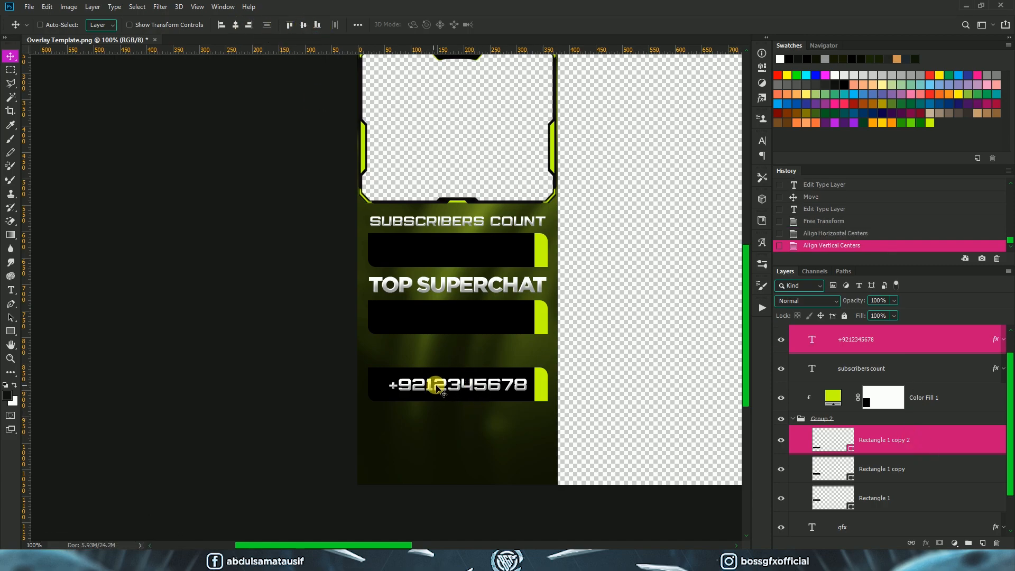
pyautogui.click(793, 418)
# - Place jazz.png from the Tutorial folder above the top superchat layer and scale it down between the second and third bars
pyautogui.click(858, 339)
pyautogui.click(108, 561)
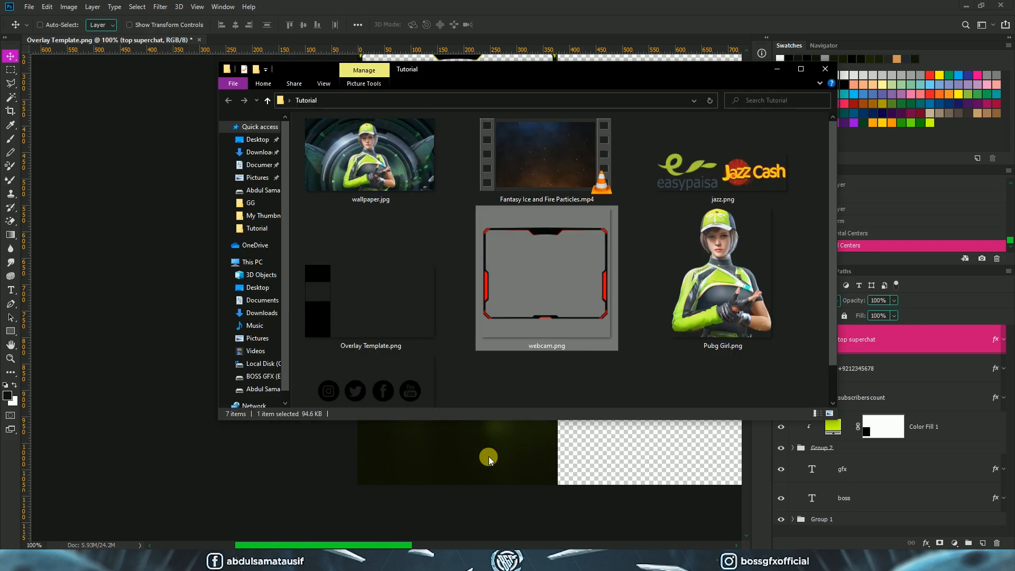
pyautogui.moveTo(703, 183); pyautogui.dragTo(594, 432)
pyautogui.moveTo(592, 284); pyautogui.dragTo(461, 311)
pyautogui.moveTo(681, 219); pyautogui.dragTo(468, 282)
pyautogui.moveTo(425, 290); pyautogui.dragTo(456, 337)
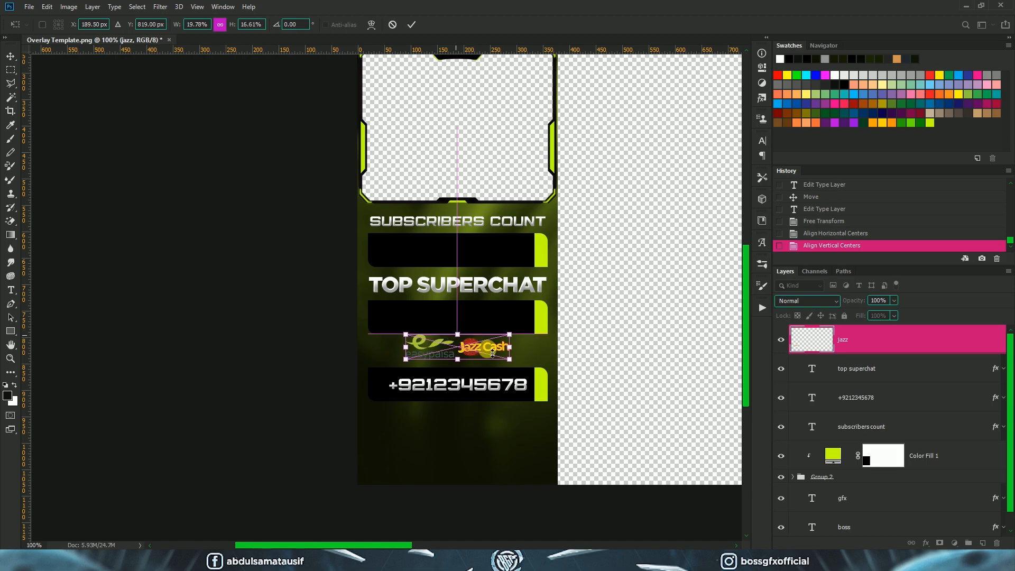
pyautogui.press('Return')
# - Enlarge the easypaisa and Jazz Cash logo image to fill the gap above the phone number bar
pyautogui.moveTo(511, 361); pyautogui.dragTo(531, 377)
pyautogui.hotkey('ctrl', '+')
pyautogui.hotkey('ctrl', 't')
pyautogui.moveTo(643, 403); pyautogui.dragTo(667, 403)
pyautogui.press('Return')
pyautogui.hotkey('ctrl', '-')
pyautogui.moveTo(717, 367); pyautogui.dragTo(707, 372)
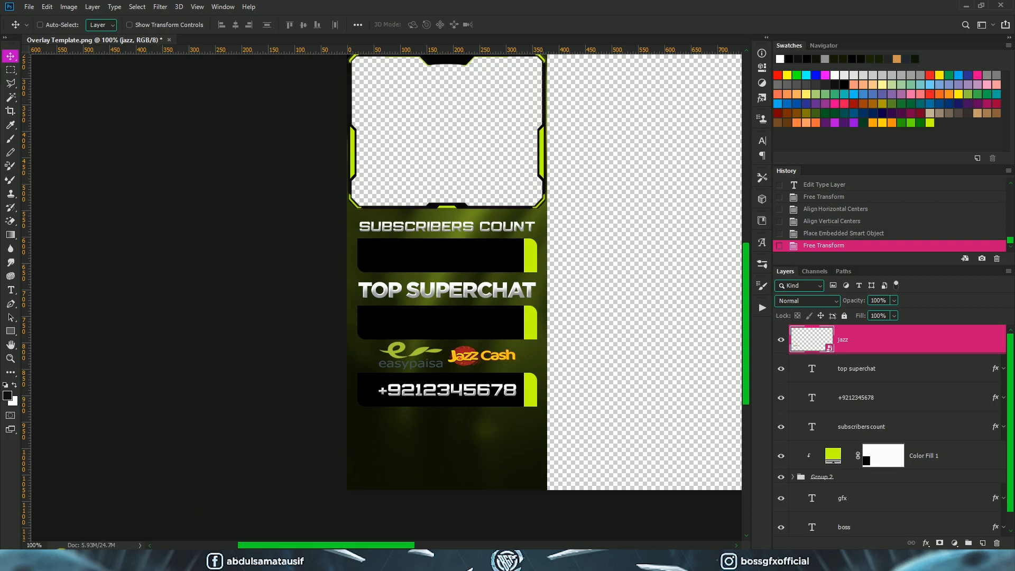
# - Place the SOCIALS image from the file folder above the jazz layer
pyautogui.click(63, 558)
pyautogui.scroll(-1, 497, 365)
pyautogui.moveTo(389, 362); pyautogui.dragTo(479, 453)
pyautogui.moveTo(582, 310); pyautogui.dragTo(304, 353)
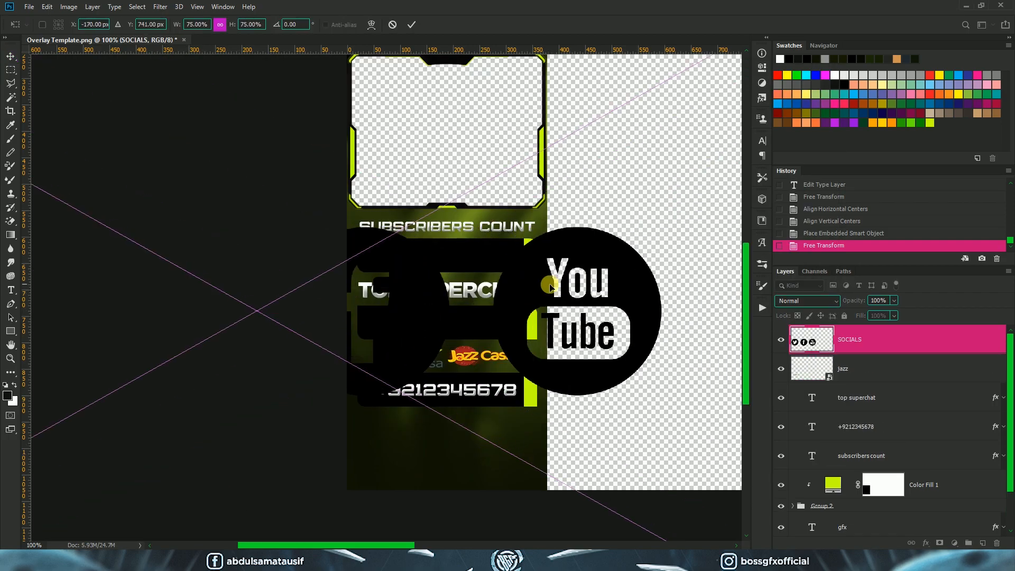
# - Scale the social media icons down to a small row and position them just below the phone number bar
pyautogui.moveTo(548, 283); pyautogui.dragTo(408, 328)
pyautogui.moveTo(622, 78); pyautogui.dragTo(406, 246)
pyautogui.moveTo(353, 354); pyautogui.dragTo(576, 273)
pyautogui.moveTo(630, 162); pyautogui.dragTo(485, 255)
pyautogui.moveTo(440, 327); pyautogui.dragTo(507, 437)
pyautogui.moveTo(547, 358); pyautogui.dragTo(526, 382)
pyautogui.moveTo(488, 416); pyautogui.dragTo(506, 418)
pyautogui.press('Return')
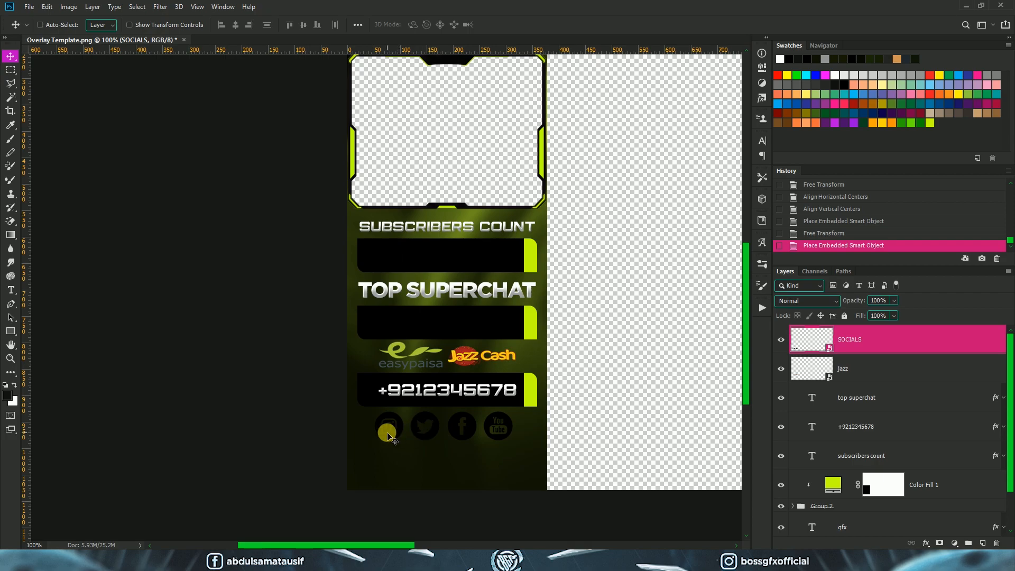
pyautogui.moveTo(464, 438); pyautogui.dragTo(463, 438)
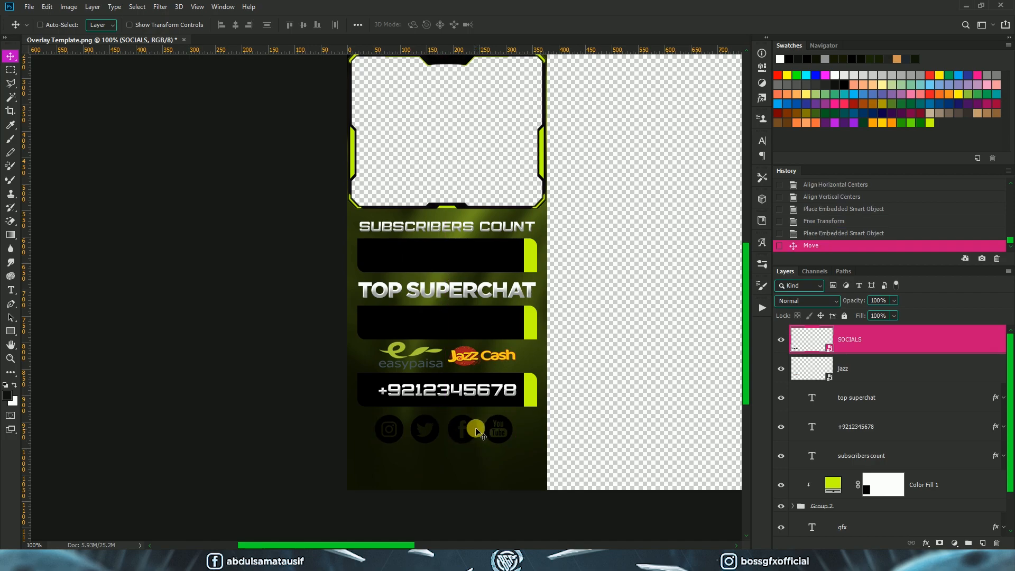
# - Add a Color Overlay in lime green c6ff00 to the SOCIALS layer
pyautogui.doubleClick(881, 343)
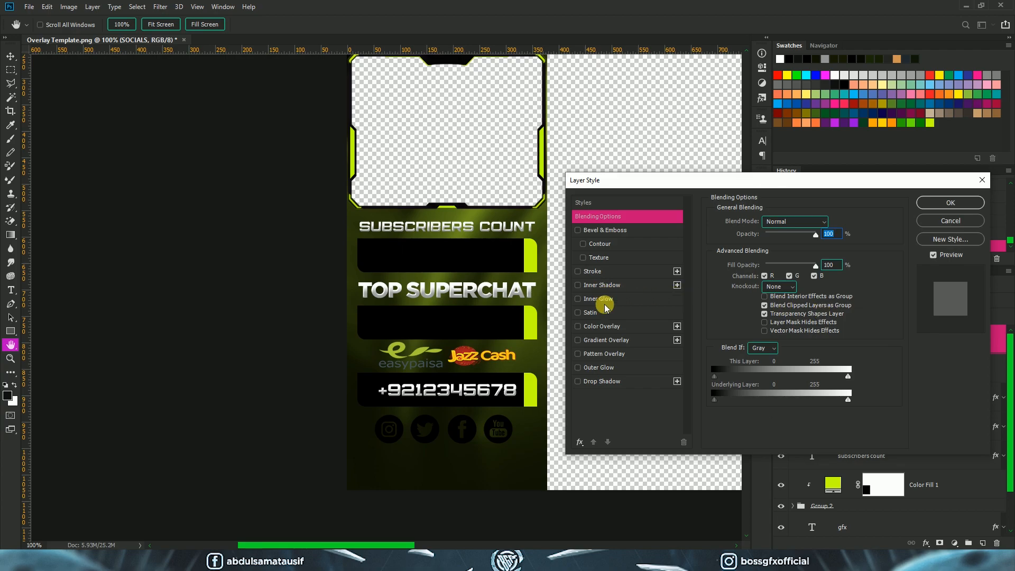
pyautogui.click(606, 327)
pyautogui.click(829, 223)
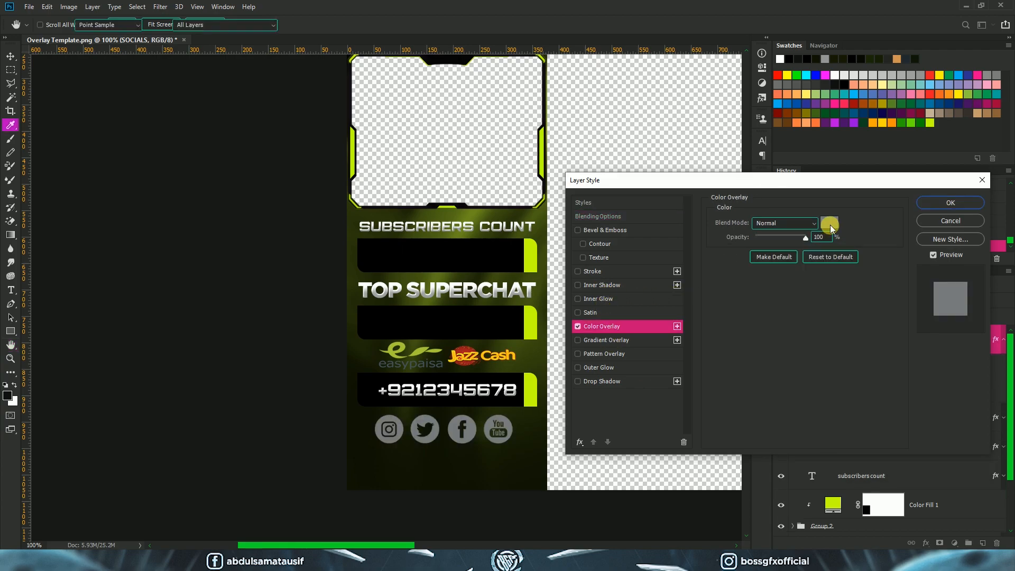
pyautogui.click(930, 124)
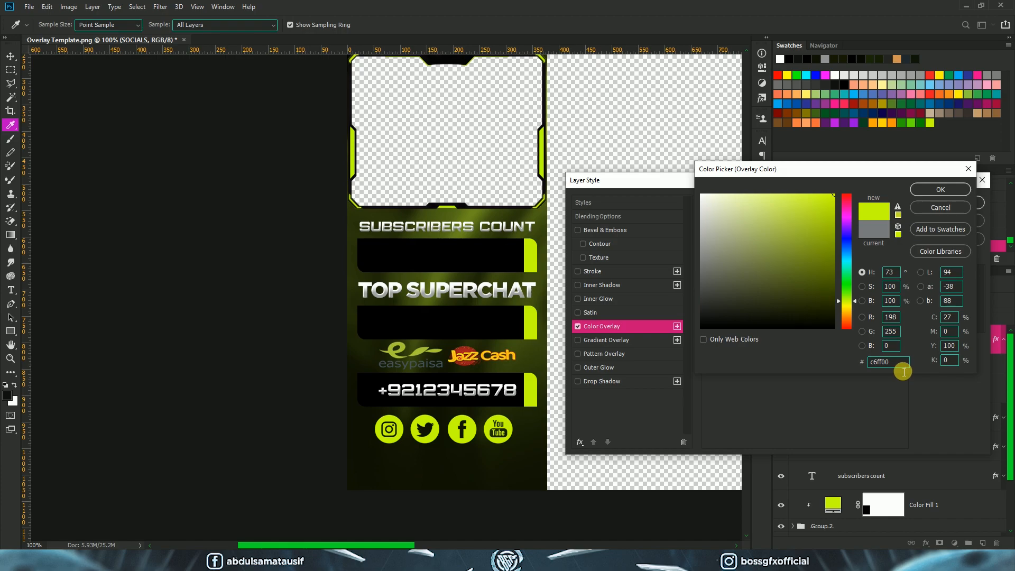
pyautogui.moveTo(905, 366); pyautogui.dragTo(863, 366)
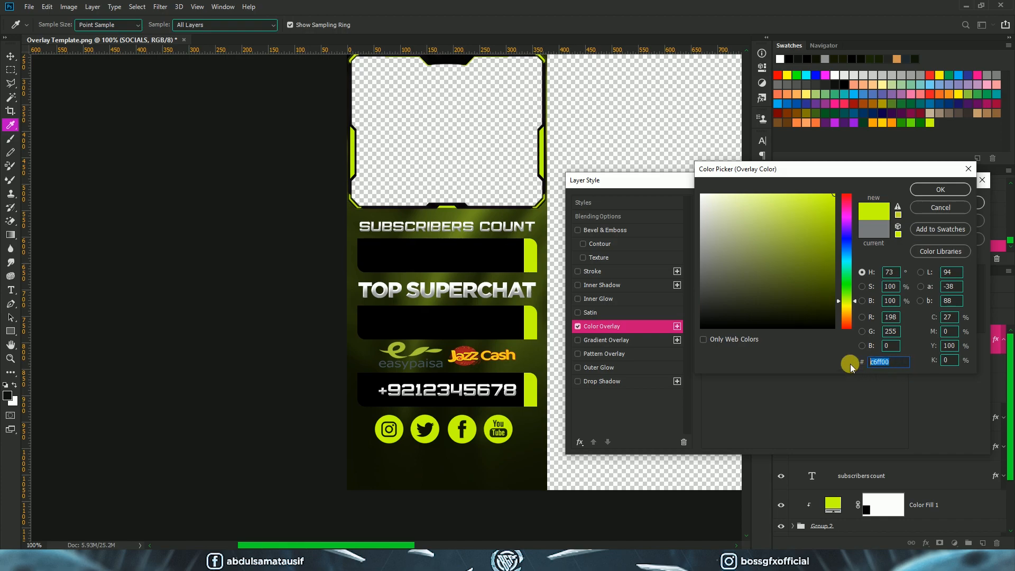
pyautogui.click(923, 189)
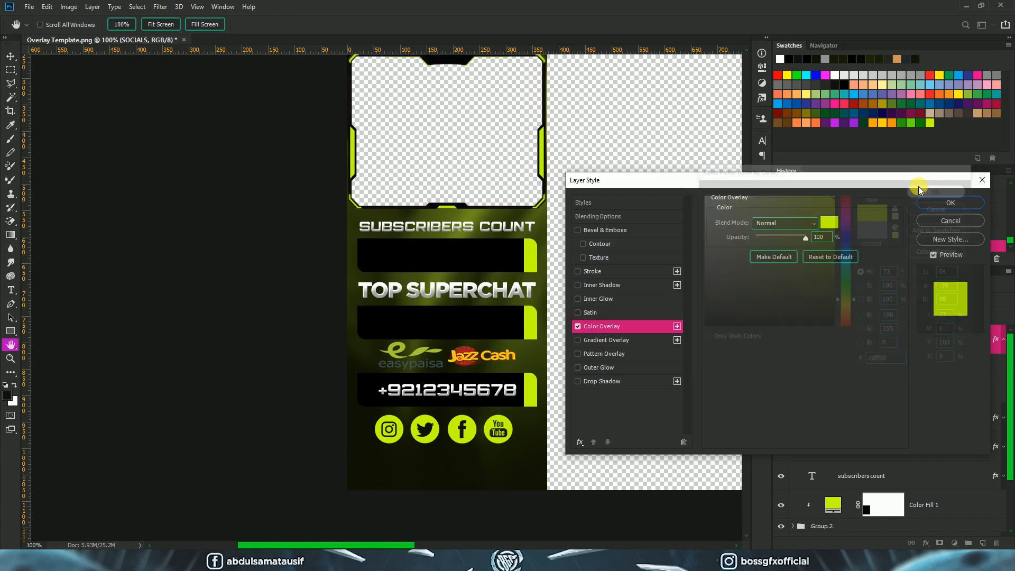
# - Enable Bevel & Emboss on the SOCIALS layer and apply the layer style
pyautogui.click(633, 230)
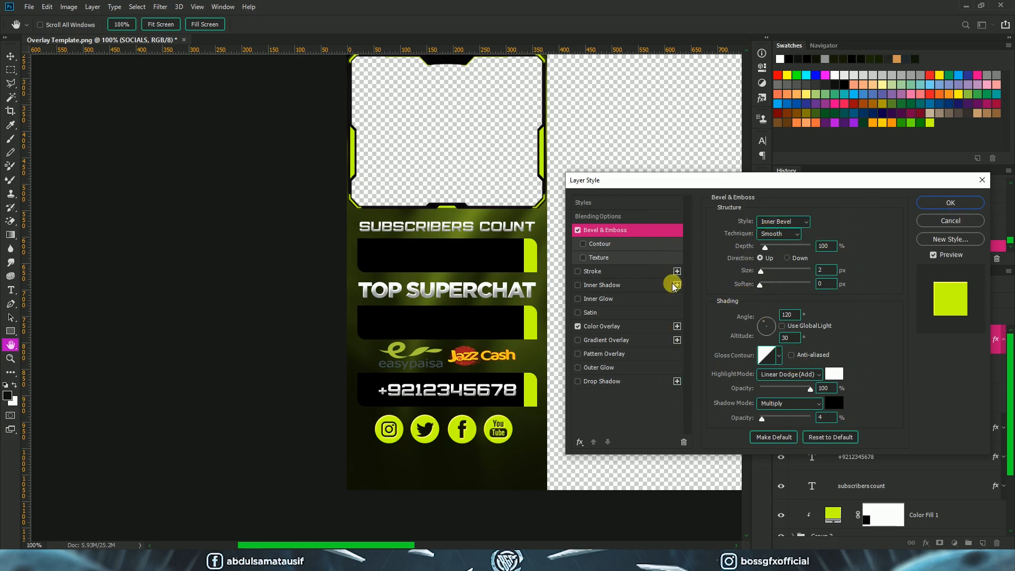
pyautogui.click(936, 203)
pyautogui.press('v')
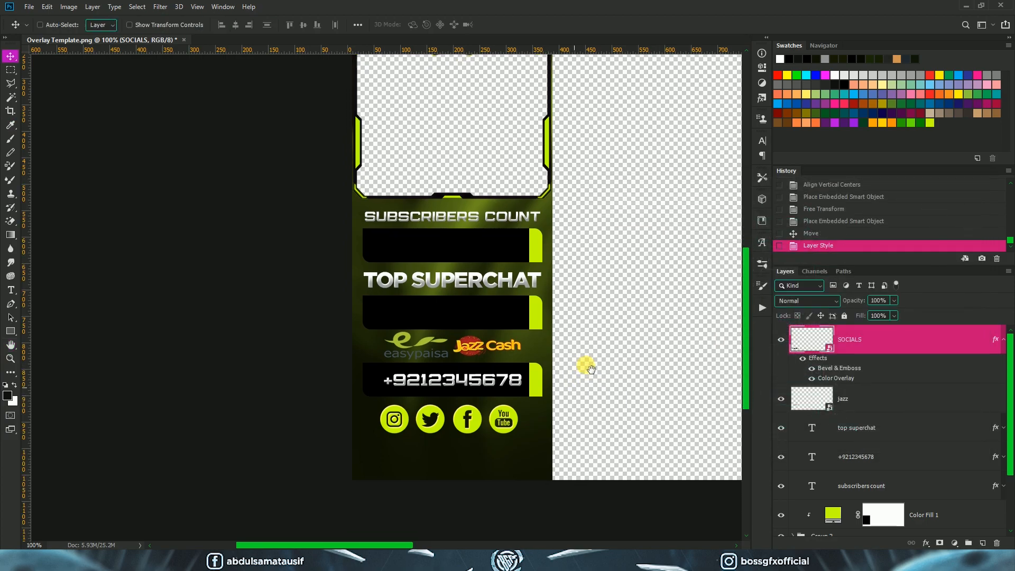
# - Scale the row of social icons down slightly around its centre and collapse the SOCIALS layer's effects list
pyautogui.hotkey('ctrl', 't')
pyautogui.moveTo(546, 345); pyautogui.dragTo(531, 359)
pyautogui.press('Return')
pyautogui.moveTo(476, 398); pyautogui.dragTo(477, 398)
pyautogui.moveTo(618, 386); pyautogui.dragTo(611, 389)
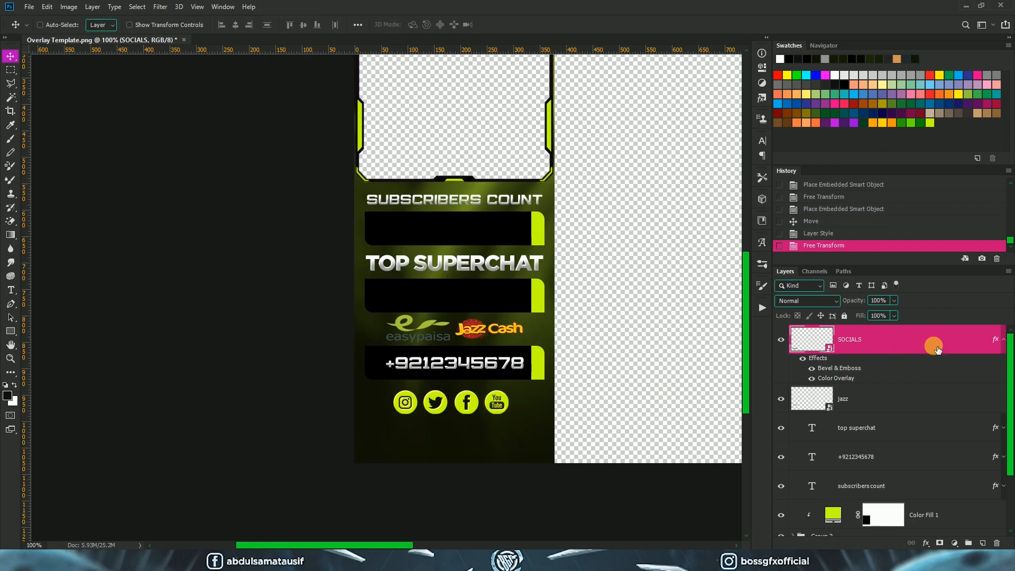
pyautogui.click(1004, 347)
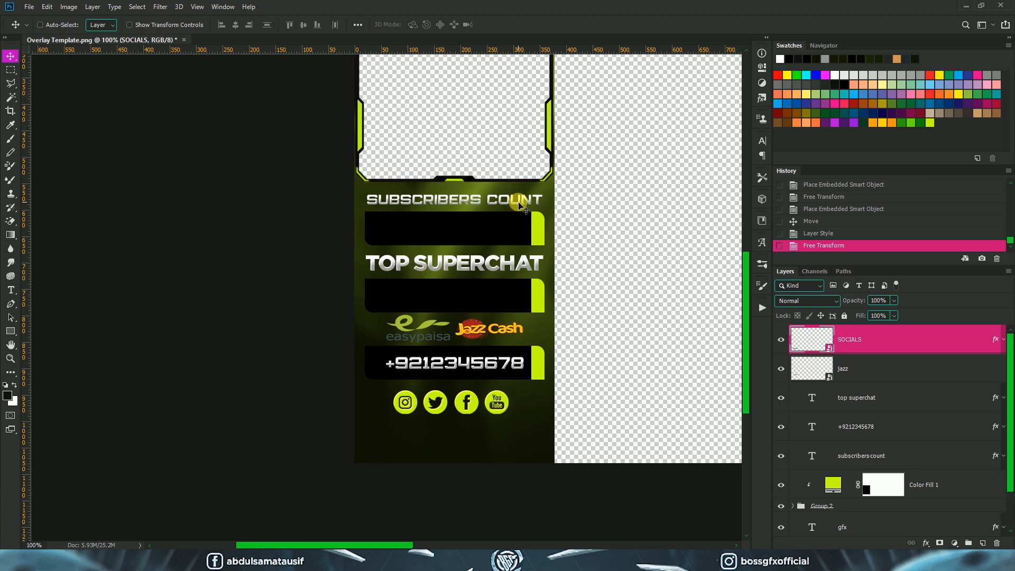
pyautogui.click(906, 430)
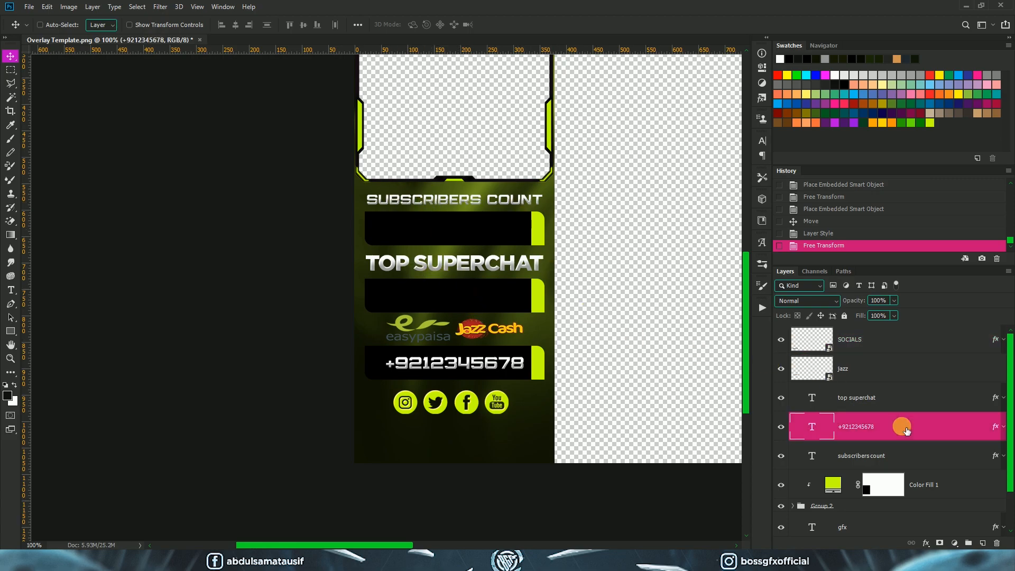
pyautogui.moveTo(469, 371); pyautogui.dragTo(469, 443)
pyautogui.doubleClick(466, 438)
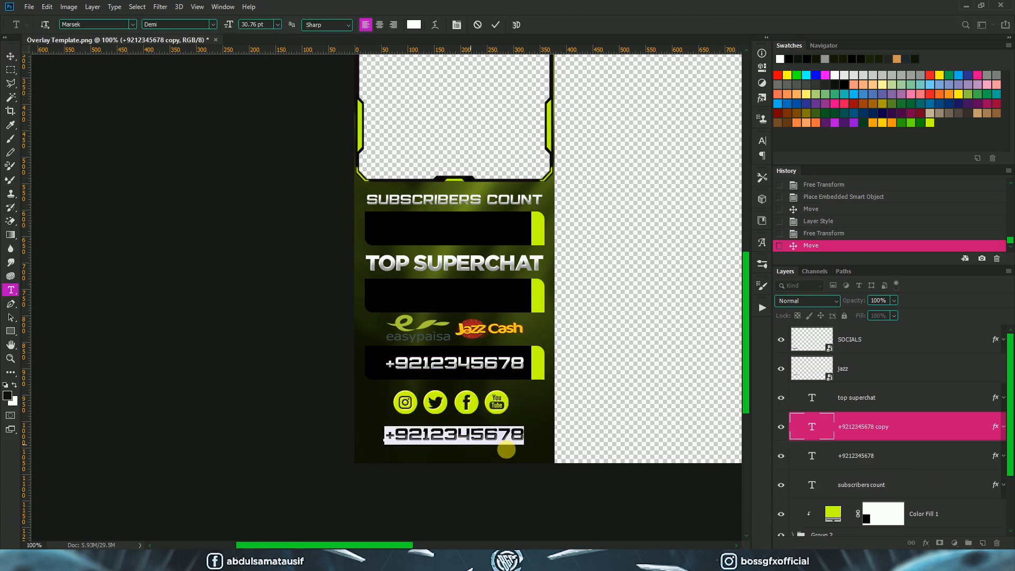
pyautogui.press('BackSpace')
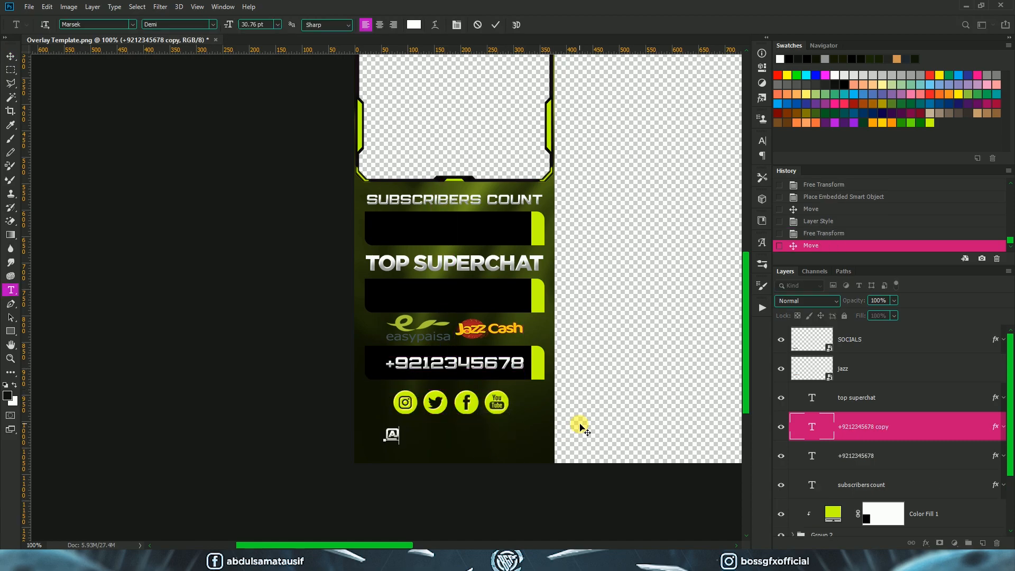
pyautogui.write('@BOSSGFXOFFICI')
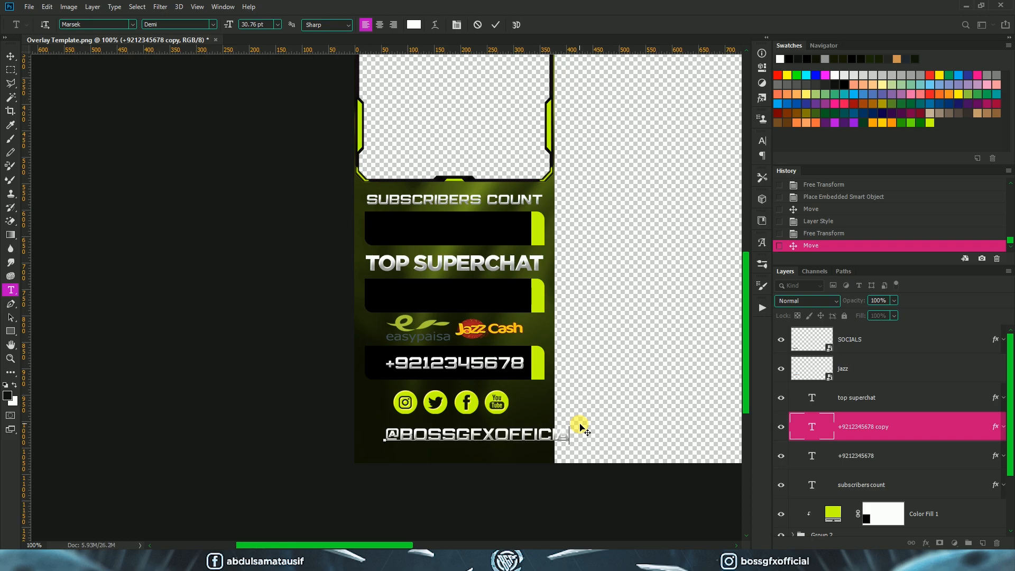
pyautogui.click(10, 56)
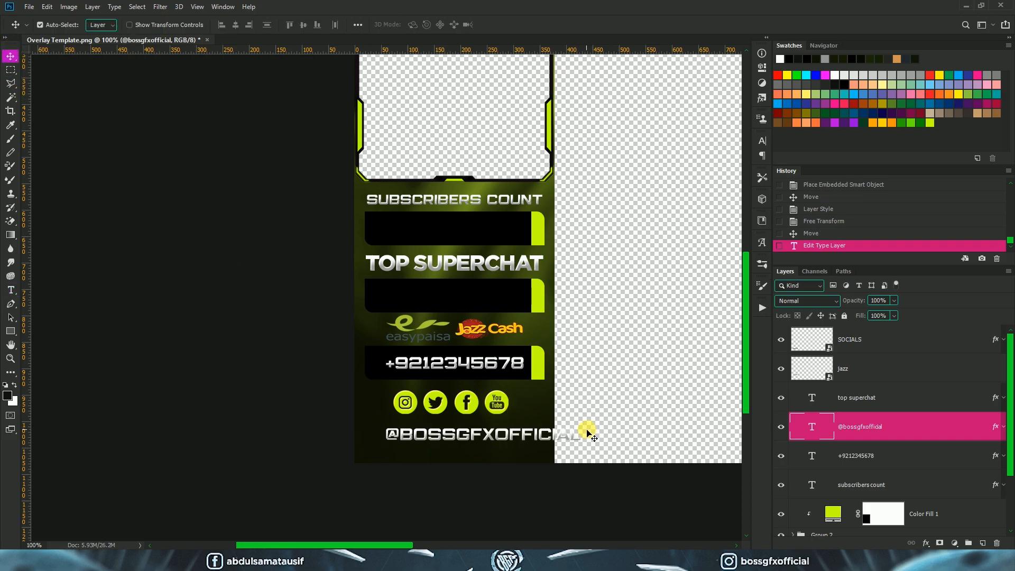
pyautogui.hotkey('ctrl', 't')
pyautogui.moveTo(581, 452); pyautogui.dragTo(464, 431)
pyautogui.press('Return')
pyautogui.doubleClick(464, 429)
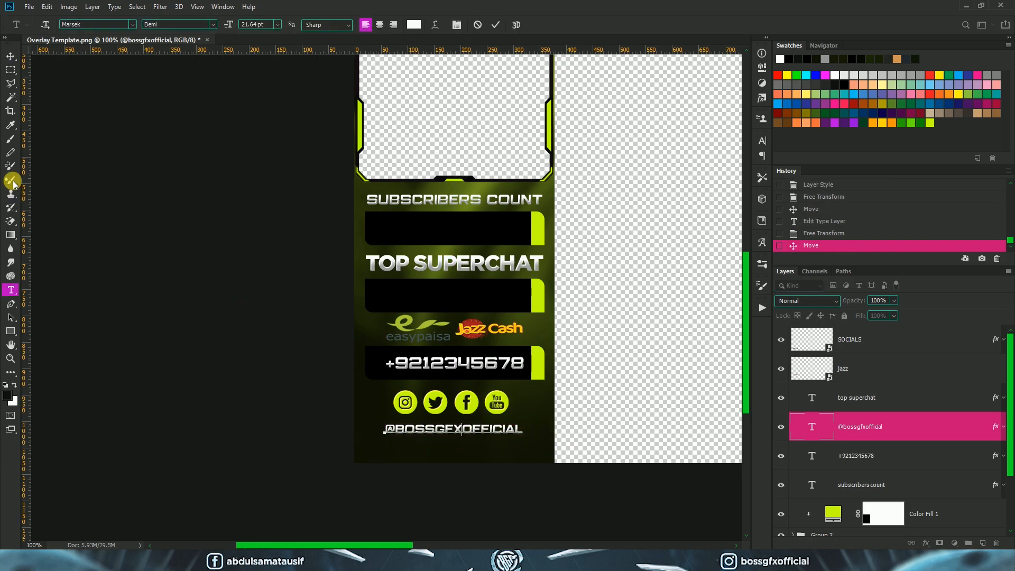
pyautogui.click(11, 56)
pyautogui.hotkey('ctrl', 't')
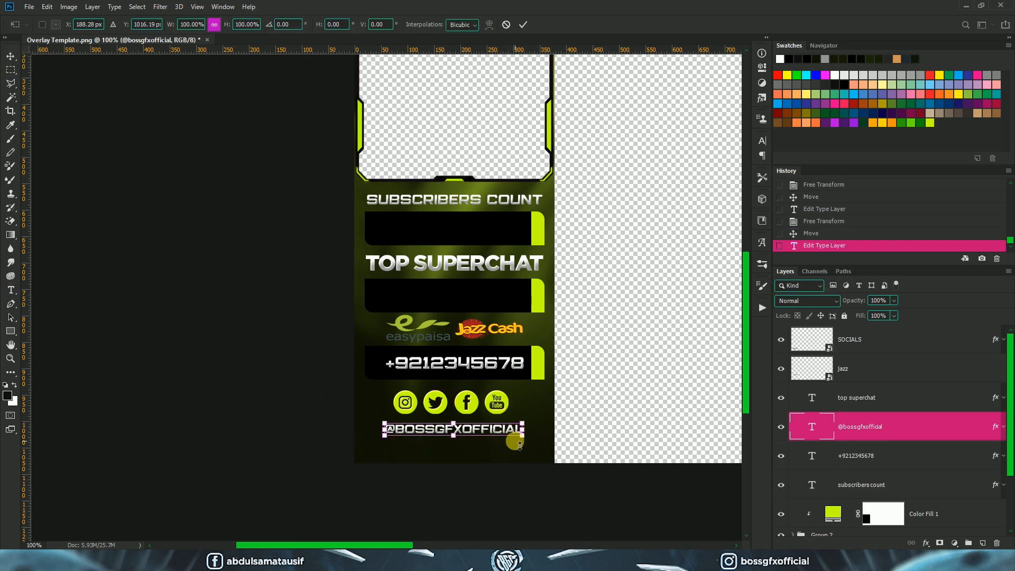
pyautogui.moveTo(524, 442); pyautogui.dragTo(532, 443)
pyautogui.moveTo(532, 443); pyautogui.dragTo(538, 444)
pyautogui.press('Return')
pyautogui.moveTo(465, 429); pyautogui.dragTo(465, 441)
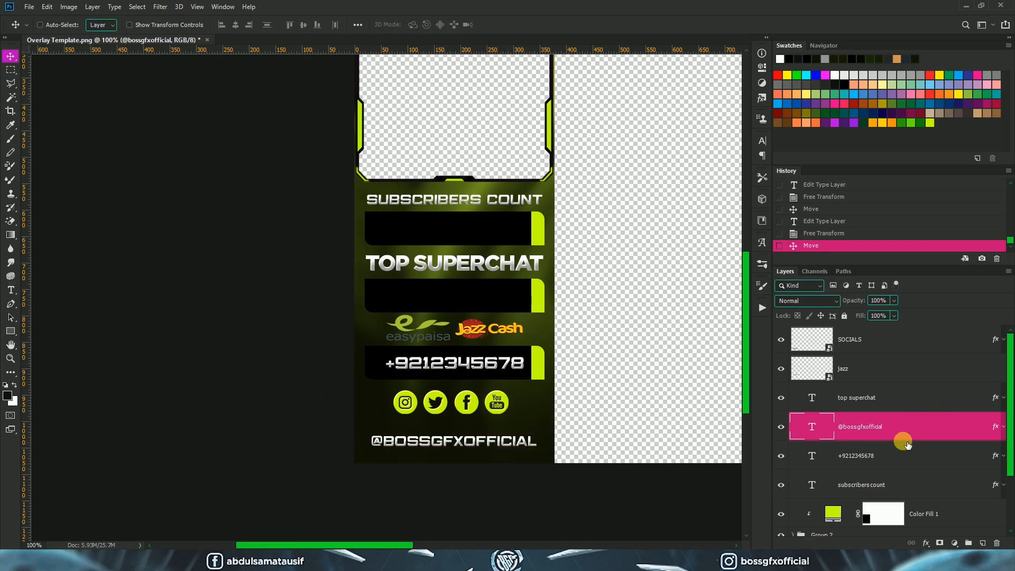
pyautogui.moveTo(897, 432); pyautogui.dragTo(890, 351)
pyautogui.click(890, 351)
pyautogui.moveTo(482, 405); pyautogui.dragTo(482, 418)
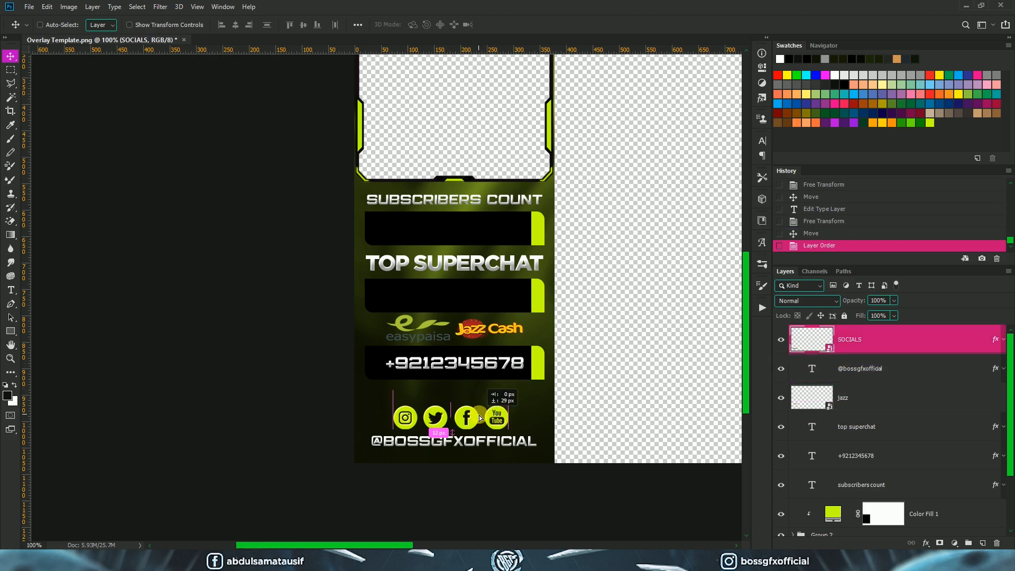
pyautogui.keyDown('ctrl'); pyautogui.click(897, 368); pyautogui.keyUp('ctrl')
pyautogui.hotkey('ctrl', 'g')
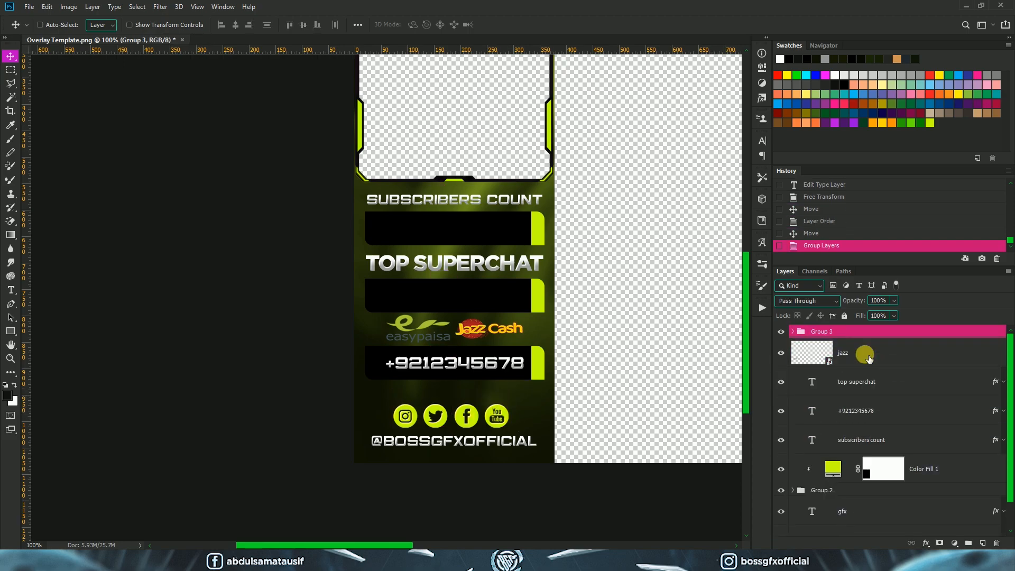
pyautogui.scroll(-1, 909, 497)
pyautogui.click(850, 531)
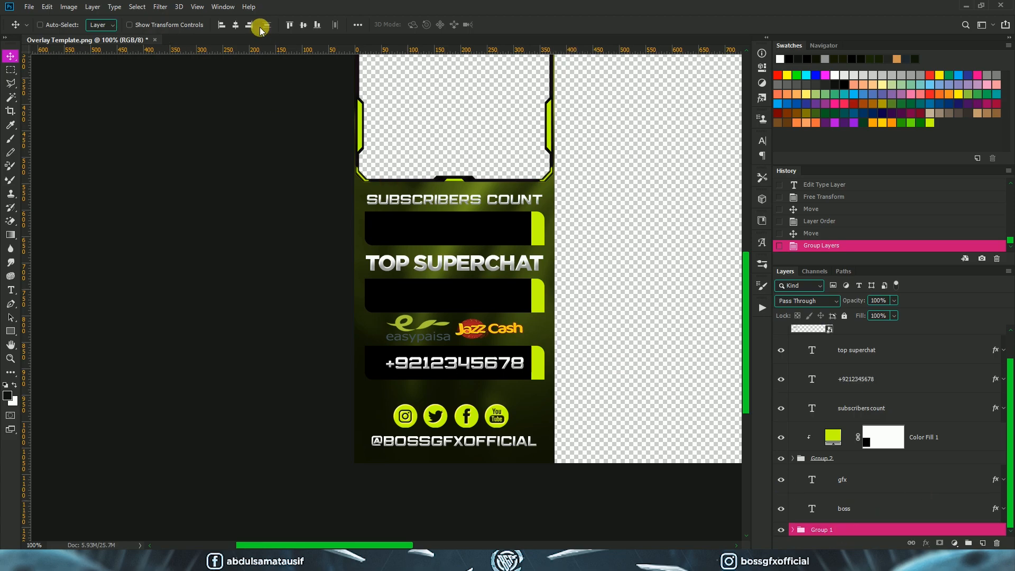
pyautogui.click(236, 25)
pyautogui.scroll(1, 908, 399)
pyautogui.click(908, 331)
pyautogui.hotkey('ctrl', '-')
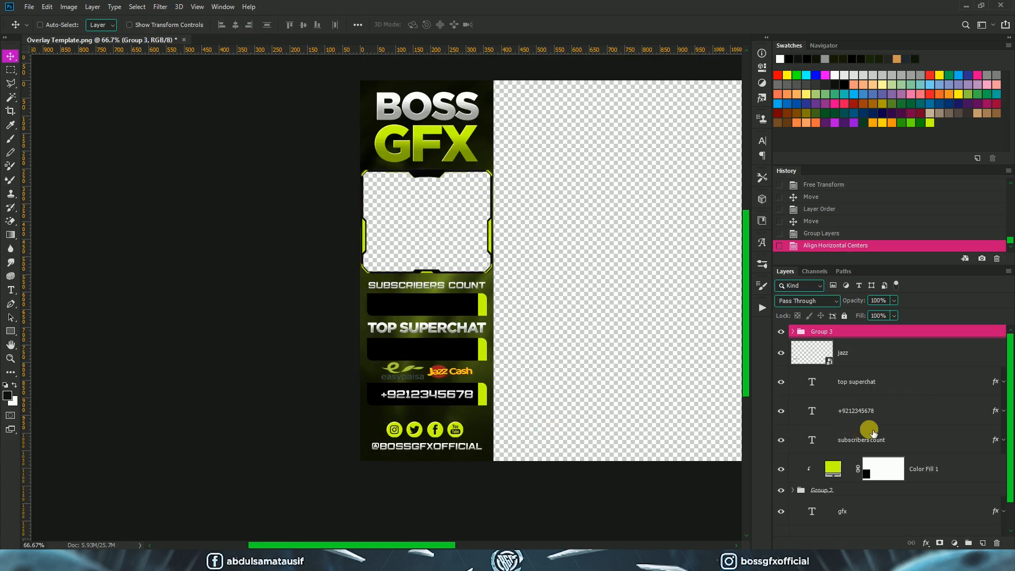
# - Move the phone number text and its bar, Rectangle 1 copy 2, down together to widen the gap beneath the payment logos
pyautogui.click(794, 491)
pyautogui.scroll(-1, 846, 489)
pyautogui.click(887, 485)
pyautogui.keyDown('shift'); pyautogui.click(888, 395); pyautogui.keyUp('shift')
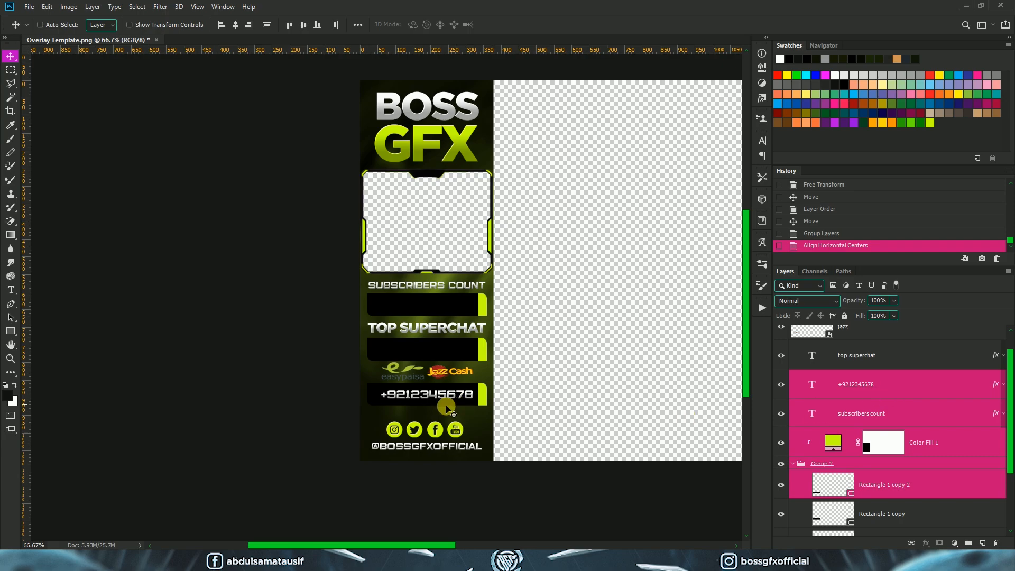
pyautogui.click(888, 390)
pyautogui.keyDown('ctrl'); pyautogui.click(883, 485); pyautogui.keyUp('ctrl')
pyautogui.moveTo(435, 398); pyautogui.dragTo(434, 406)
pyautogui.click(801, 463)
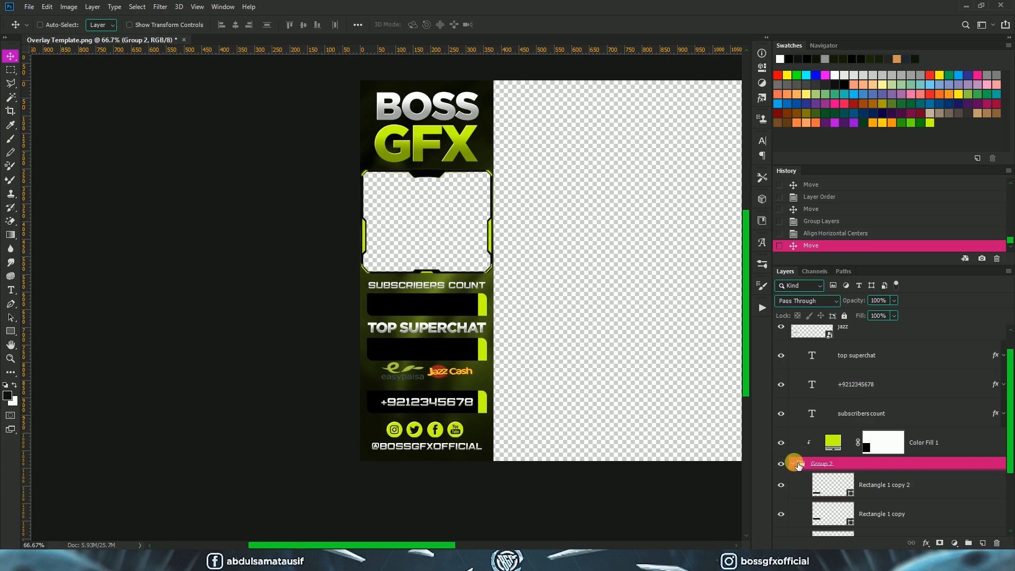
pyautogui.click(798, 465)
# - Enlarge the easypaisa and Jazz Cash logo image slightly and nudge it down into the gap above the phone number bar
pyautogui.click(876, 365)
pyautogui.hotkey('ctrl', 't')
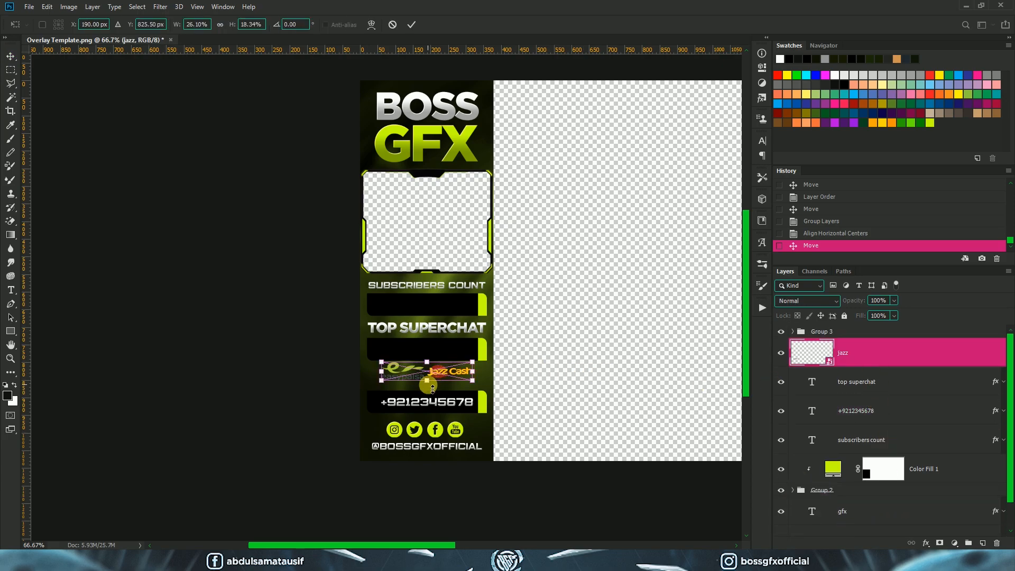
pyautogui.moveTo(428, 385); pyautogui.dragTo(428, 391)
pyautogui.press('Return')
pyautogui.hotkey('shift', 'Down')
pyautogui.moveTo(496, 345); pyautogui.dragTo(473, 365)
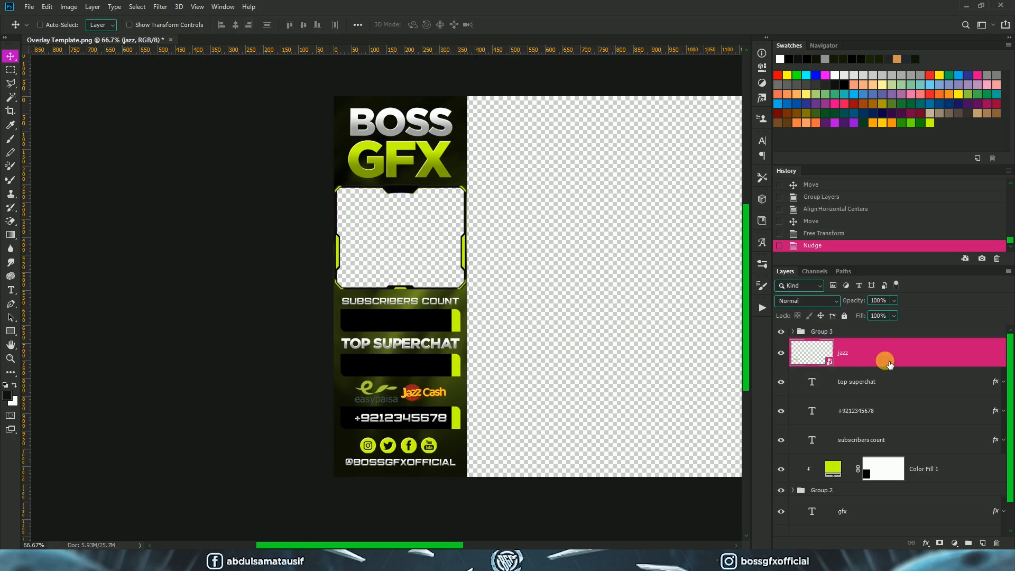
# - Rasterize the jazz layer and make Group 3 the active layer
pyautogui.rightClick(866, 352)
pyautogui.click(781, 289)
pyautogui.click(847, 332)
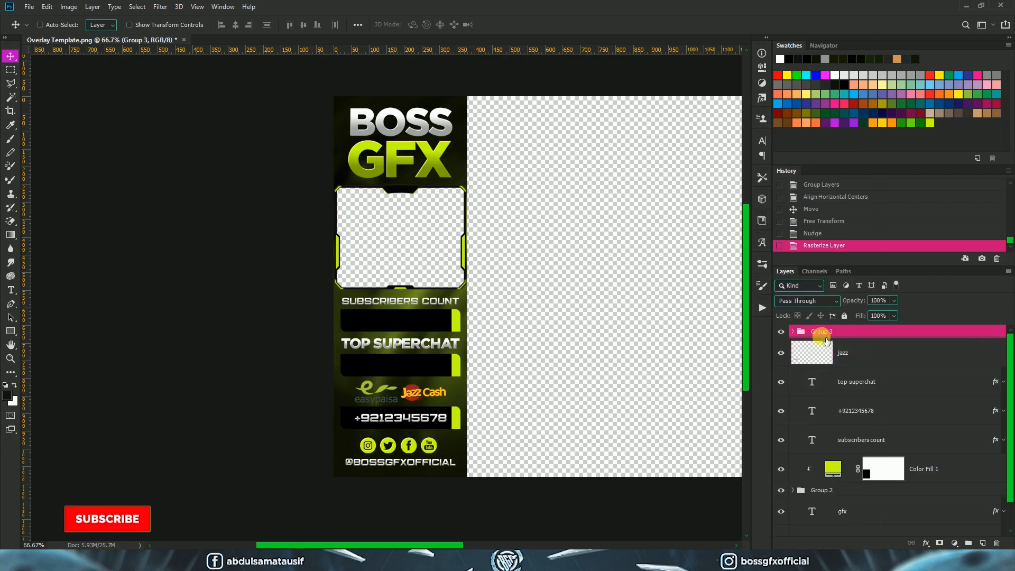
# - Place the Pubg Girl image above Group 3, scaled down to stand at the bottom middle of the green panel
pyautogui.click(77, 559)
pyautogui.moveTo(720, 249); pyautogui.dragTo(566, 402)
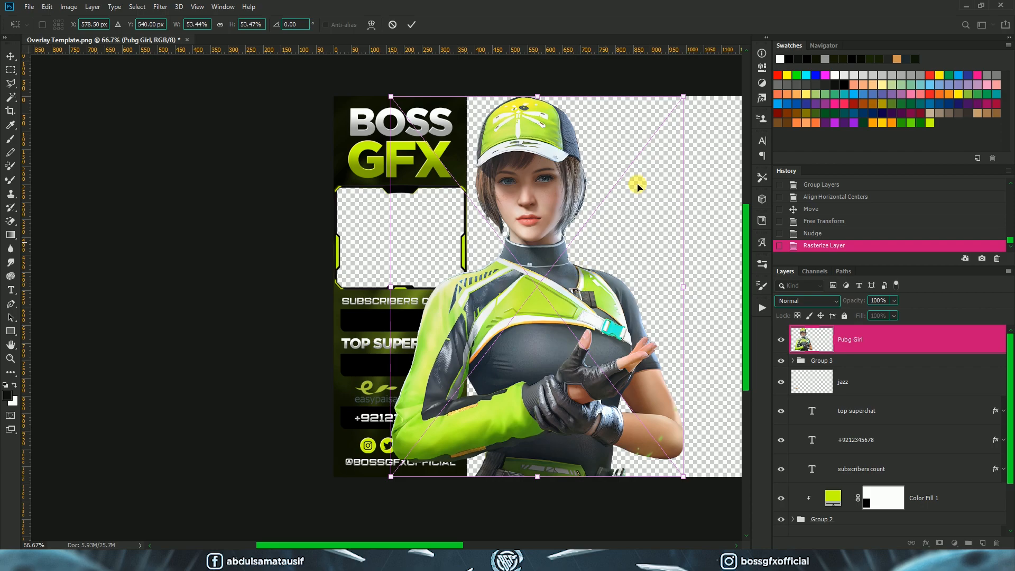
pyautogui.moveTo(683, 99); pyautogui.dragTo(585, 223)
pyautogui.moveTo(544, 287); pyautogui.dragTo(404, 411)
pyautogui.moveTo(398, 348); pyautogui.dragTo(398, 381)
pyautogui.moveTo(401, 415); pyautogui.dragTo(401, 426)
pyautogui.moveTo(398, 391); pyautogui.dragTo(406, 399)
pyautogui.press('Return')
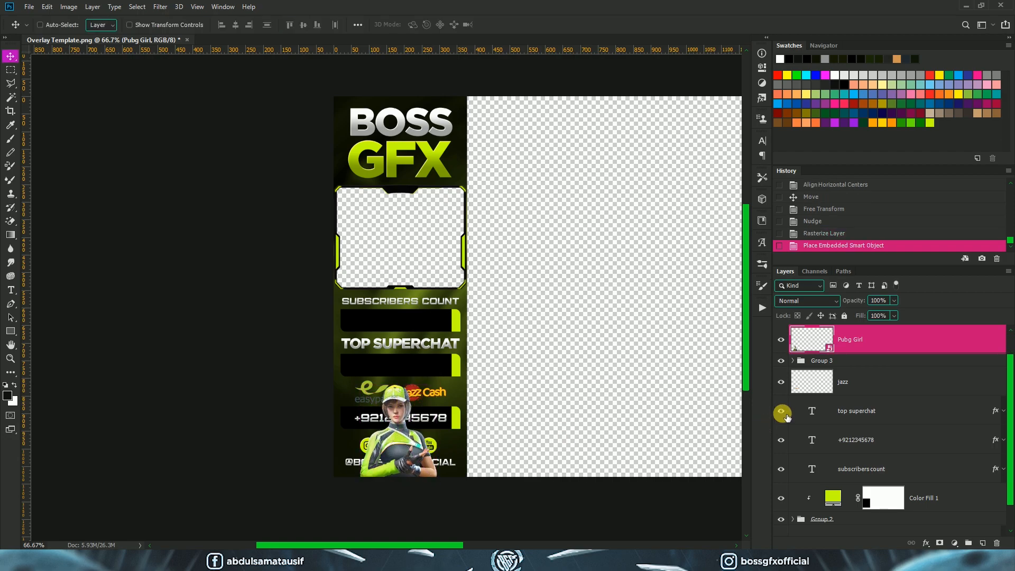
# - Align the Pubg Girl image to the horizontal centre of Group 1
pyautogui.scroll(-2, 784, 416)
pyautogui.keyDown('ctrl'); pyautogui.click(834, 528); pyautogui.keyUp('ctrl')
pyautogui.click(236, 25)
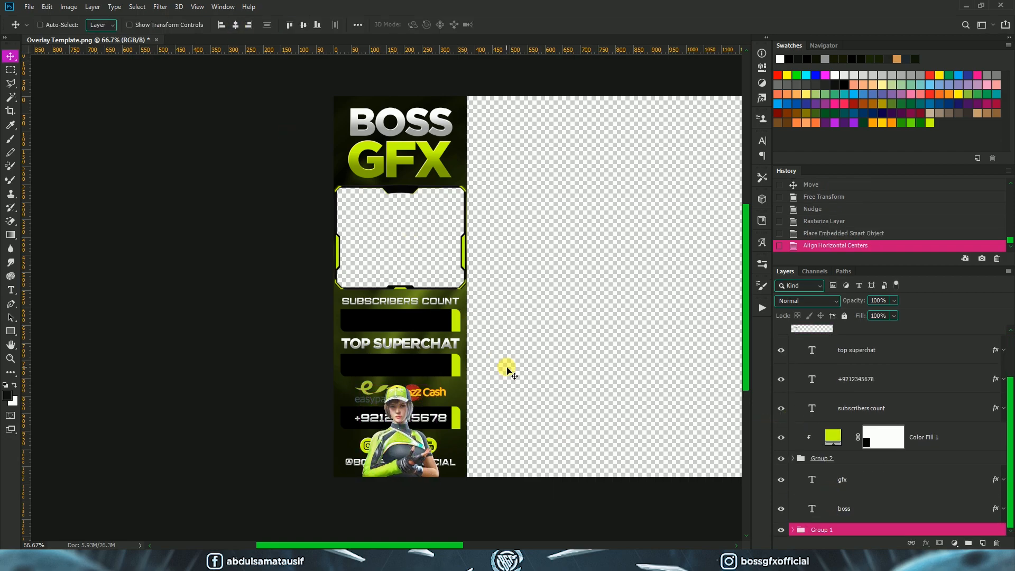
# - Rasterize the Pubg Girl layer and apply Auto Contrast to it
pyautogui.keyDown('alt'); pyautogui.scroll(1, 506, 368); pyautogui.keyUp('alt')
pyautogui.scroll(-3, 521, 397)
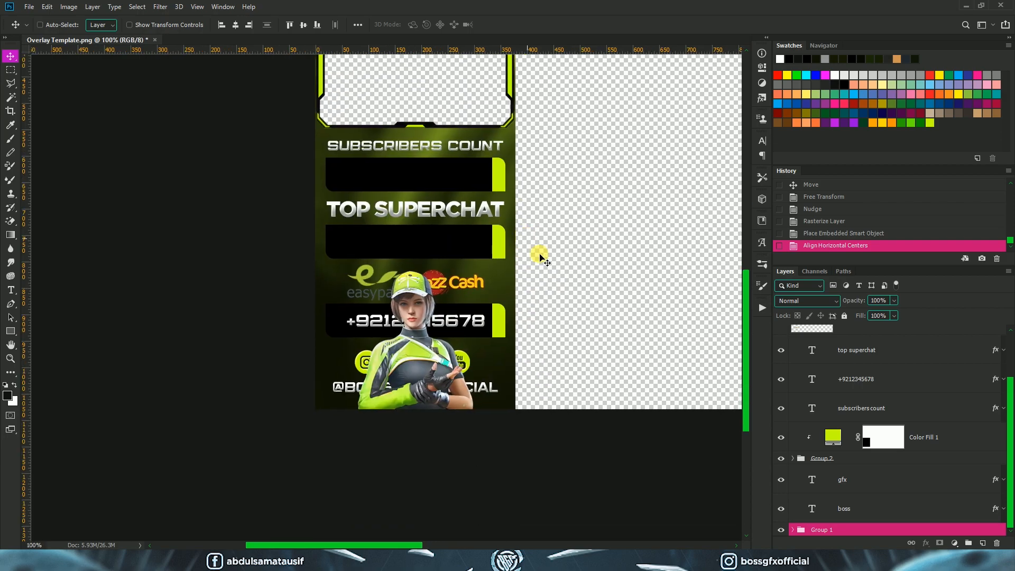
pyautogui.scroll(2, 836, 401)
pyautogui.rightClick(867, 346)
pyautogui.click(767, 292)
pyautogui.click(71, 7)
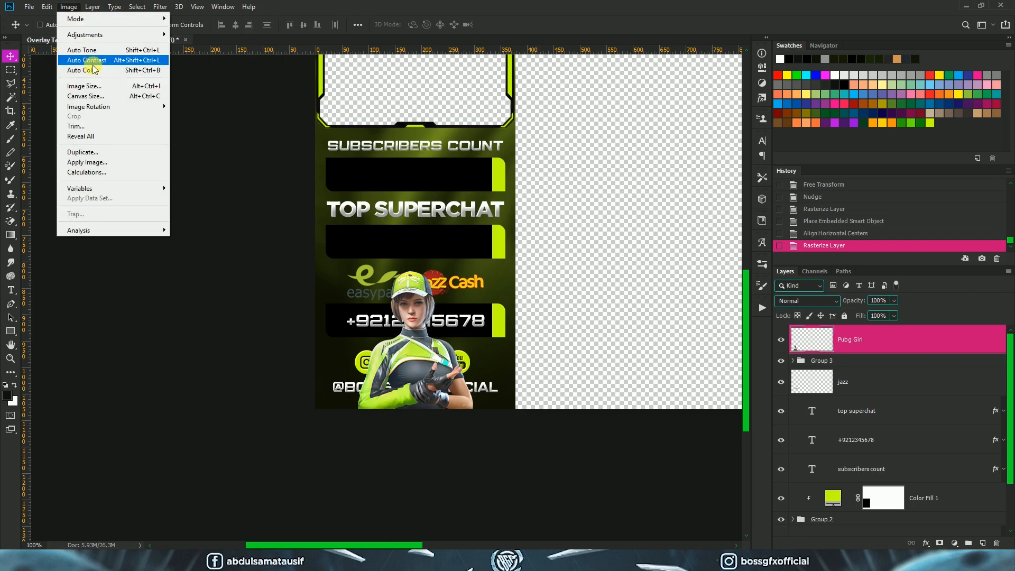
pyautogui.click(99, 62)
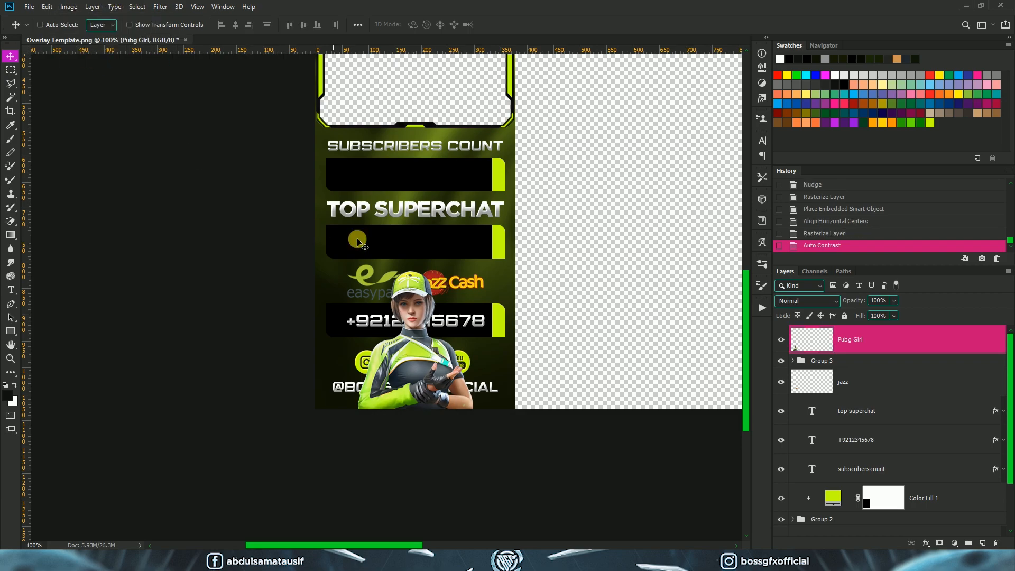
# - Hide Group 3, the jazz logos, the phone number text and the lowest bar, Rectangle 1 copy 2
pyautogui.hotkey('ctrl', 'shift', 'z')
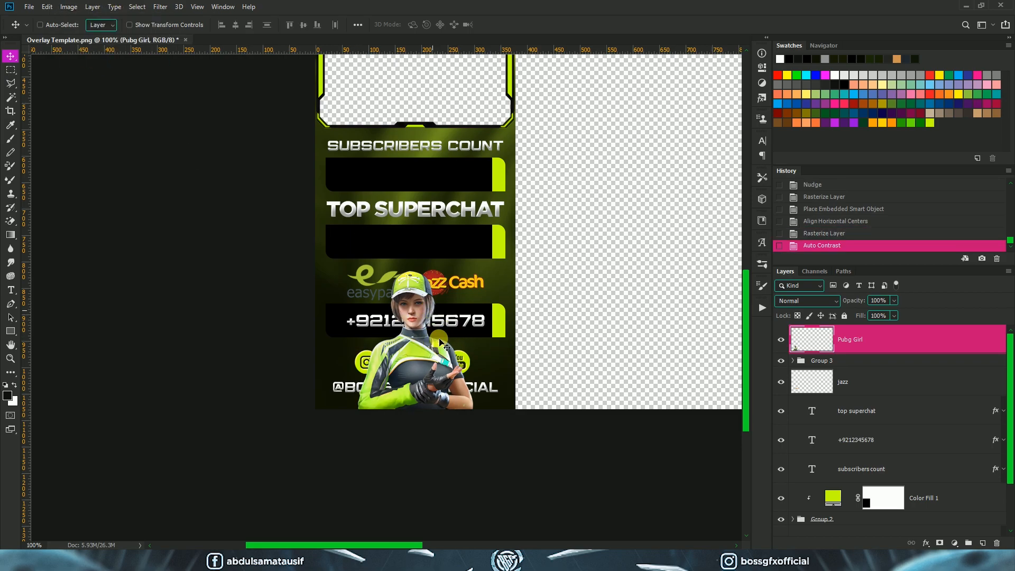
pyautogui.scroll(2, 465, 341)
pyautogui.hscroll(2, 466, 341)
pyautogui.hotkey('ctrl', '-')
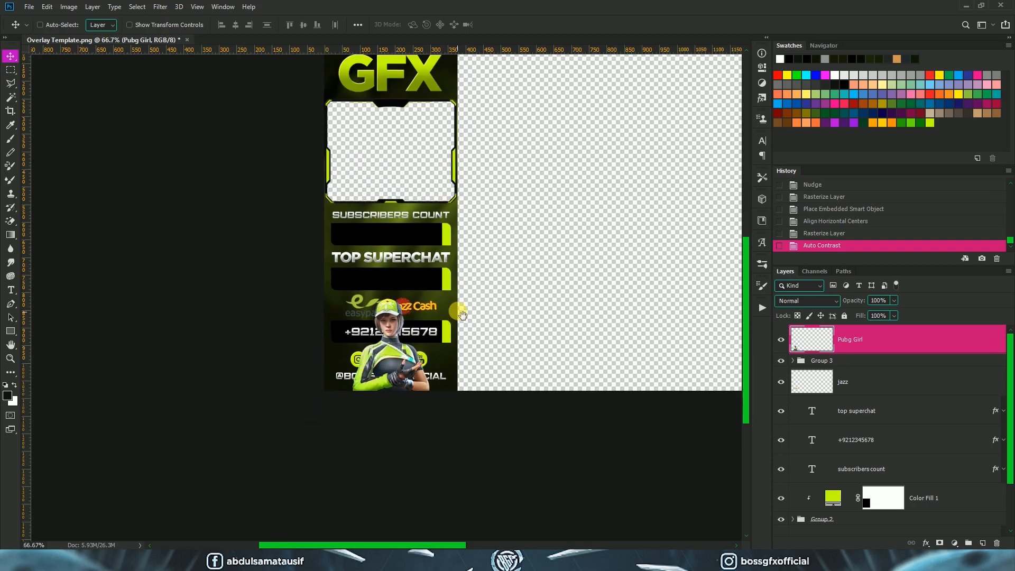
pyautogui.moveTo(612, 344); pyautogui.dragTo(571, 373)
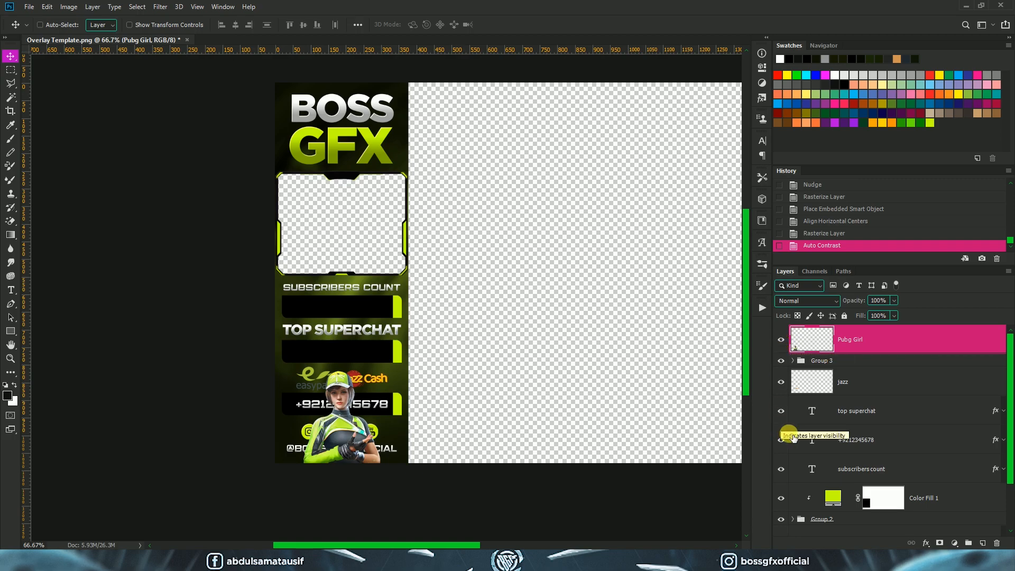
pyautogui.click(782, 361)
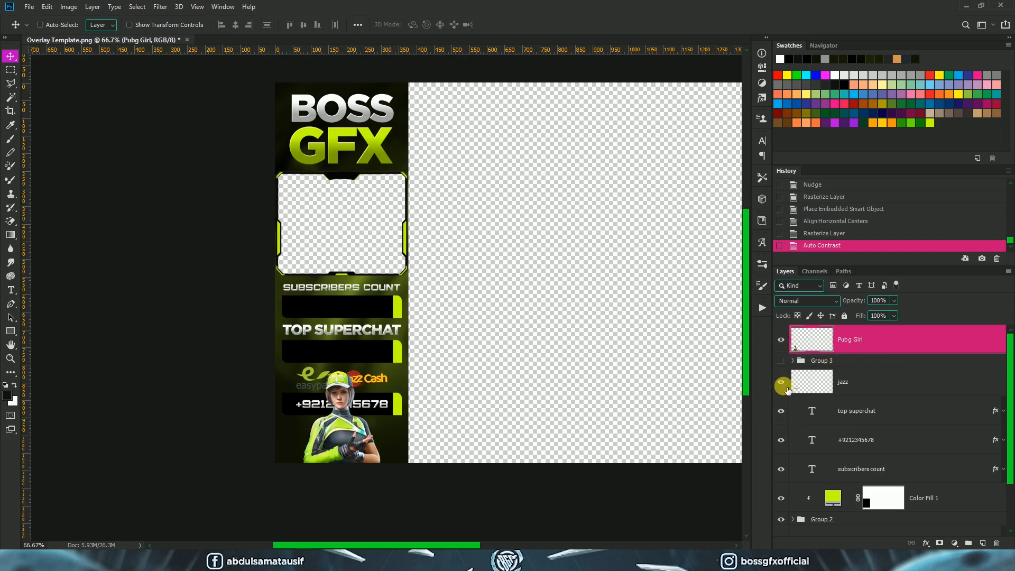
pyautogui.click(782, 411)
pyautogui.click(782, 411)
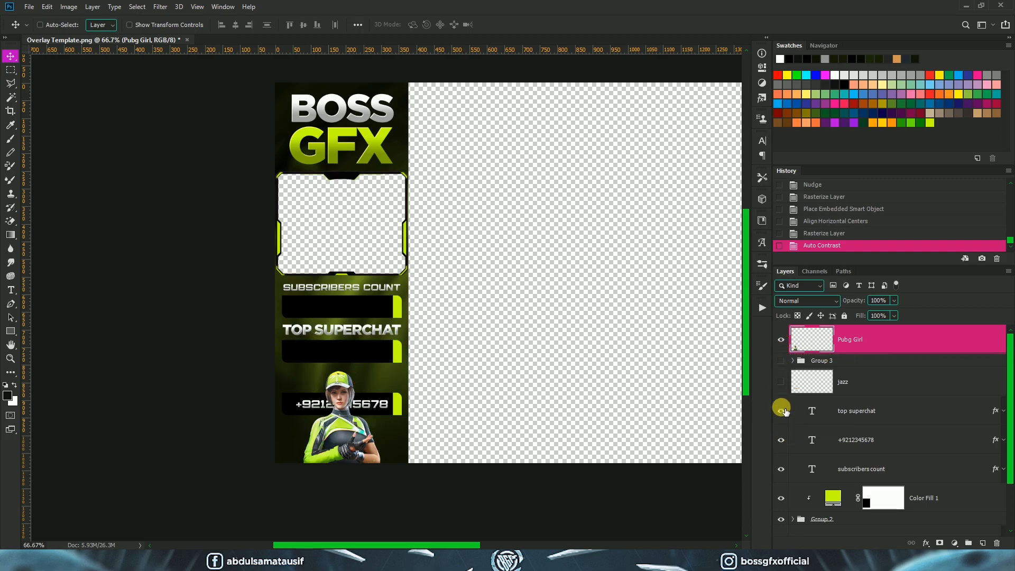
pyautogui.scroll(-2, 790, 472)
pyautogui.click(793, 461)
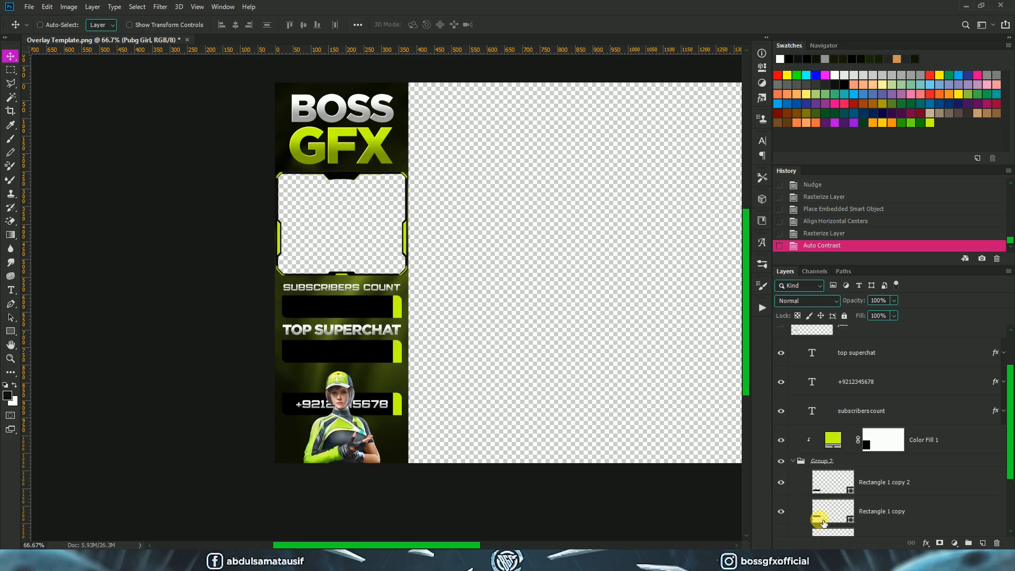
pyautogui.click(782, 482)
pyautogui.click(781, 382)
# - Move the phone number text above the top superchat layer and group the top superchat and subscribers count texts
pyautogui.moveTo(869, 383); pyautogui.dragTo(864, 346)
pyautogui.click(878, 395)
pyautogui.keyDown('shift'); pyautogui.click(883, 414); pyautogui.keyUp('shift')
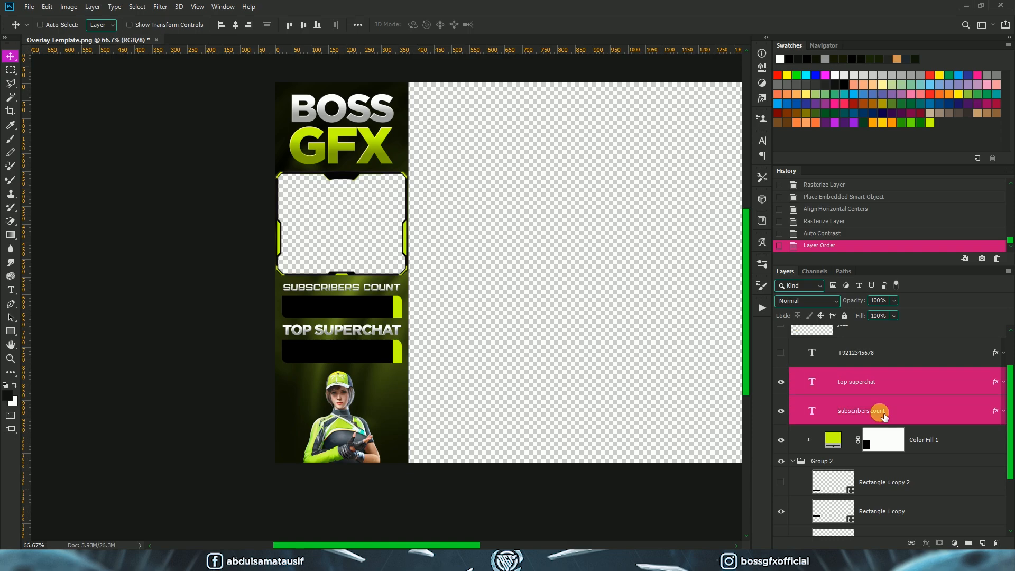
pyautogui.hotkey('ctrl', 'g')
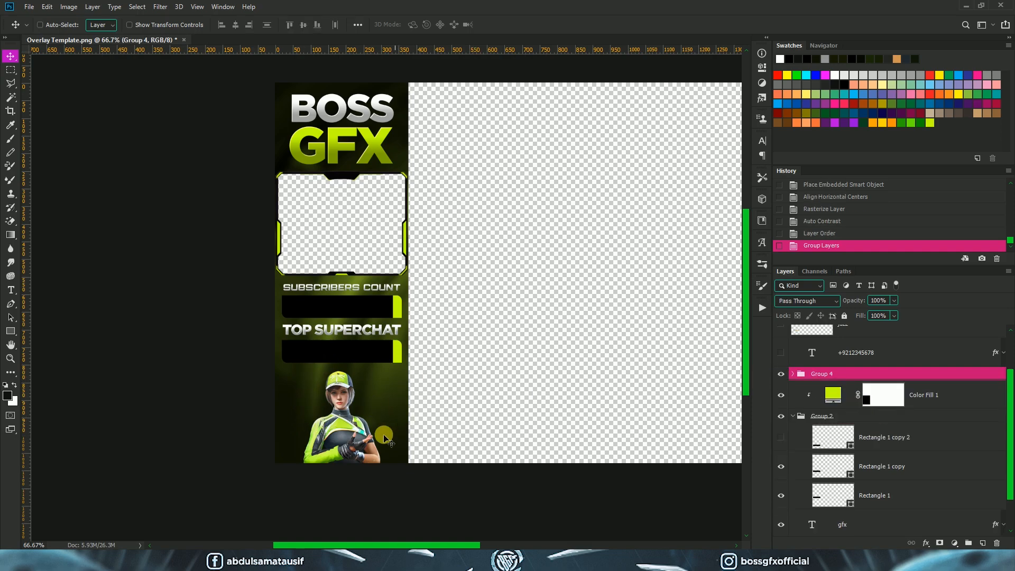
# - Scale the Pubg Girl image up slightly and centre it horizontally on the green panel
pyautogui.keyDown('ctrl'); pyautogui.click(376, 431); pyautogui.keyUp('ctrl')
pyautogui.hotkey('ctrl', 't')
pyautogui.moveTo(380, 371); pyautogui.dragTo(383, 365)
pyautogui.press('Return')
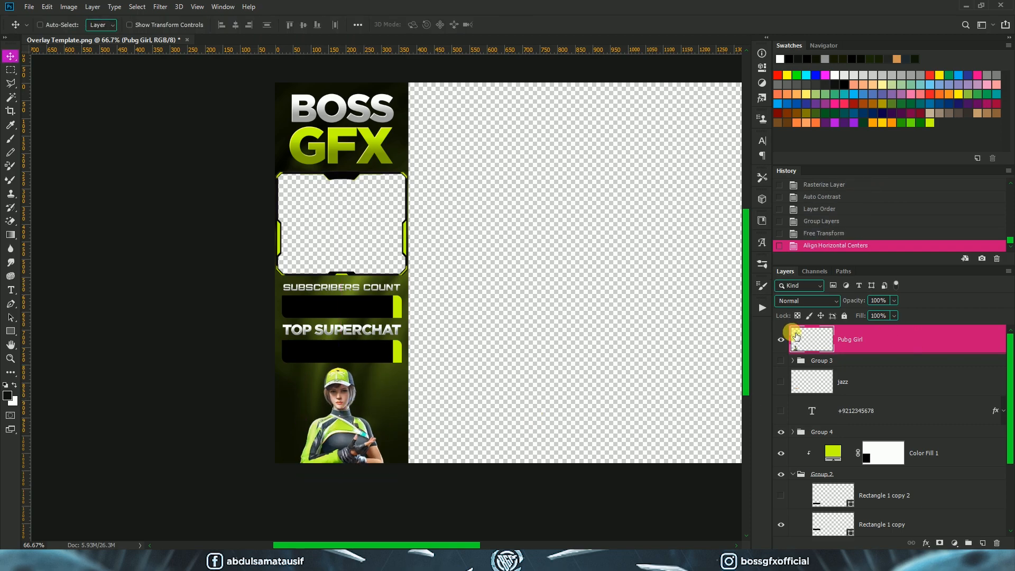
# - Hide the Pubg Girl layer, Color Fill 1 and Group 2, leaving the Group 4 label texts visible
pyautogui.moveTo(501, 267); pyautogui.dragTo(460, 287)
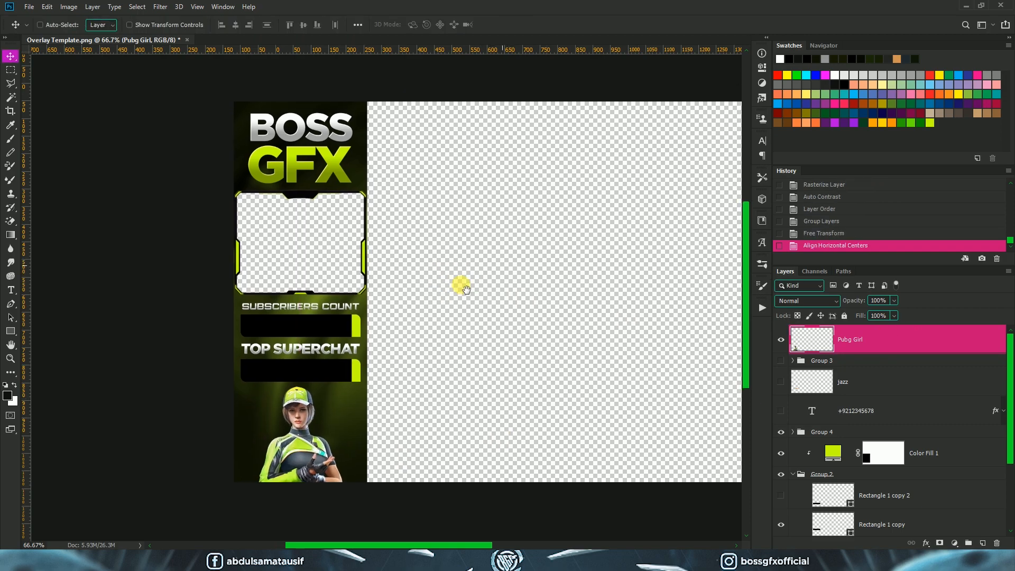
pyautogui.click(781, 339)
pyautogui.click(782, 432)
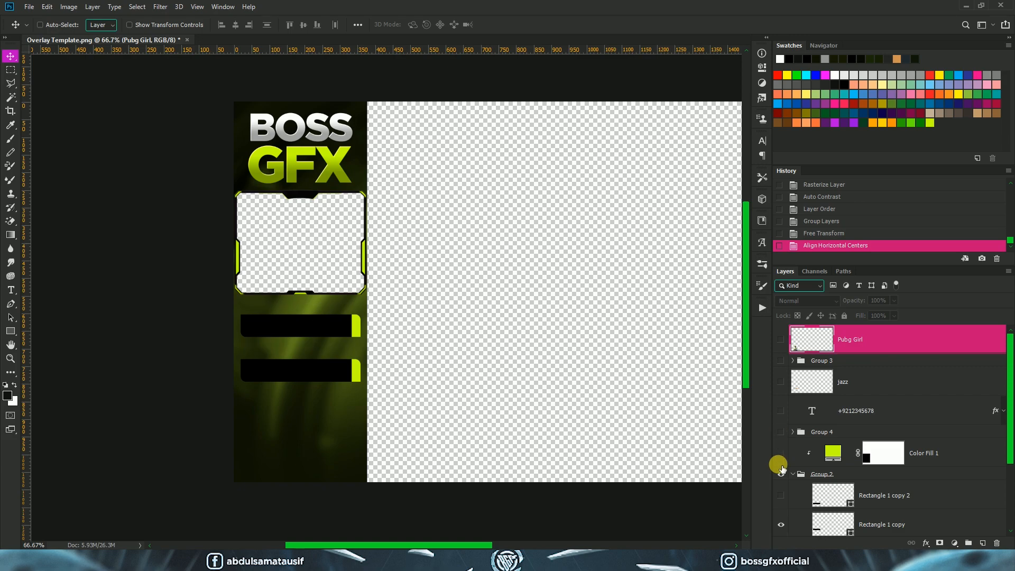
pyautogui.click(781, 453)
pyautogui.click(781, 474)
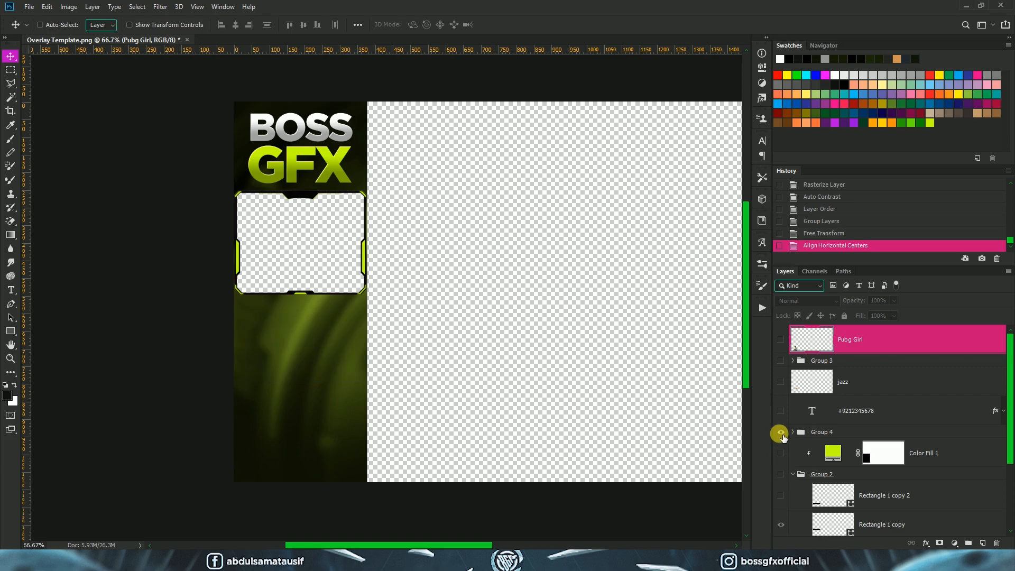
pyautogui.click(781, 432)
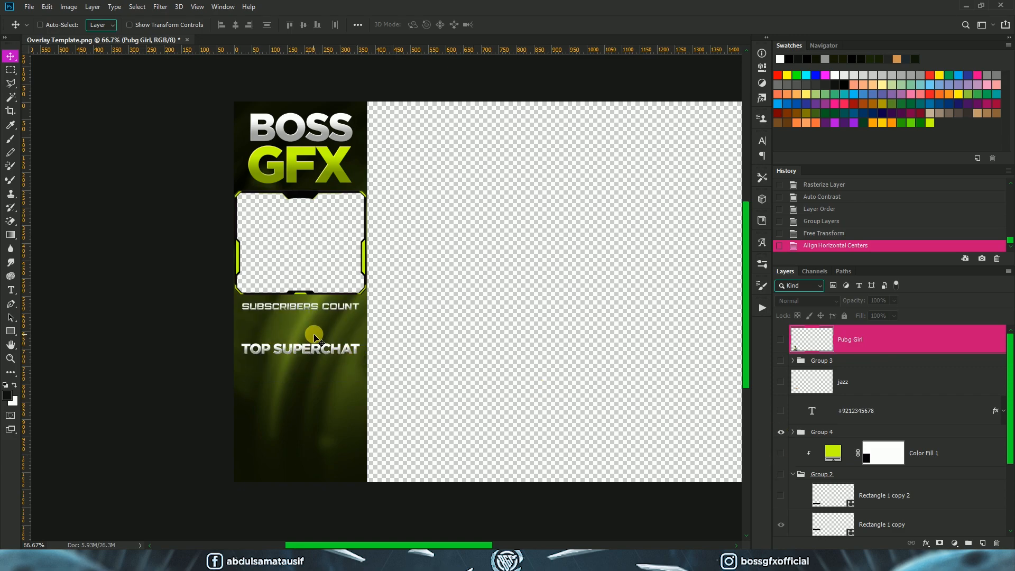
# - Group the gfx and boss text layers and hide the new group
pyautogui.scroll(-3, 894, 469)
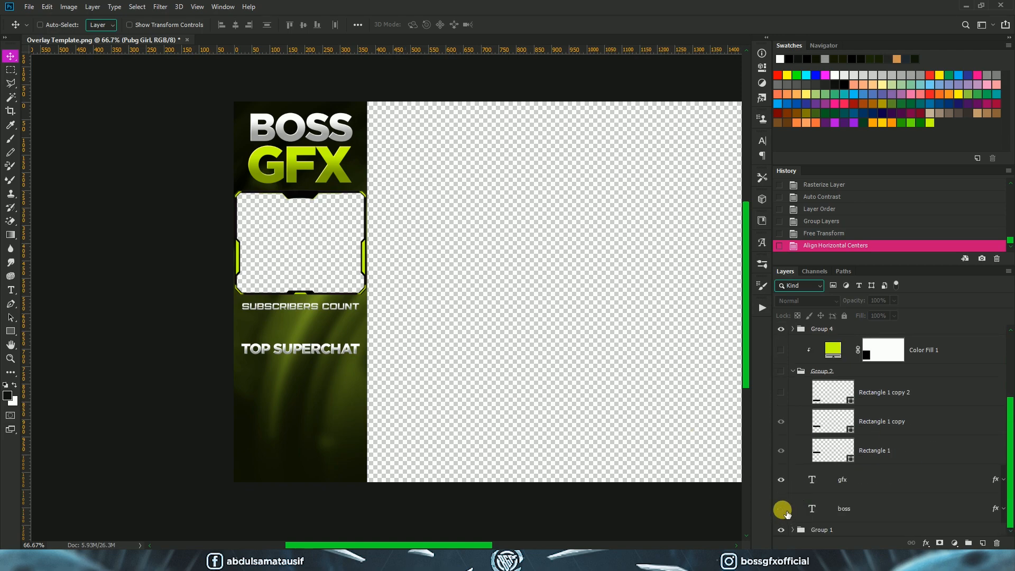
pyautogui.click(781, 509)
pyautogui.click(780, 510)
pyautogui.click(781, 483)
pyautogui.click(867, 482)
pyautogui.keyDown('ctrl'); pyautogui.click(873, 510); pyautogui.keyUp('ctrl')
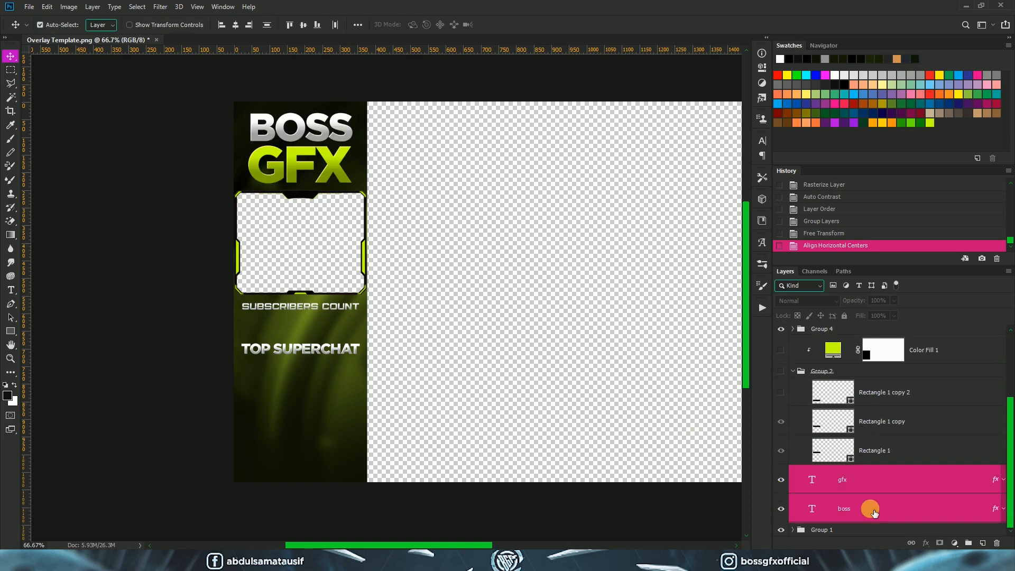
pyautogui.hotkey('ctrl', 'g')
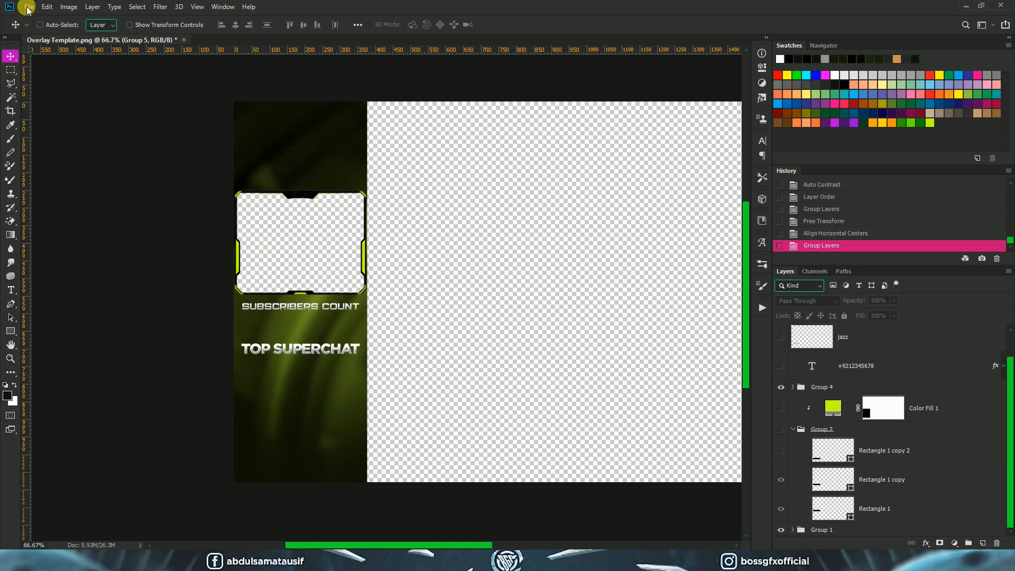
# - Set up a full-size PNG export of the background, webcam frame and labels with the color profile embedded, and proceed to saving
pyautogui.click(28, 7)
pyautogui.moveTo(67, 152)
pyautogui.click(170, 156)
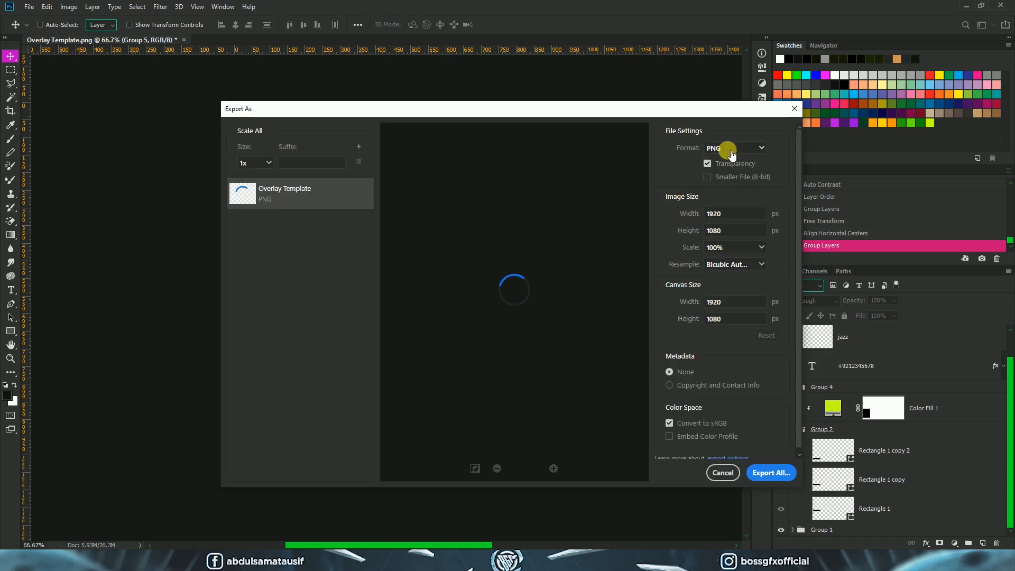
pyautogui.click(729, 151)
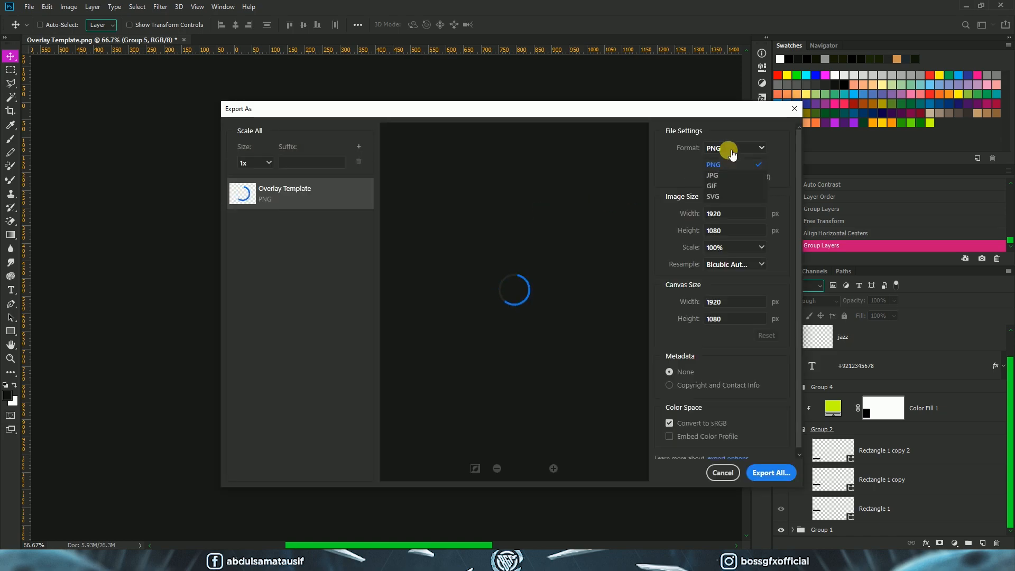
pyautogui.click(730, 152)
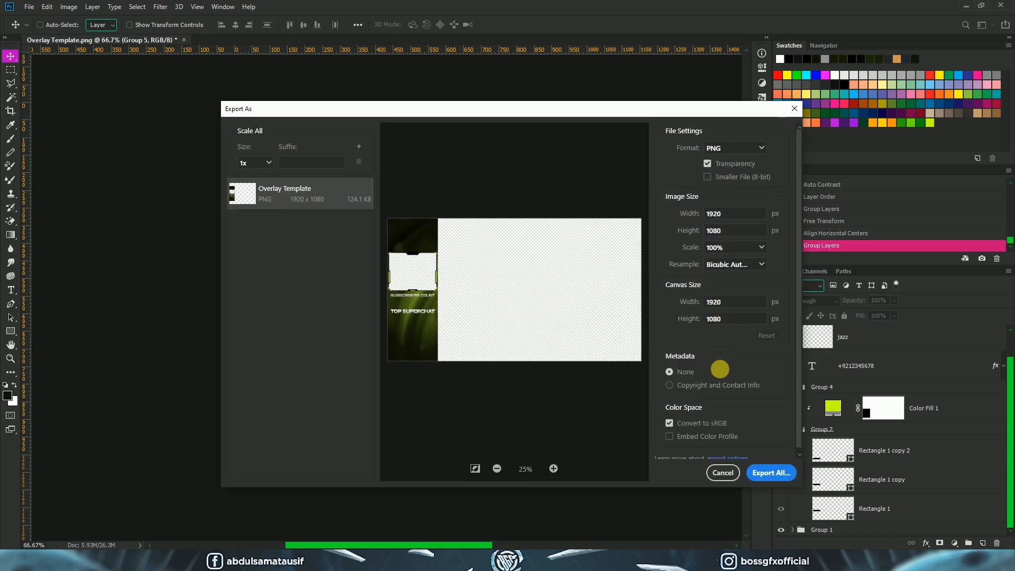
pyautogui.click(697, 437)
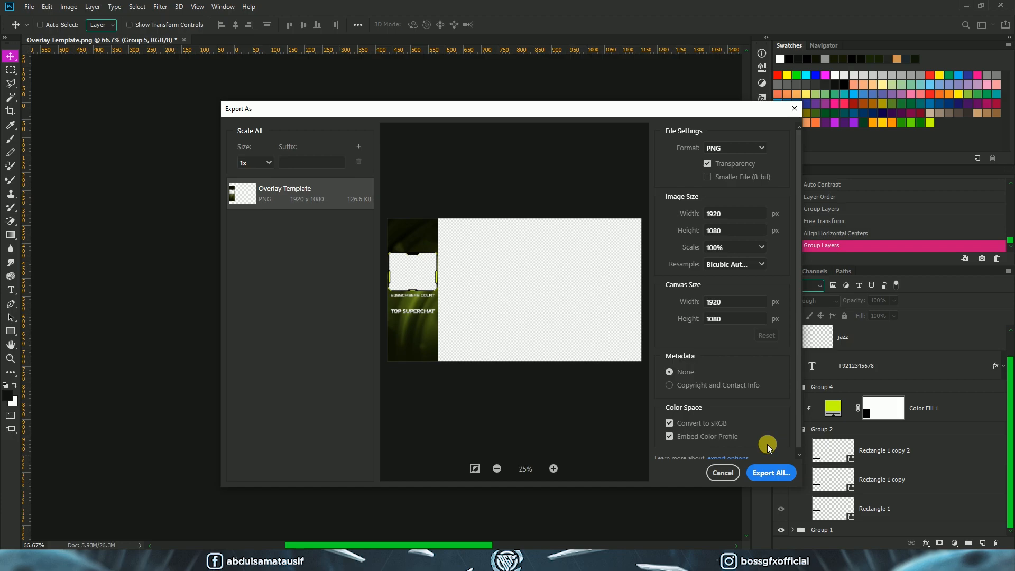
pyautogui.click(772, 473)
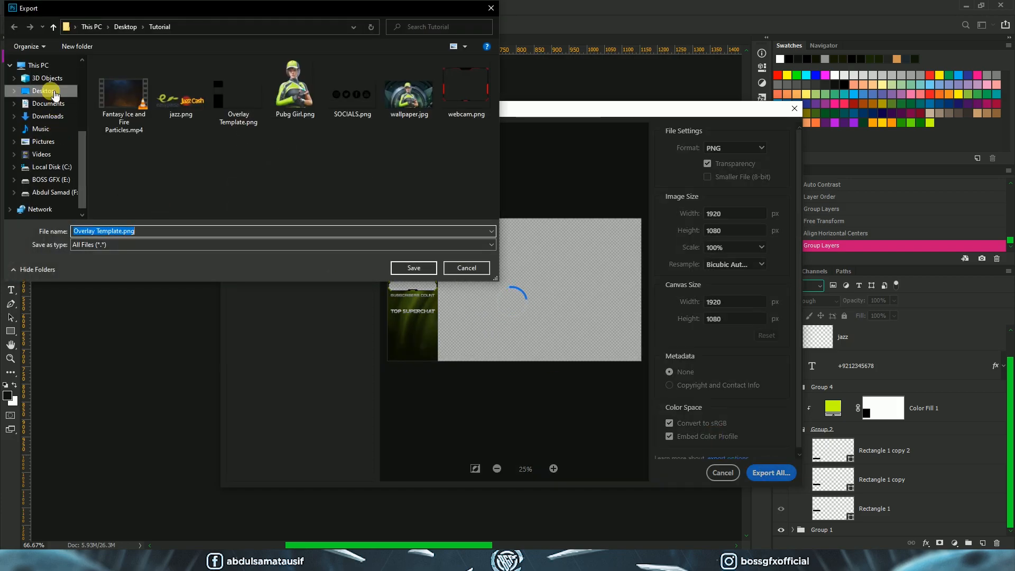
# - Create an "Overlay material" folder on the Desktop and save the export there as Overlay Template.png
pyautogui.click(52, 93)
pyautogui.scroll(-5, 323, 200)
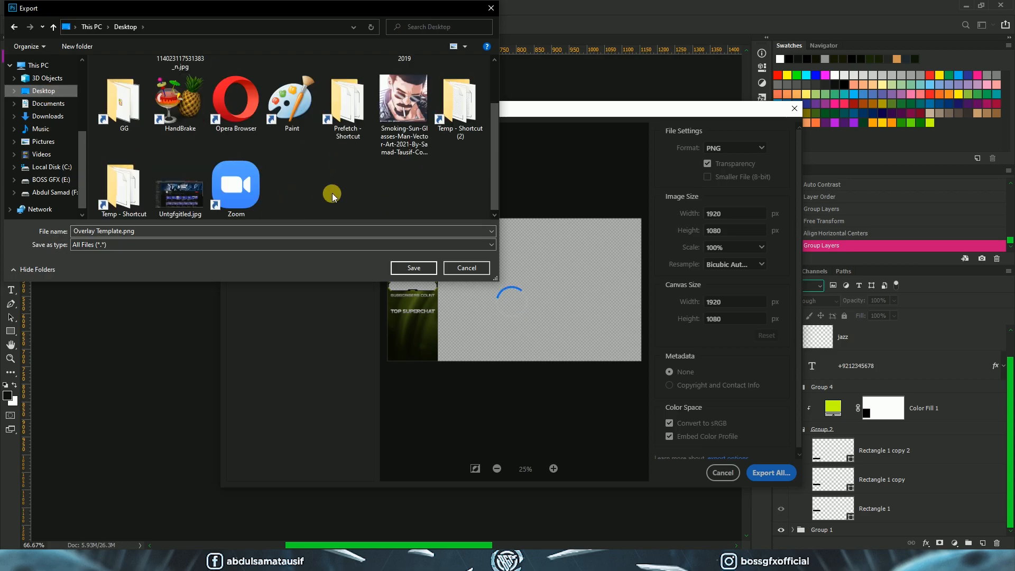
pyautogui.rightClick(323, 200)
pyautogui.moveTo(310, 288)
pyautogui.click(382, 280)
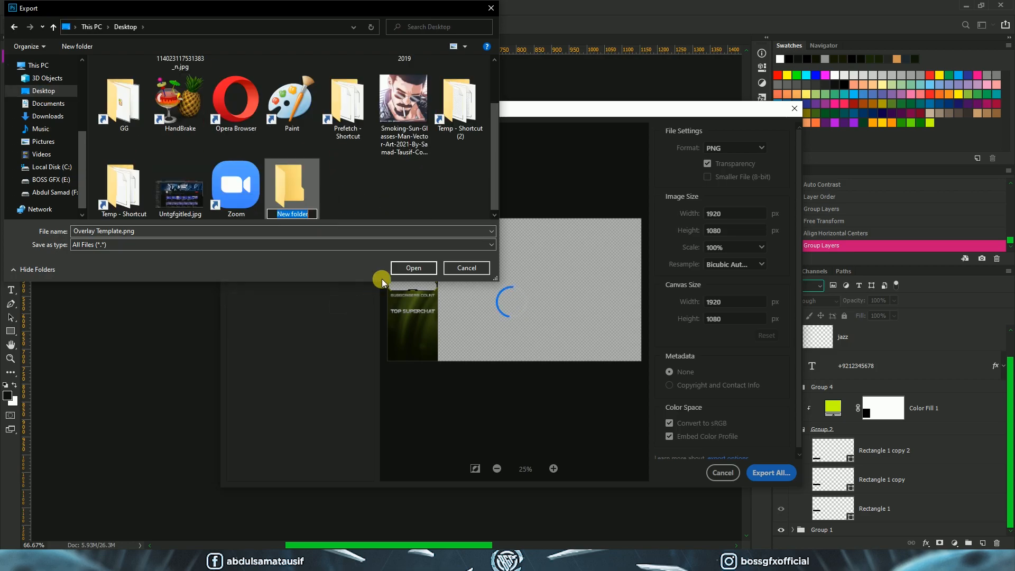
pyautogui.write('Ob')
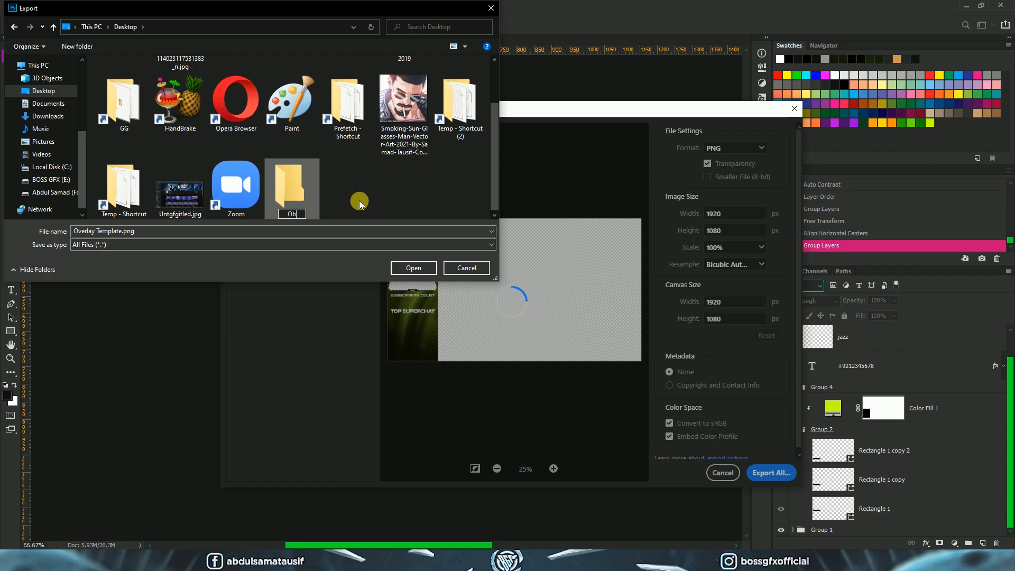
pyautogui.write('verlay material')
pyautogui.press('Return')
pyautogui.press('Return')
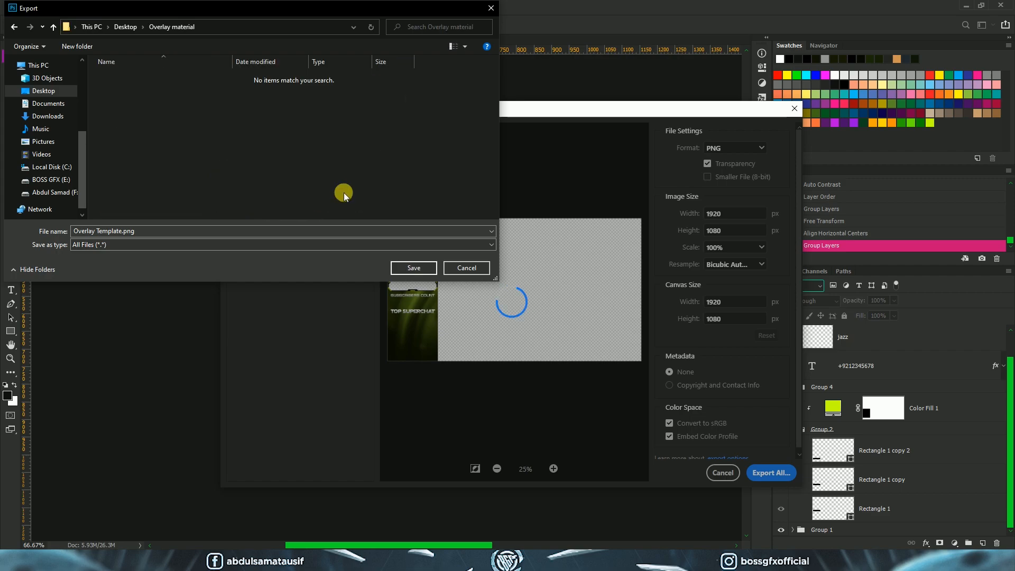
pyautogui.click(418, 269)
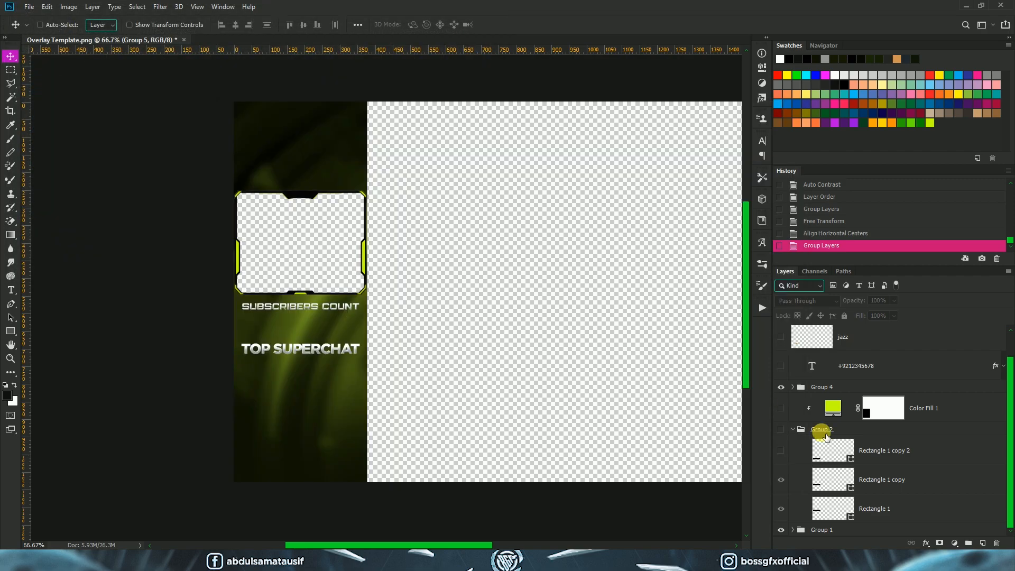
# - Hide Group 1 and Group 4, and show only the Rectangle 1 and Rectangle 1 copy bars with their green Color Fill 1 ends
pyautogui.click(783, 531)
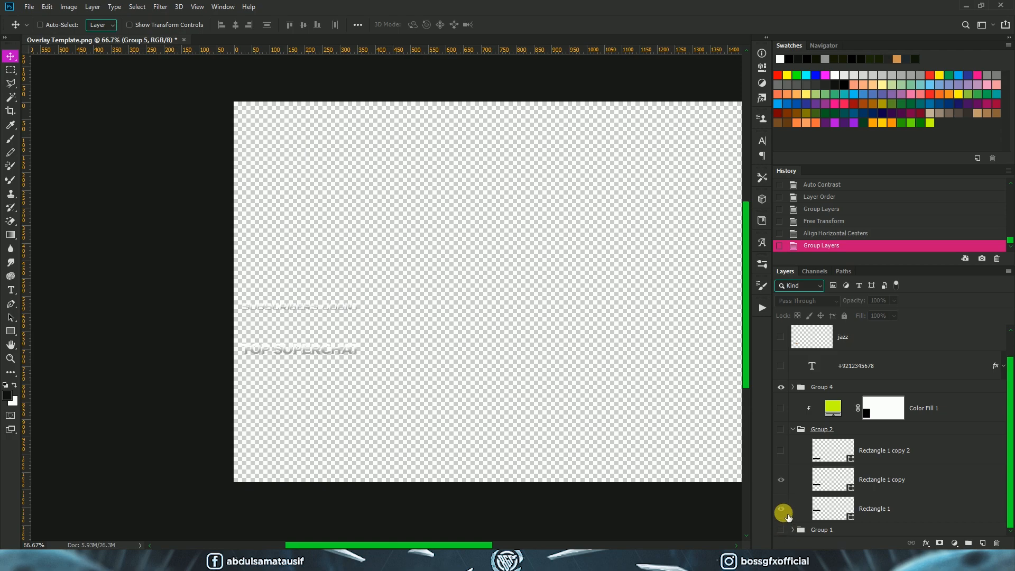
pyautogui.click(782, 430)
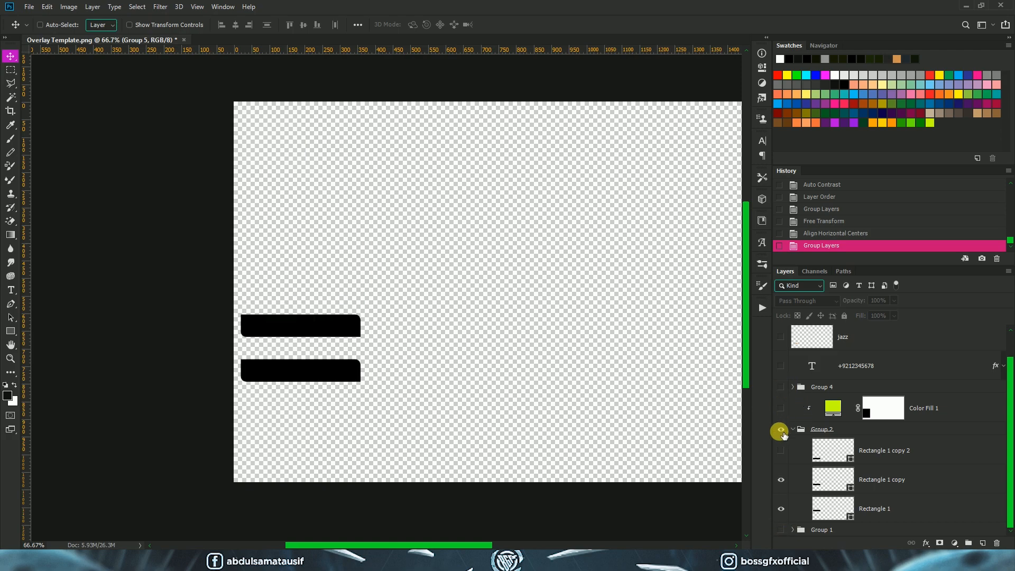
pyautogui.click(919, 484)
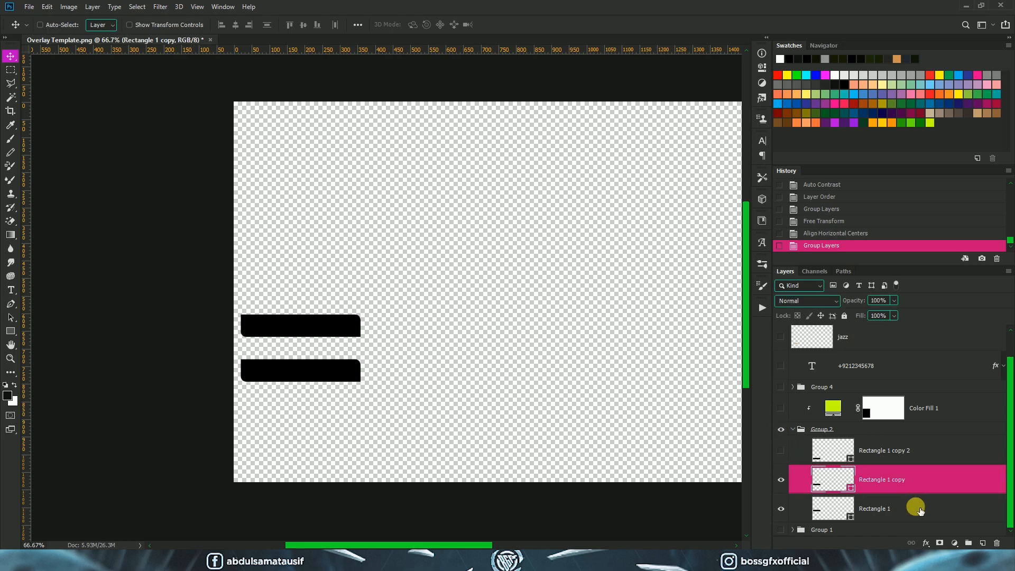
pyautogui.keyDown('ctrl'); pyautogui.click(920, 509); pyautogui.keyUp('ctrl')
pyautogui.click(782, 409)
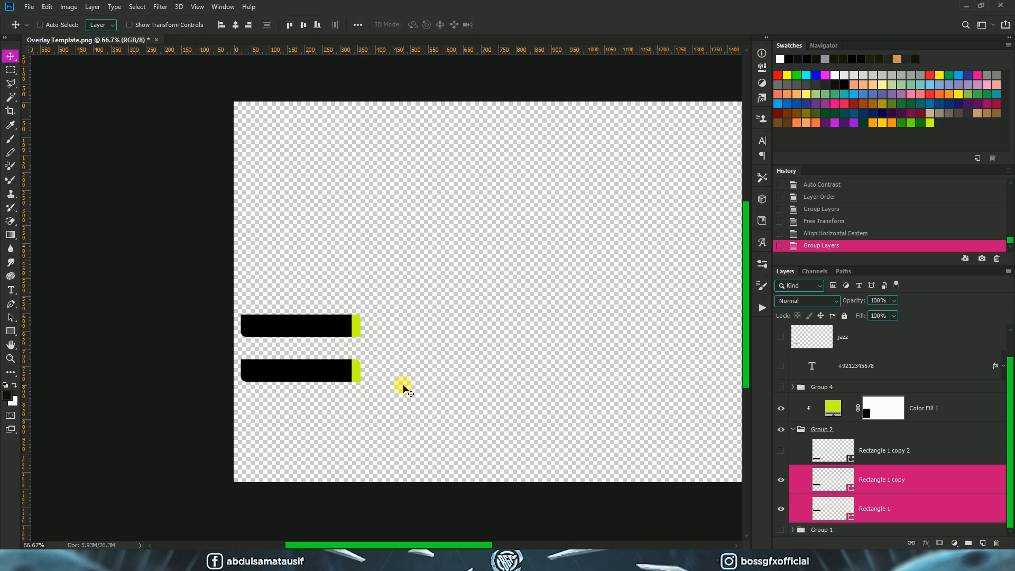
pyautogui.click(782, 453)
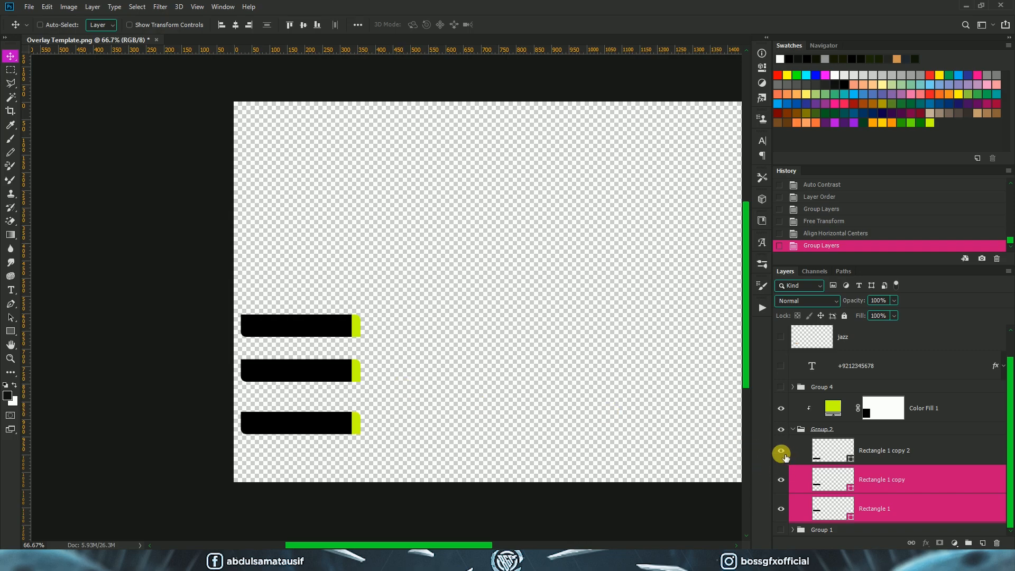
pyautogui.click(781, 453)
# - Export the two visible bars as a PNG named 2.png into the Overlay material folder
pyautogui.click(29, 7)
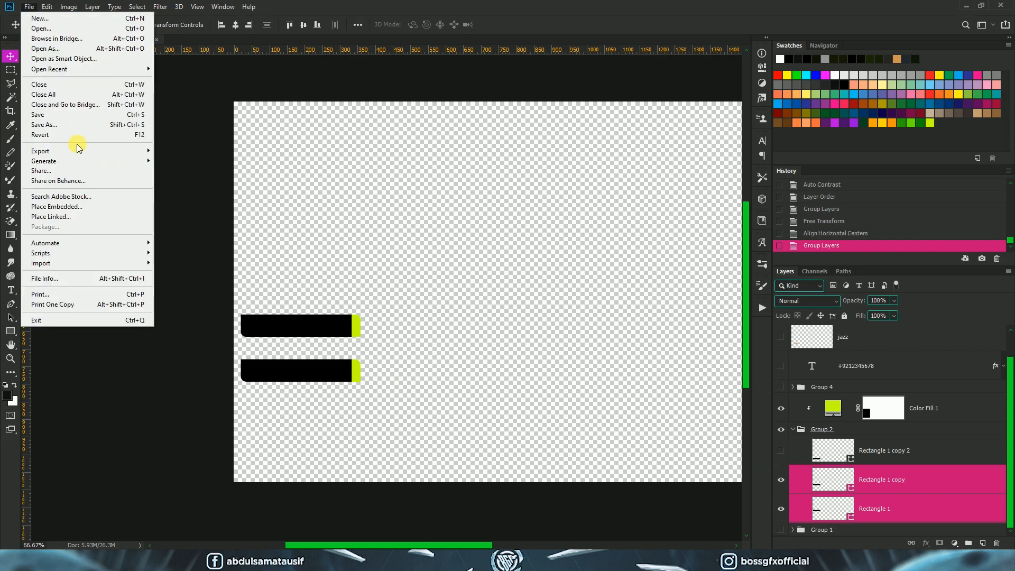
pyautogui.moveTo(75, 148)
pyautogui.click(190, 160)
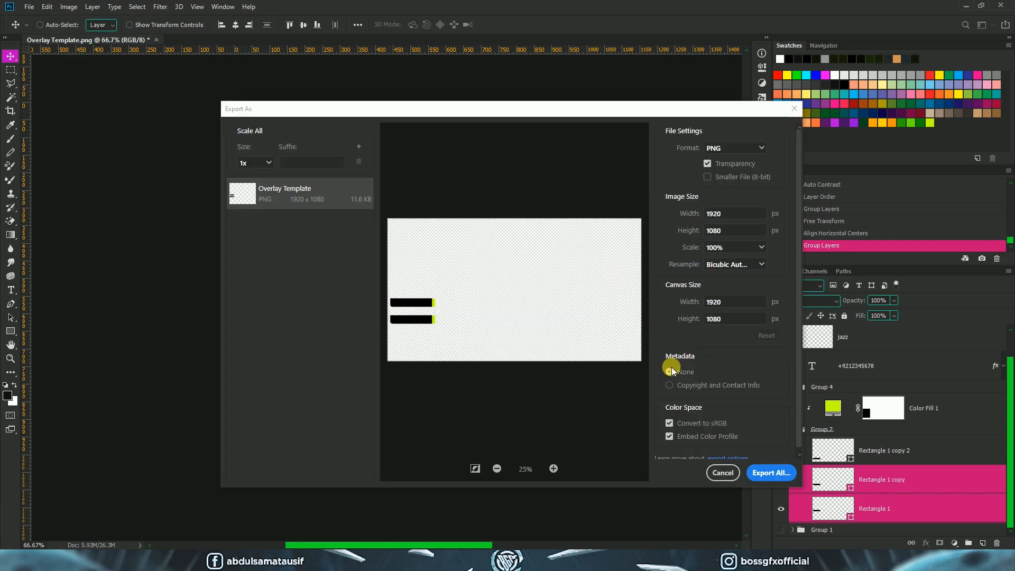
pyautogui.click(771, 473)
pyautogui.click(126, 233)
pyautogui.moveTo(126, 238); pyautogui.dragTo(62, 249)
pyautogui.write('2.png')
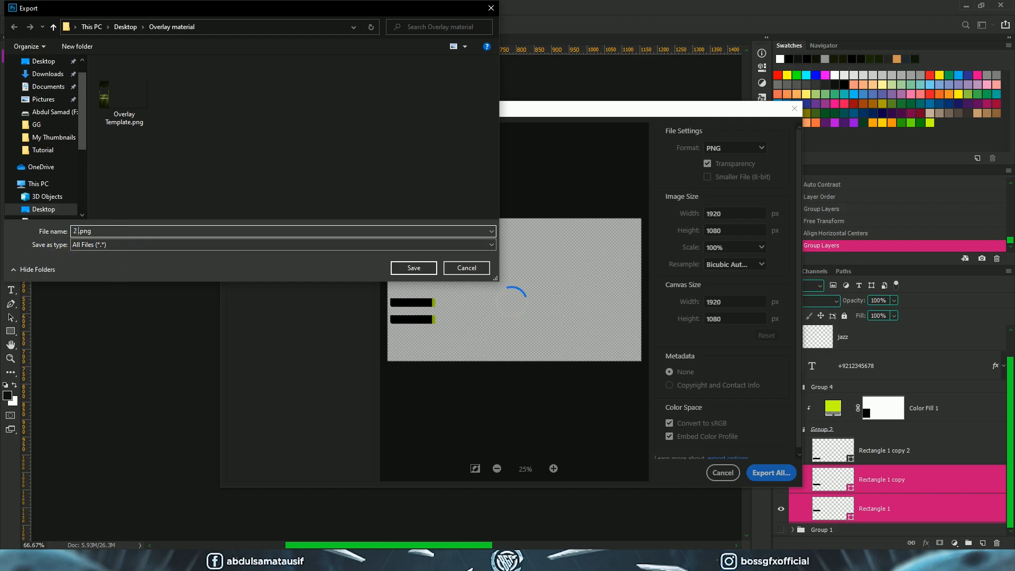
pyautogui.click(414, 268)
# - Select the Rectangle 1 copy 2 bar and export it alone as a PNG named 1 bar.png into the Overlay material folder
pyautogui.click(920, 457)
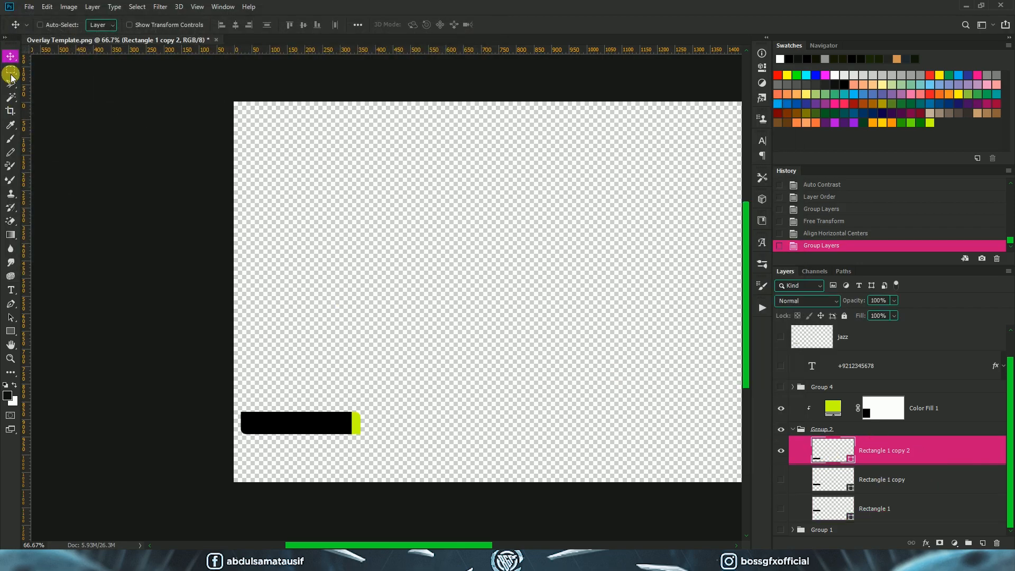
pyautogui.click(29, 6)
pyautogui.moveTo(57, 151)
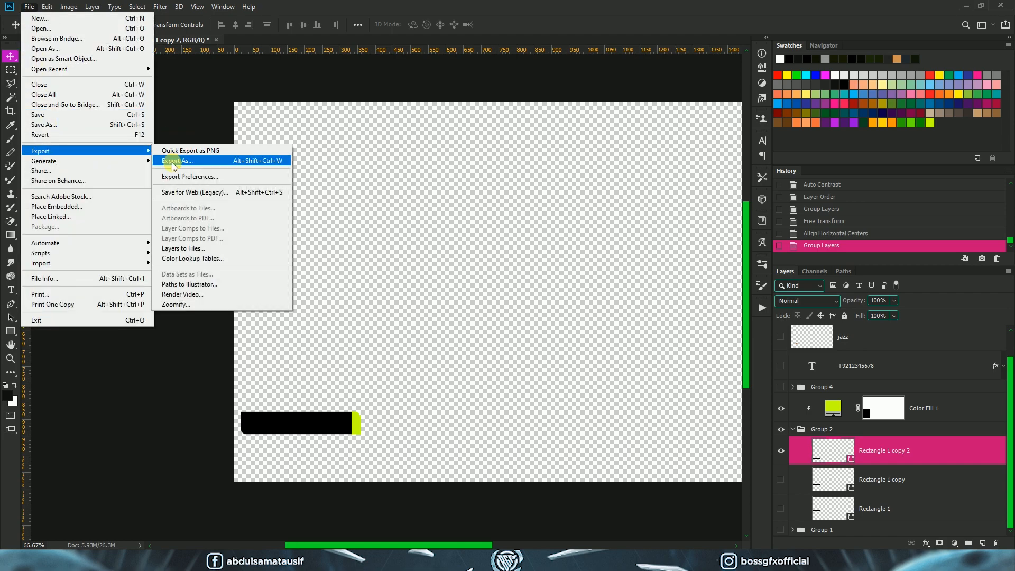
pyautogui.click(173, 161)
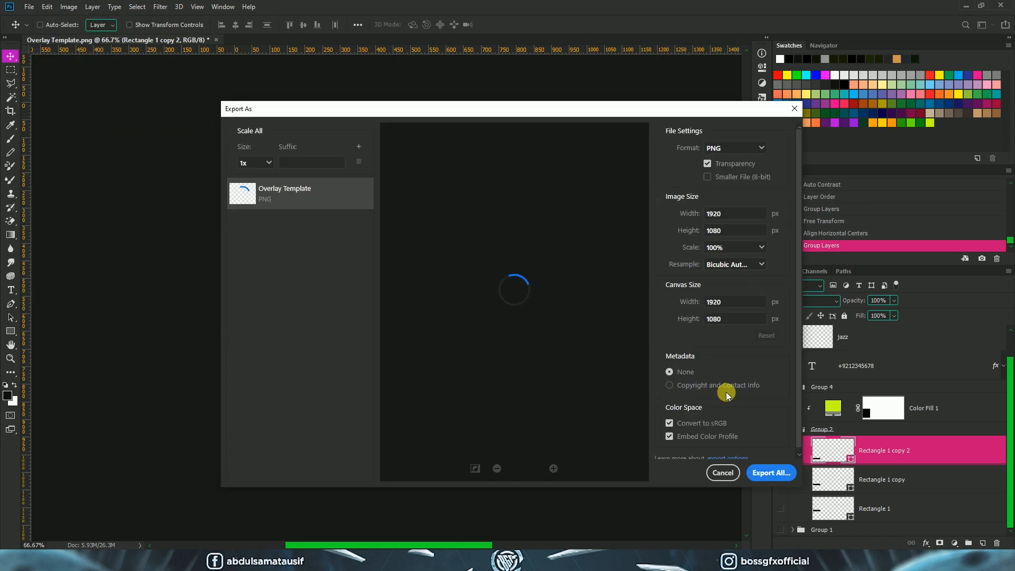
pyautogui.click(772, 472)
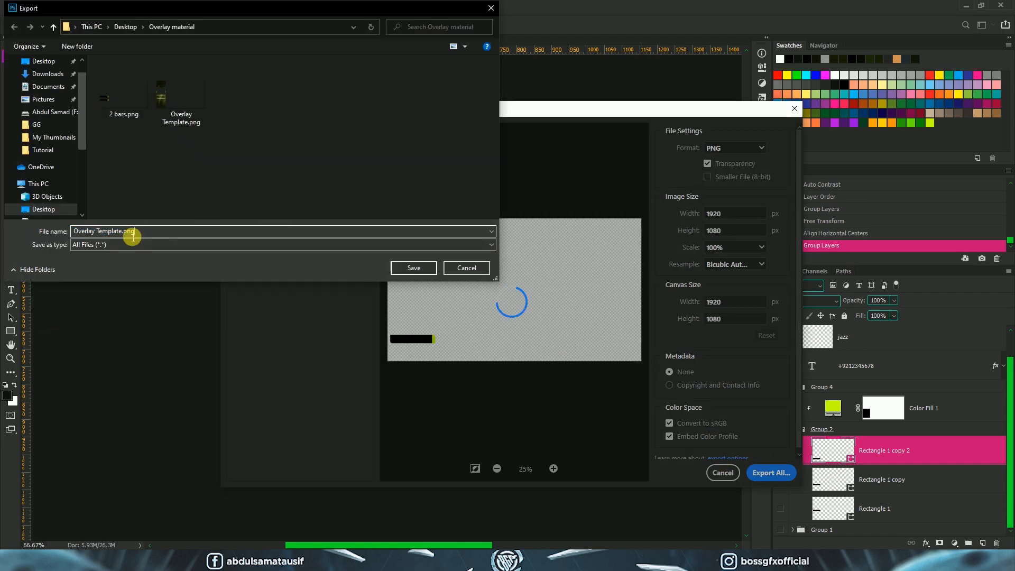
pyautogui.write('1')
pyautogui.press('Return')
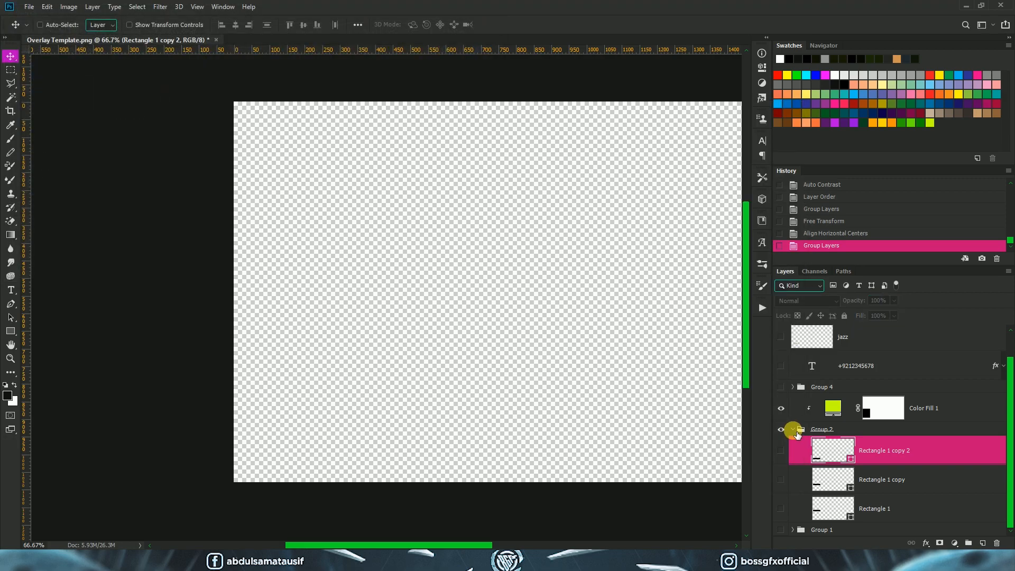
# - Turn all three bar layers in Group 2 back on, collapse the group and hide it
pyautogui.click(793, 429)
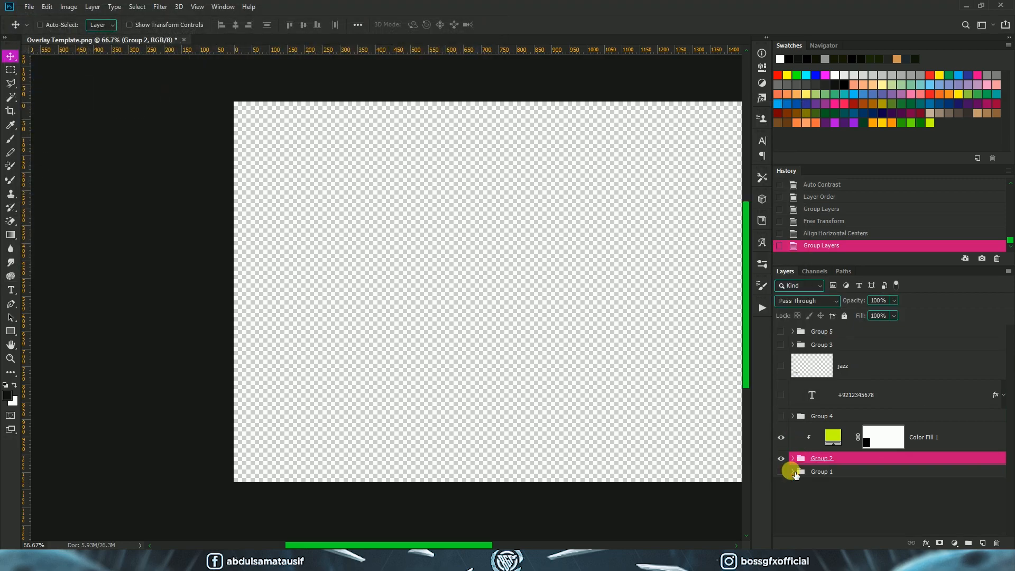
pyautogui.click(793, 459)
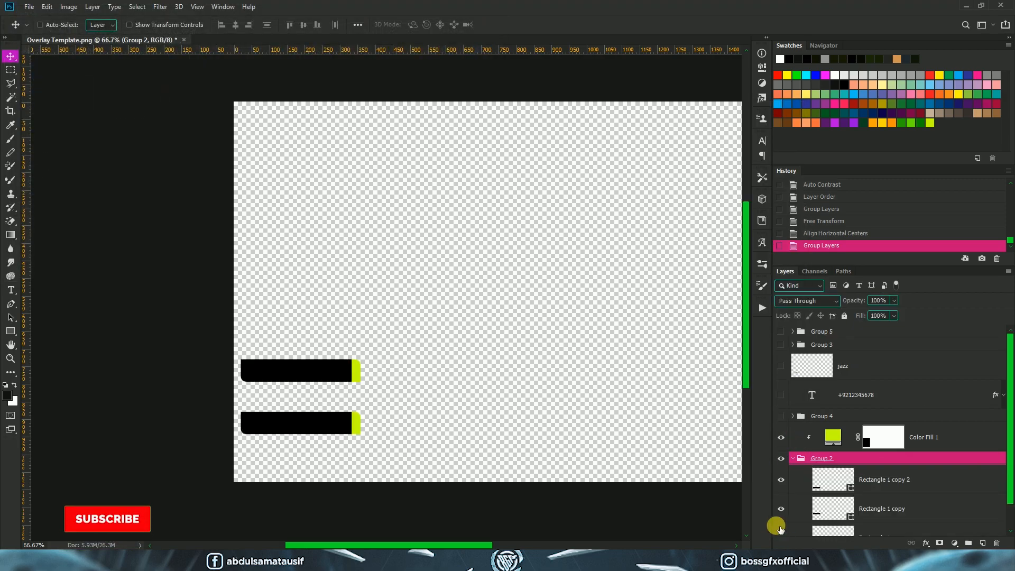
pyautogui.click(792, 459)
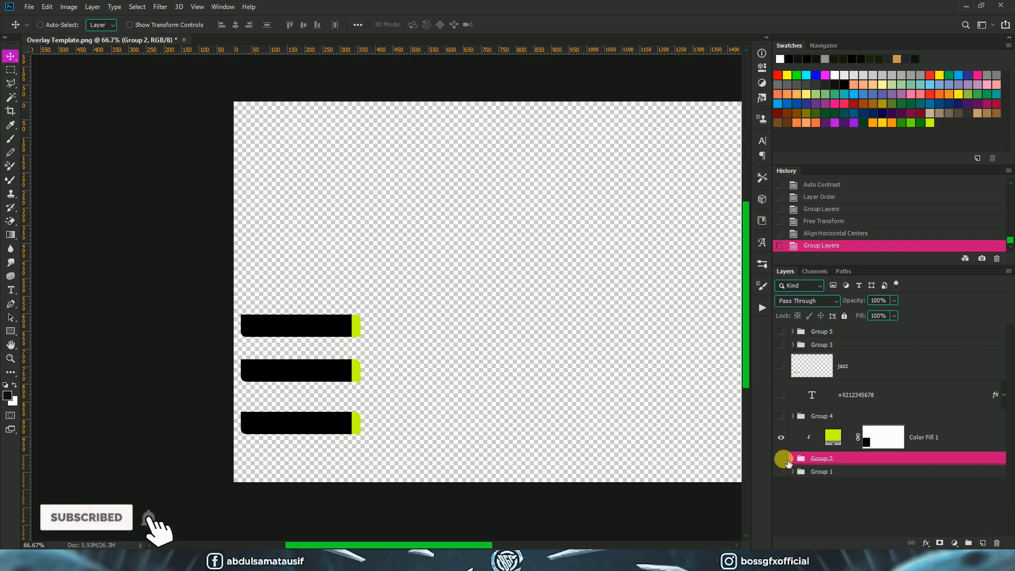
pyautogui.click(781, 459)
# - Show only the phone number text layer and export it as Number.png into the Overlay material folder
pyautogui.click(781, 416)
pyautogui.click(782, 416)
pyautogui.click(782, 397)
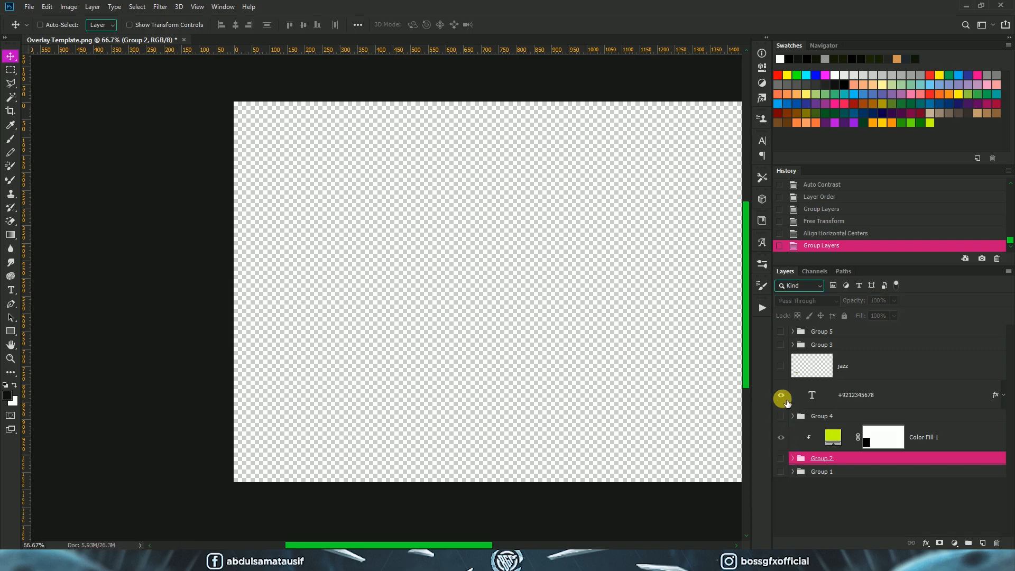
pyautogui.click(838, 396)
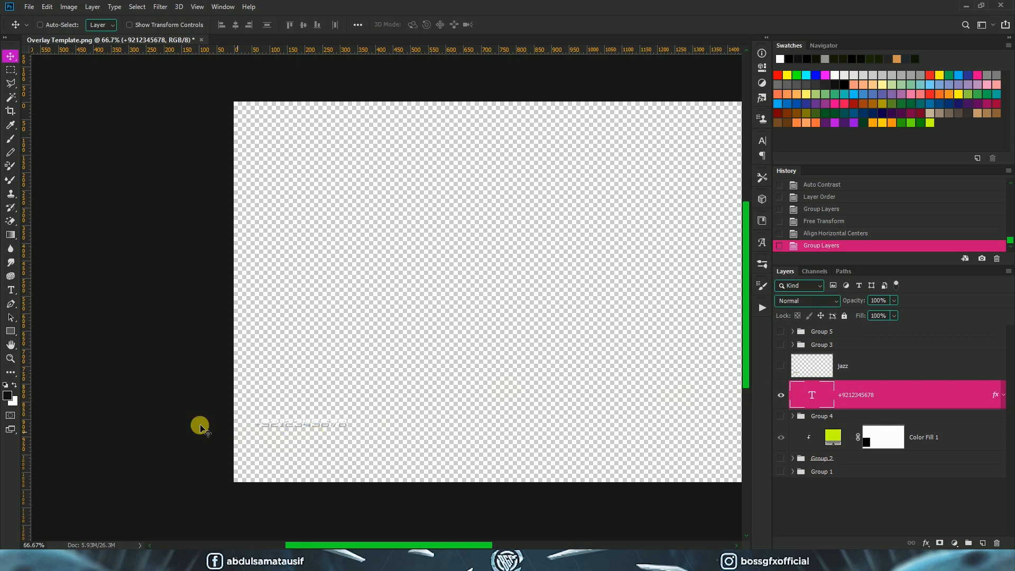
pyautogui.click(29, 7)
pyautogui.moveTo(64, 151)
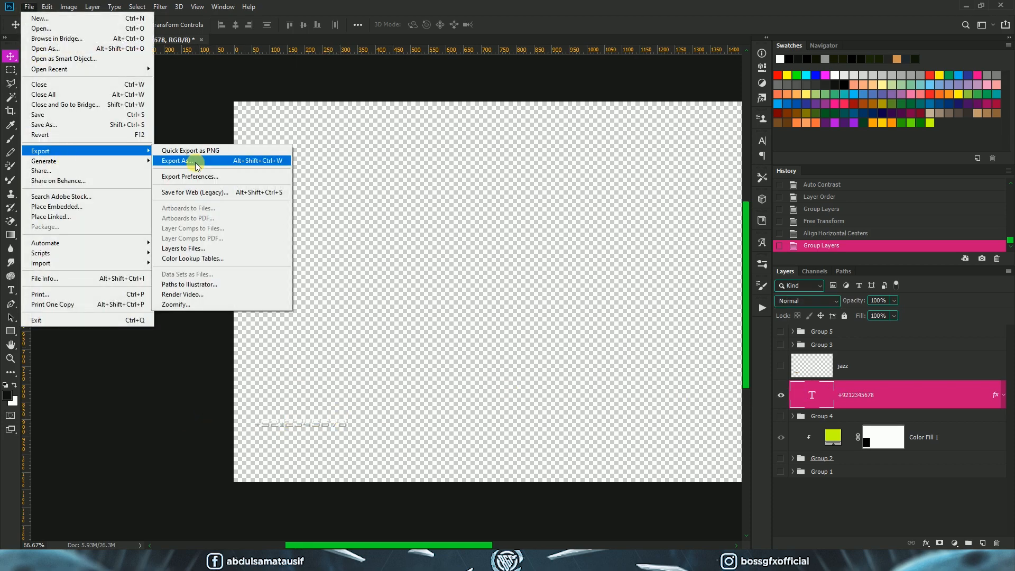
pyautogui.click(197, 164)
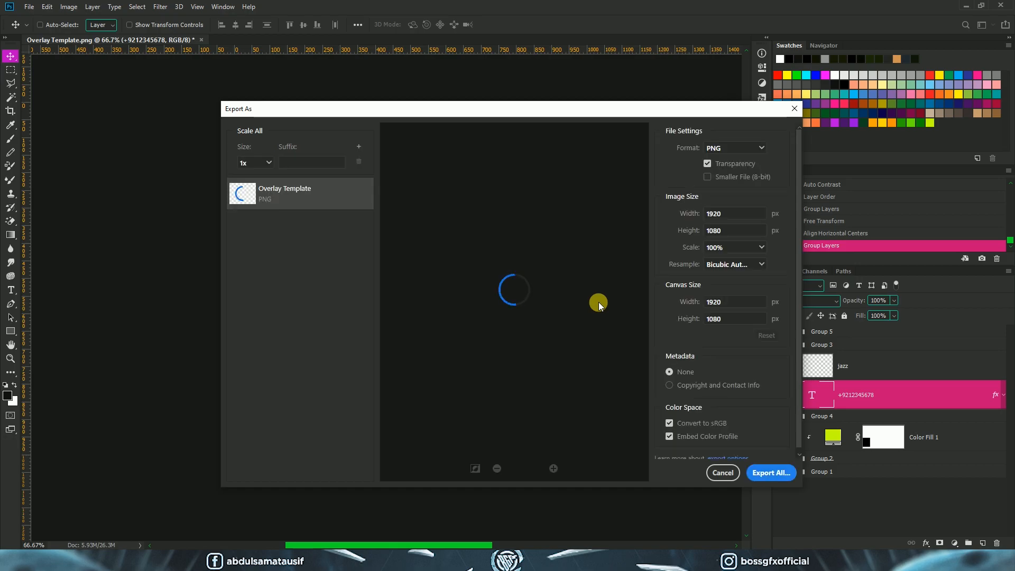
pyautogui.click(774, 474)
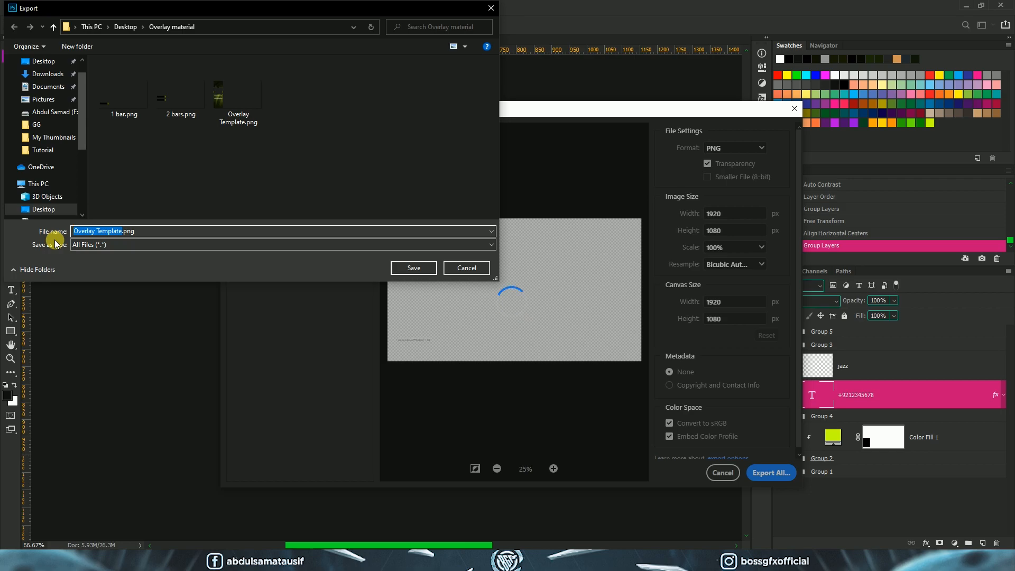
pyautogui.click(414, 267)
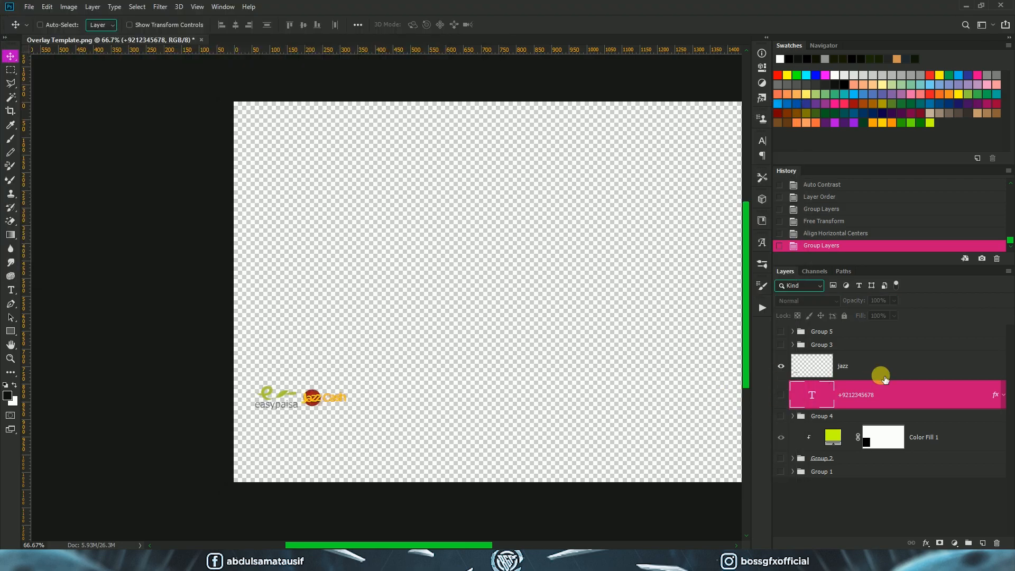
# - Select the jazz layer with the Easypaisa and JazzCash logos and export it as Jazzcash.png into the Overlay material folder
pyautogui.click(919, 377)
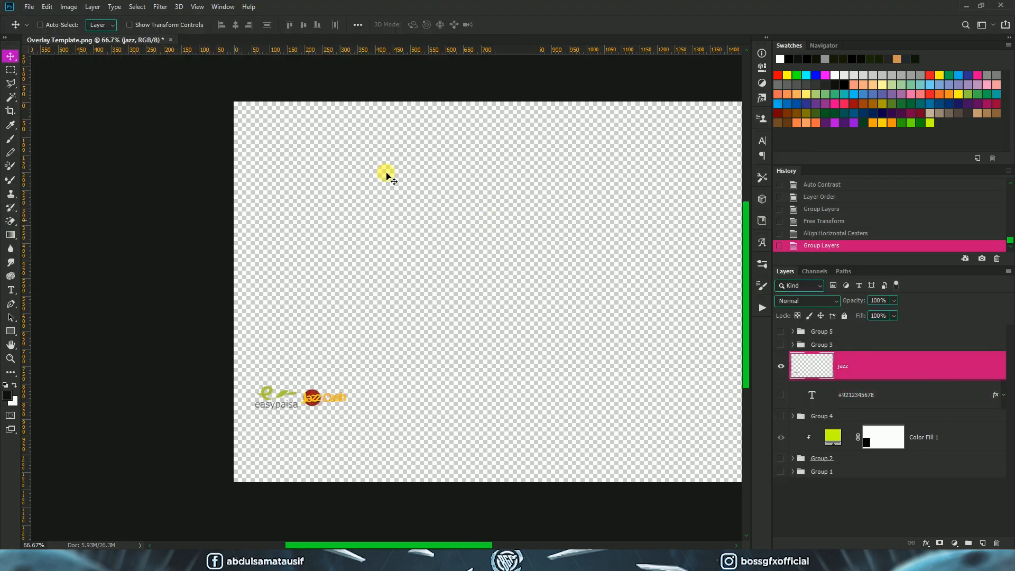
pyautogui.click(28, 6)
pyautogui.moveTo(131, 152)
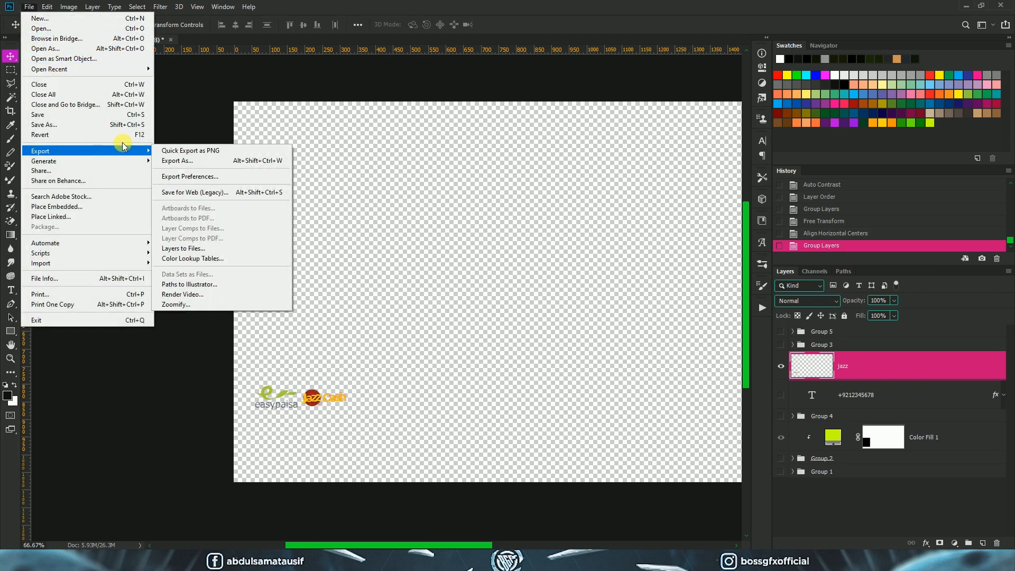
pyautogui.click(195, 162)
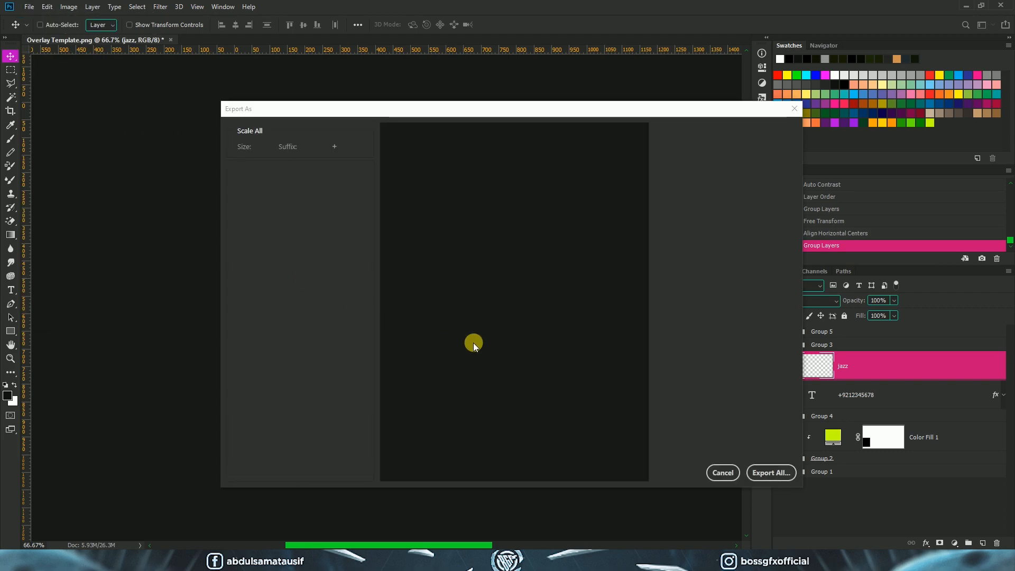
pyautogui.click(772, 473)
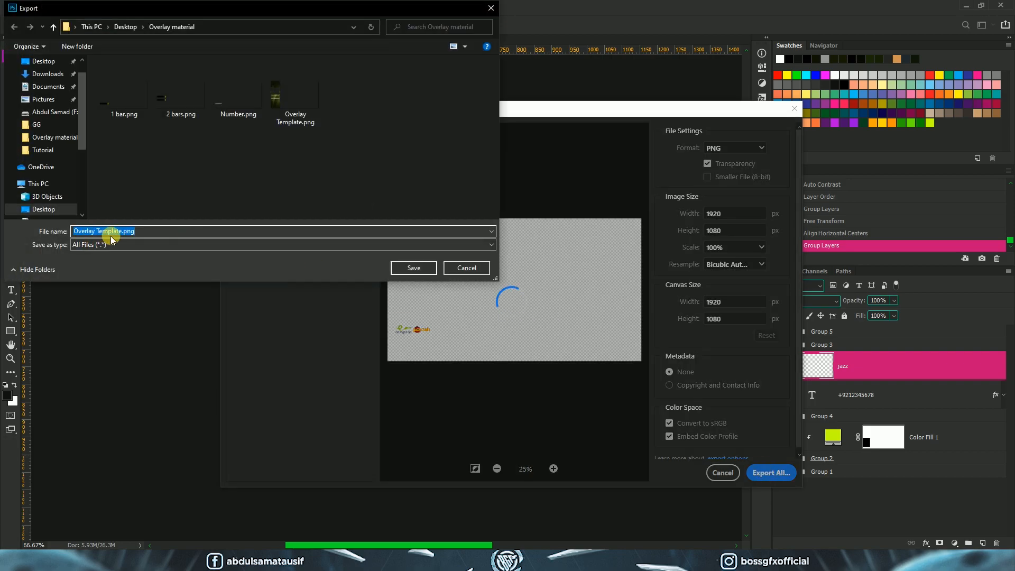
pyautogui.write('Logos')
pyautogui.click(426, 270)
# - Show only Group 3 with the social media icons and handle, and export it as Socials.png into the Overlay material folder
pyautogui.keyDown('alt'); pyautogui.click(781, 345); pyautogui.keyUp('alt')
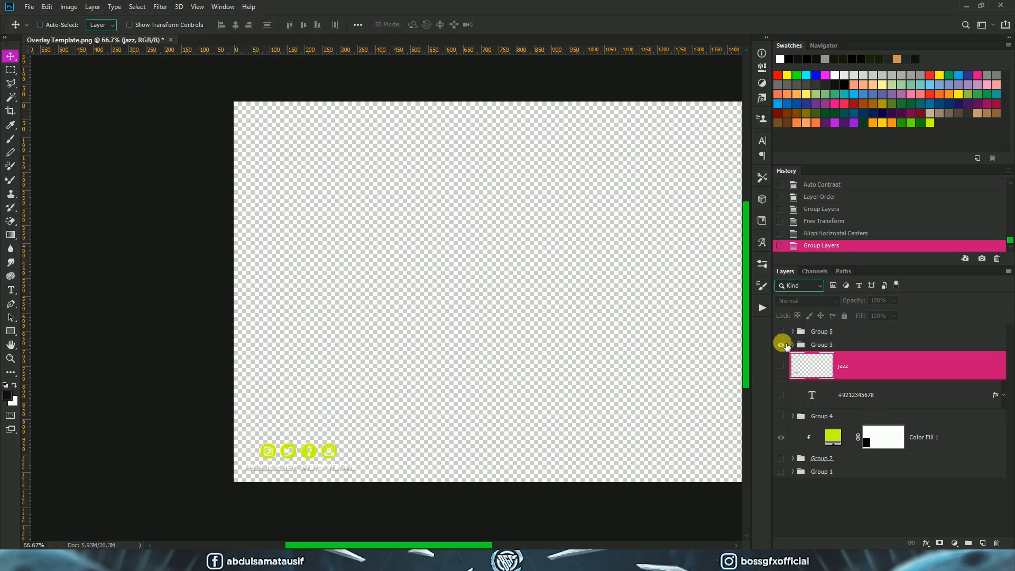
pyautogui.click(841, 347)
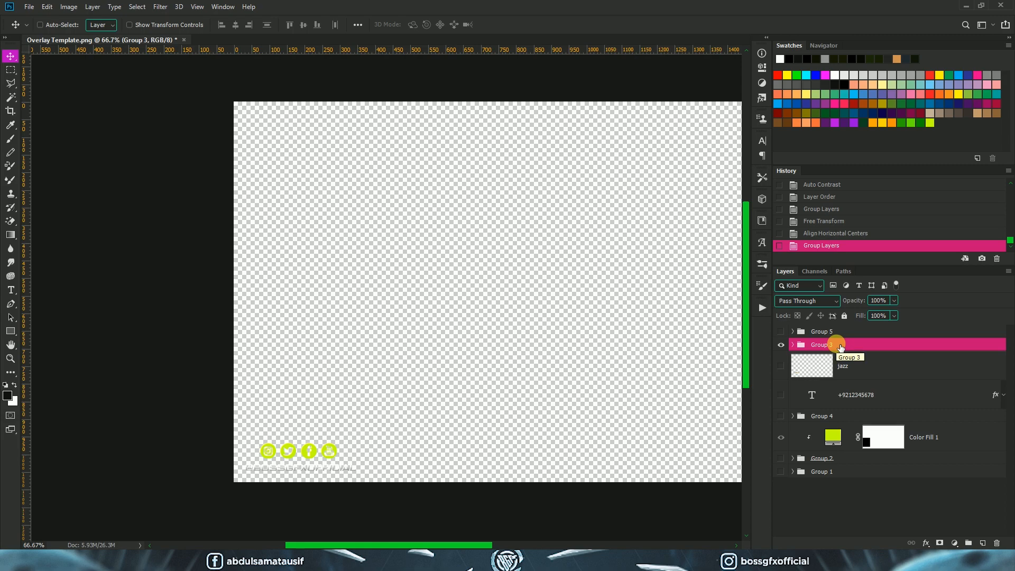
pyautogui.click(29, 6)
pyautogui.moveTo(106, 150)
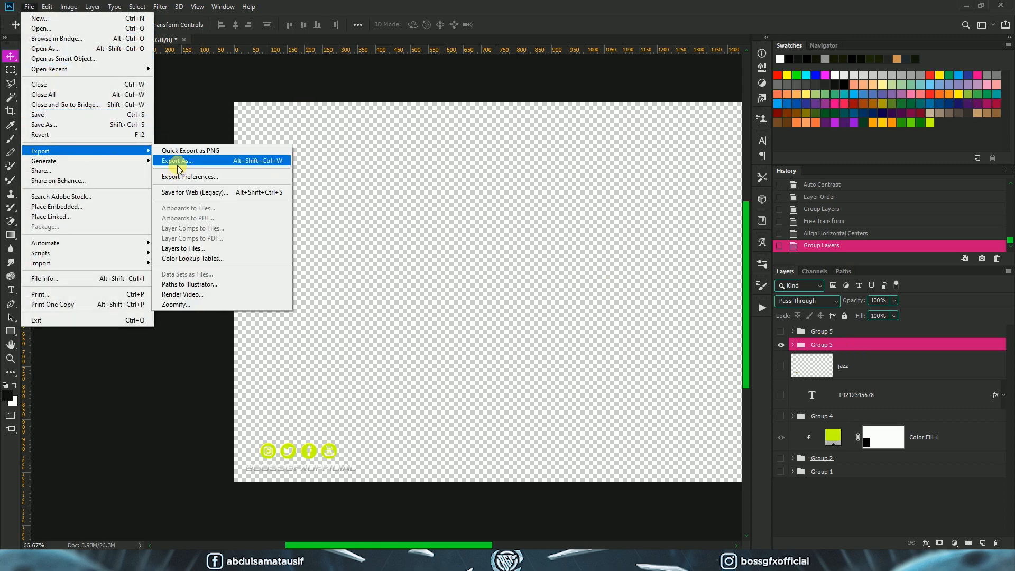
pyautogui.click(178, 164)
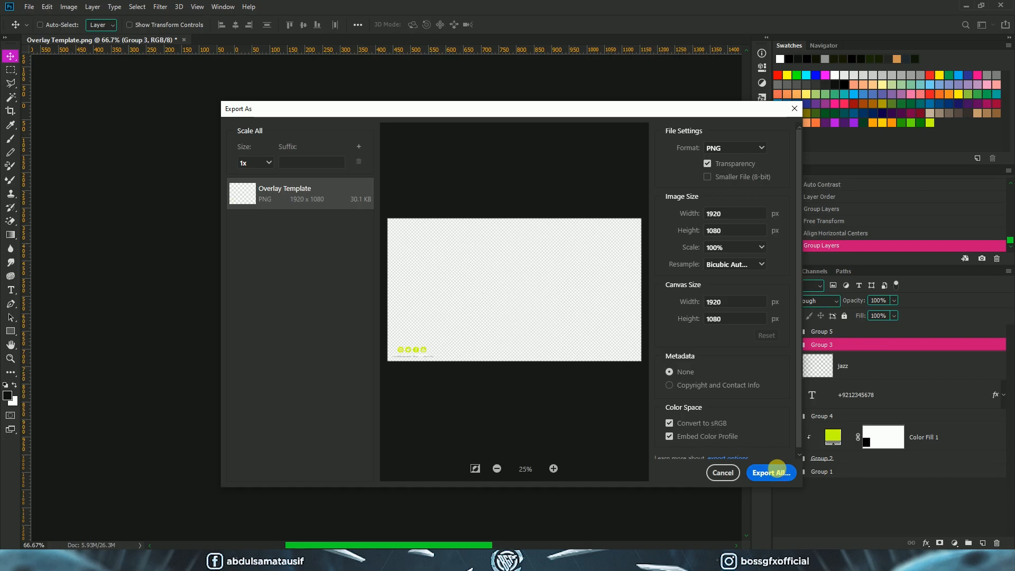
pyautogui.click(772, 472)
pyautogui.click(414, 267)
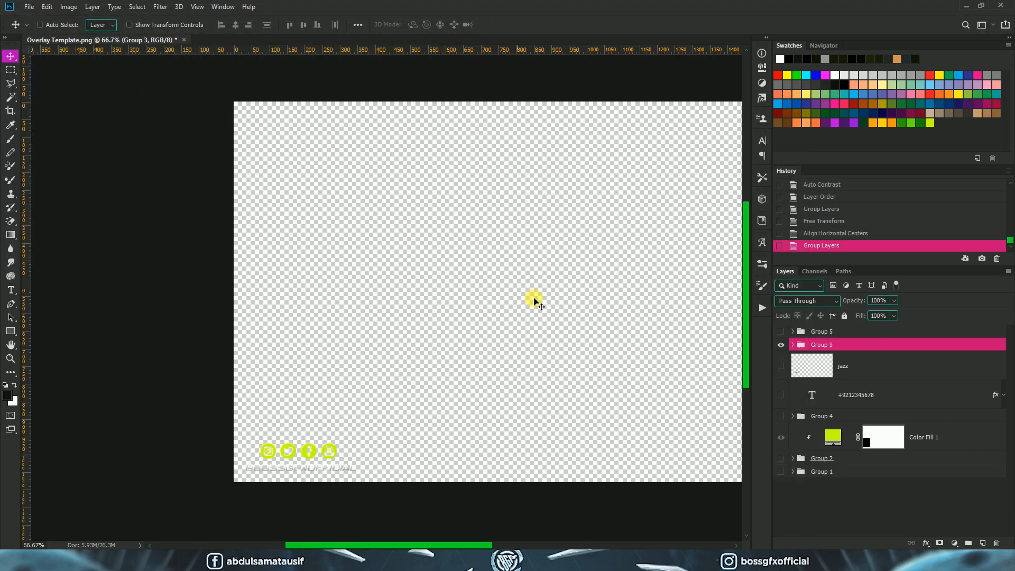
# - Hide Group 3, show Group 5 with the BOSS GFX title, and export it as Text.png into the Overlay material folder
pyautogui.click(781, 344)
pyautogui.click(781, 331)
pyautogui.click(849, 332)
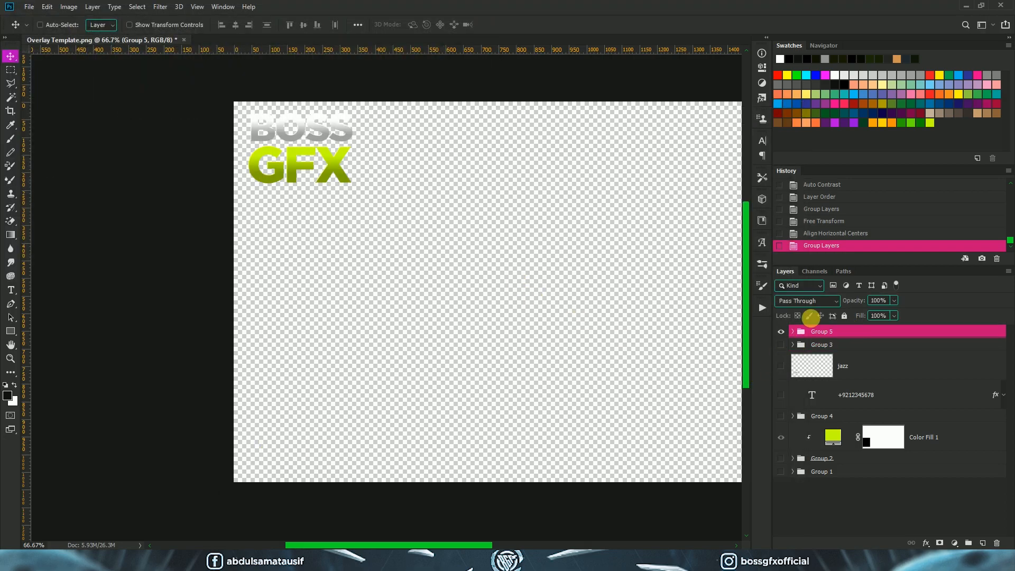
pyautogui.click(32, 6)
pyautogui.moveTo(75, 150)
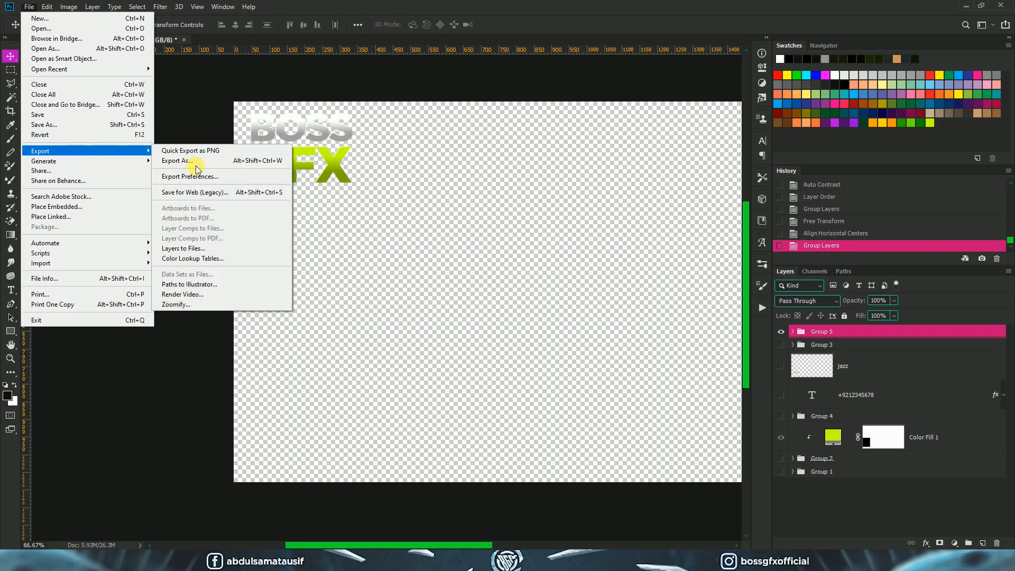
pyautogui.click(193, 161)
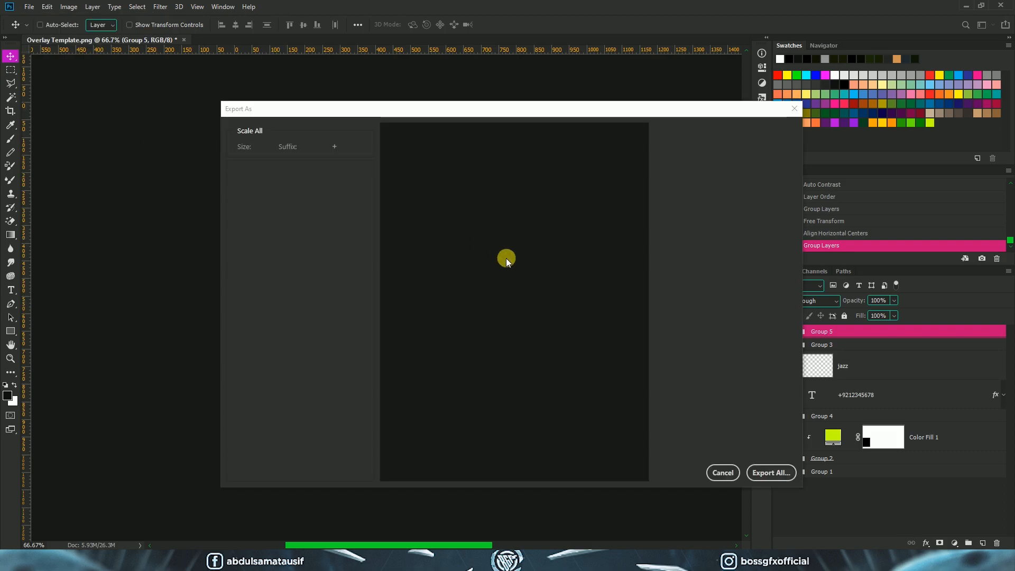
pyautogui.click(772, 473)
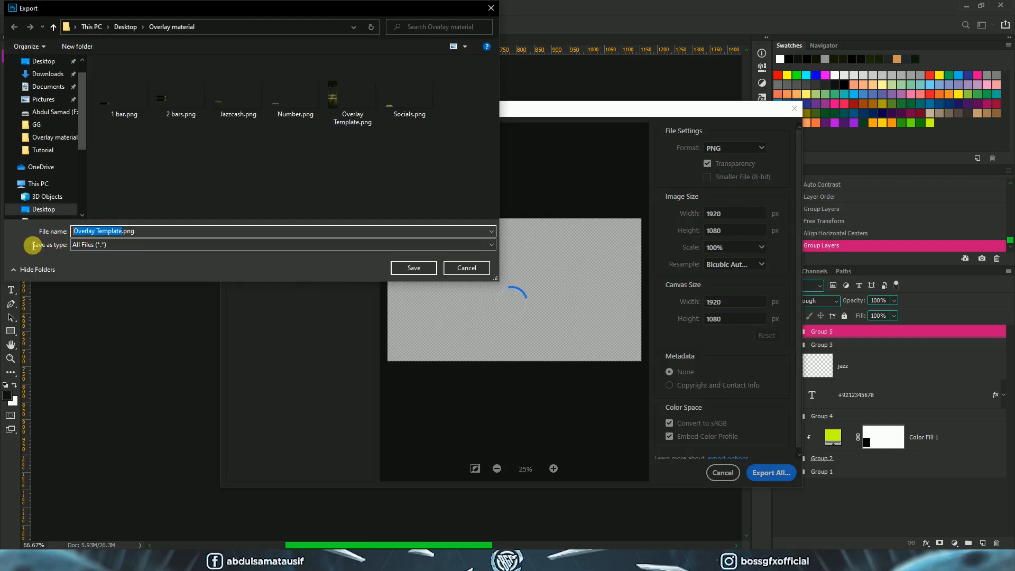
pyautogui.write('Testing')
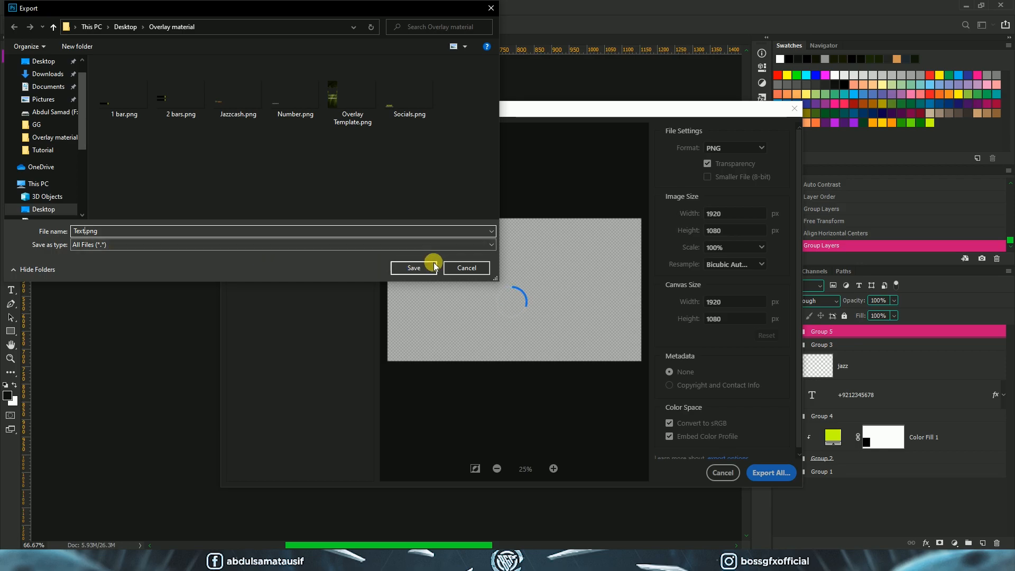
pyautogui.click(431, 267)
# - Hide Group 5 and move the Pubg Girl layer out of it to the top of the layer stack
pyautogui.moveTo(782, 470)
pyautogui.mouseDown()
pyautogui.moveTo(782, 459)
pyautogui.moveTo(781, 471)
pyautogui.mouseUp()
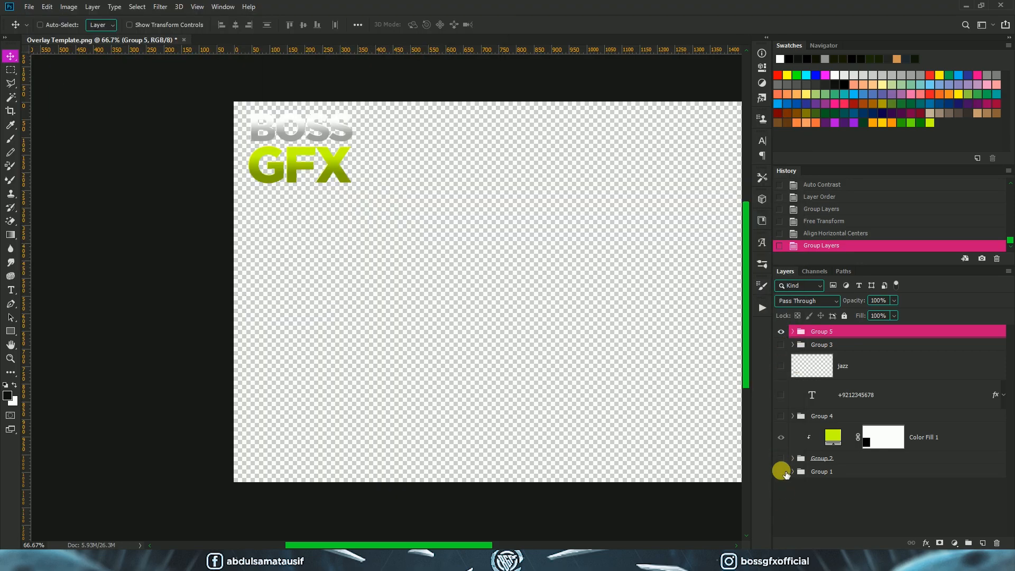
pyautogui.click(783, 332)
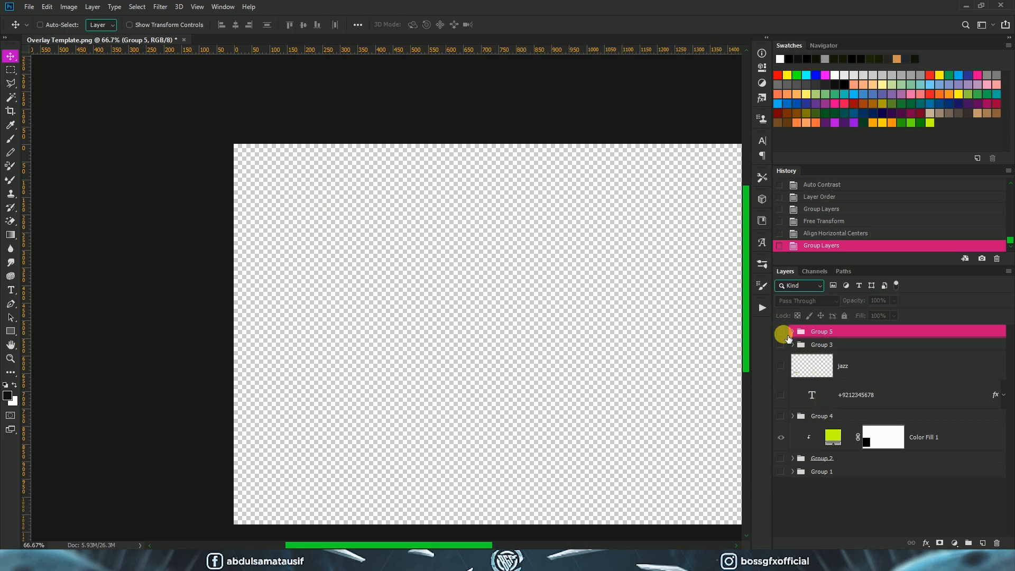
pyautogui.click(793, 331)
pyautogui.moveTo(875, 355); pyautogui.dragTo(877, 326)
pyautogui.click(799, 365)
pyautogui.click(793, 361)
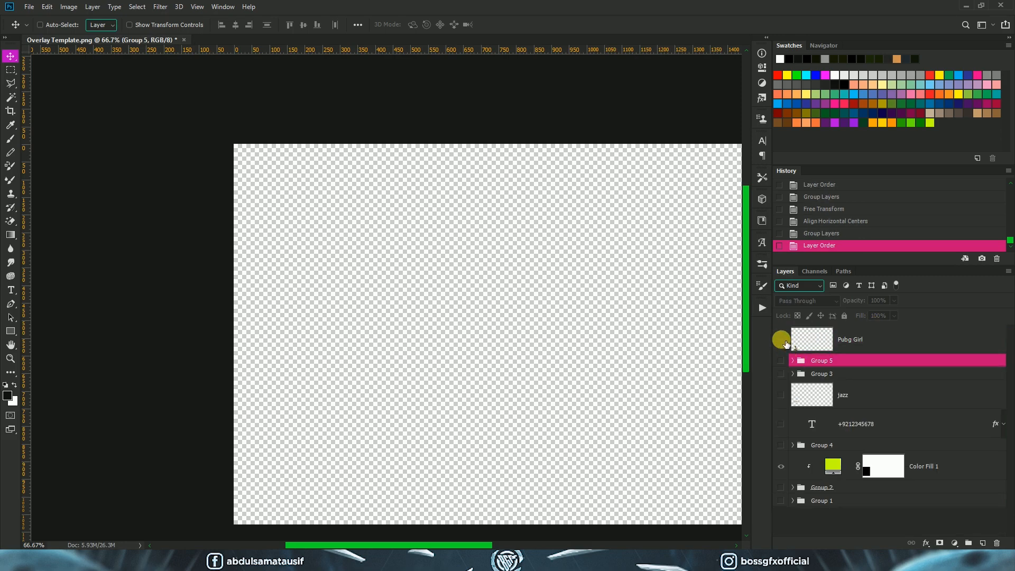
# - Show the Pubg Girl layer on its own and export it as Pubg.png with transparency to the Overlay material folder
pyautogui.click(781, 339)
pyautogui.click(862, 339)
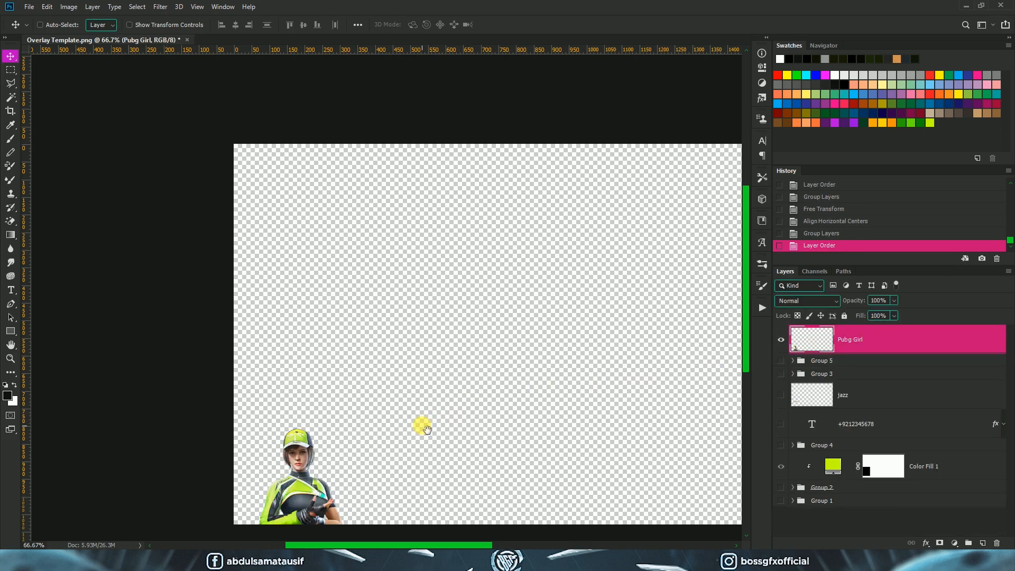
pyautogui.click(29, 6)
pyautogui.click(180, 137)
pyautogui.click(771, 472)
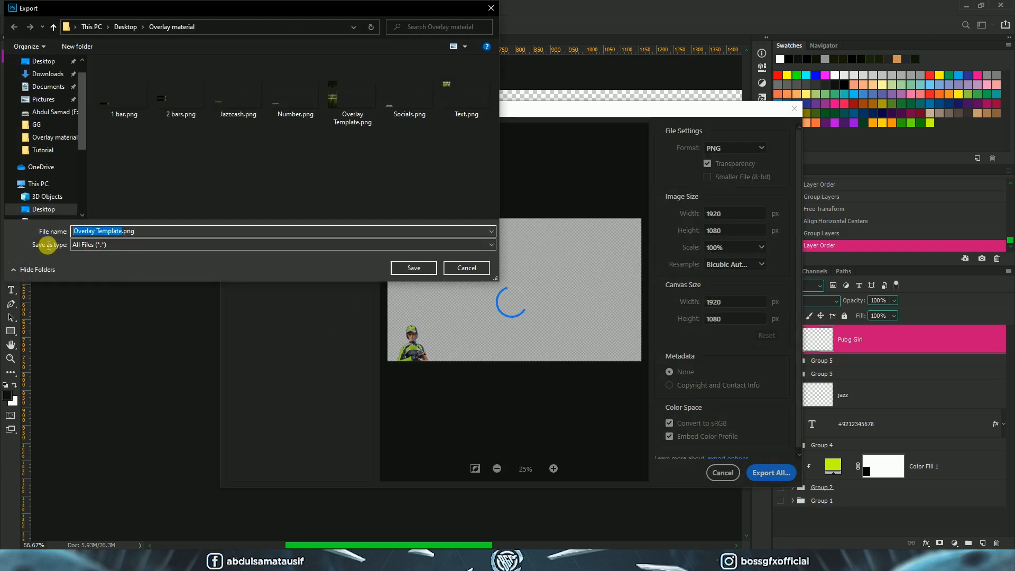
pyautogui.click(414, 267)
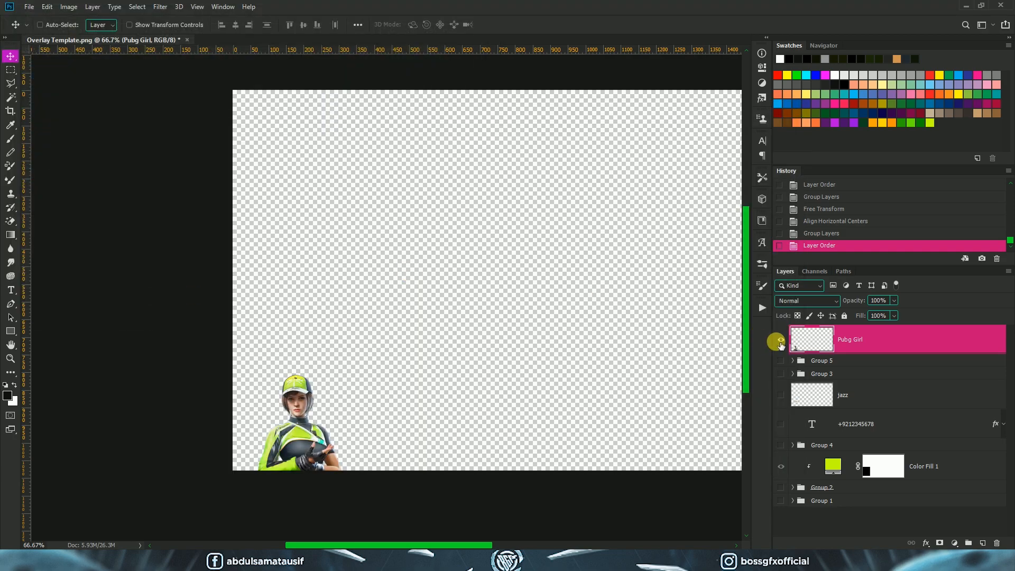
pyautogui.rightClick(939, 340)
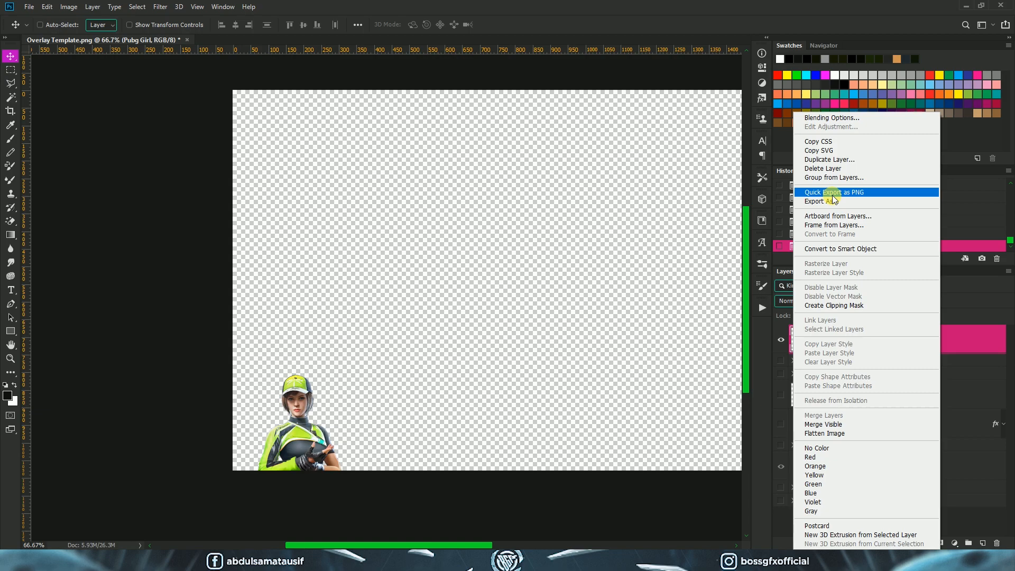
pyautogui.click(484, 262)
pyautogui.moveTo(515, 276); pyautogui.dragTo(353, 298)
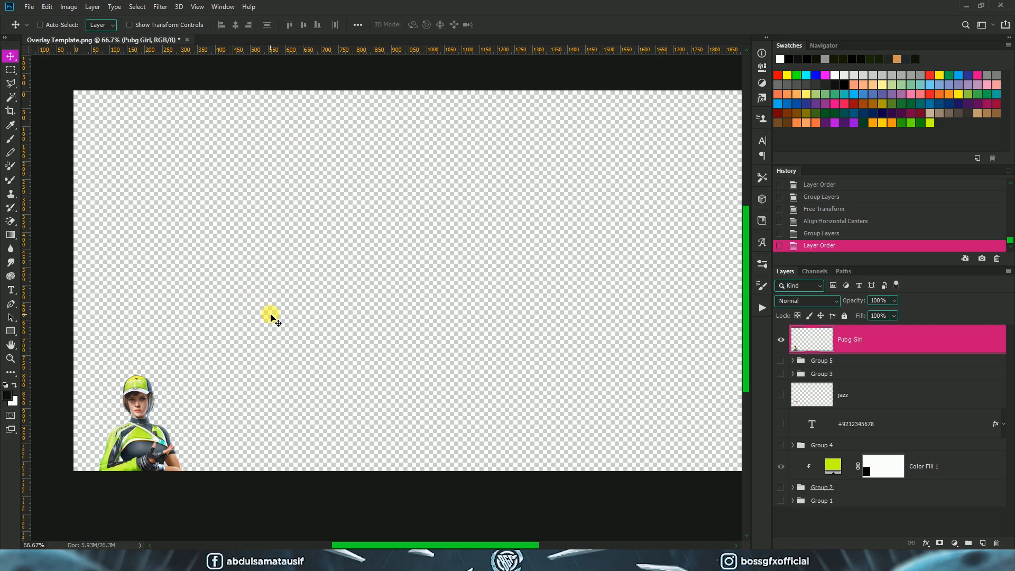
pyautogui.rightClick(909, 340)
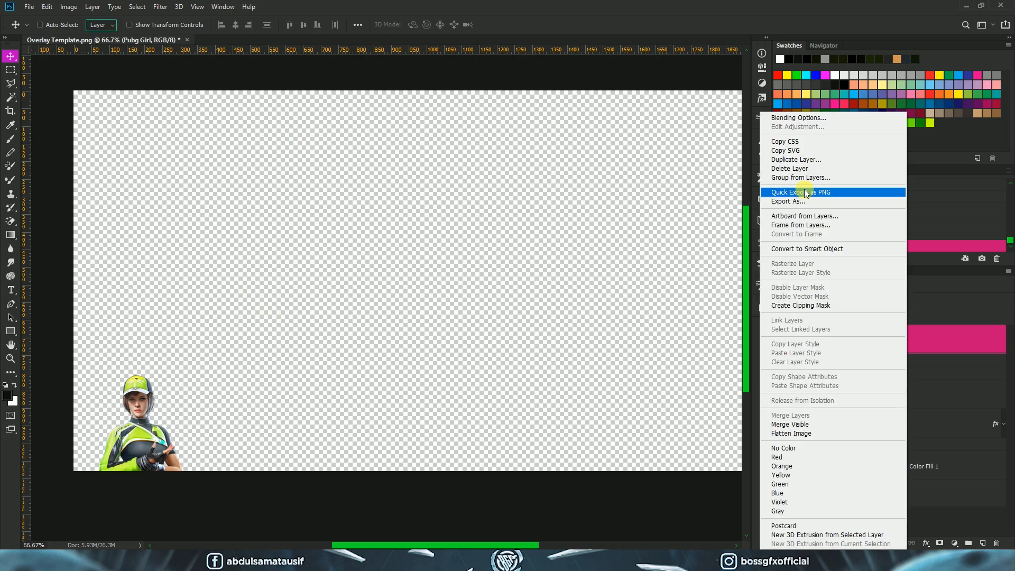
pyautogui.click(522, 198)
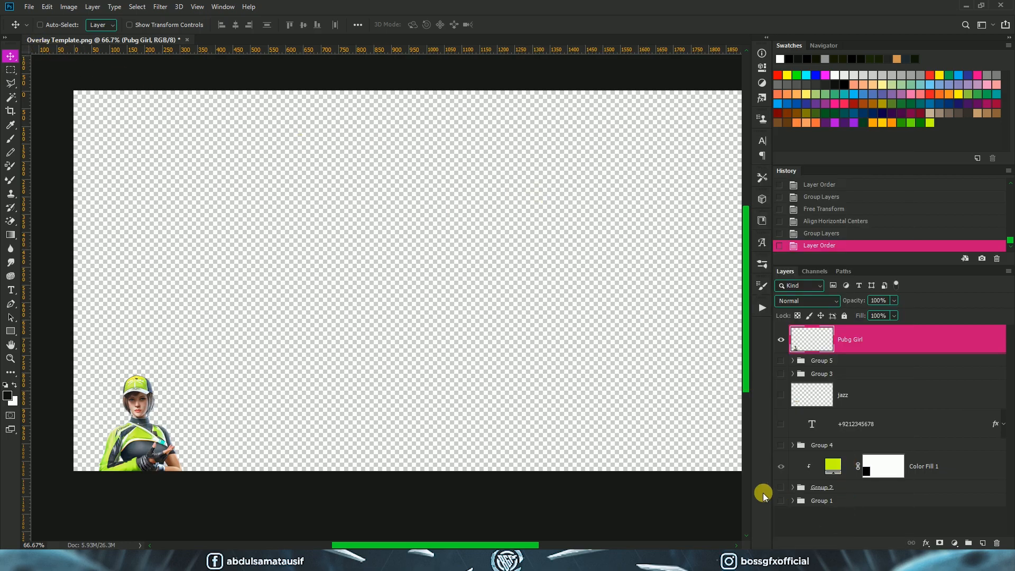
# - Make all overlay groups, the number text and the jazz layer visible, and hide the Pubg Girl layer
pyautogui.moveTo(781, 501); pyautogui.dragTo(781, 488)
pyautogui.click(781, 445)
pyautogui.moveTo(782, 424); pyautogui.dragTo(781, 361)
pyautogui.click(781, 340)
# - Save the document as Overlay Template.psd in the Tutorial folder, and close both the document and Photoshop
pyautogui.click(29, 7)
pyautogui.click(72, 125)
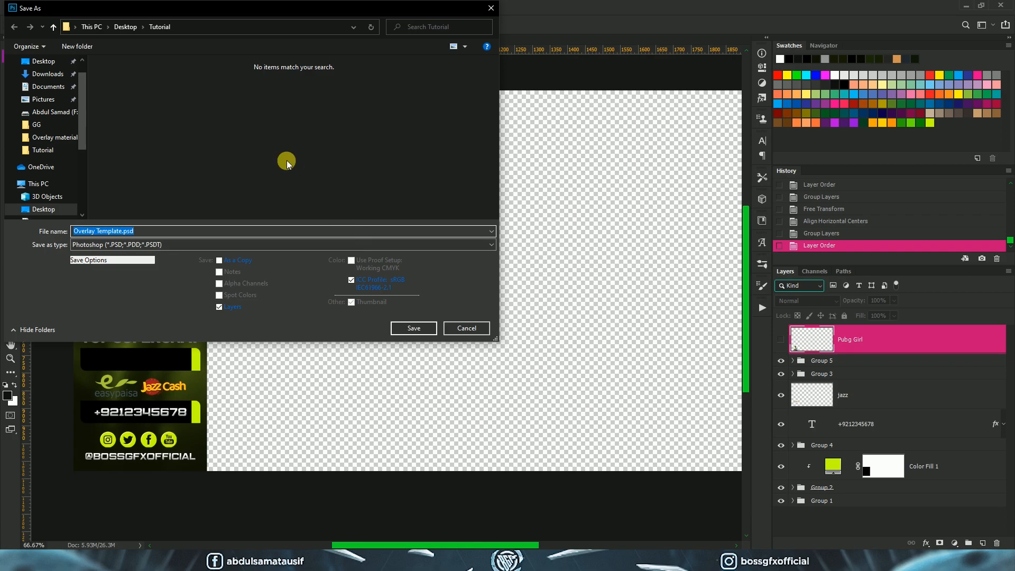
pyautogui.click(414, 327)
pyautogui.click(632, 159)
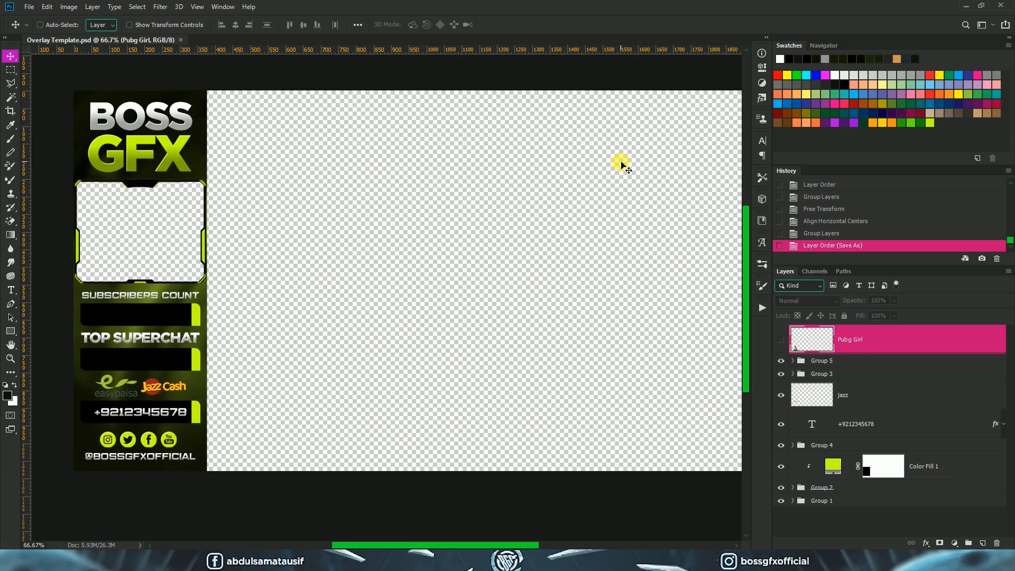
pyautogui.click(180, 40)
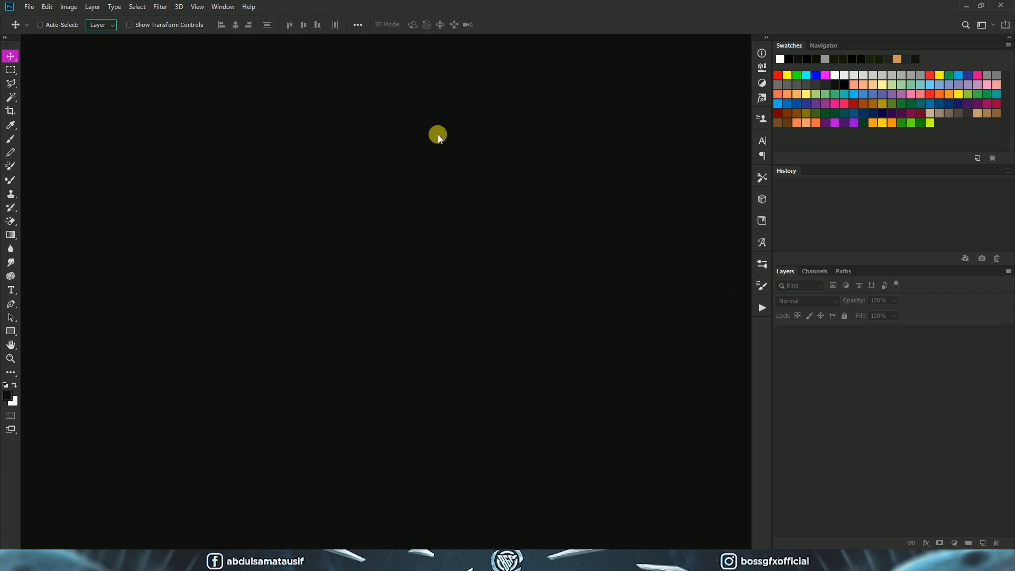
pyautogui.click(999, 7)
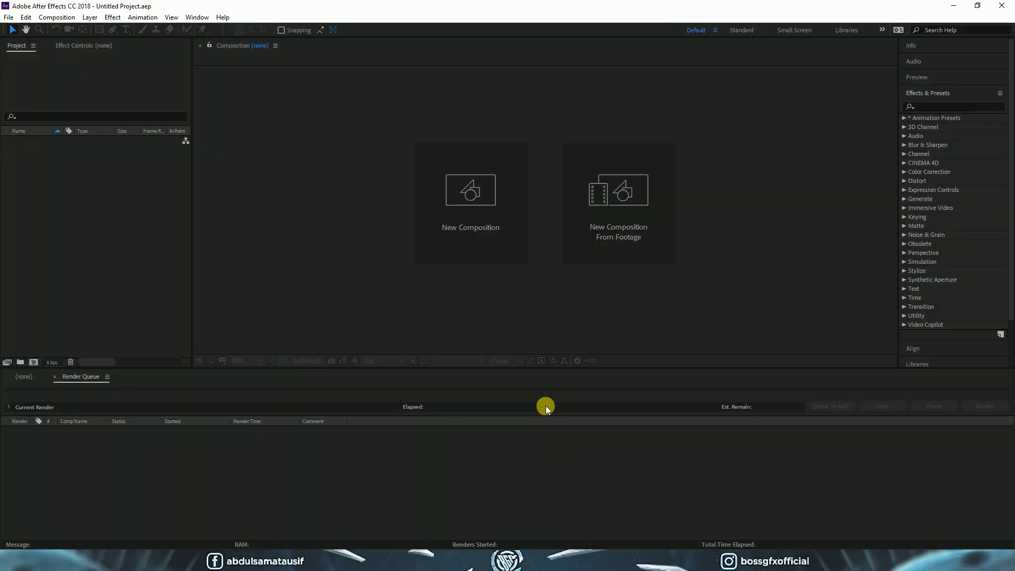
# - In After Effects, create a 1920 × 1080 px composition at 60 frames per second with a duration of 15 seconds
pyautogui.click(468, 246)
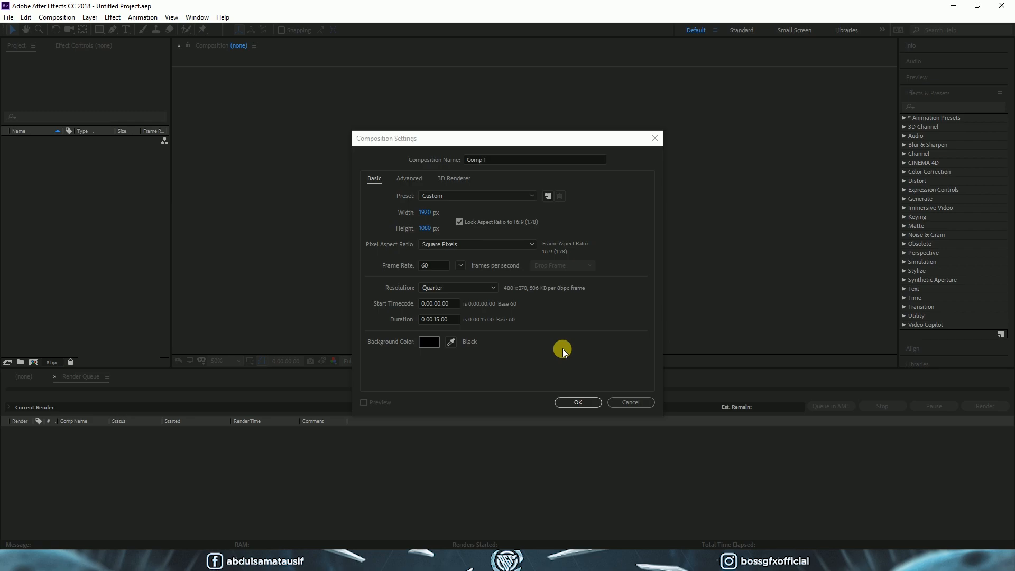
pyautogui.click(574, 402)
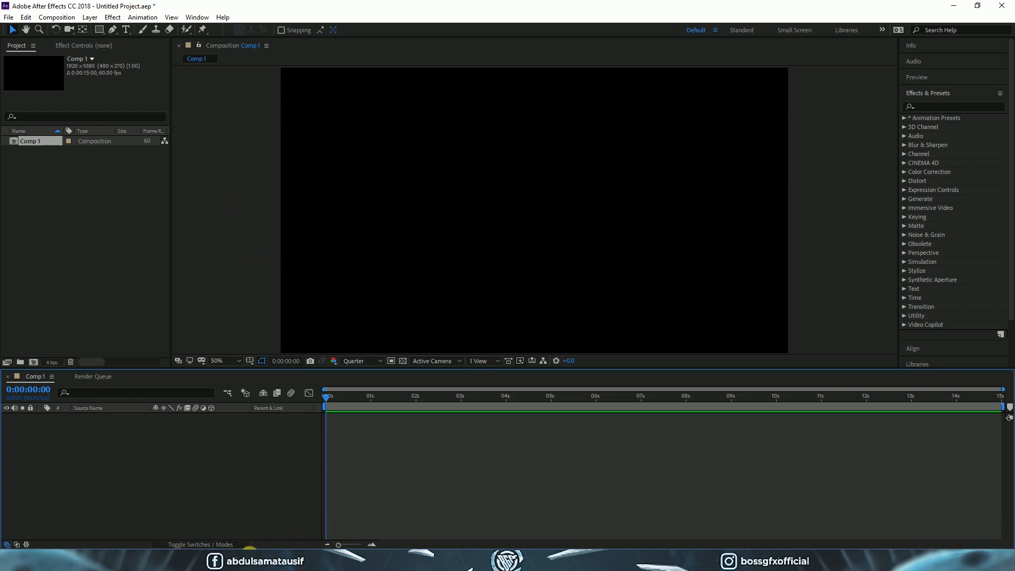
# - Import all eight exported PNG files from the Overlay material folder into the project
pyautogui.press('super+d')
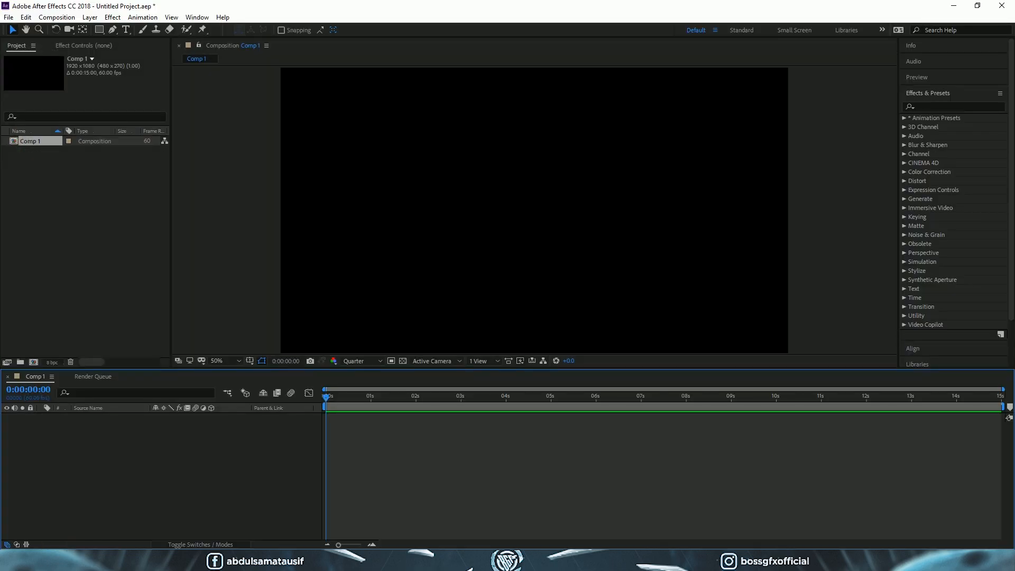
pyautogui.click(110, 560)
pyautogui.click(151, 538)
pyautogui.rightClick(294, 302)
pyautogui.click(402, 341)
pyautogui.click(977, 6)
pyautogui.moveTo(805, 276); pyautogui.dragTo(27, 173)
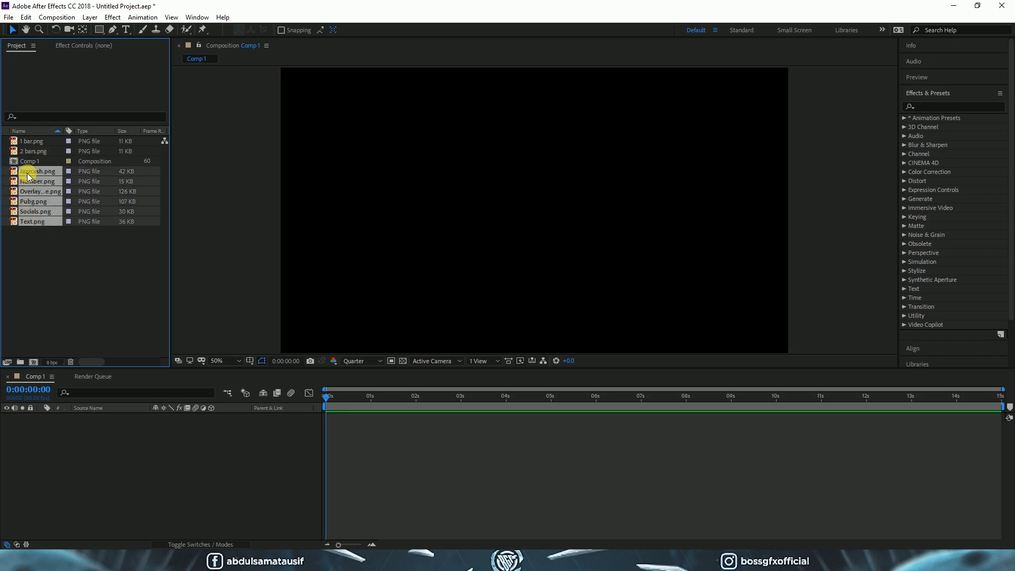
# - Add all eight imported PNG files as layers in the Comp 1 timeline
pyautogui.keyDown('ctrl'); pyautogui.click(30, 151); pyautogui.keyUp('ctrl')
pyautogui.keyDown('ctrl'); pyautogui.click(31, 143); pyautogui.keyUp('ctrl')
pyautogui.moveTo(30, 219); pyautogui.dragTo(50, 450)
pyautogui.click(39, 504)
# - Order the layers from the top as Text, 2 bars, 1 bar, Number, Socials, Jazzcash, Pubg, Overlay Template; lock the last two and hide Pubg
pyautogui.click(61, 483)
pyautogui.moveTo(92, 439); pyautogui.dragTo(93, 492)
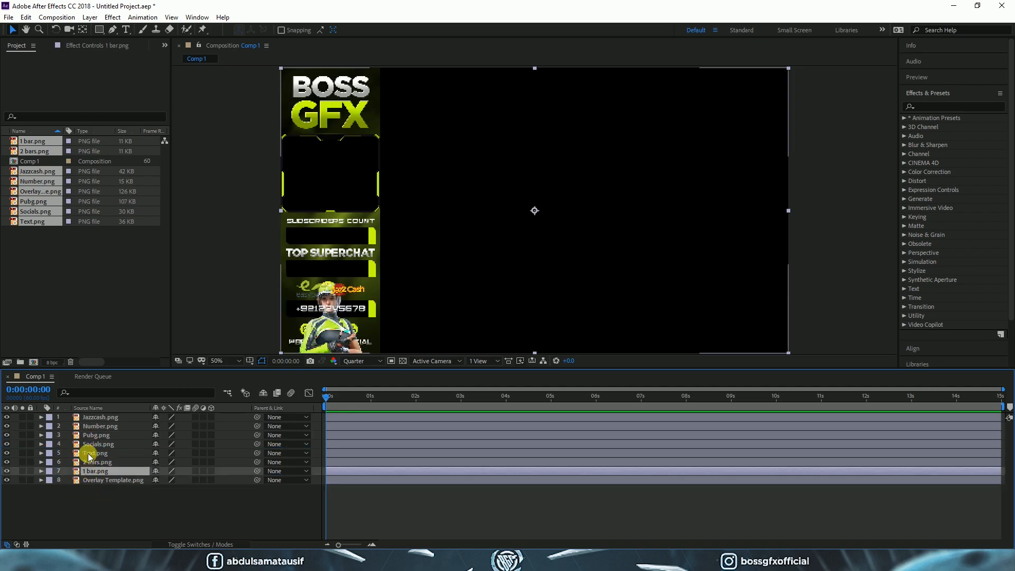
pyautogui.click(95, 419)
pyautogui.moveTo(96, 421); pyautogui.dragTo(94, 472)
pyautogui.moveTo(102, 422); pyautogui.dragTo(102, 465)
pyautogui.moveTo(100, 426)
pyautogui.mouseDown()
pyautogui.moveTo(105, 469)
pyautogui.moveTo(101, 438)
pyautogui.mouseUp()
pyautogui.moveTo(100, 428); pyautogui.dragTo(100, 475)
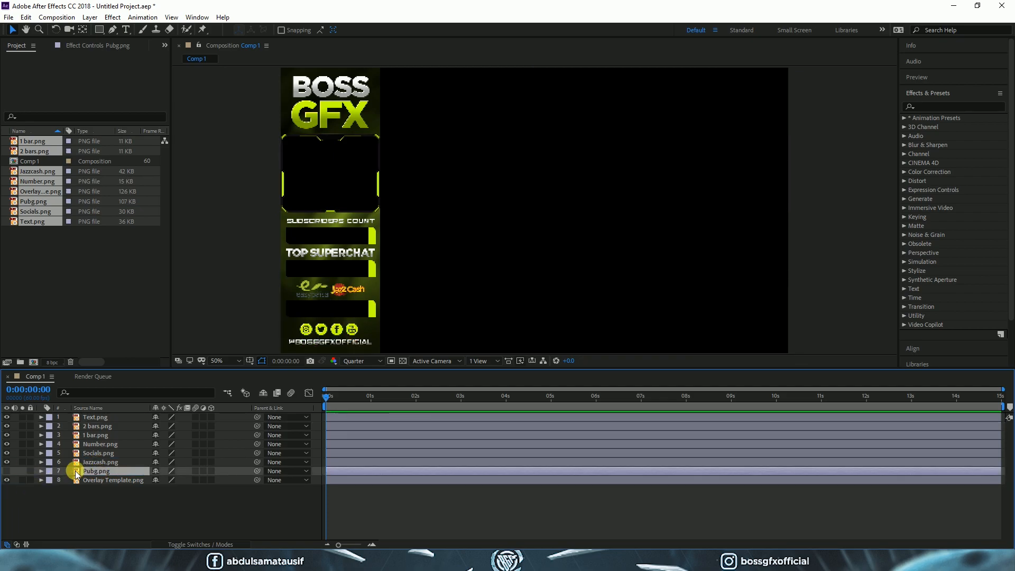
pyautogui.moveTo(30, 480); pyautogui.dragTo(31, 471)
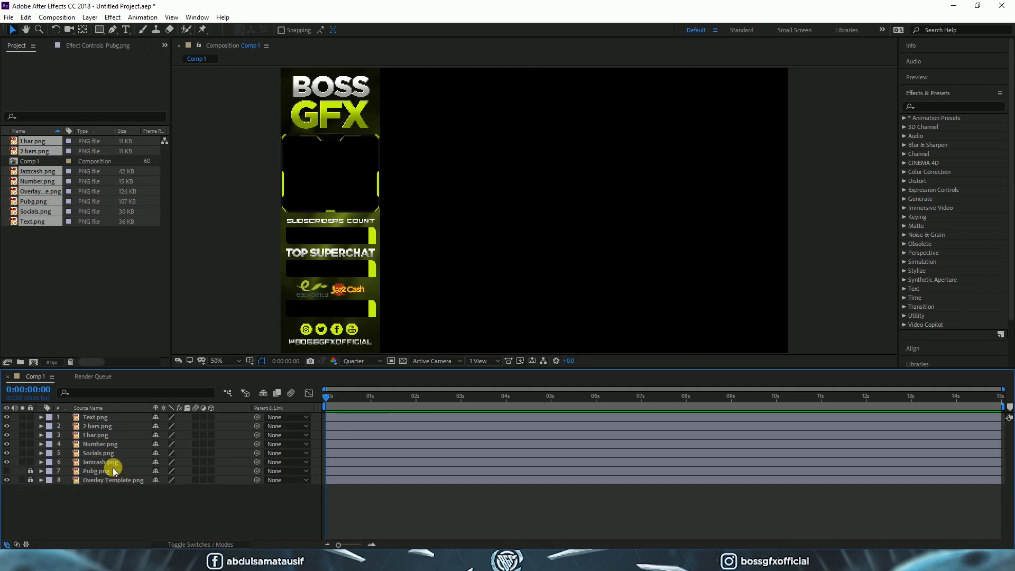
# - Duplicate the Text.png layer and lock the upper copy
pyautogui.click(99, 419)
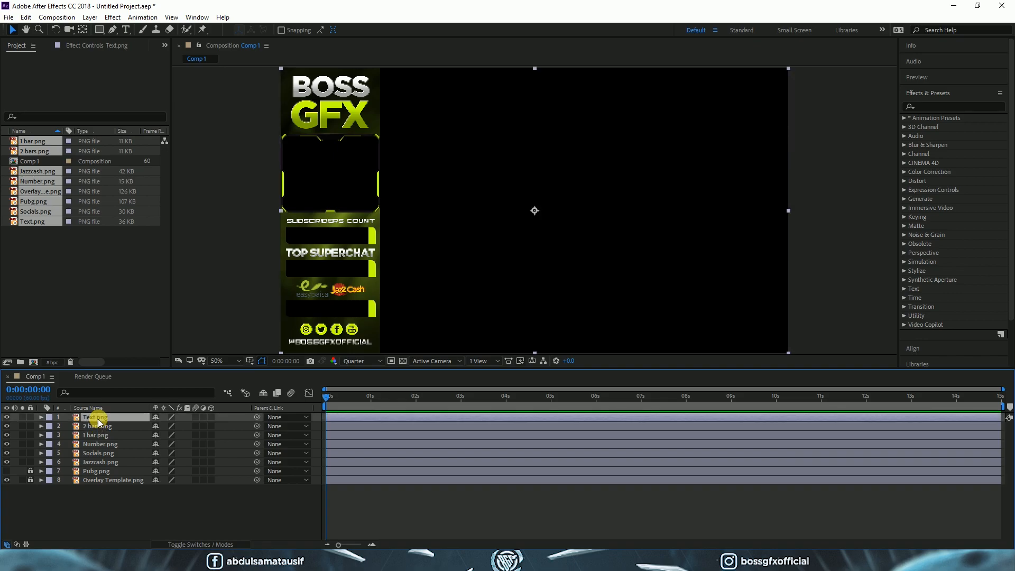
pyautogui.click(7, 418)
pyautogui.click(7, 417)
pyautogui.click(106, 419)
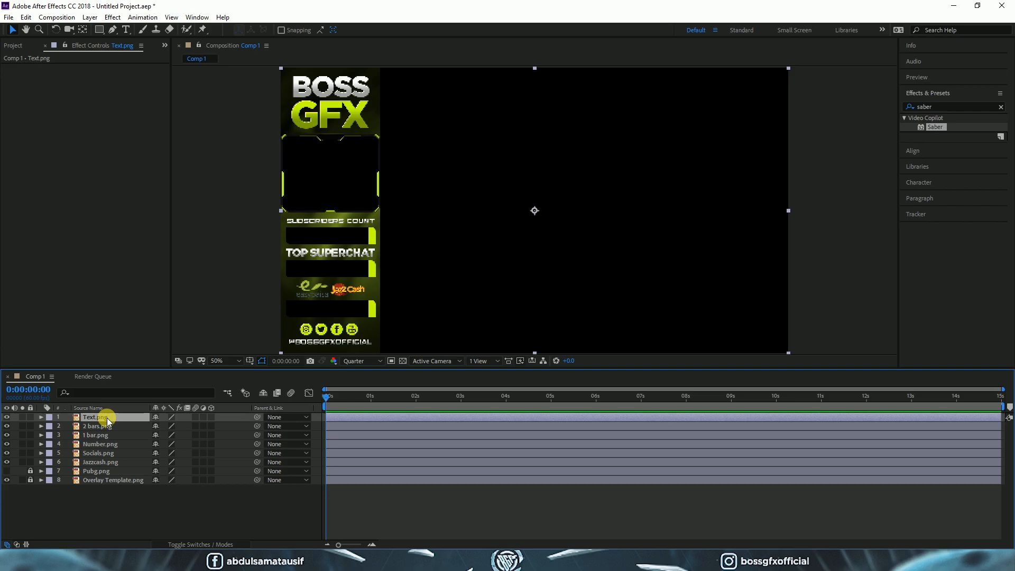
pyautogui.hotkey('ctrl', 'd')
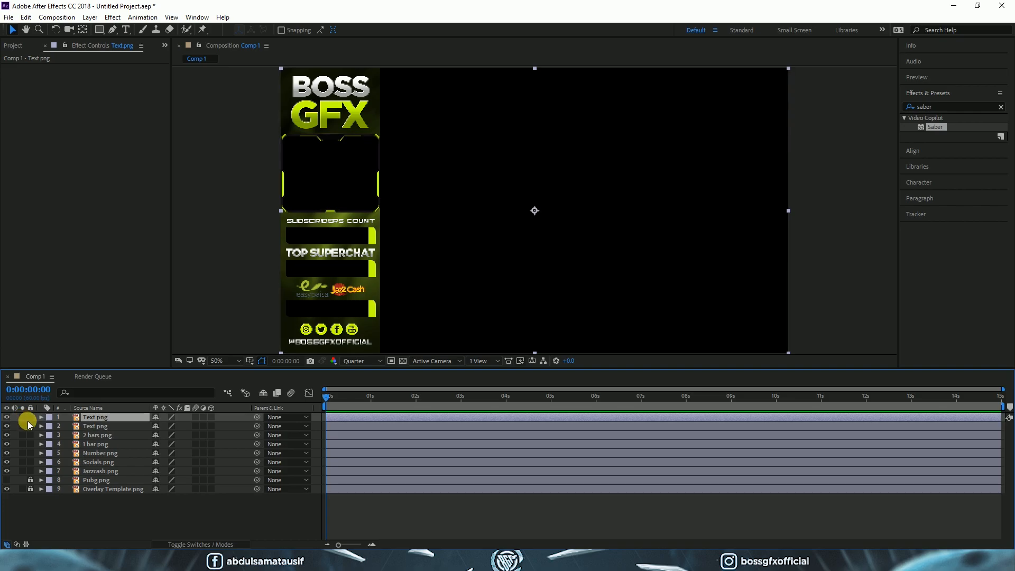
pyautogui.click(28, 419)
# - Rename the unlocked Text.png copy to Saber Text.png
pyautogui.click(85, 425)
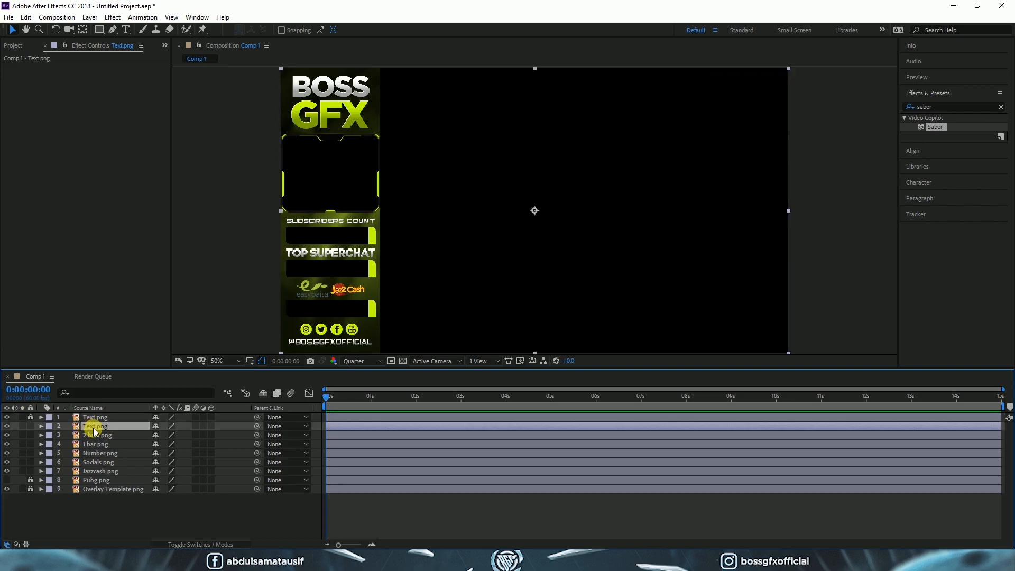
pyautogui.rightClick(86, 426)
pyautogui.click(106, 422)
pyautogui.click(132, 429)
pyautogui.write('Saber')
pyautogui.click(90, 427)
# - Auto-trace the Saber Text.png layer's alpha channel at the current frame, with 1 px tolerance and 50% threshold, to create masks
pyautogui.click(90, 17)
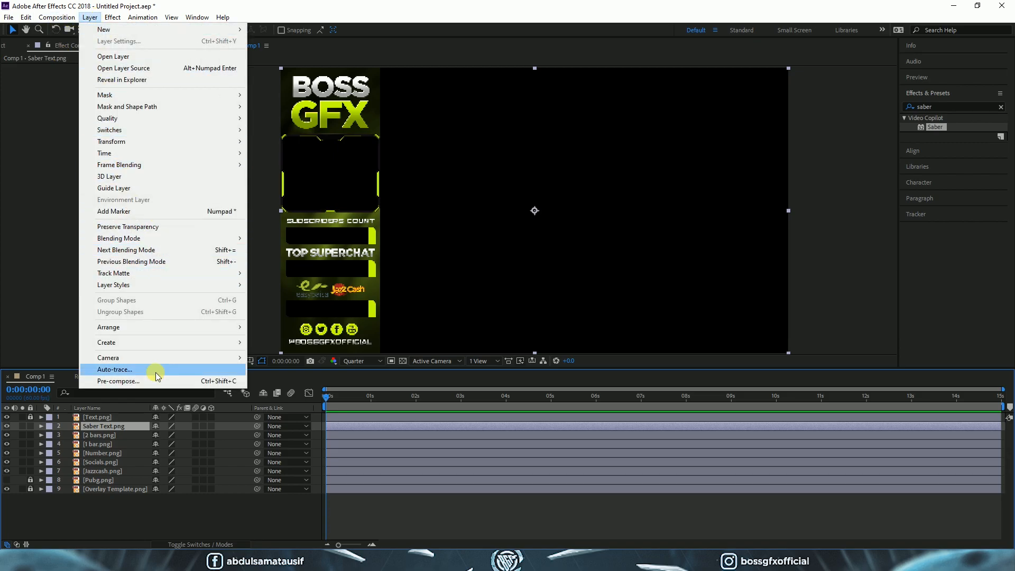
pyautogui.click(157, 371)
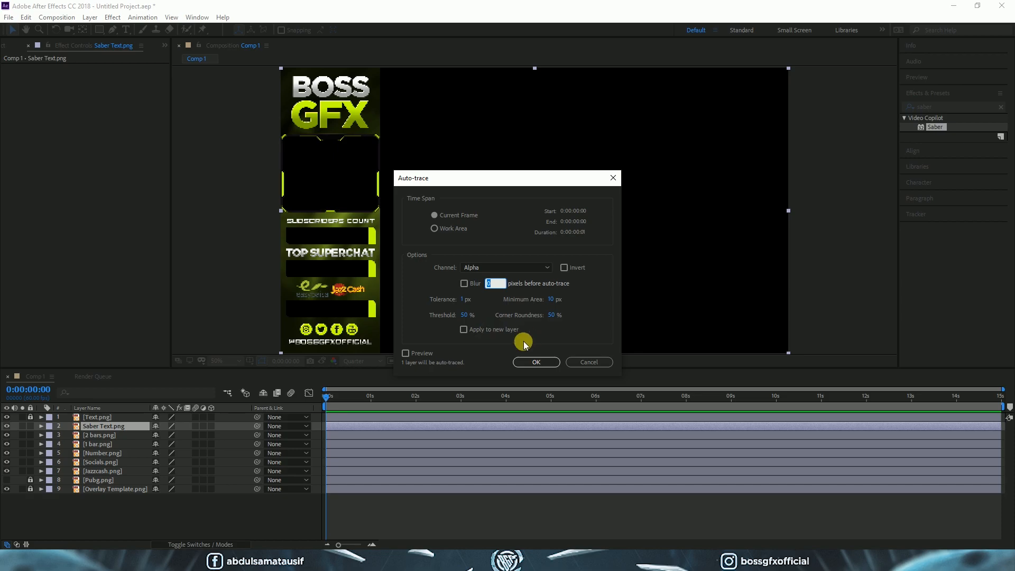
pyautogui.click(530, 362)
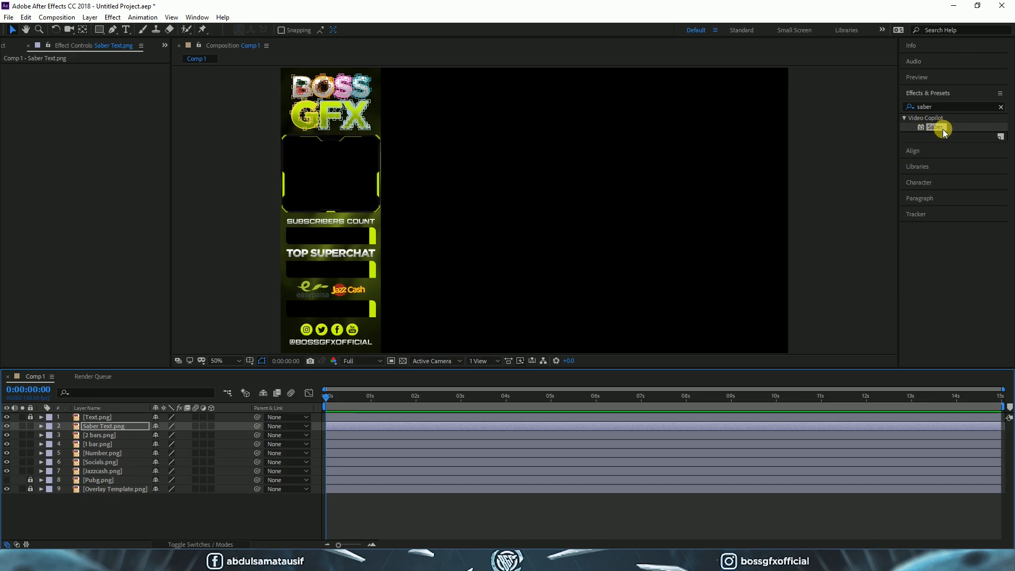
# - Search the effects for saber and apply the Saber effect to the Saber Text.png layer
pyautogui.click(946, 107)
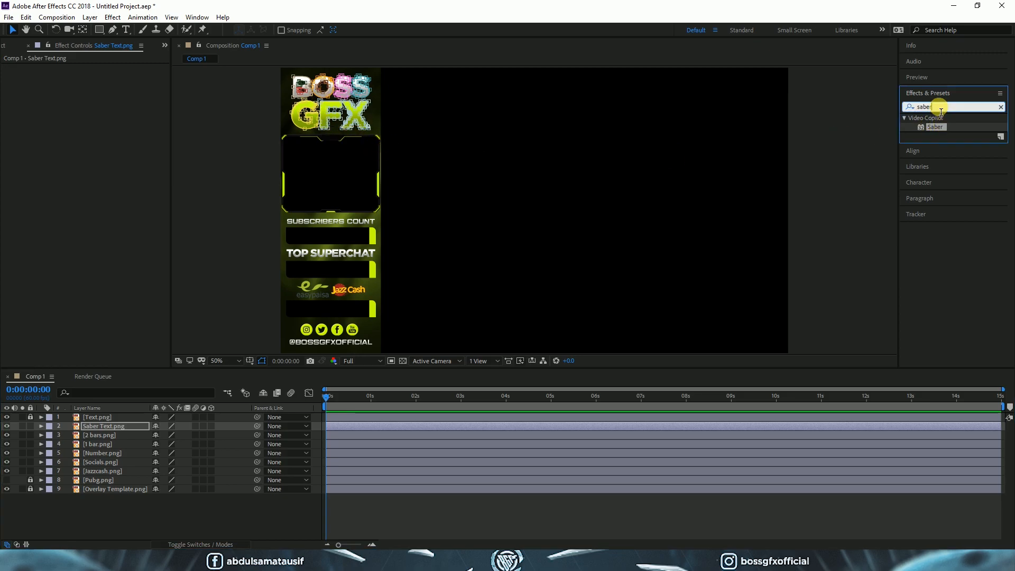
pyautogui.click(1001, 108)
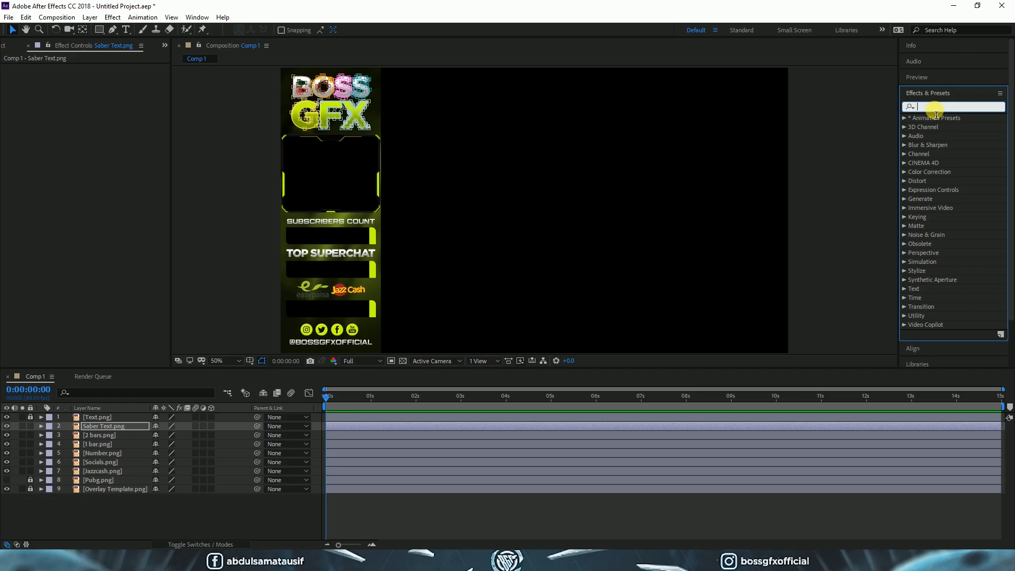
pyautogui.write('saber')
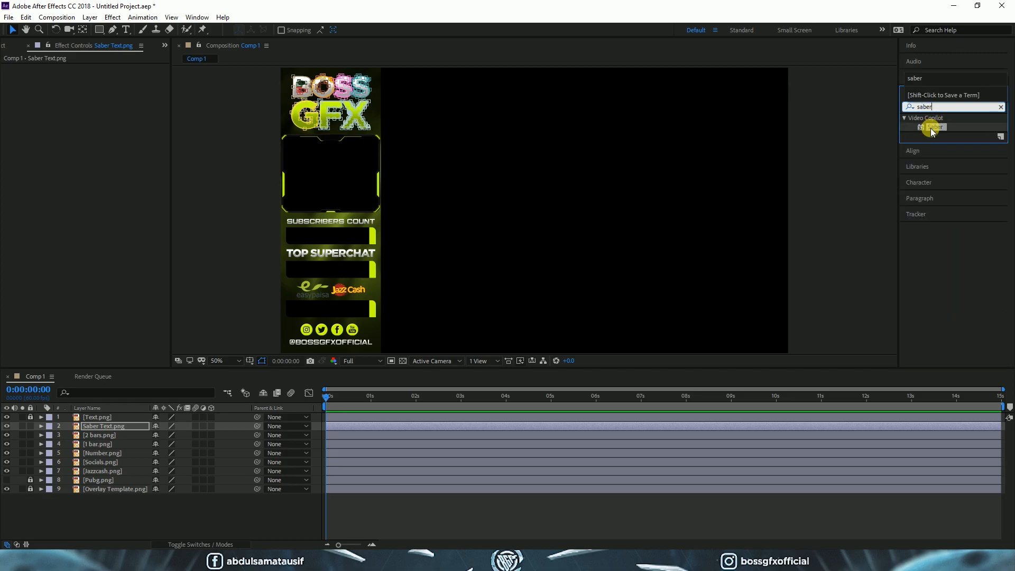
pyautogui.moveTo(931, 128); pyautogui.dragTo(345, 109)
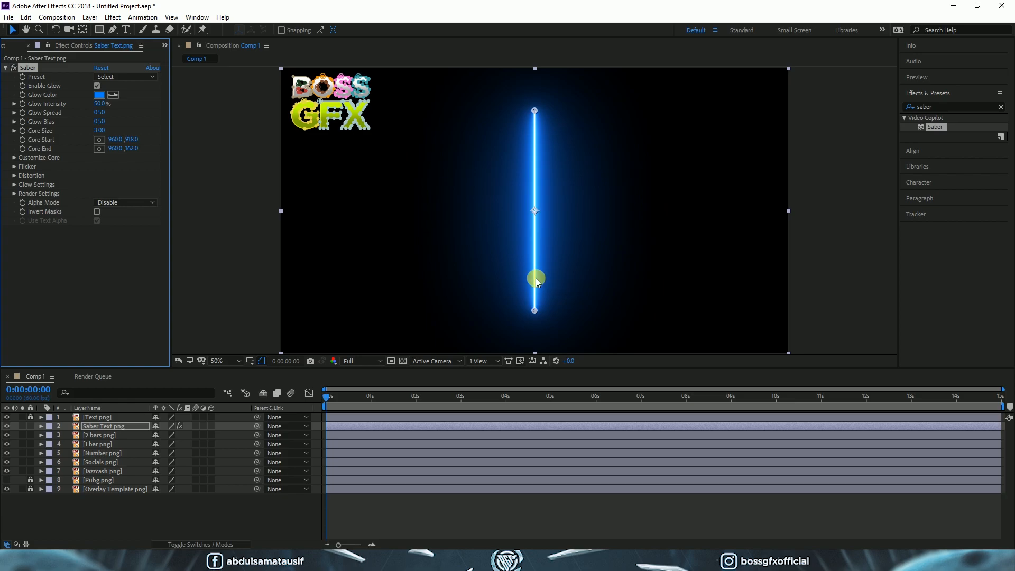
# - Set the Saber preset to Default and its glow color to C0FF00
pyautogui.click(115, 80)
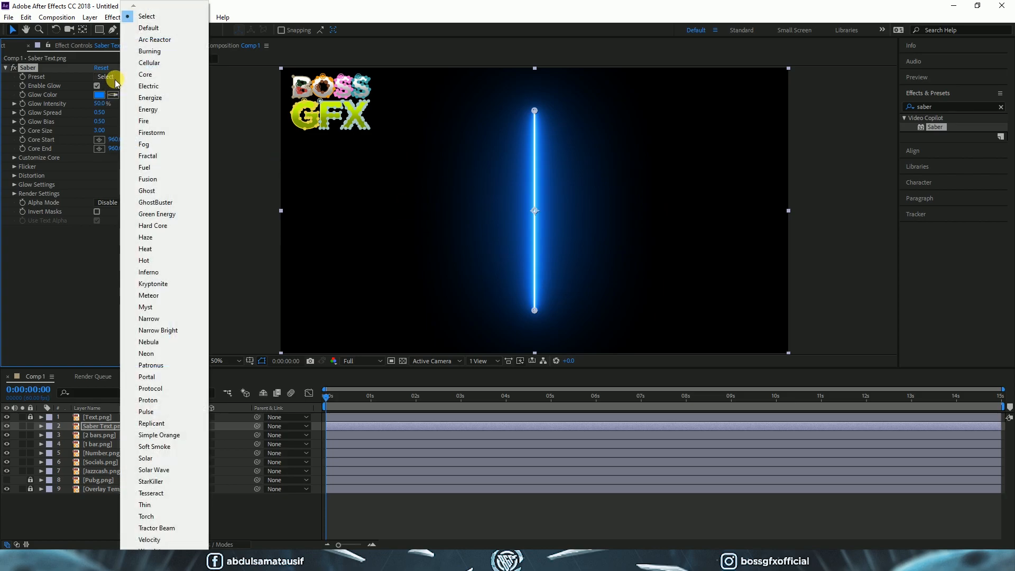
pyautogui.click(136, 32)
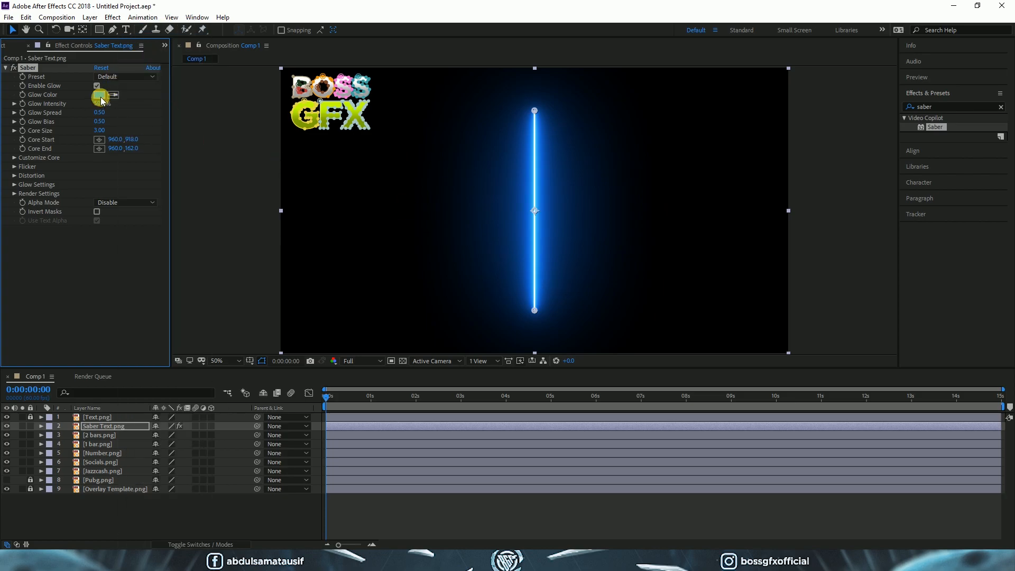
pyautogui.click(99, 95)
pyautogui.moveTo(594, 266); pyautogui.dragTo(595, 312)
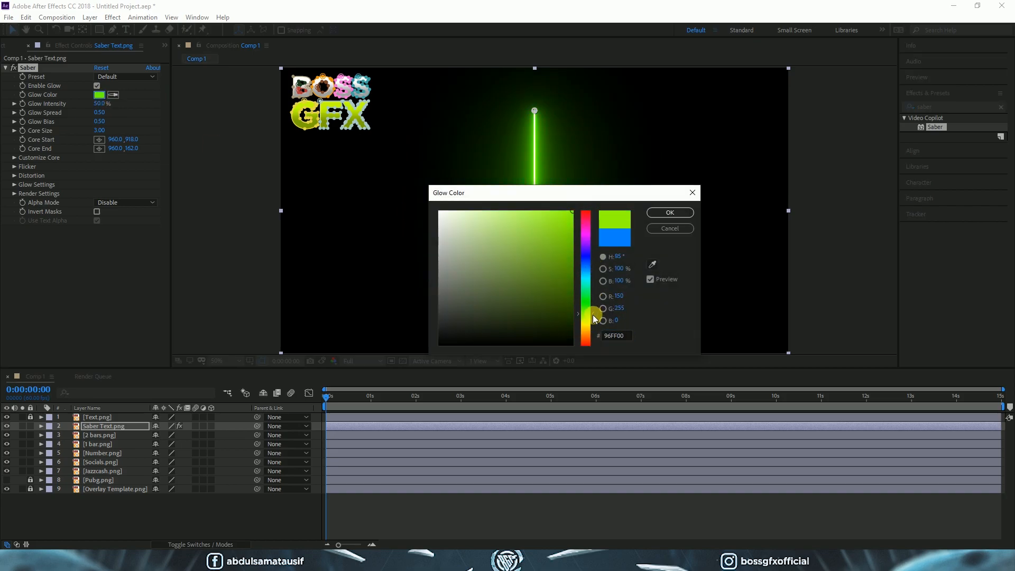
pyautogui.click(624, 335)
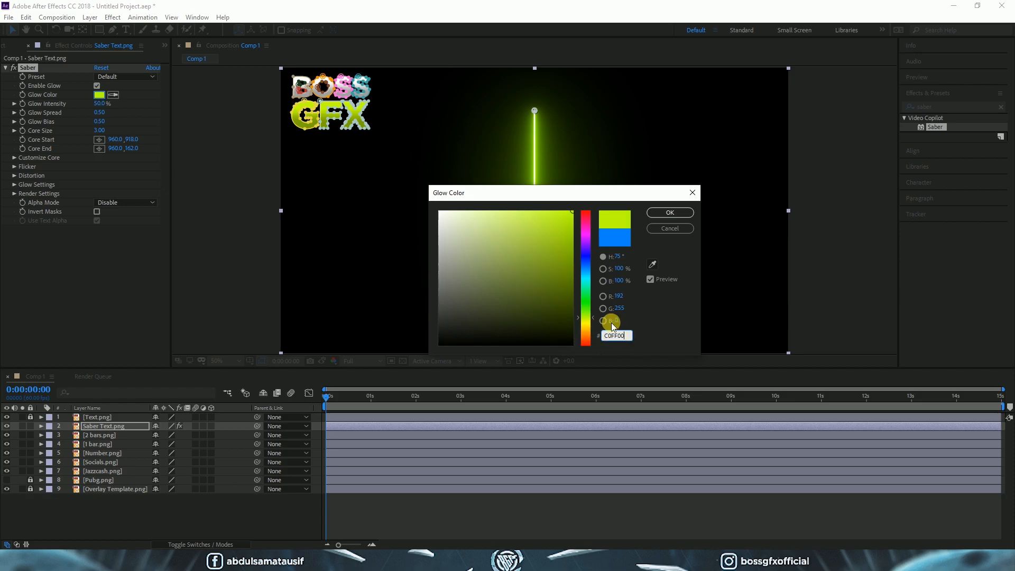
pyautogui.click(670, 212)
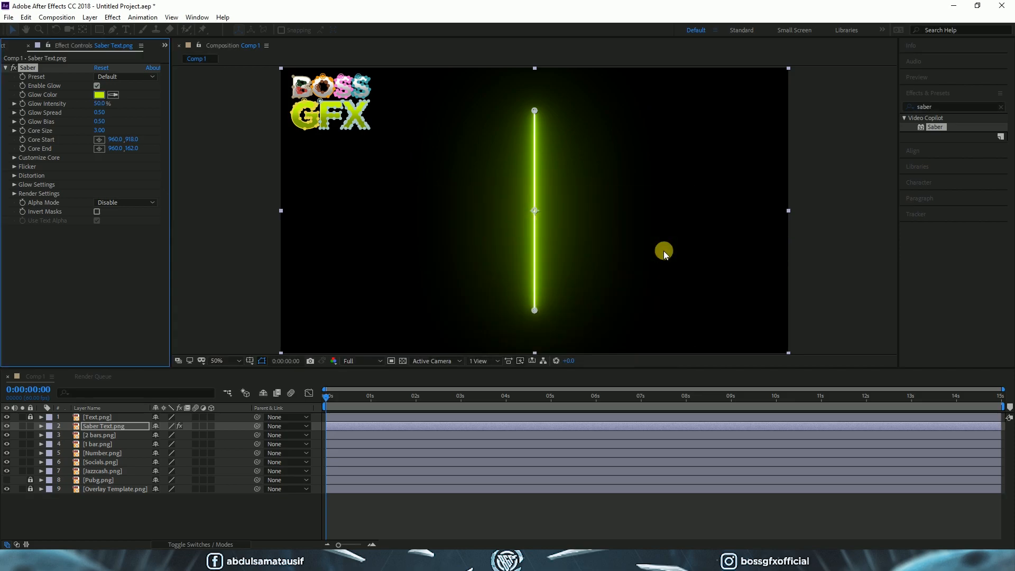
# - Set the Saber composite setting to Transparent and the core type to Layer Masks on Saber Text.png
pyautogui.click(14, 194)
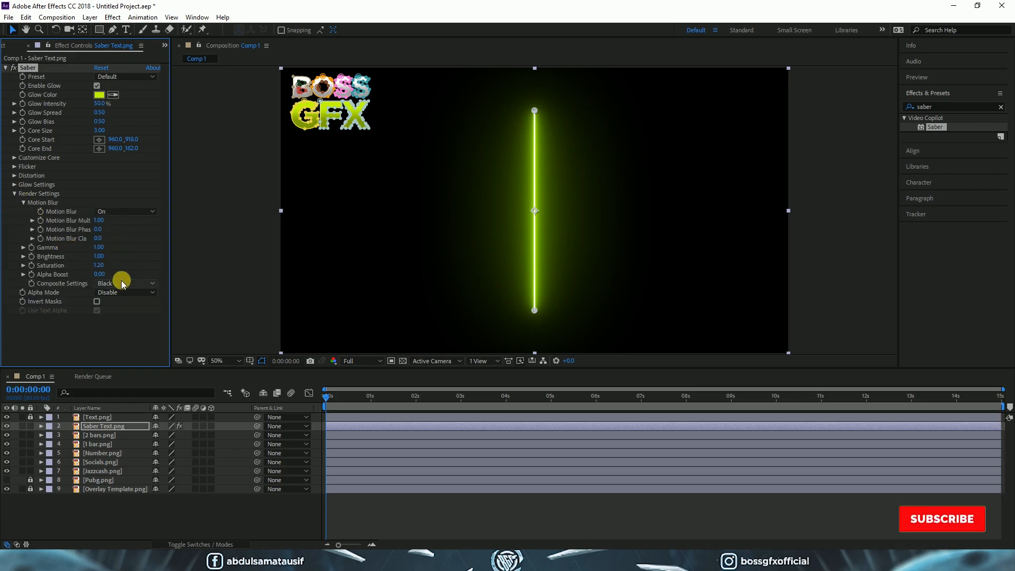
pyautogui.click(123, 284)
pyautogui.click(131, 295)
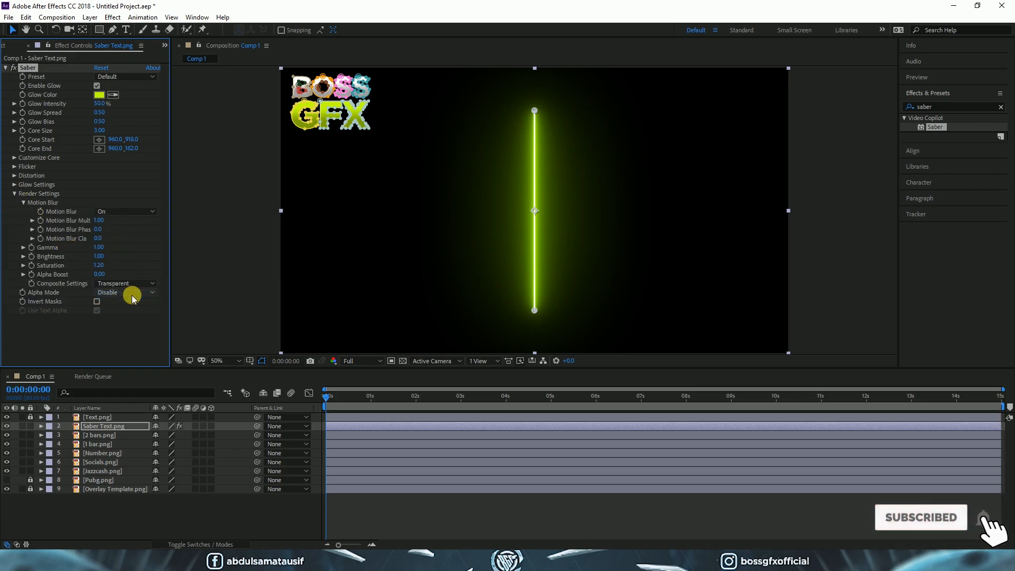
pyautogui.click(14, 158)
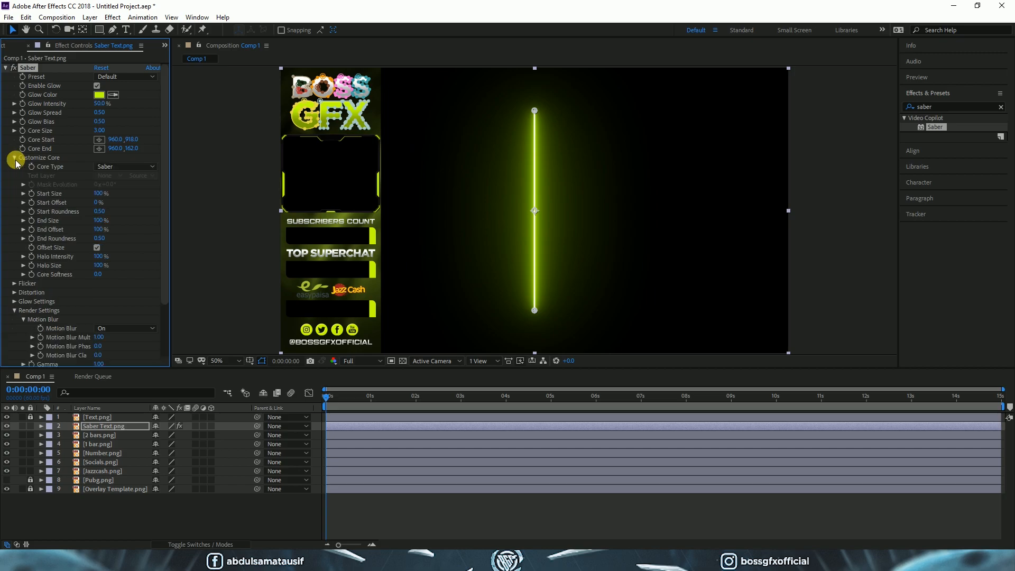
pyautogui.click(109, 166)
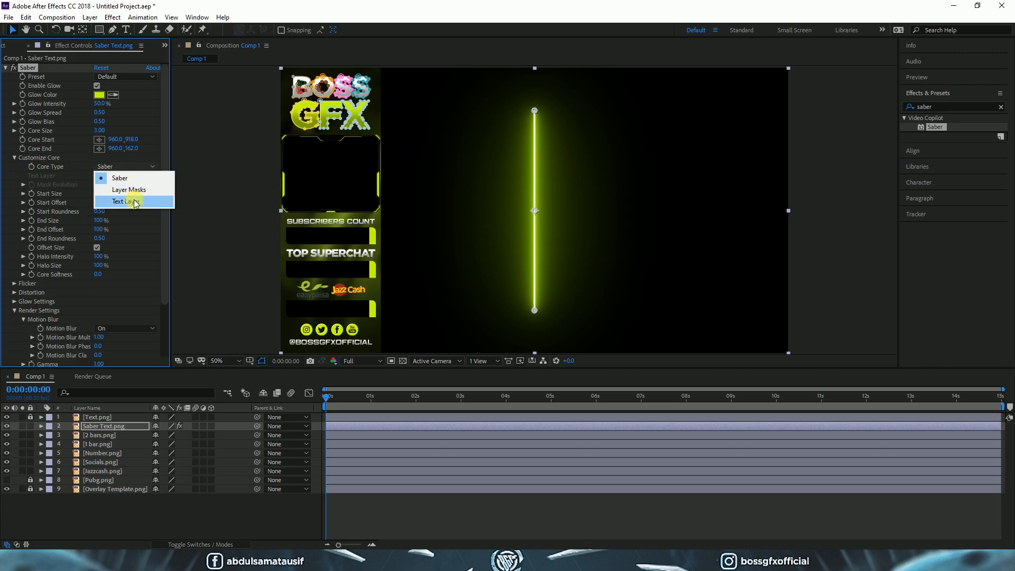
pyautogui.click(134, 195)
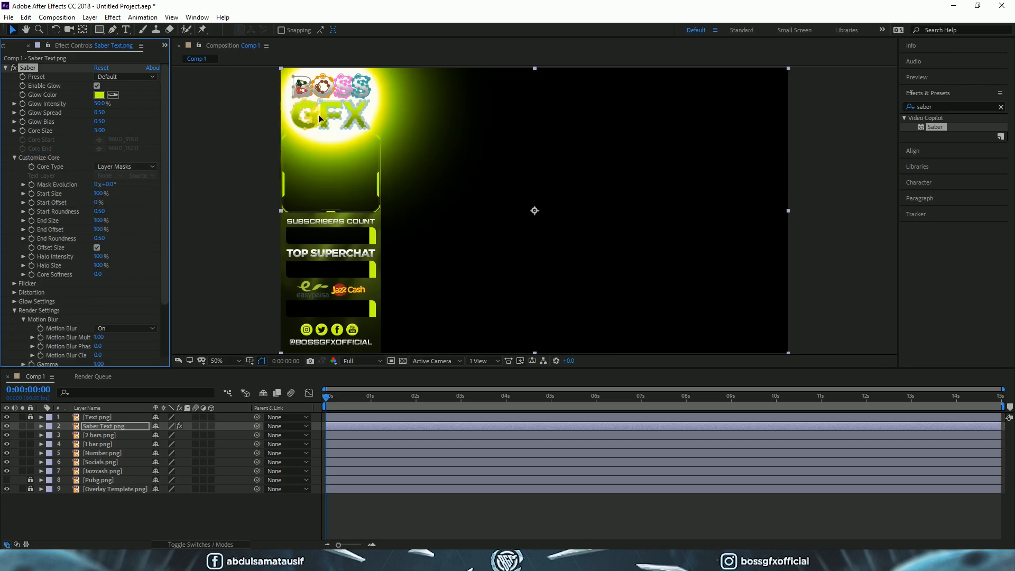
# - Set the Saber glow intensity to 10% and the core start size to 0% on Saber Text.png
pyautogui.click(99, 104)
pyautogui.write('10')
pyautogui.click(193, 129)
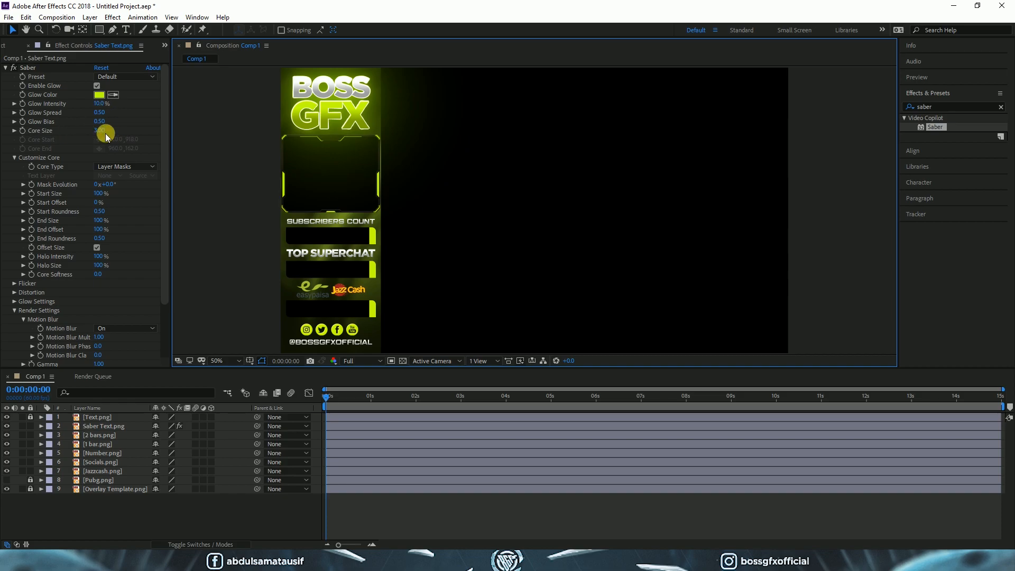
pyautogui.moveTo(332, 398); pyautogui.dragTo(306, 401)
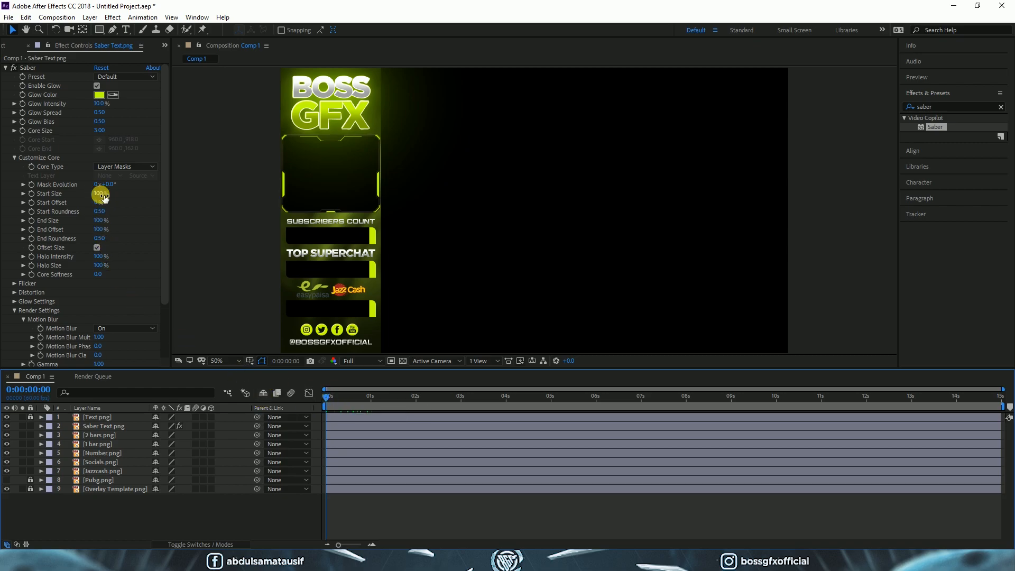
pyautogui.moveTo(104, 197); pyautogui.dragTo(39, 194)
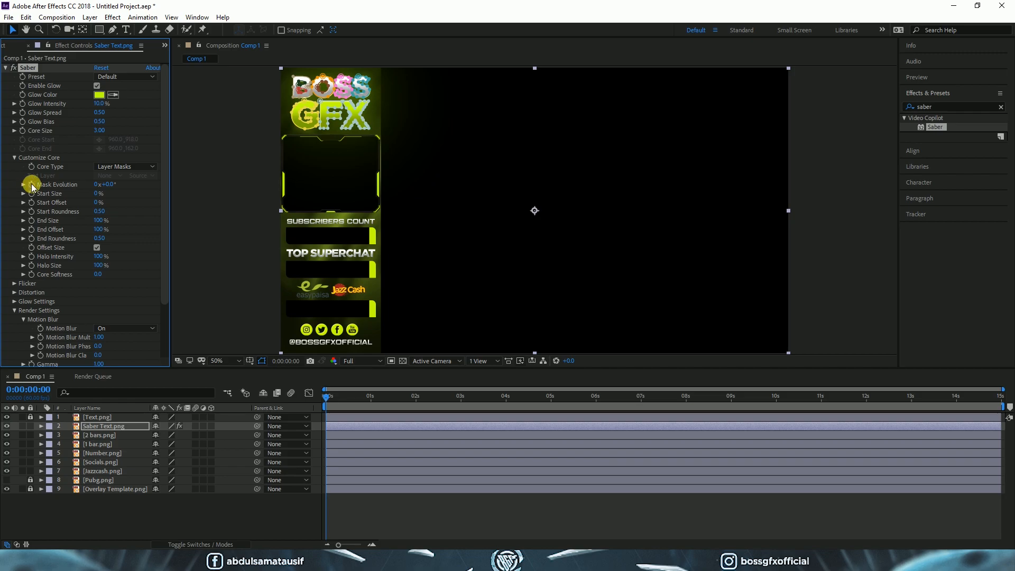
# - Keyframe Saber Text.png's Mask Evolution from its current value at the first frame to 3 revolutions at the last frame
pyautogui.click(31, 183)
pyautogui.moveTo(325, 395); pyautogui.dragTo(1013, 396)
pyautogui.click(98, 185)
pyautogui.click(96, 185)
pyautogui.write('3')
pyautogui.click(222, 209)
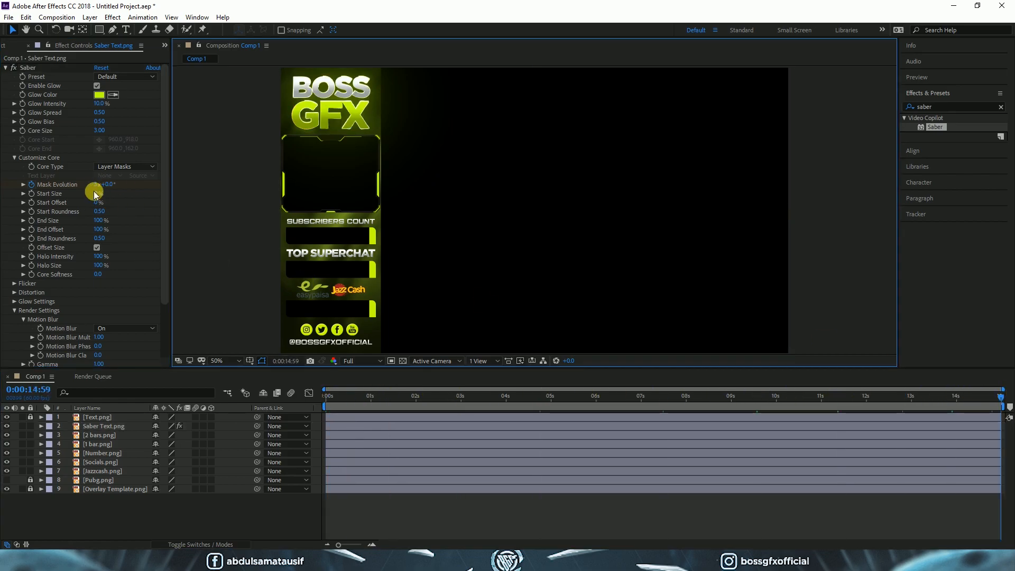
# - Set the Saber flicker intensity to 100% and the flicker speed to 5 on Saber Text.png
pyautogui.click(13, 288)
pyautogui.click(14, 285)
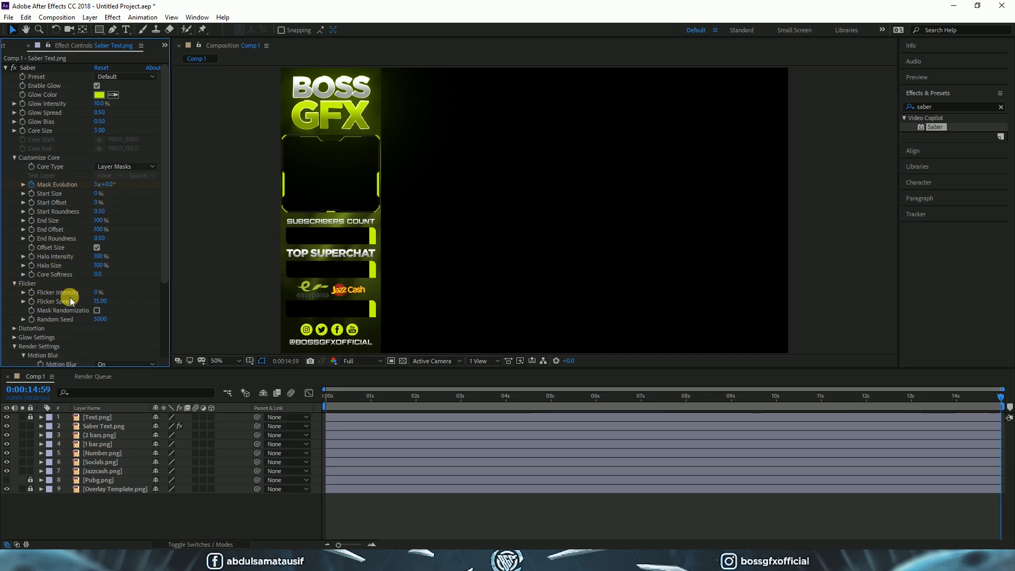
pyautogui.click(98, 292)
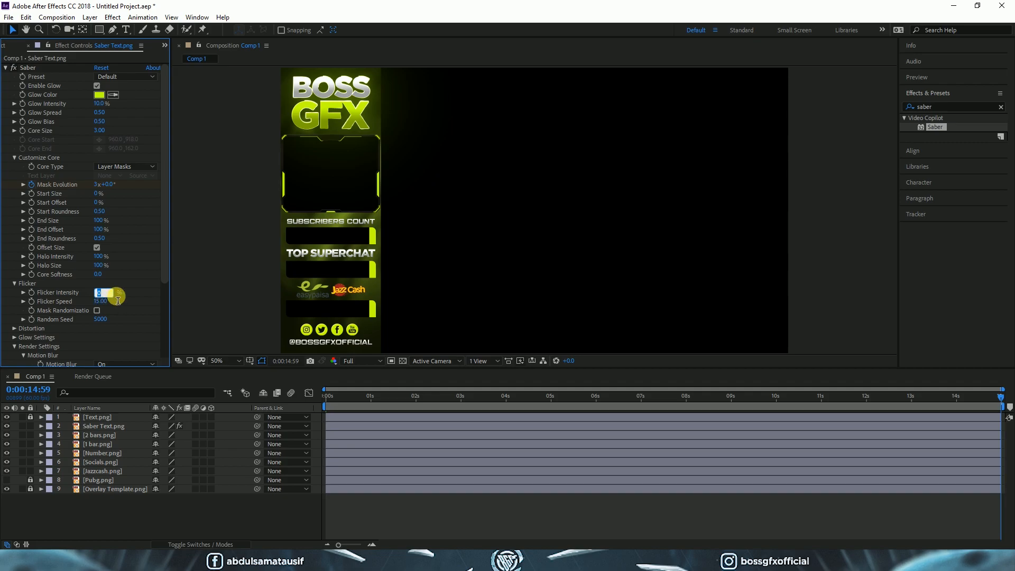
pyautogui.write('100')
pyautogui.press('Tab')
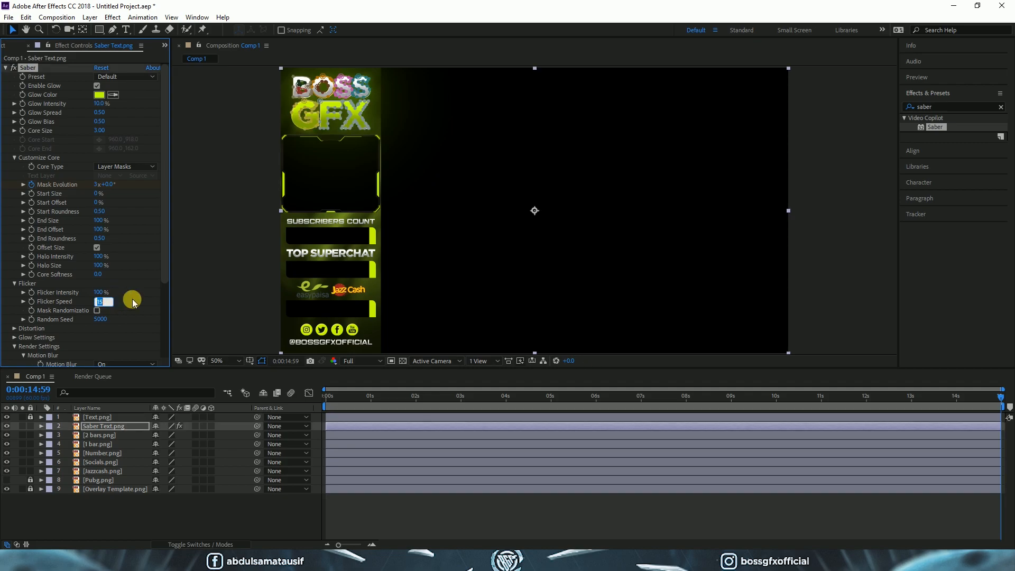
pyautogui.write('5')
# - Set the composition's preview resolution to Quarter and check the title's glow along the timeline
pyautogui.moveTo(331, 397); pyautogui.dragTo(424, 396)
pyautogui.press('Home')
pyautogui.click(353, 361)
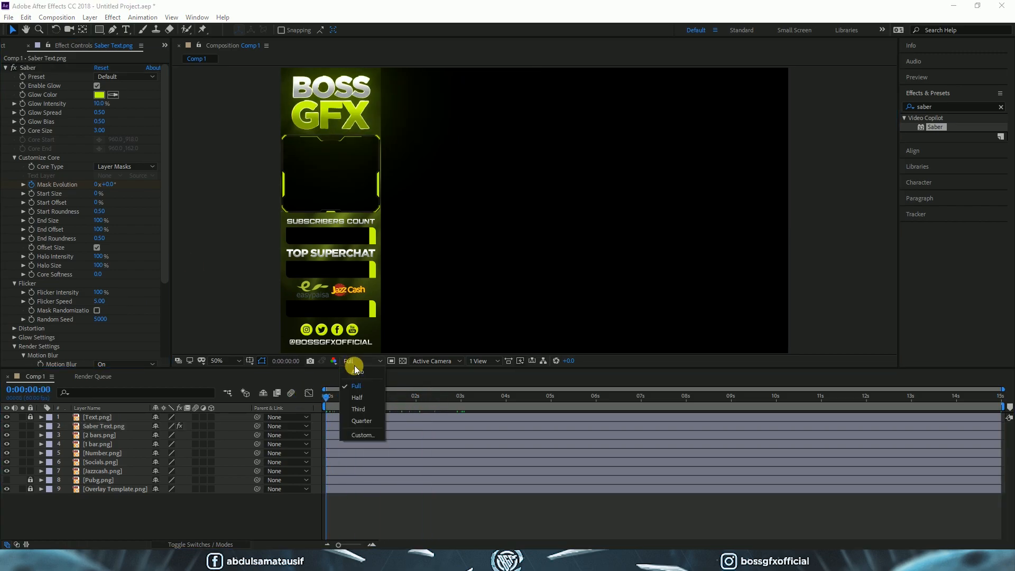
pyautogui.click(362, 422)
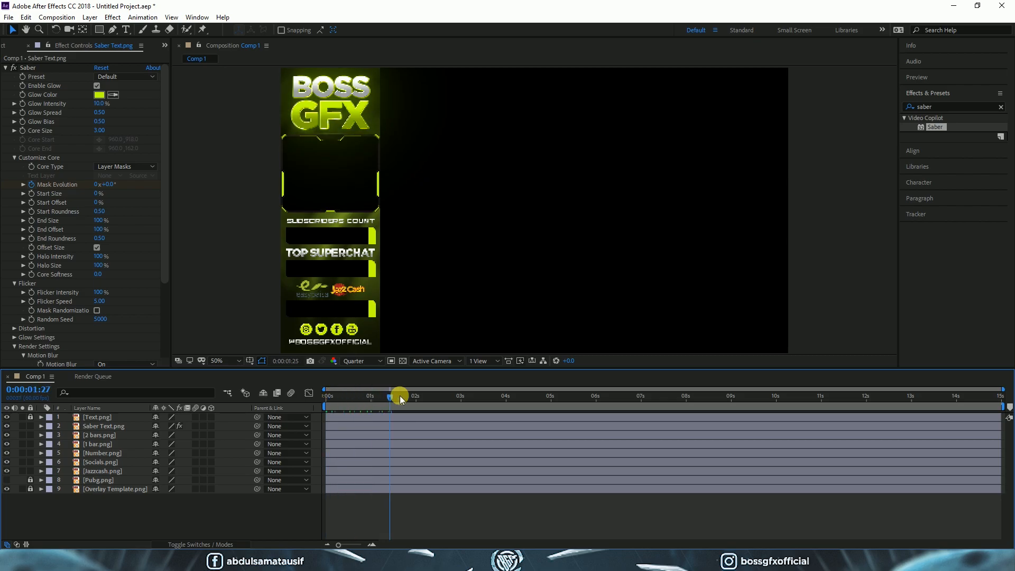
# - Duplicate the 2 bars.png layer and lock the upper copy along with the Saber Text.png layer
pyautogui.click(30, 427)
pyautogui.click(104, 434)
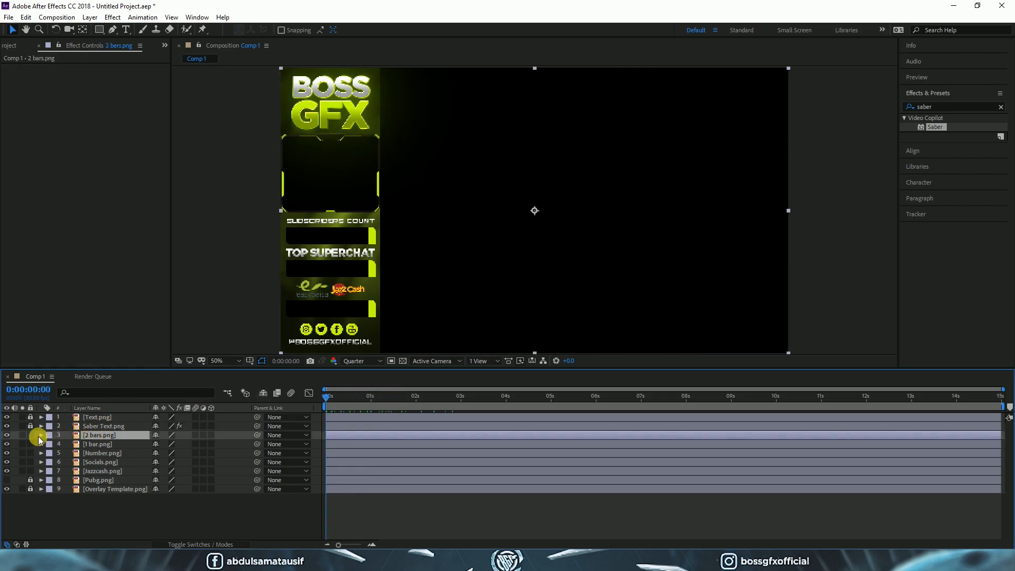
pyautogui.click(40, 435)
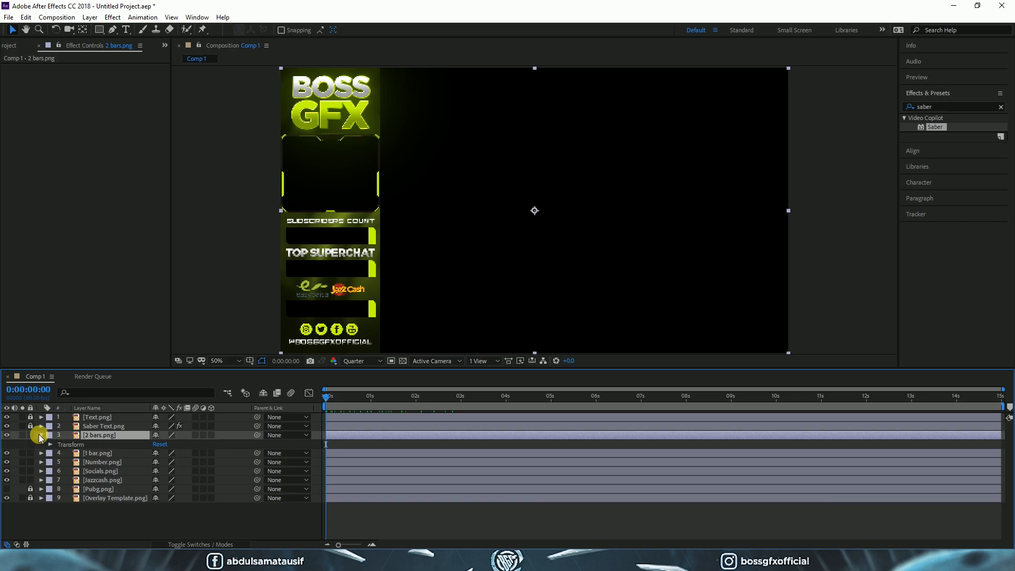
pyautogui.click(42, 435)
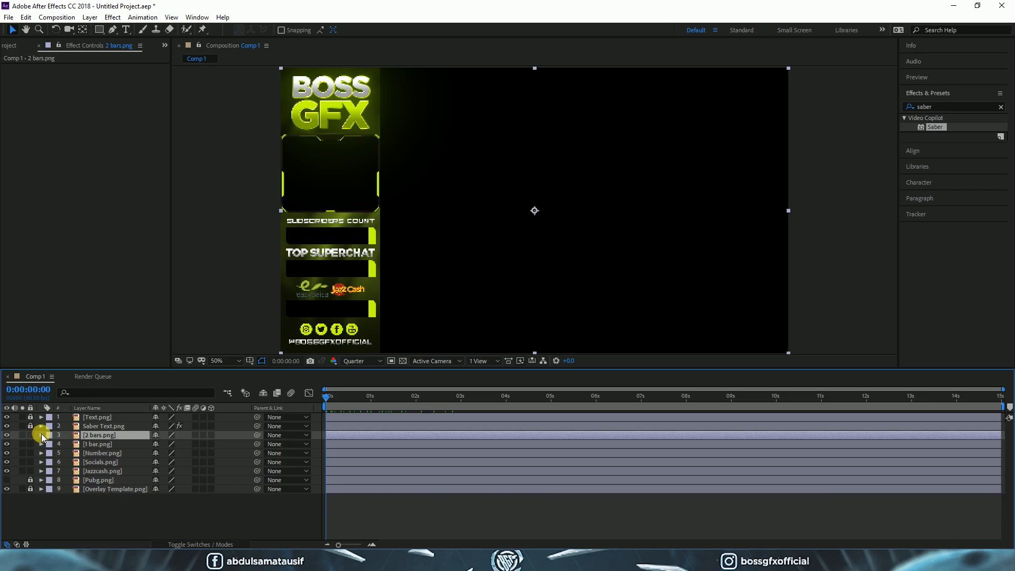
pyautogui.hotkey('ctrl', 'd')
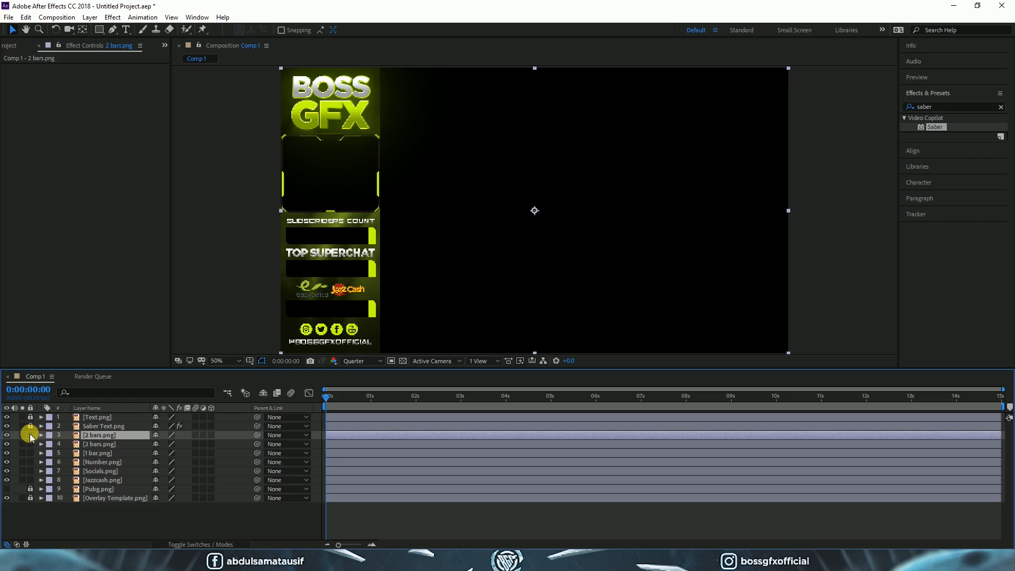
pyautogui.click(30, 434)
# - Rename the unlocked 2 bars.png copy to Saber 2 bars.png
pyautogui.click(84, 446)
pyautogui.rightClick(87, 446)
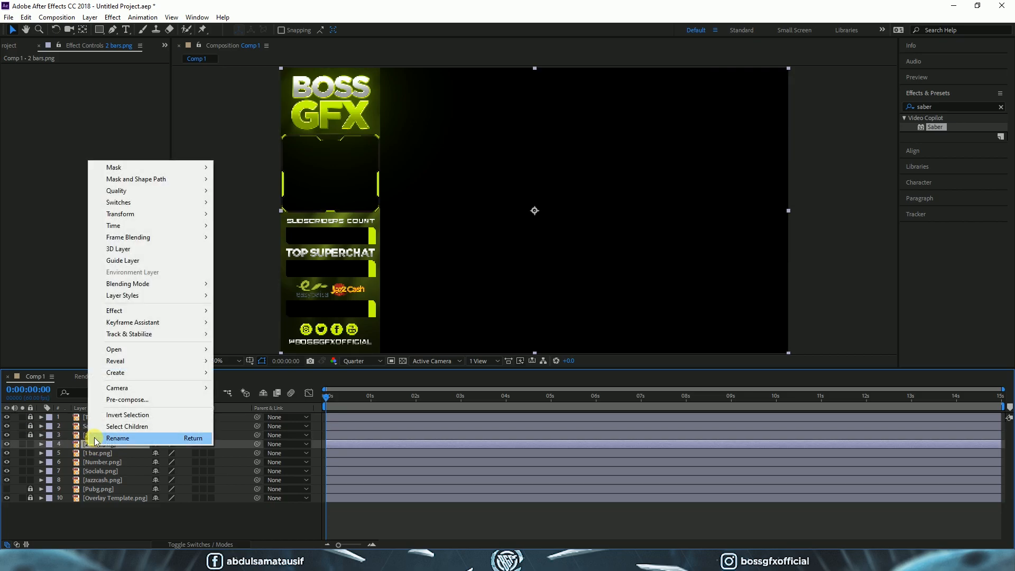
pyautogui.click(95, 437)
pyautogui.doubleClick(85, 444)
pyautogui.write('Saber')
pyautogui.press('Return')
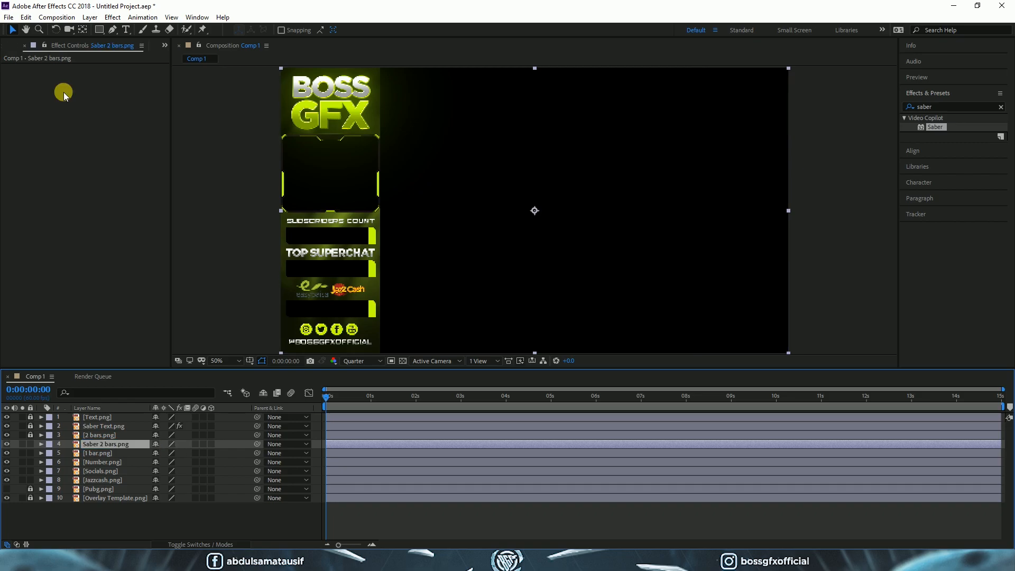
# - Auto-trace the Saber 2 bars.png layer's alpha channel at the current frame, with 1 px tolerance and 50% threshold
pyautogui.click(89, 17)
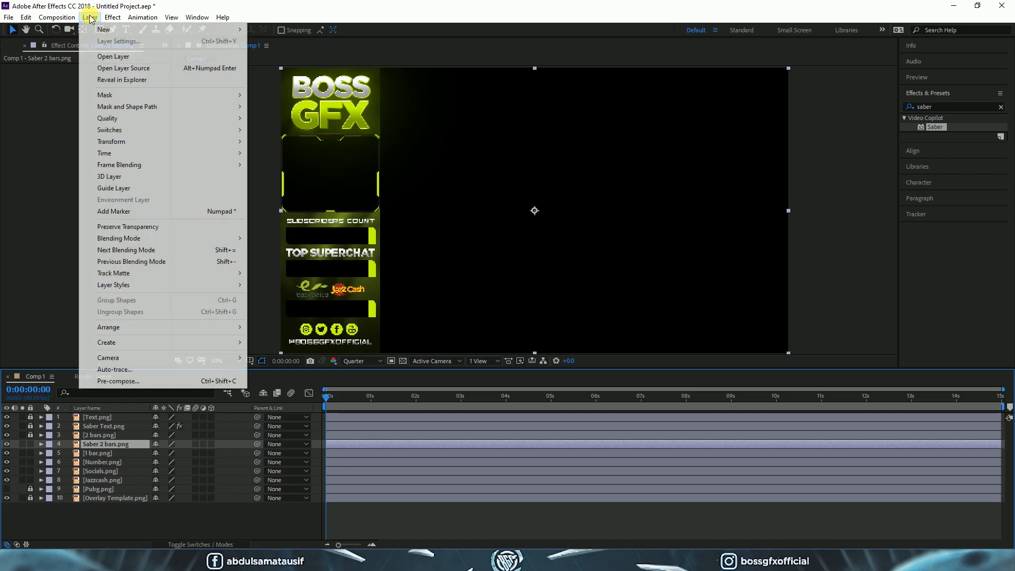
pyautogui.click(111, 369)
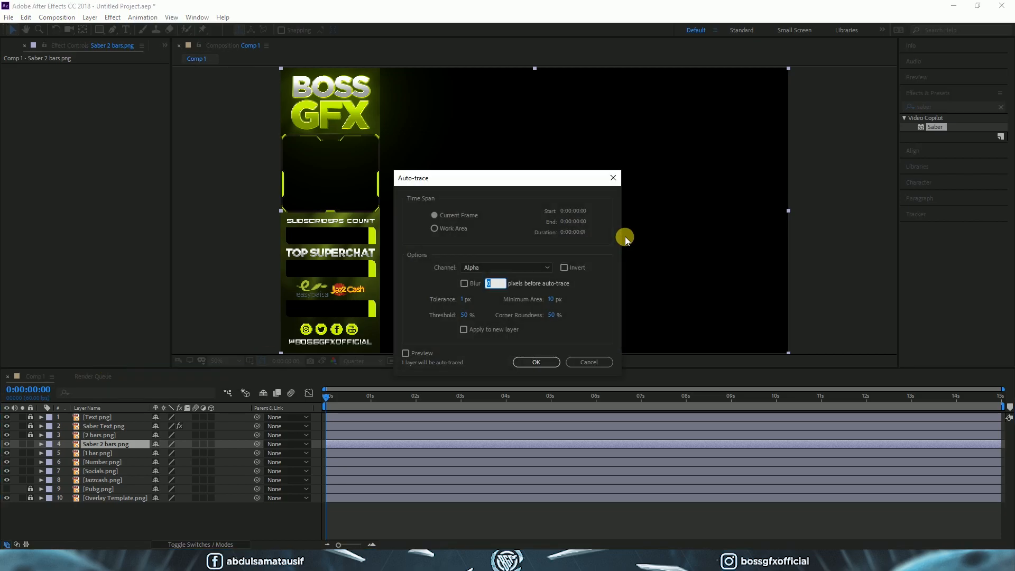
pyautogui.click(558, 366)
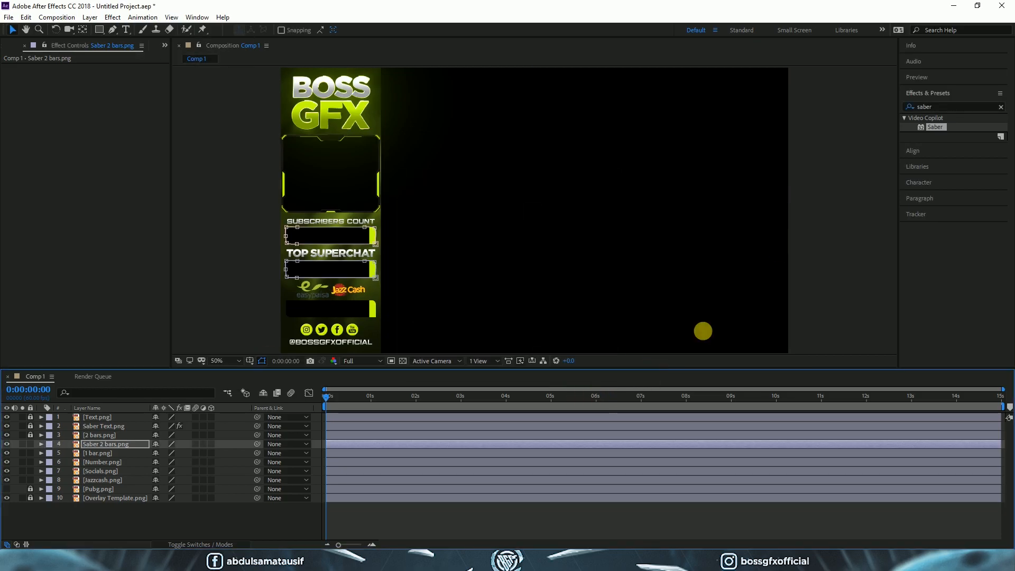
# - Apply the Saber effect to Saber 2 bars.png with the Default preset and glow color C0FF00
pyautogui.moveTo(926, 127); pyautogui.dragTo(372, 267)
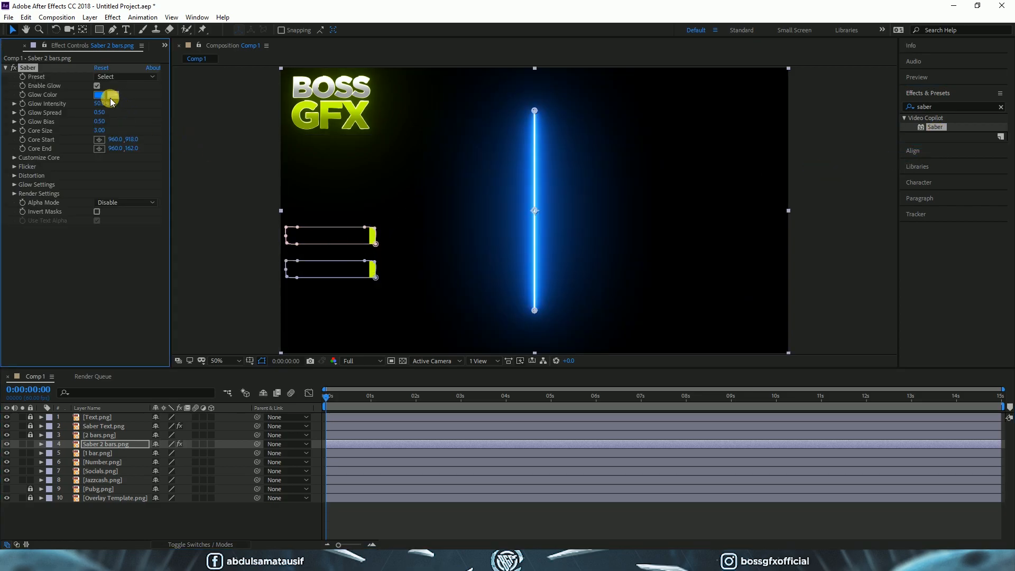
pyautogui.click(99, 94)
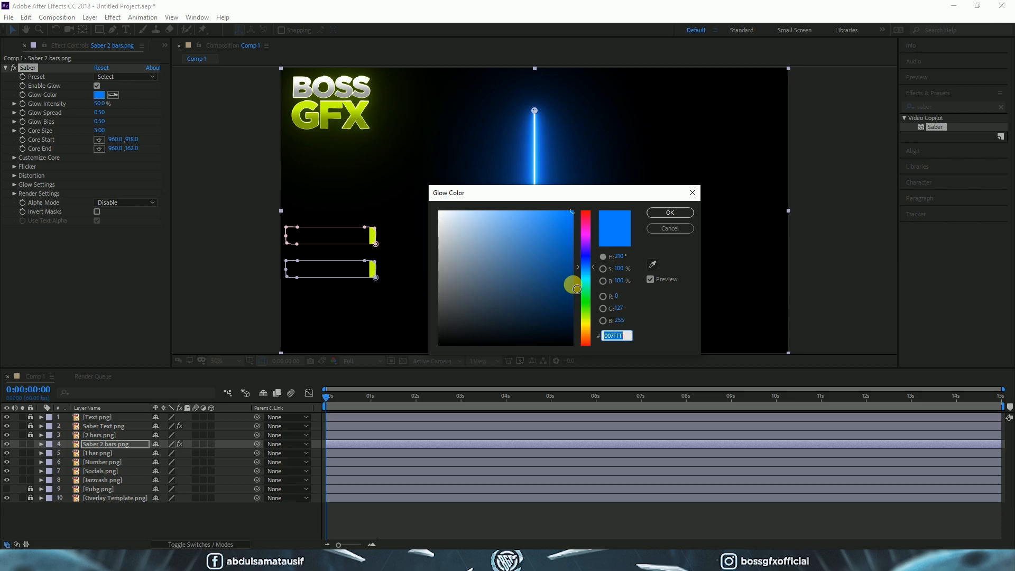
pyautogui.hotkey('ctrl', 'v')
pyautogui.click(670, 212)
pyautogui.click(123, 78)
pyautogui.click(132, 28)
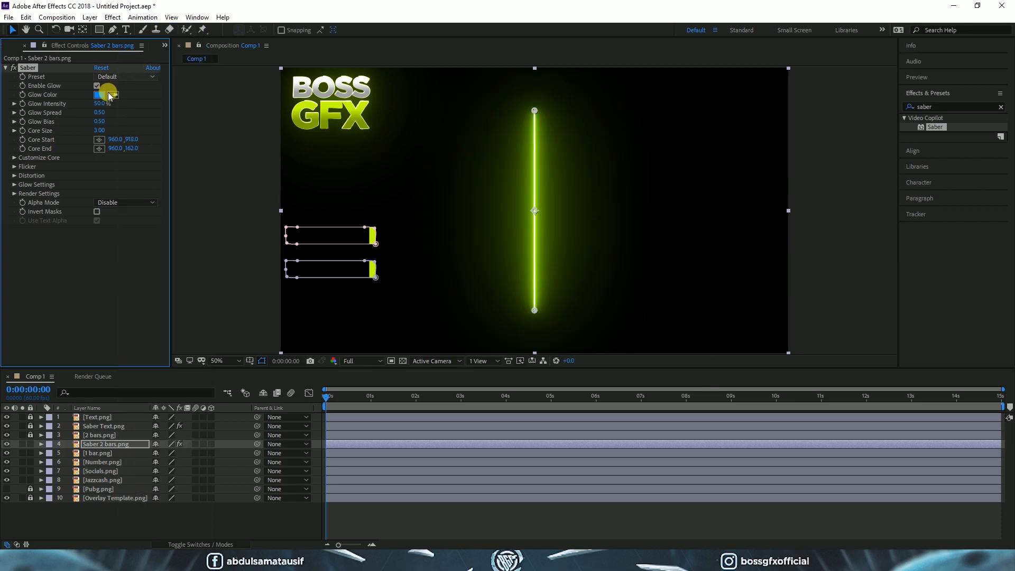
pyautogui.click(108, 94)
pyautogui.write('C0FF00')
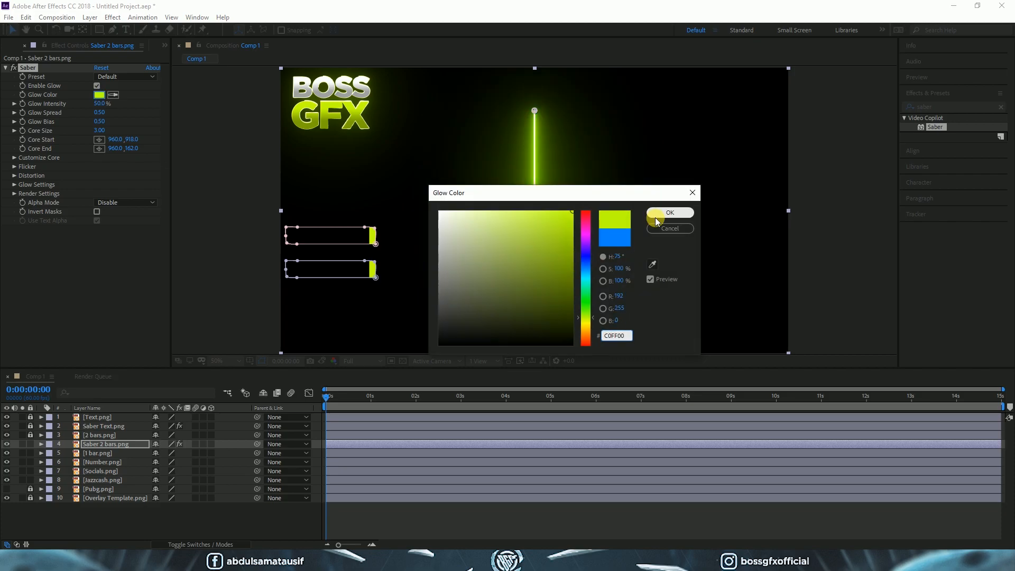
pyautogui.click(656, 217)
# - Set the Saber composite setting to Transparent and the core type to Layer Masks on Saber 2 bars.png
pyautogui.click(15, 193)
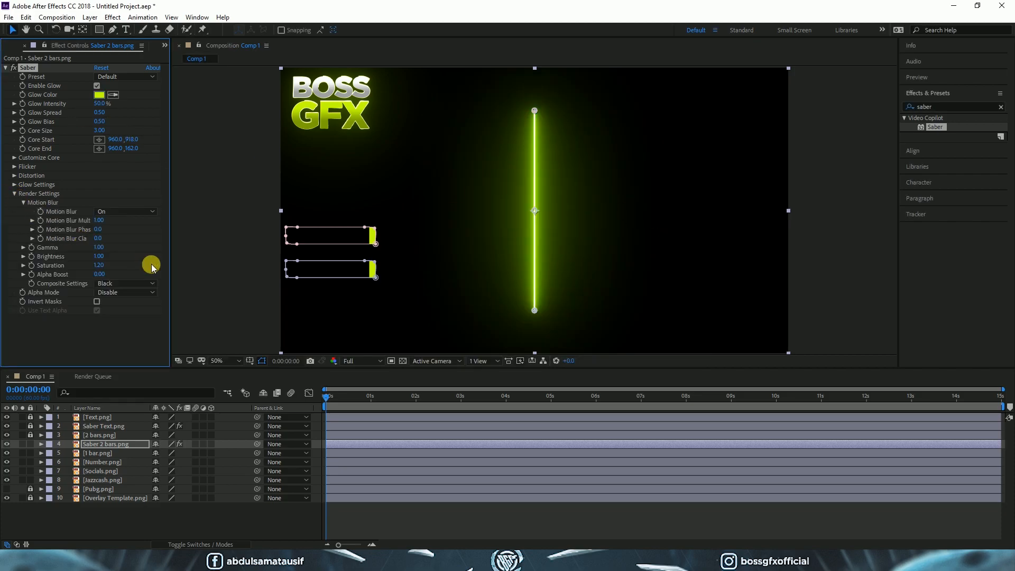
pyautogui.click(132, 286)
pyautogui.click(135, 294)
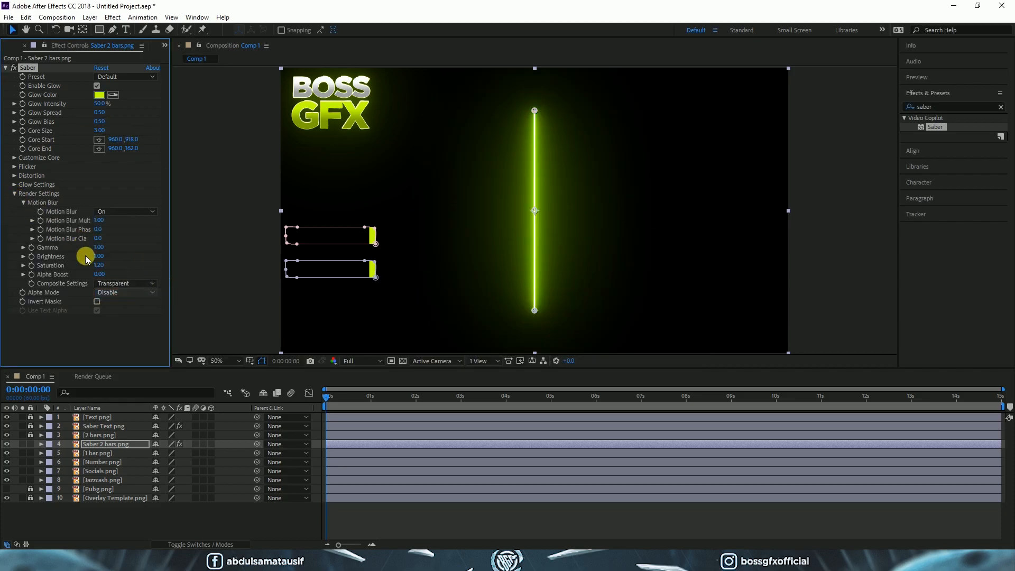
pyautogui.click(15, 158)
pyautogui.click(114, 166)
pyautogui.click(132, 190)
# - Set the Saber glow intensity to 10% and the core start size to 0% on Saber 2 bars.png
pyautogui.moveTo(106, 108); pyautogui.dragTo(13, 117)
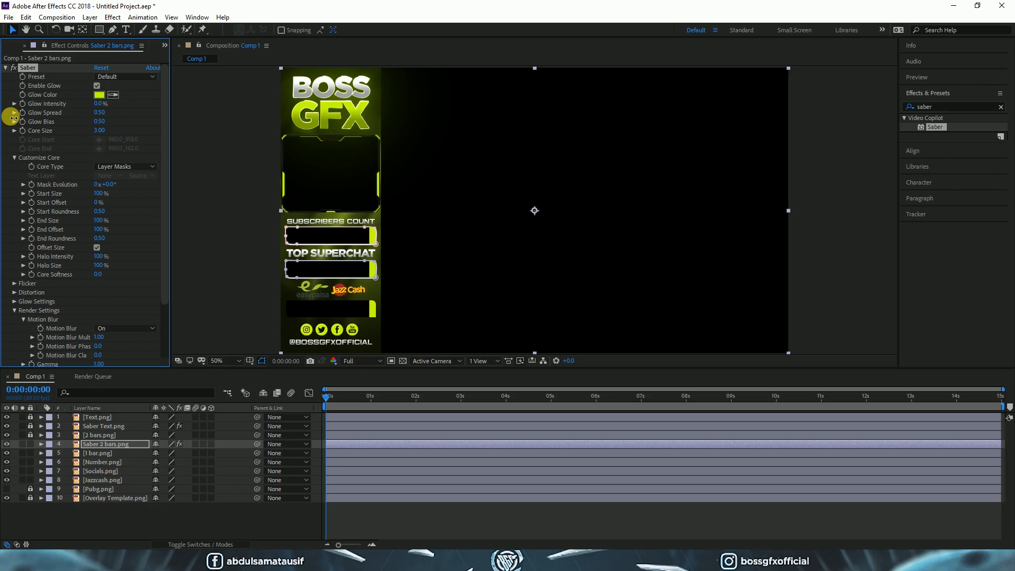
pyautogui.click(103, 105)
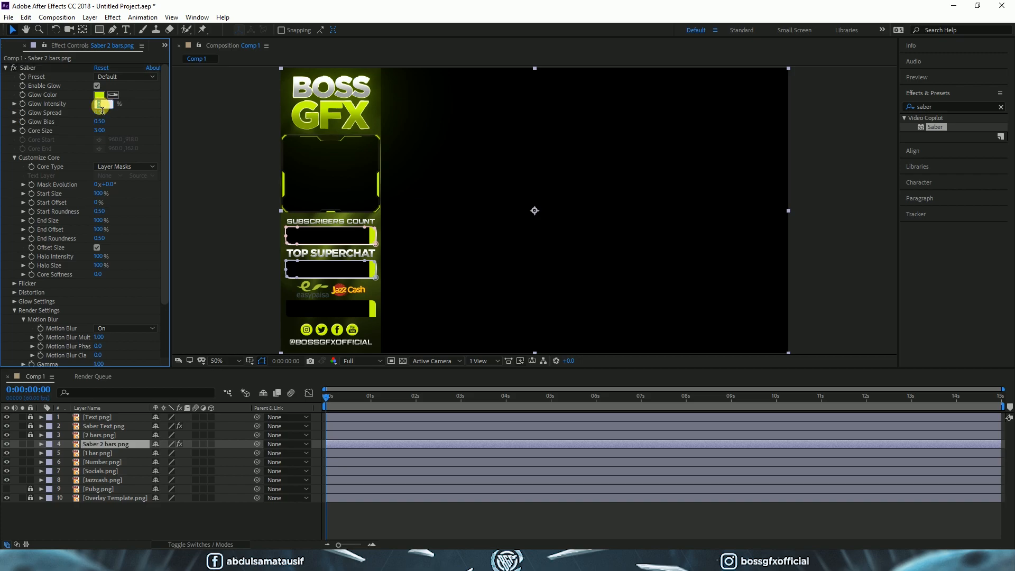
pyautogui.write('10')
pyautogui.click(182, 115)
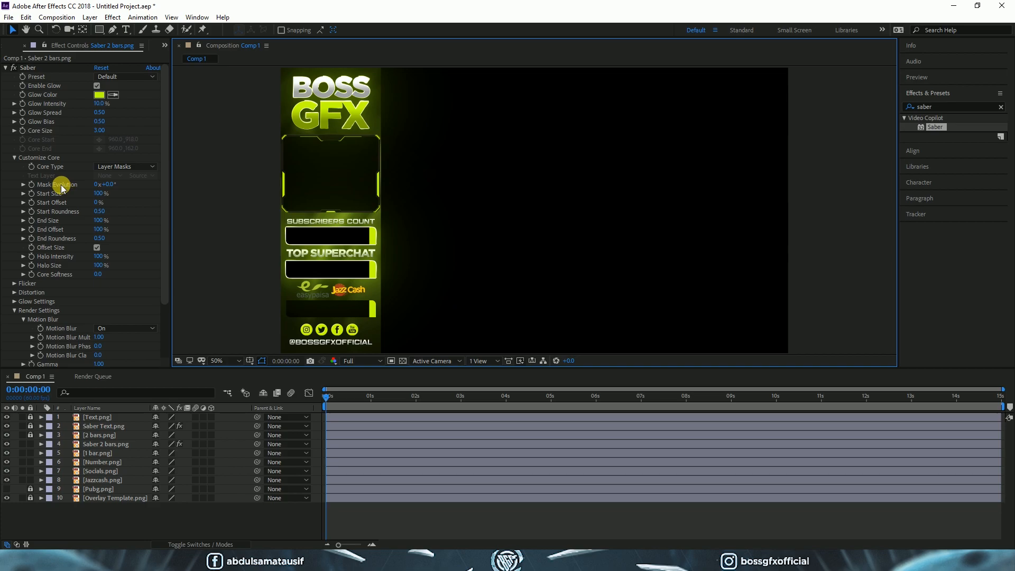
pyautogui.moveTo(99, 194); pyautogui.dragTo(4, 198)
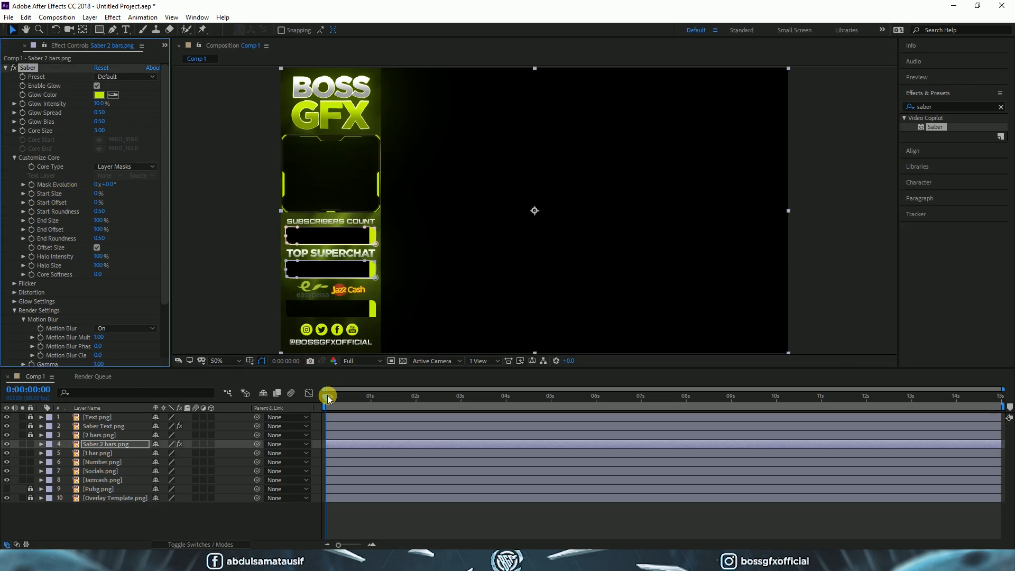
# - Keyframe Saber 2 bars.png's Mask Evolution from its current value at the first frame to 3 revolutions at the last frame
pyautogui.click(31, 185)
pyautogui.moveTo(341, 395); pyautogui.dragTo(1003, 396)
pyautogui.click(99, 184)
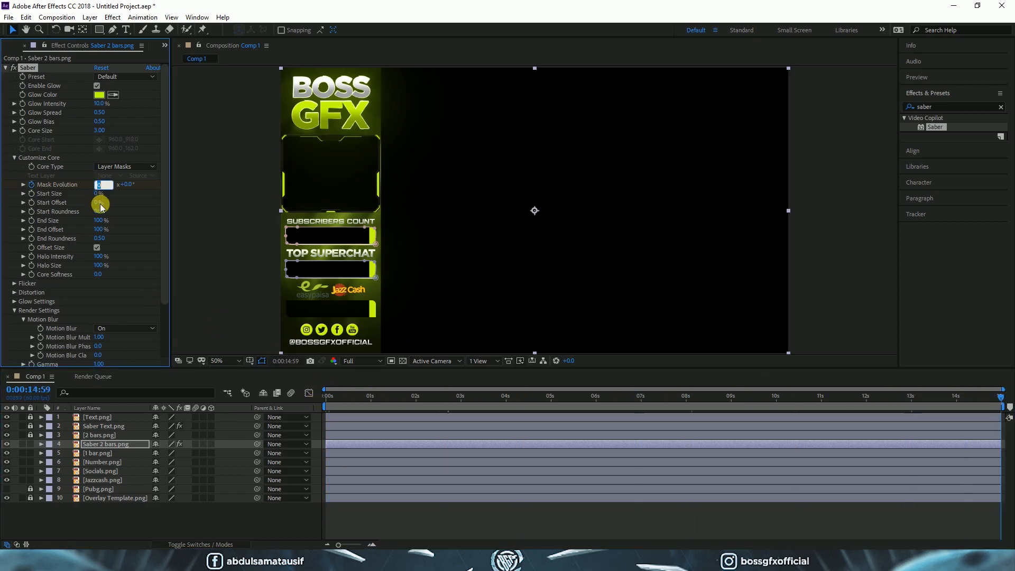
pyautogui.write('3')
pyautogui.click(185, 195)
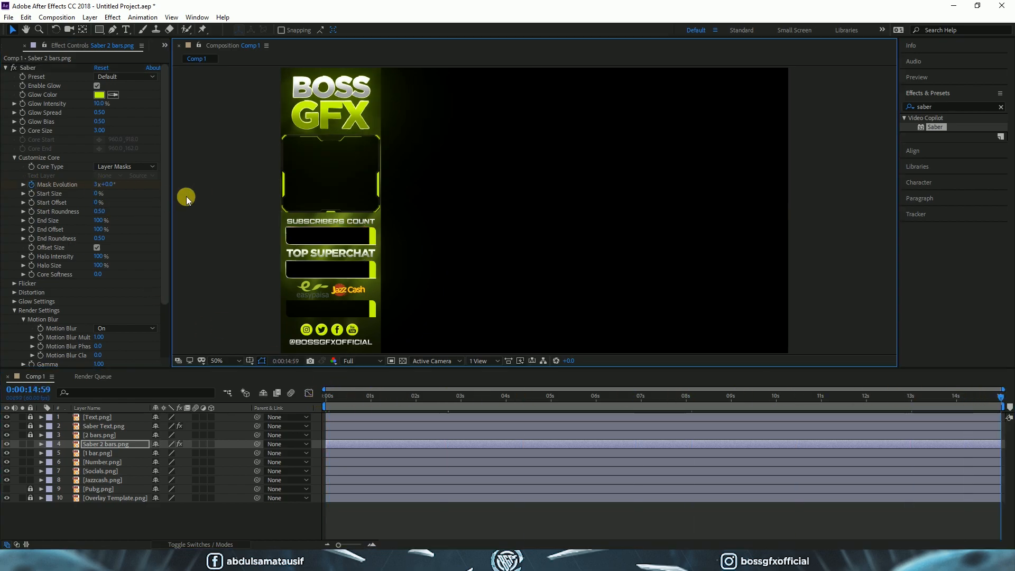
# - Set the Saber flicker intensity to 100% and flicker speed to 5 on Saber 2 bars.png
pyautogui.click(14, 284)
pyautogui.click(98, 294)
pyautogui.write('100')
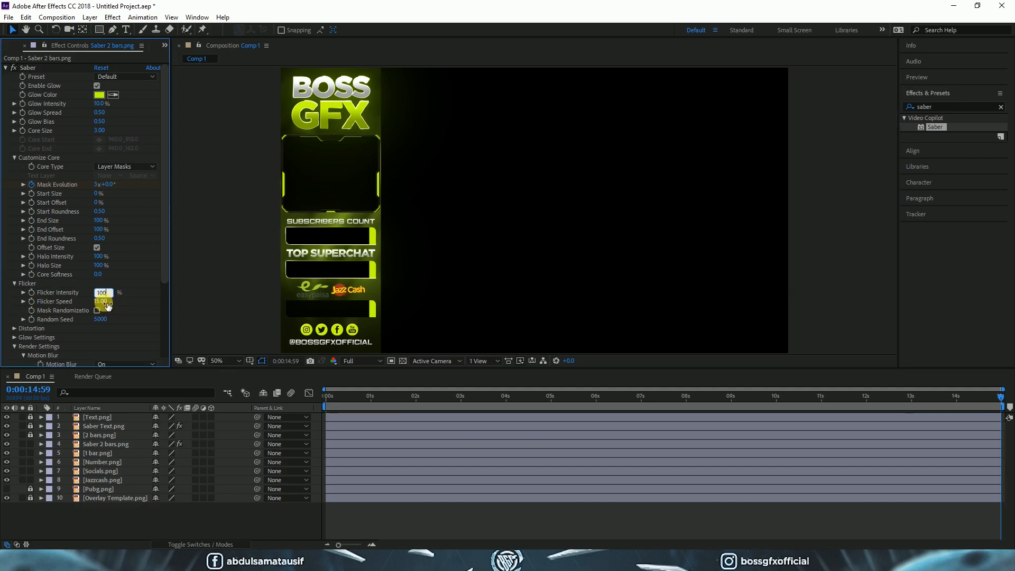
pyautogui.press('Tab')
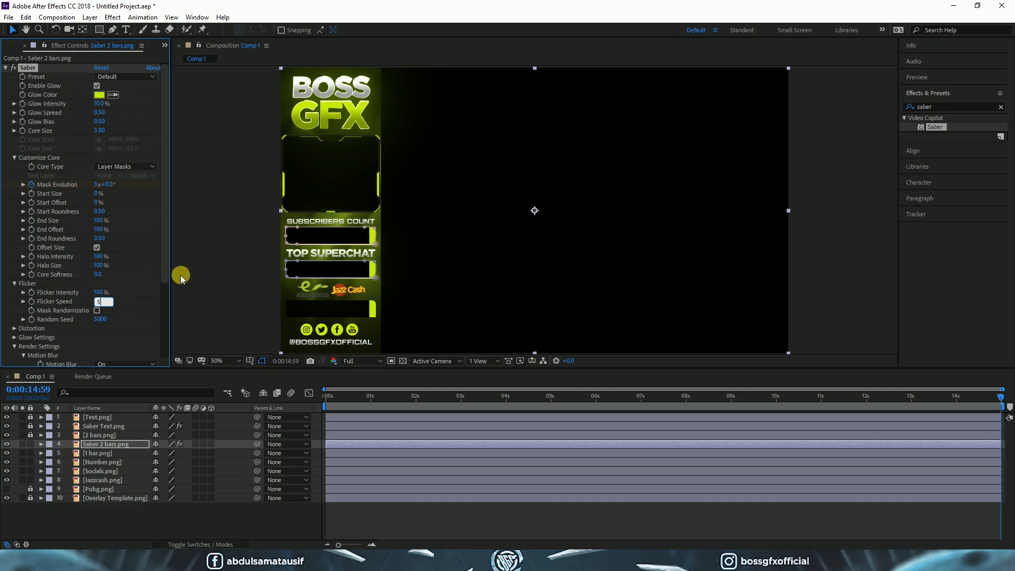
pyautogui.click(181, 281)
# - Preview the composition from the first frame at Quarter resolution and lock the Saber 2 bars.png layer
pyautogui.moveTo(346, 397); pyautogui.dragTo(319, 402)
pyautogui.click(361, 360)
pyautogui.click(365, 420)
pyautogui.press('space')
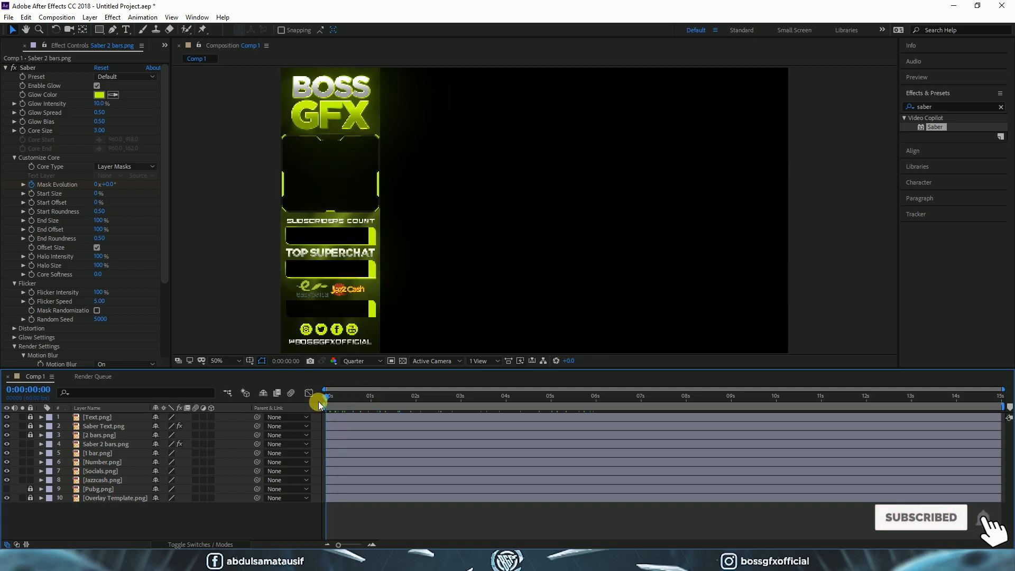
pyautogui.click(32, 445)
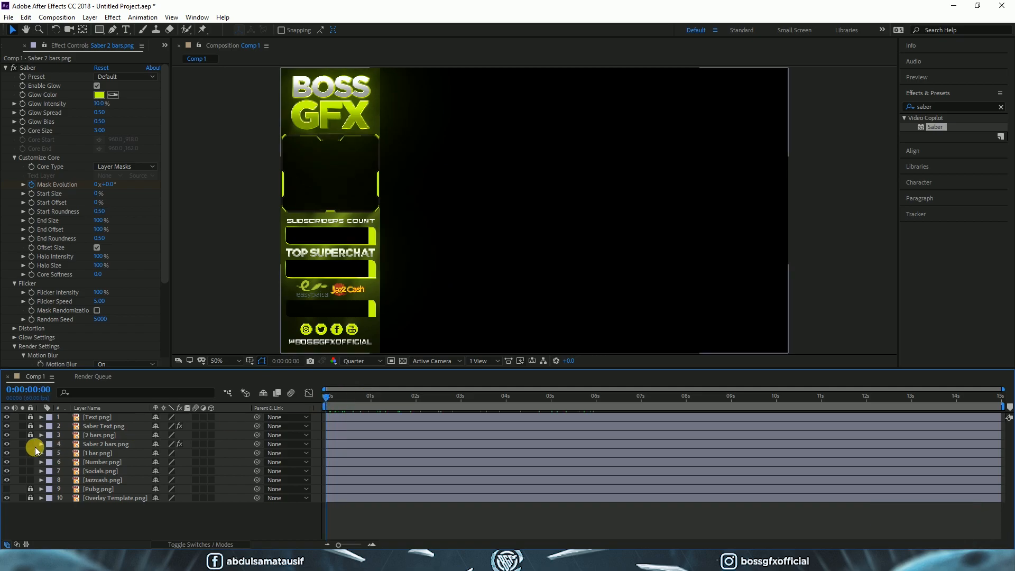
# - Duplicate the 1 bar.png layer, lock the upper copy and rename the lower copy saber 1 bar.png
pyautogui.click(110, 454)
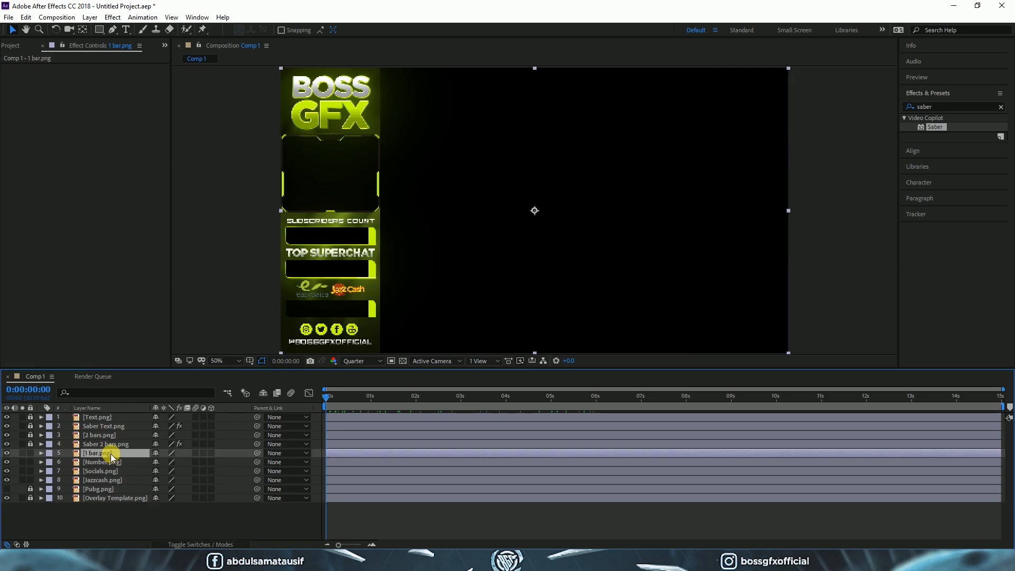
pyautogui.hotkey('ctrl', 'd')
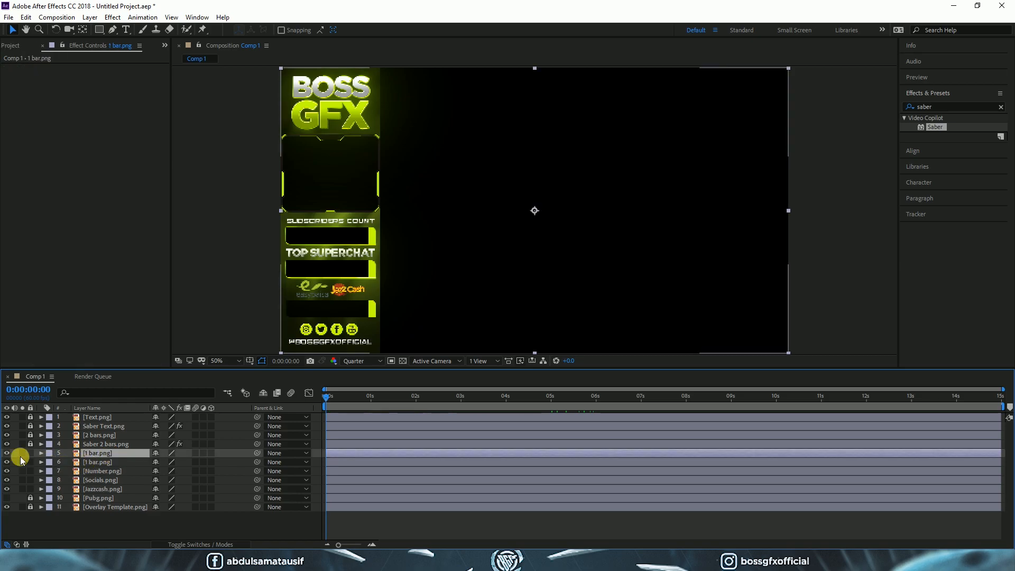
pyautogui.click(31, 453)
pyautogui.rightClick(87, 462)
pyautogui.click(97, 454)
pyautogui.press('Home')
pyautogui.write('saber')
pyautogui.press('Return')
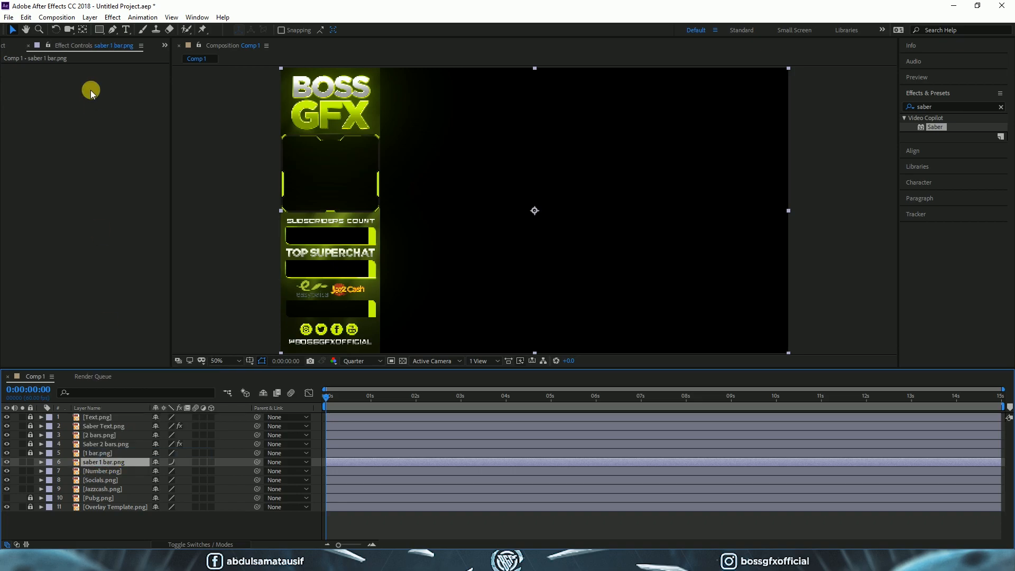
# - Auto-trace saber 1 bar.png into masks from its Alpha channel on the current frame
pyautogui.click(89, 19)
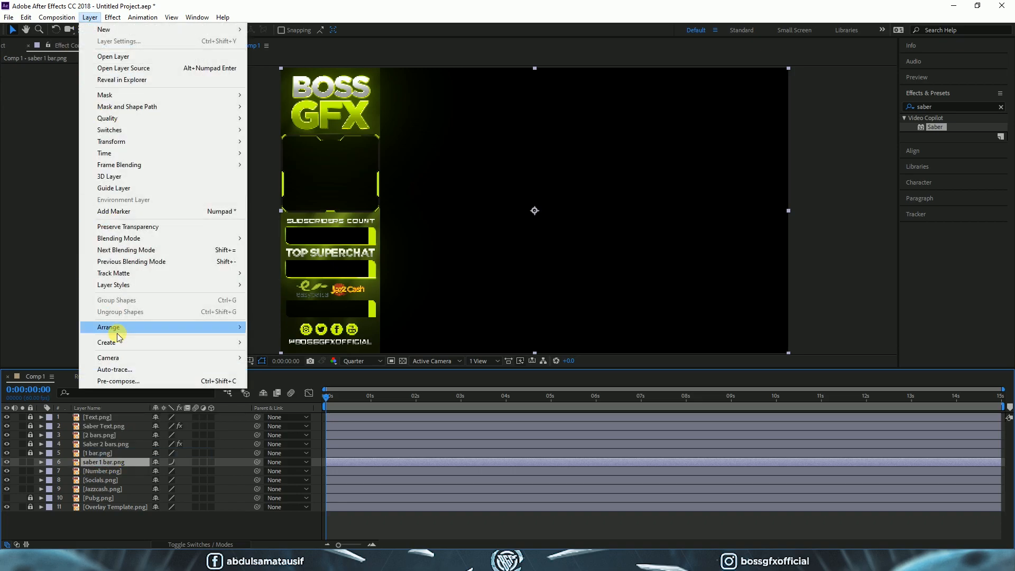
pyautogui.click(119, 369)
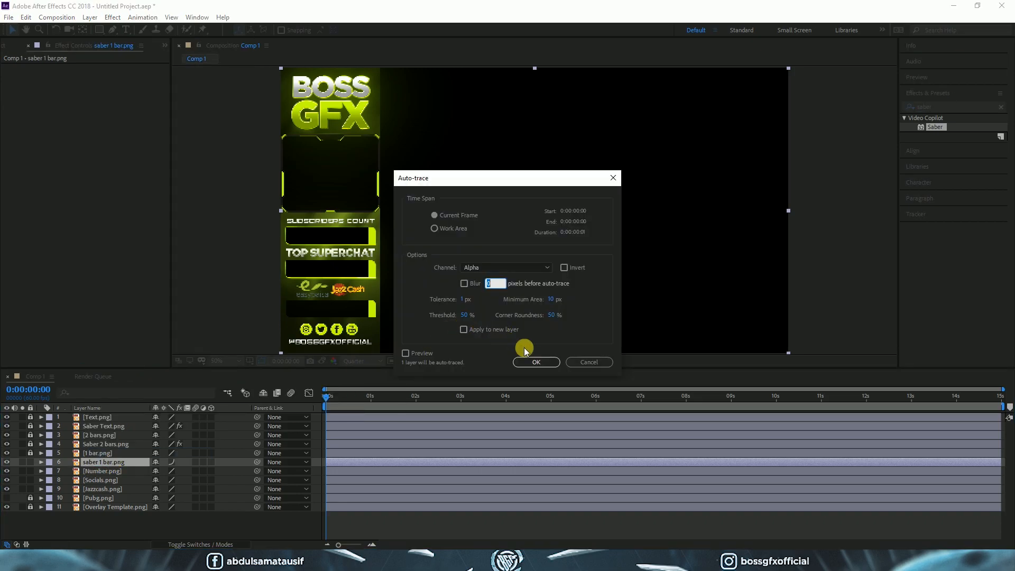
pyautogui.click(524, 363)
# - Apply the Saber effect to saber 1 bar.png with the Default preset and the copied green glow color
pyautogui.moveTo(932, 127); pyautogui.dragTo(576, 262)
pyautogui.moveTo(372, 305); pyautogui.dragTo(373, 306)
pyautogui.click(117, 77)
pyautogui.click(101, 95)
pyautogui.hotkey('ctrl', 'v')
pyautogui.click(658, 214)
# - Set saber 1 bar.png's Saber composite setting to Transparent, core type to Layer Masks, glow intensity to 10% and start size to 0%
pyautogui.click(15, 193)
pyautogui.click(120, 284)
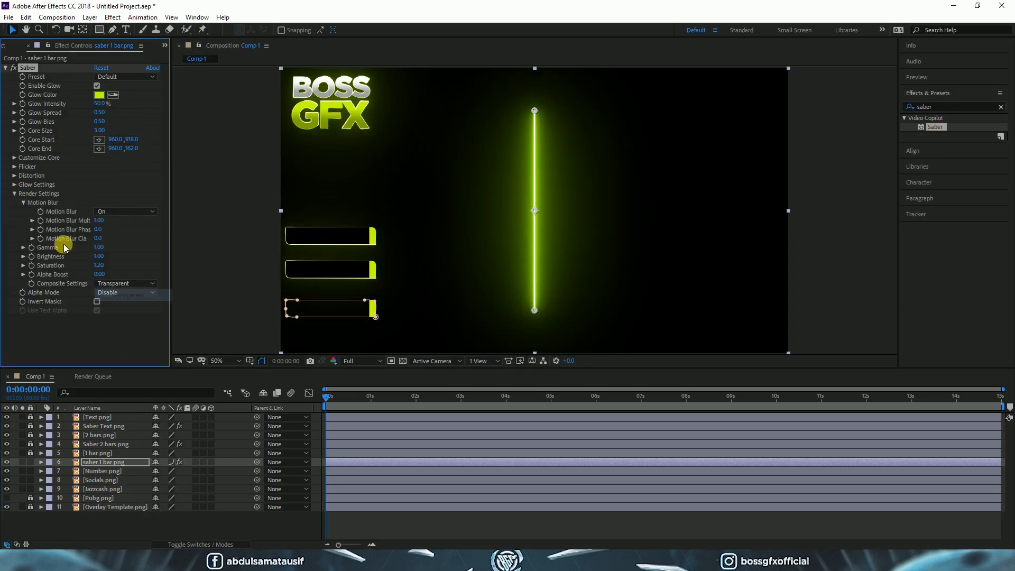
pyautogui.click(121, 294)
pyautogui.click(14, 158)
pyautogui.click(120, 167)
pyautogui.click(119, 177)
pyautogui.moveTo(104, 199); pyautogui.dragTo(95, 196)
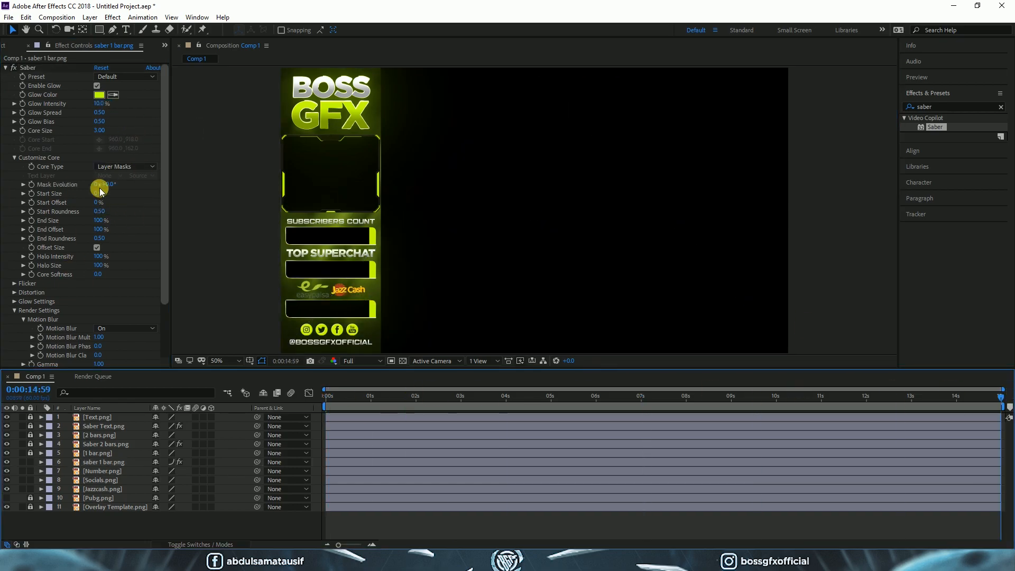
# - Keyframe saber 1 bar.png's Mask Evolution from 0 at the first frame to 3 revolutions at the last frame
pyautogui.click(96, 184)
pyautogui.click(227, 254)
pyautogui.moveTo(339, 397); pyautogui.dragTo(1011, 399)
pyautogui.click(96, 185)
pyautogui.click(31, 184)
pyautogui.click(96, 184)
pyautogui.write('3')
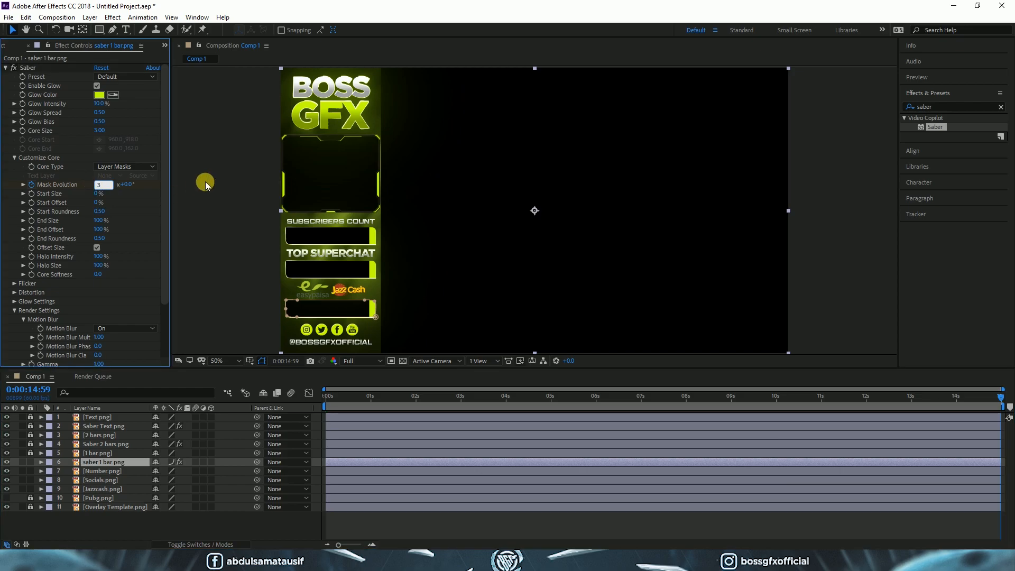
pyautogui.click(196, 186)
# - Set saber 1 bar.png's Saber flicker intensity to 100%, return to the first frame and lock the layer
pyautogui.click(14, 283)
pyautogui.click(96, 292)
pyautogui.write('100')
pyautogui.click(212, 322)
pyautogui.moveTo(483, 399); pyautogui.dragTo(312, 402)
pyautogui.click(31, 462)
# - Move the Socials.png layer below Jazzcash.png in the layer stack
pyautogui.click(102, 472)
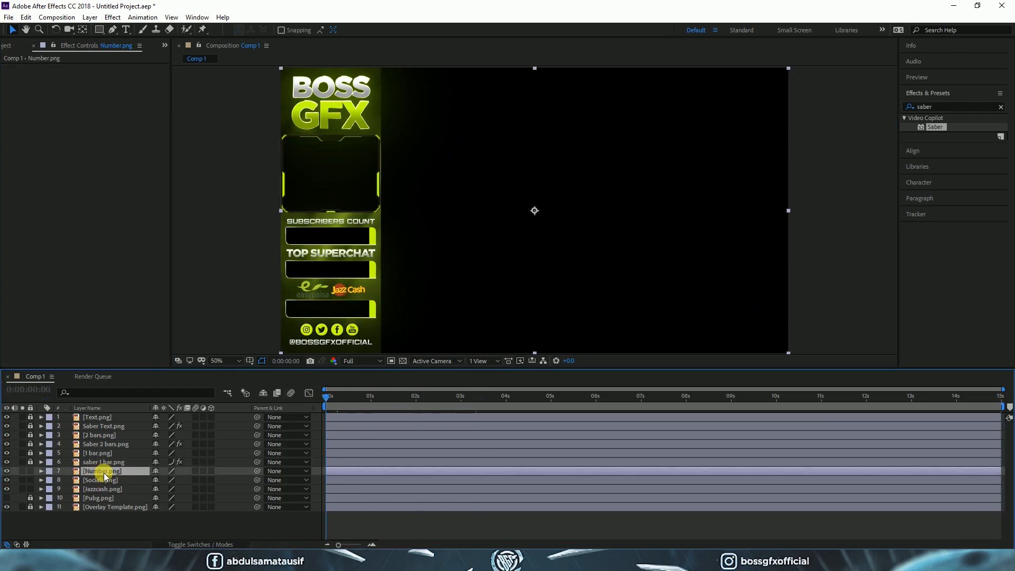
pyautogui.click(96, 491)
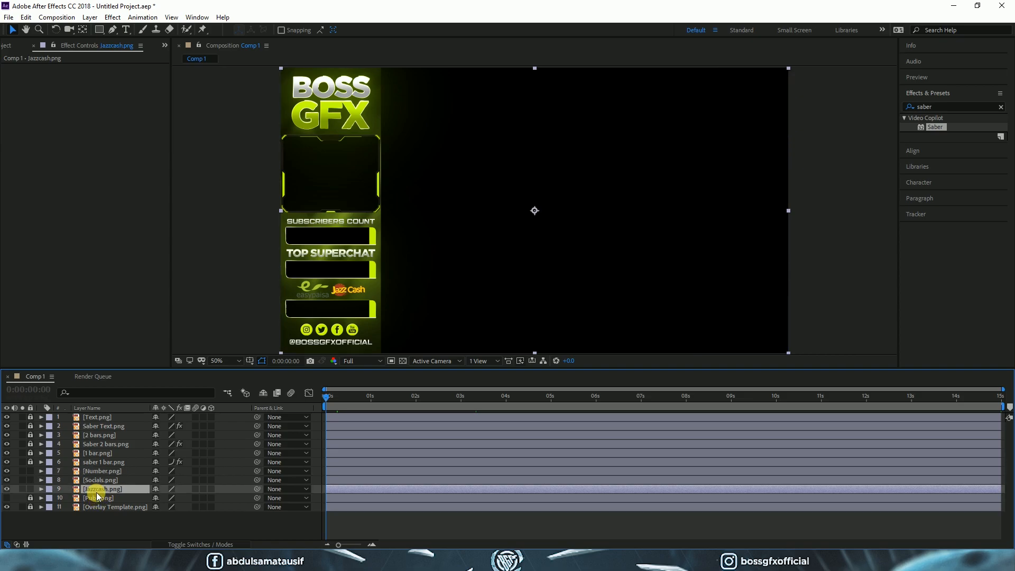
pyautogui.moveTo(100, 479); pyautogui.dragTo(101, 492)
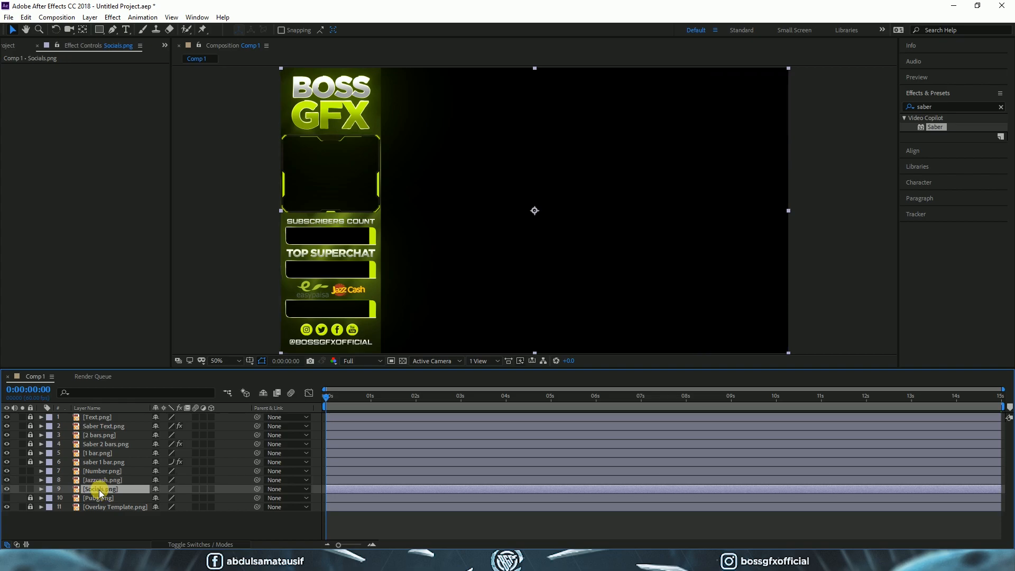
# - Shift Socials.png out of the panel to X position 604 and keyframe its Position at the first frame
pyautogui.click(41, 489)
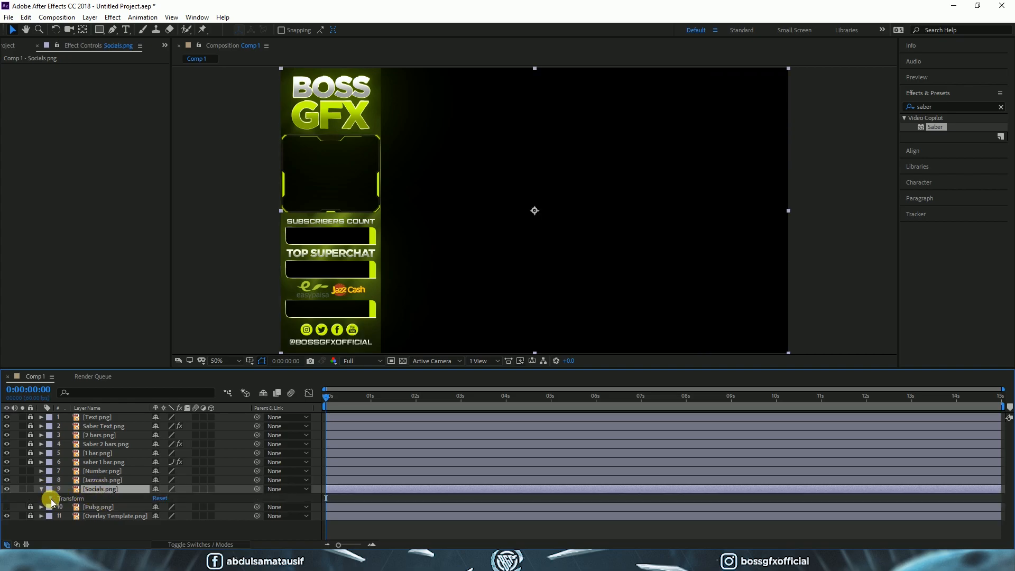
pyautogui.click(51, 499)
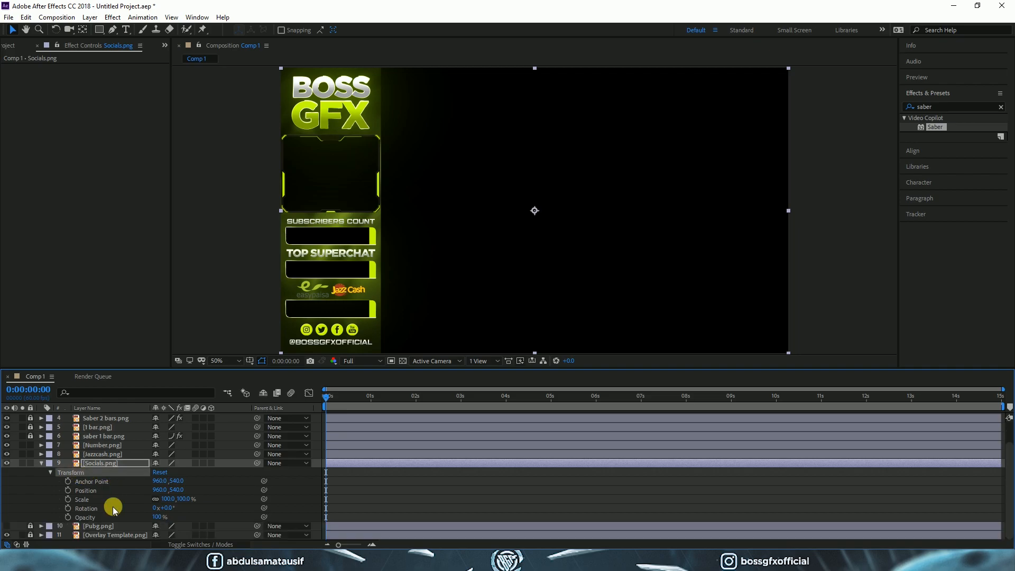
pyautogui.moveTo(336, 399); pyautogui.dragTo(326, 398)
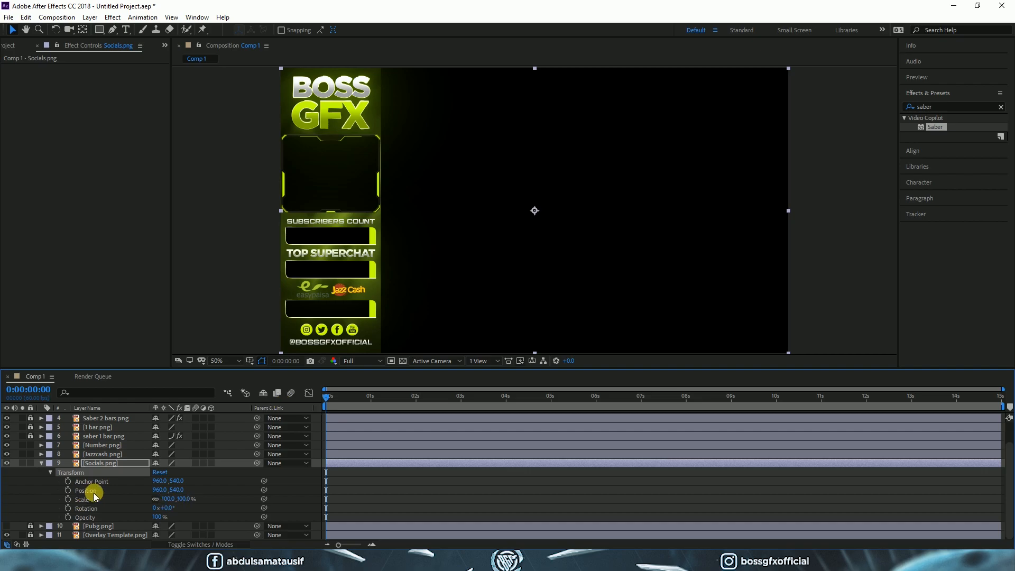
pyautogui.click(161, 490)
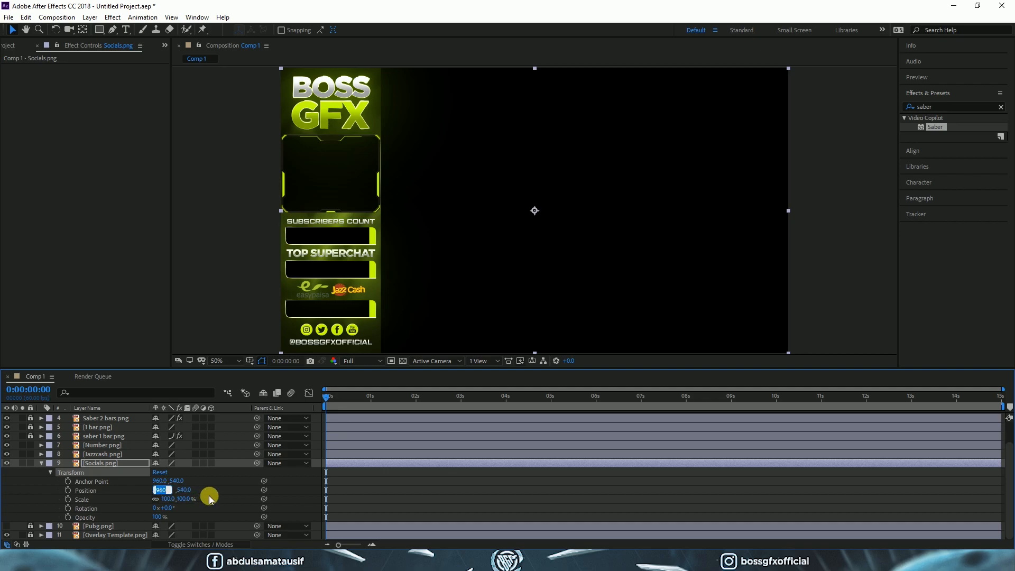
pyautogui.click(143, 496)
pyautogui.moveTo(164, 494); pyautogui.dragTo(115, 492)
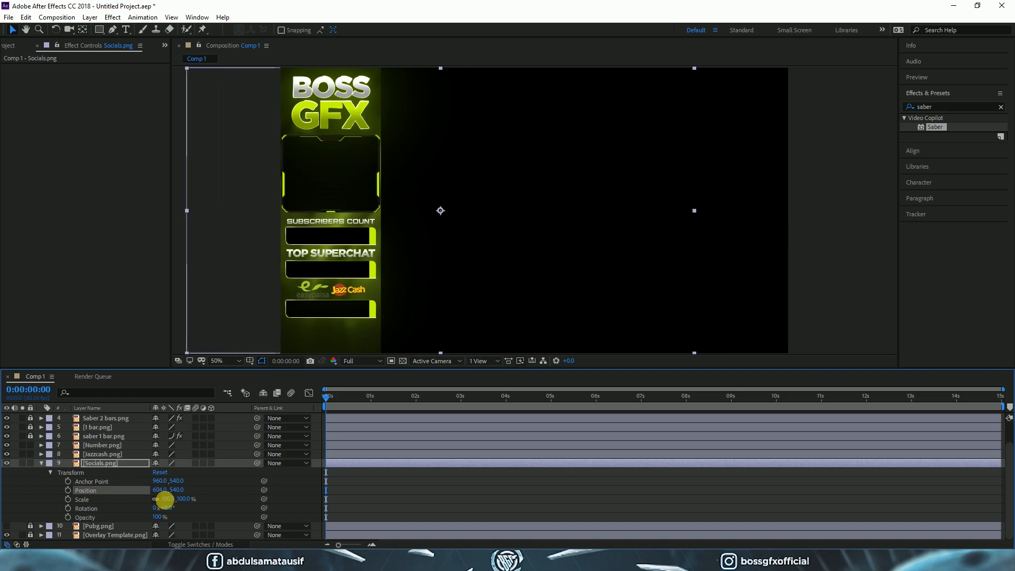
pyautogui.click(68, 492)
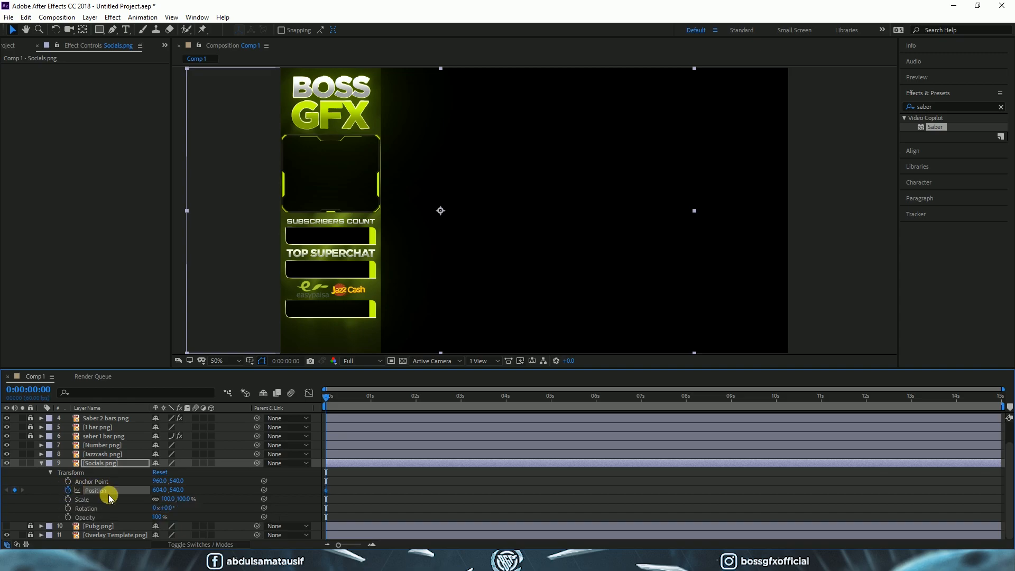
# - Keyframe Socials.png's X position at 960 at the 1-second mark
pyautogui.moveTo(327, 401); pyautogui.dragTo(371, 396)
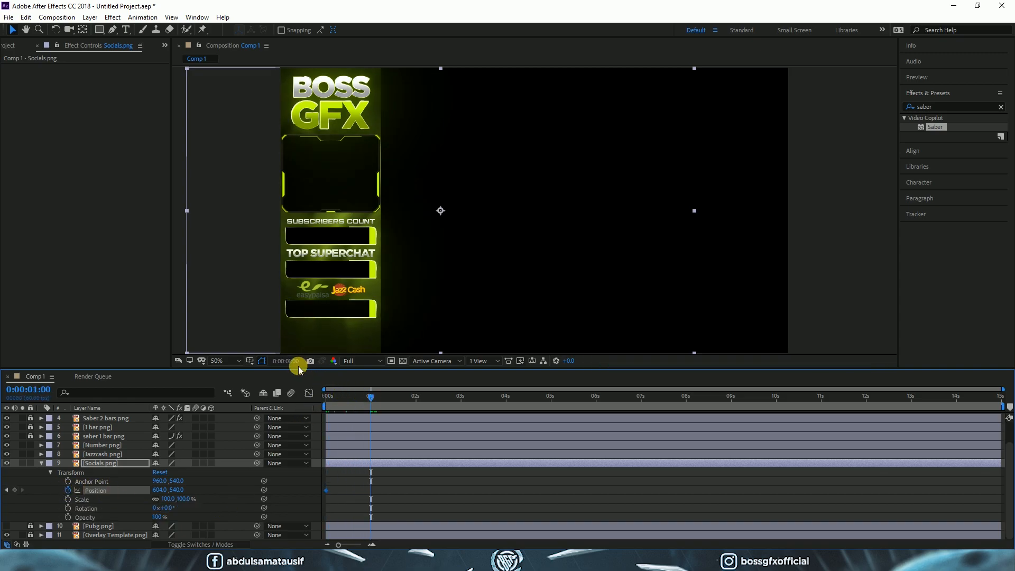
pyautogui.click(159, 489)
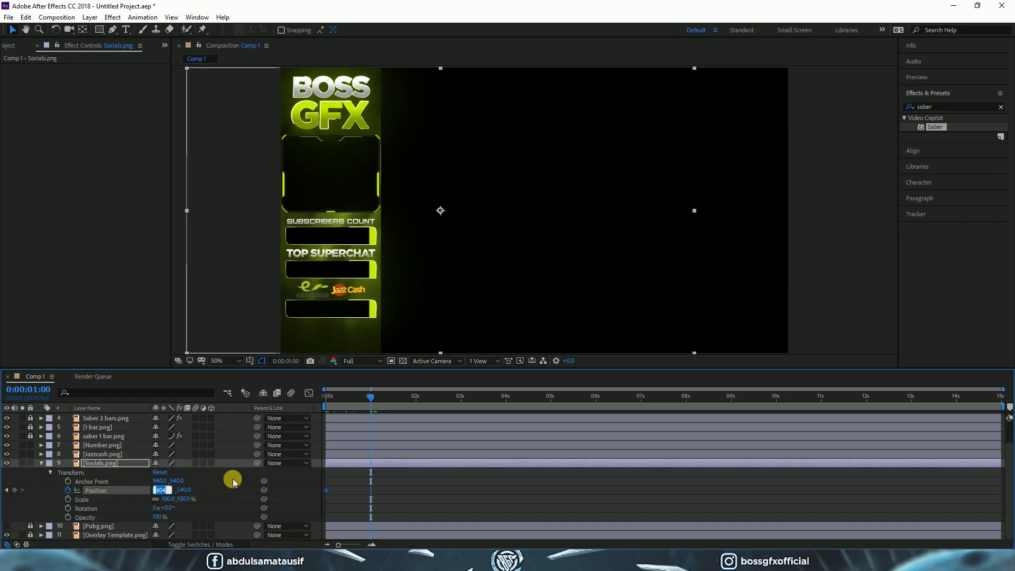
pyautogui.write('960')
pyautogui.press('Return')
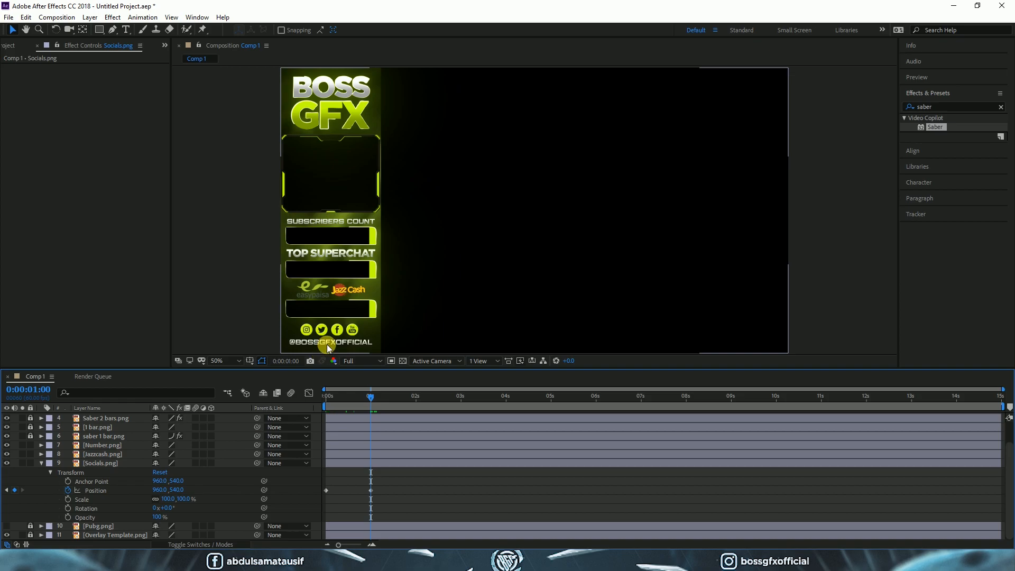
# - Keyframe Socials.png's Opacity from 0% at the first frame to 100% at the 1-second mark
pyautogui.moveTo(351, 402); pyautogui.dragTo(328, 402)
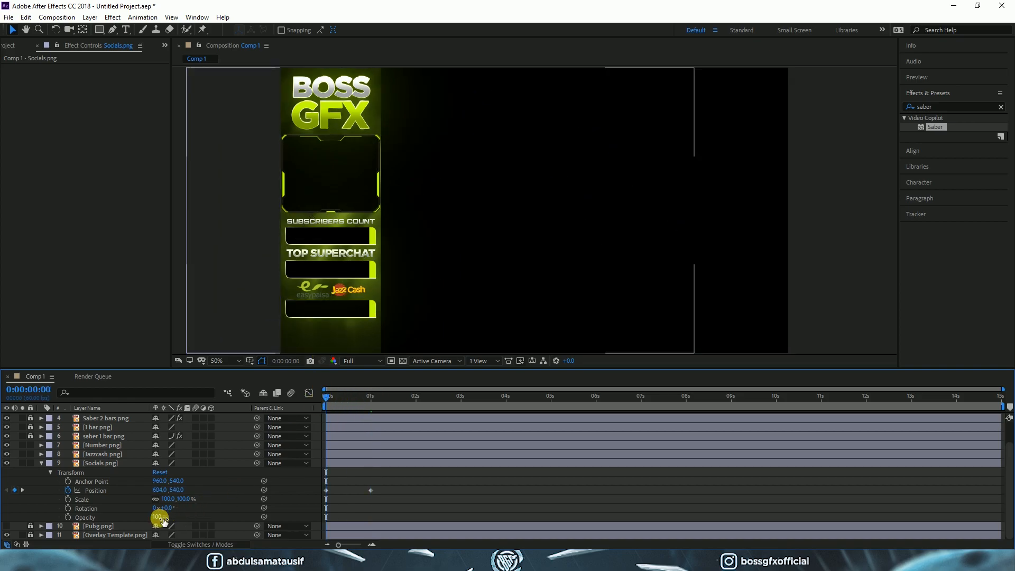
pyautogui.moveTo(161, 518); pyautogui.dragTo(68, 520)
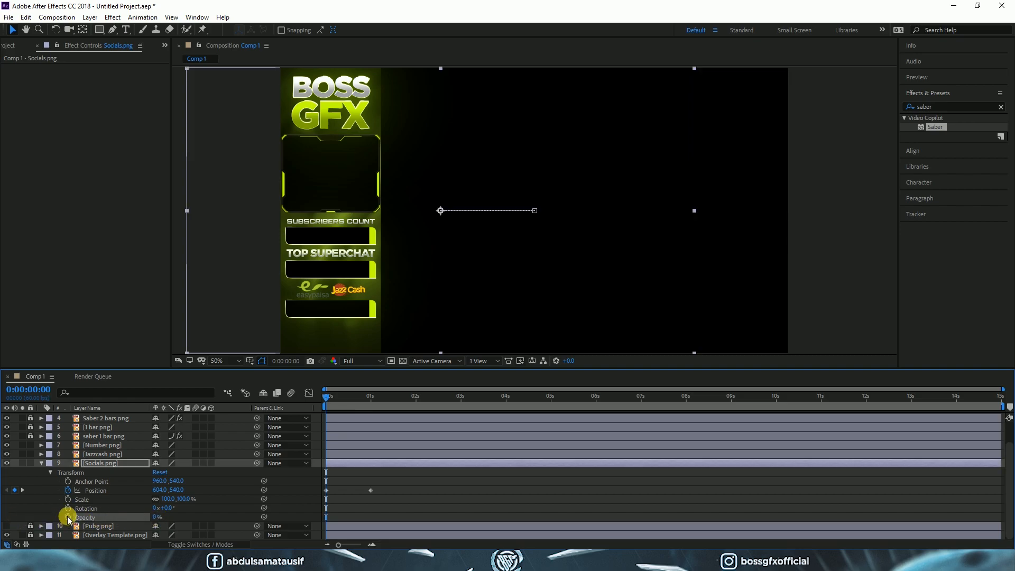
pyautogui.moveTo(326, 402); pyautogui.dragTo(371, 401)
pyautogui.moveTo(157, 522); pyautogui.dragTo(352, 519)
# - Apply Easy Ease to all Position and Opacity keyframes of Socials.png
pyautogui.moveTo(379, 485); pyautogui.dragTo(323, 518)
pyautogui.rightClick(326, 518)
pyautogui.moveTo(431, 513)
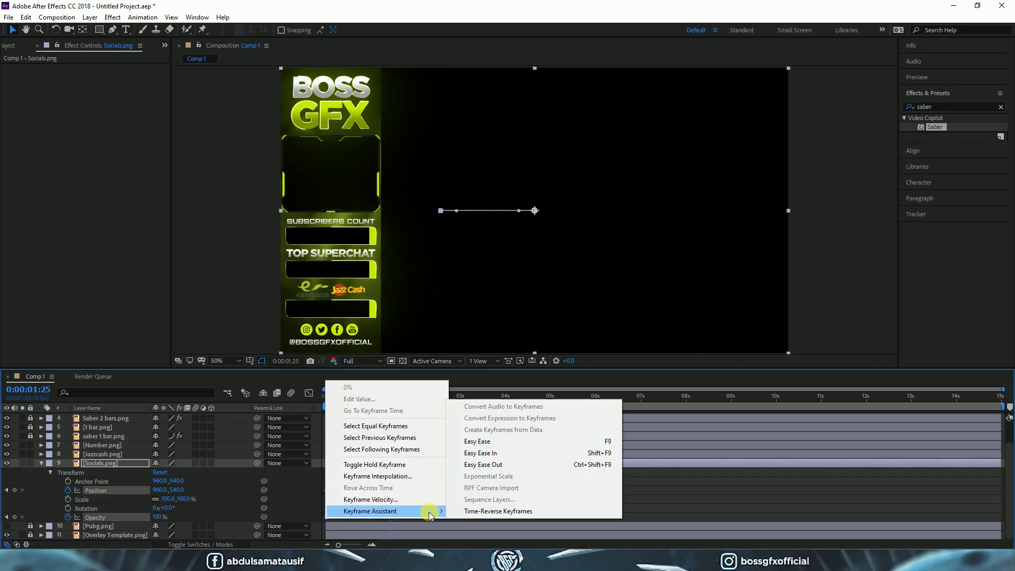
pyautogui.click(476, 441)
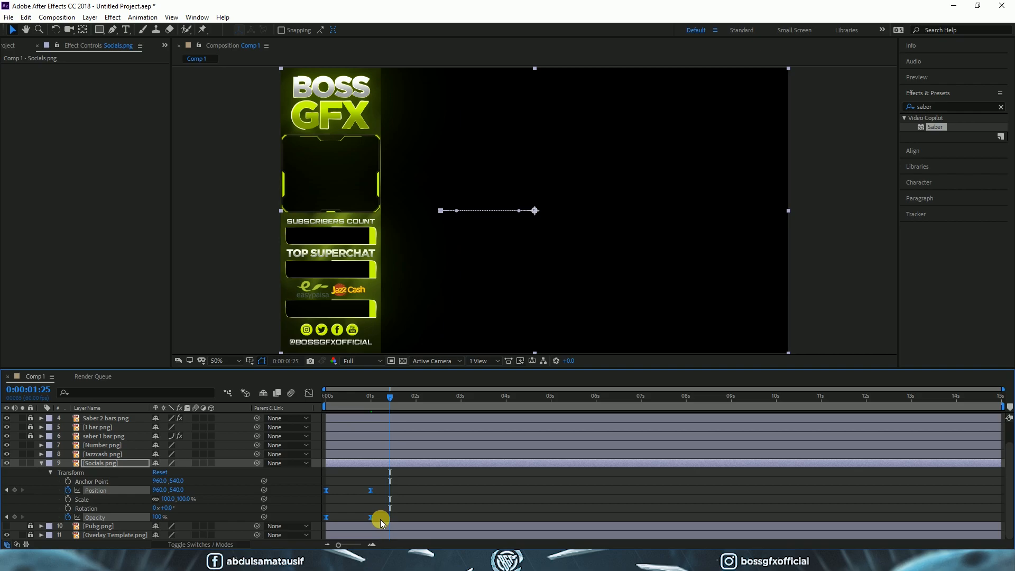
# - Paste the Socials.png Position and Opacity keyframes at 7 seconds and time-reverse the pasted set
pyautogui.moveTo(390, 395); pyautogui.dragTo(641, 407)
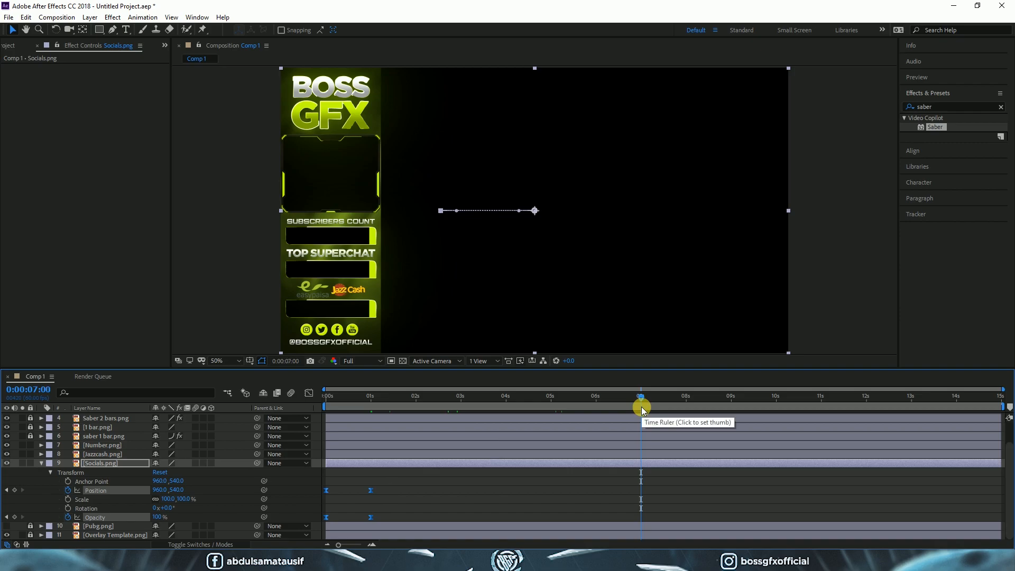
pyautogui.hotkey('ctrl', 'v')
pyautogui.rightClick(641, 516)
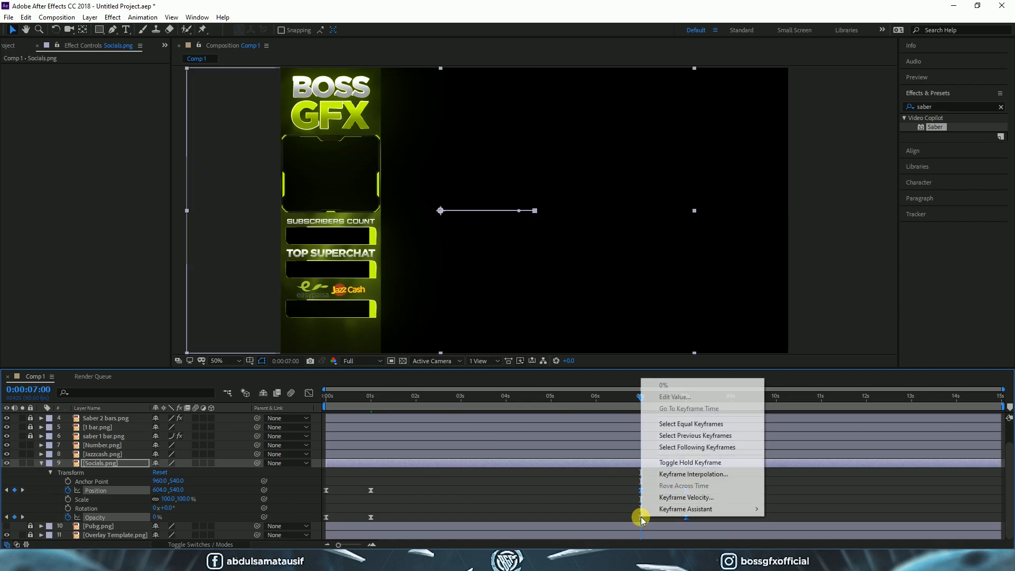
pyautogui.moveTo(665, 512)
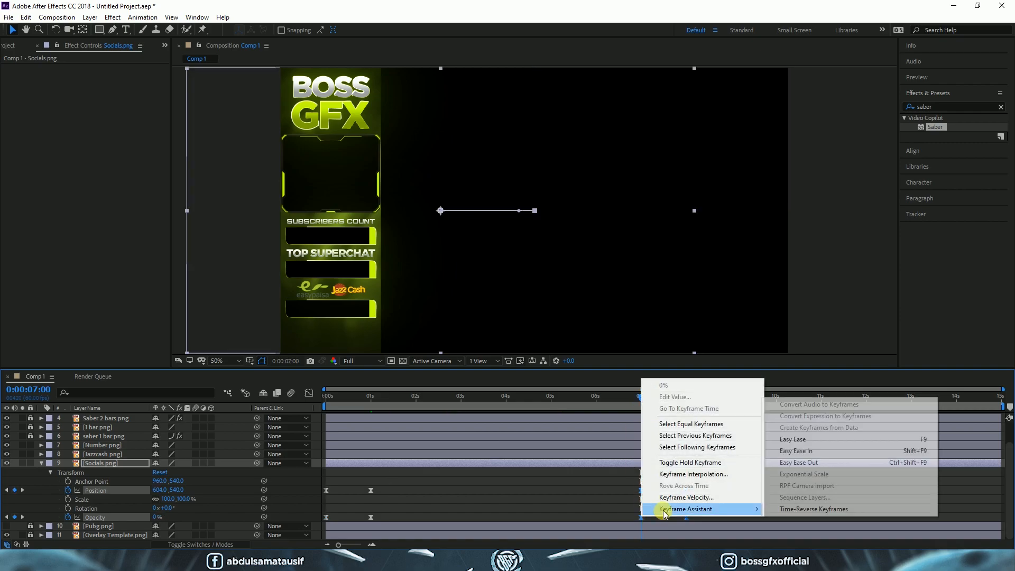
pyautogui.click(787, 510)
# - Scrub through the Socials.png exit animation, return to the first frame, and collapse and lock the layer
pyautogui.moveTo(641, 397); pyautogui.dragTo(725, 401)
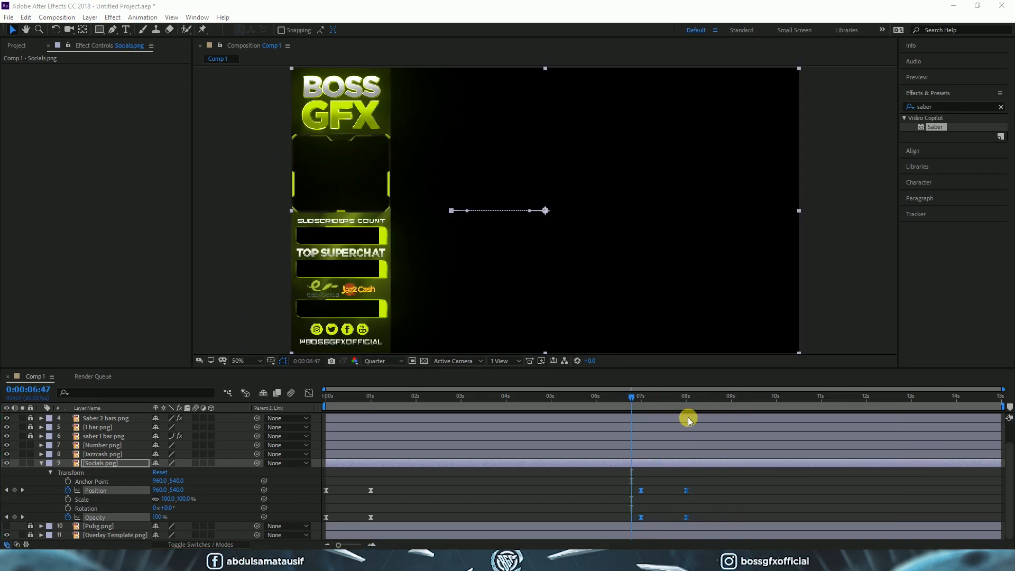
pyautogui.moveTo(637, 402); pyautogui.dragTo(317, 419)
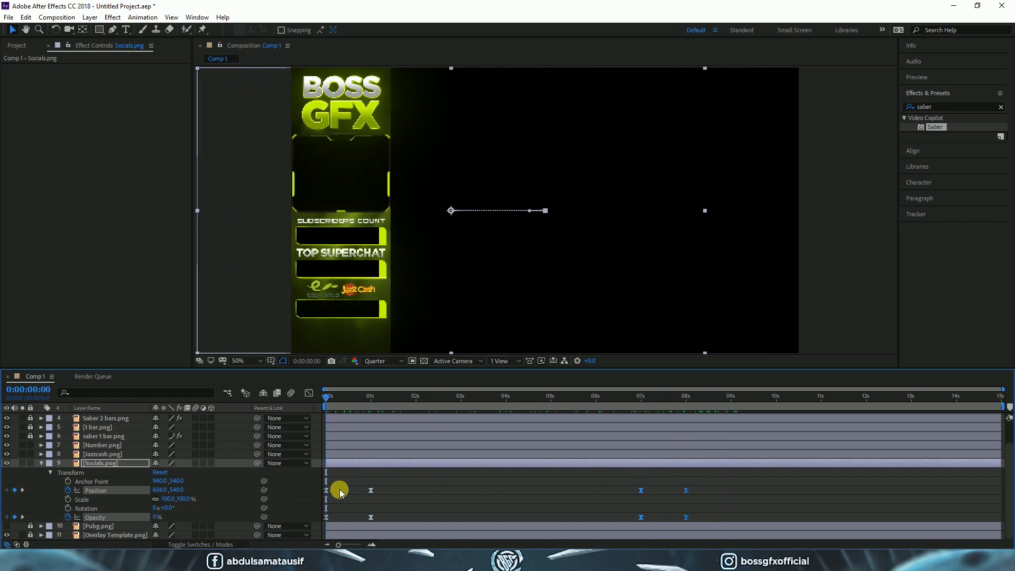
pyautogui.click(51, 472)
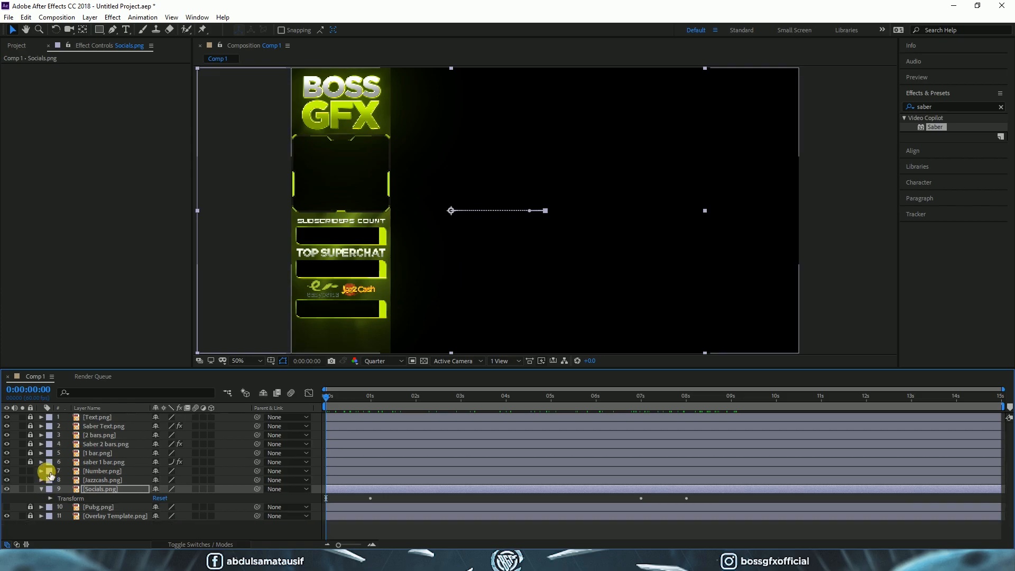
pyautogui.click(42, 490)
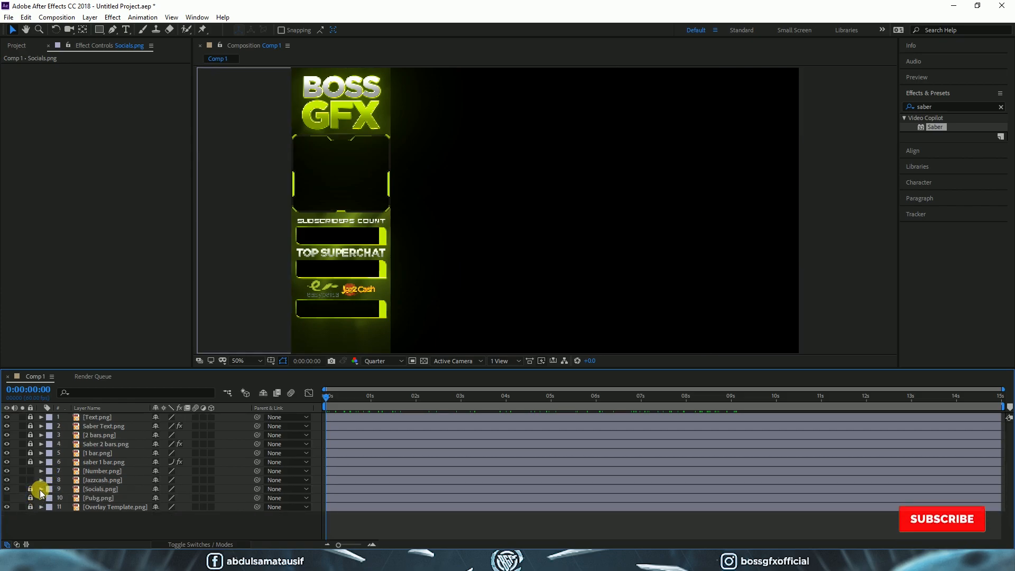
# - Paste the copied Position and Opacity keyframes onto Jazzcash.png at the first frame
pyautogui.click(41, 480)
pyautogui.click(90, 480)
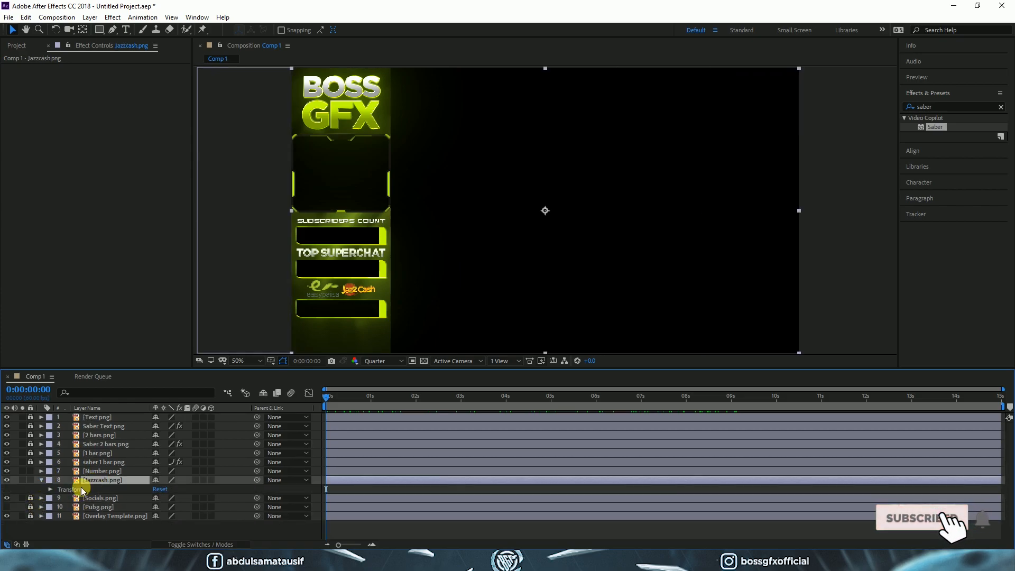
pyautogui.click(50, 489)
pyautogui.hotkey('ctrl', 'v')
pyautogui.press('space')
# - Paste the Position and Opacity keyframes on Jazzcash.png again at 7 seconds in time-reversed order, and lock the layer
pyautogui.moveTo(340, 400); pyautogui.dragTo(641, 408)
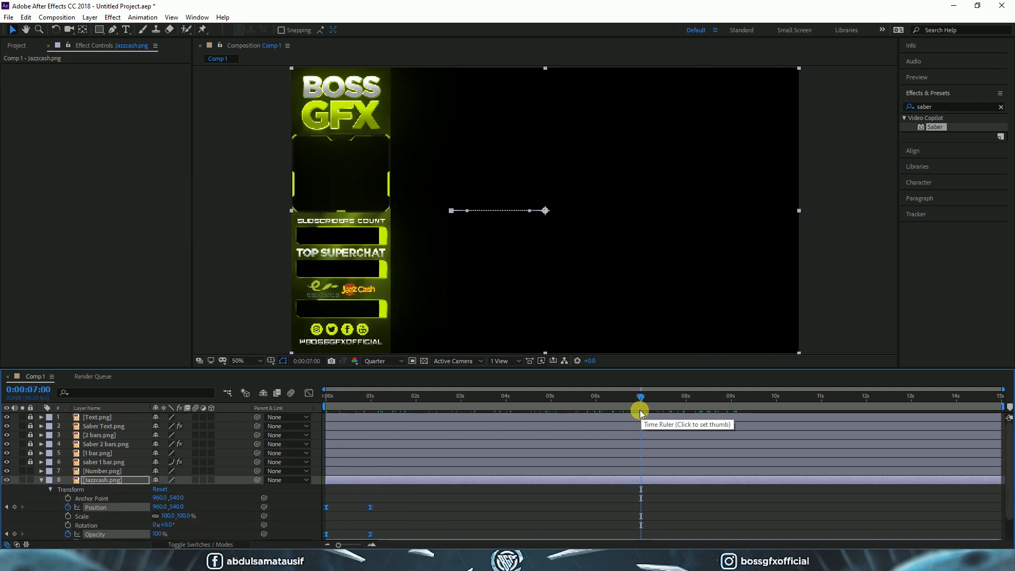
pyautogui.hotkey('ctrl', 'v')
pyautogui.rightClick(641, 534)
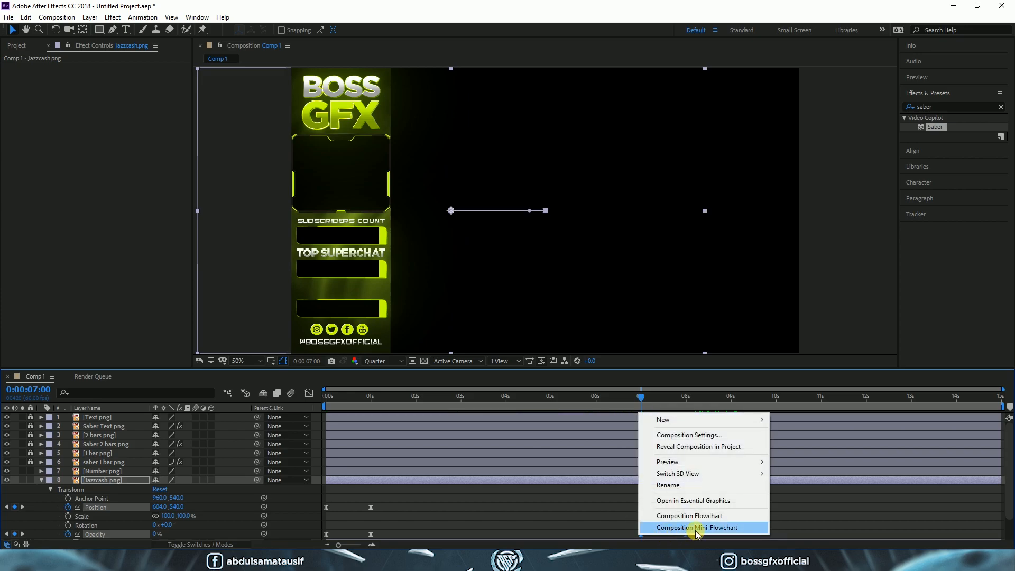
pyautogui.click(614, 534)
pyautogui.moveTo(631, 494); pyautogui.dragTo(706, 545)
pyautogui.moveTo(650, 397)
pyautogui.mouseDown()
pyautogui.moveTo(702, 400)
pyautogui.moveTo(635, 401)
pyautogui.mouseUp()
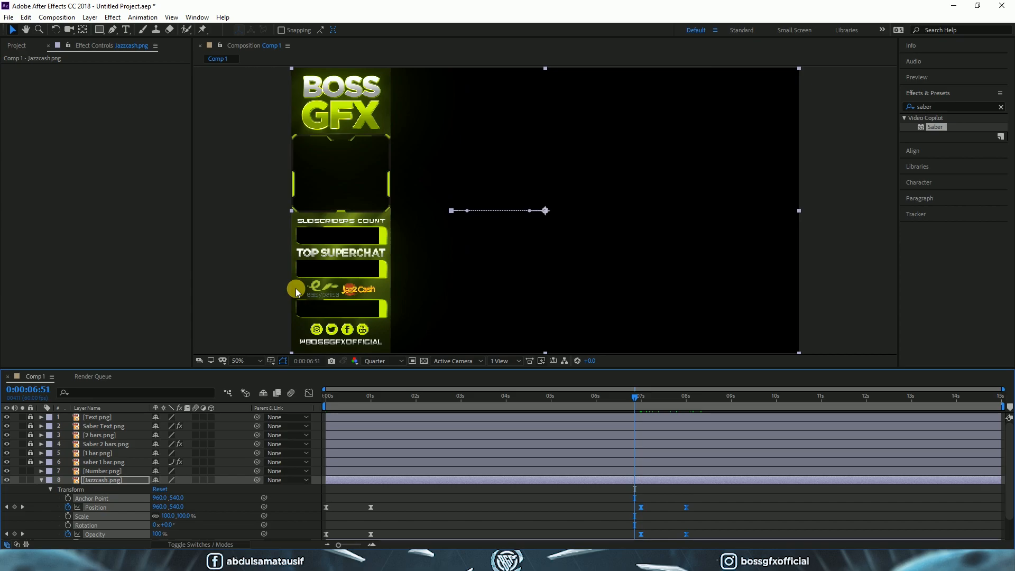
pyautogui.click(41, 480)
pyautogui.click(31, 480)
# - Paste the copied Position and Opacity keyframes onto Number.png at the first frame
pyautogui.click(102, 472)
pyautogui.click(44, 472)
pyautogui.click(42, 471)
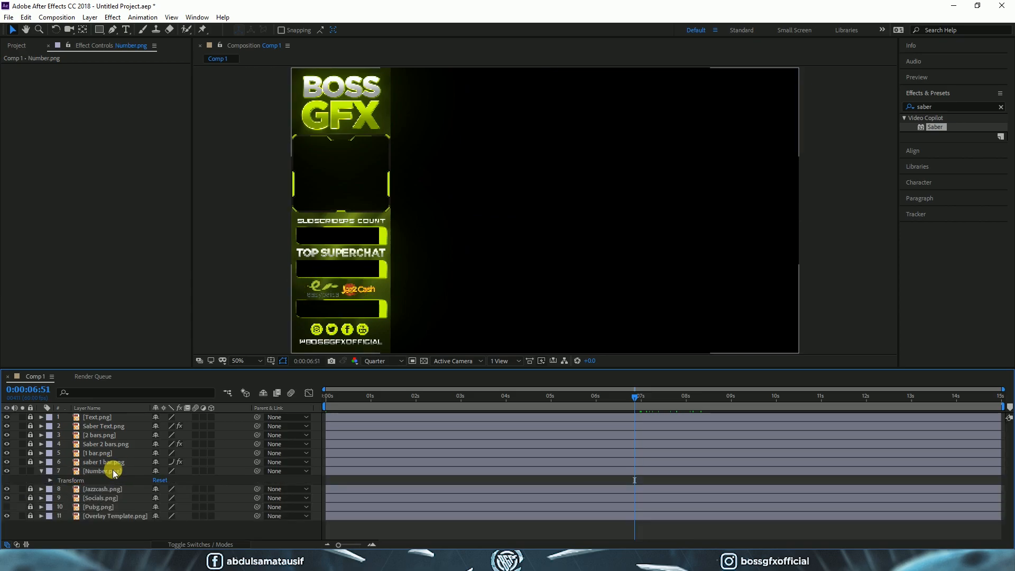
pyautogui.click(112, 470)
pyautogui.click(51, 480)
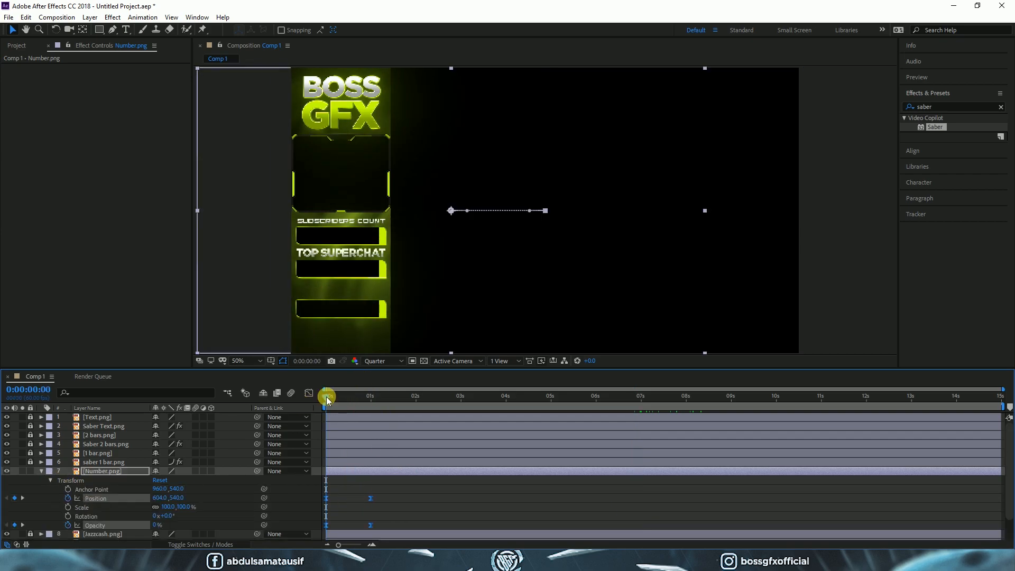
# - Paste the Position and Opacity keyframes on Number.png at 7 seconds, and time-reverse the pasted set
pyautogui.moveTo(327, 400); pyautogui.dragTo(641, 402)
pyautogui.hotkey('ctrl', 'v')
pyautogui.rightClick(641, 528)
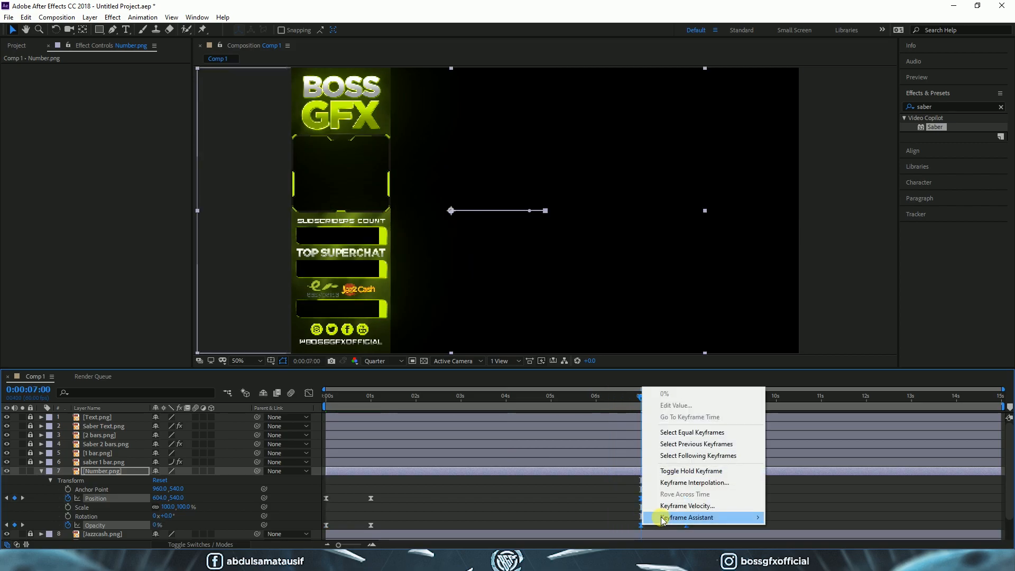
pyautogui.moveTo(661, 518)
pyautogui.click(790, 517)
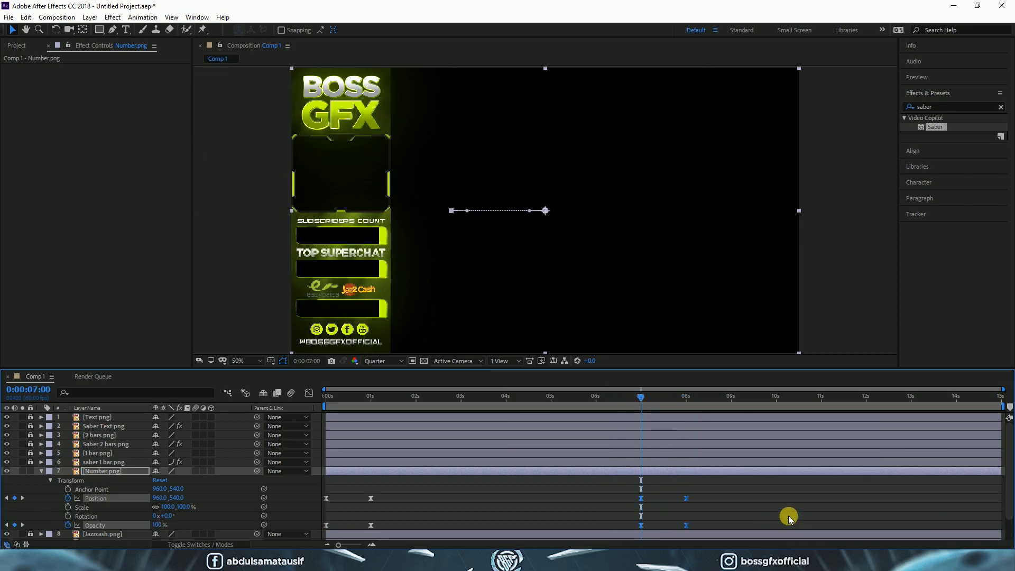
pyautogui.moveTo(646, 399); pyautogui.dragTo(698, 400)
pyautogui.press('space')
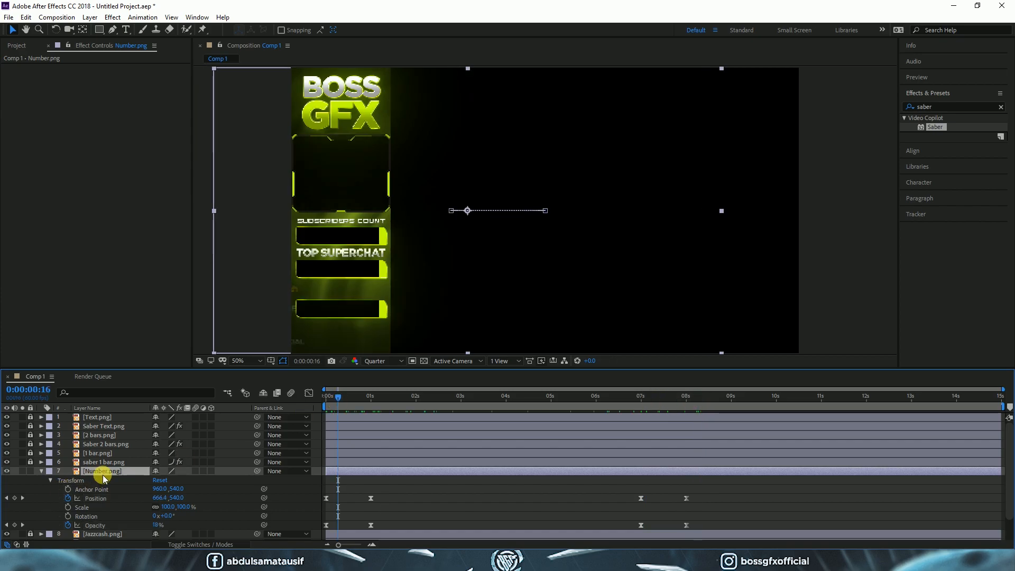
# - Move Number.png above the 1 bar.png layer in the stack, and collapse and lock it
pyautogui.moveTo(110, 474); pyautogui.dragTo(108, 454)
pyautogui.moveTo(362, 396); pyautogui.dragTo(408, 392)
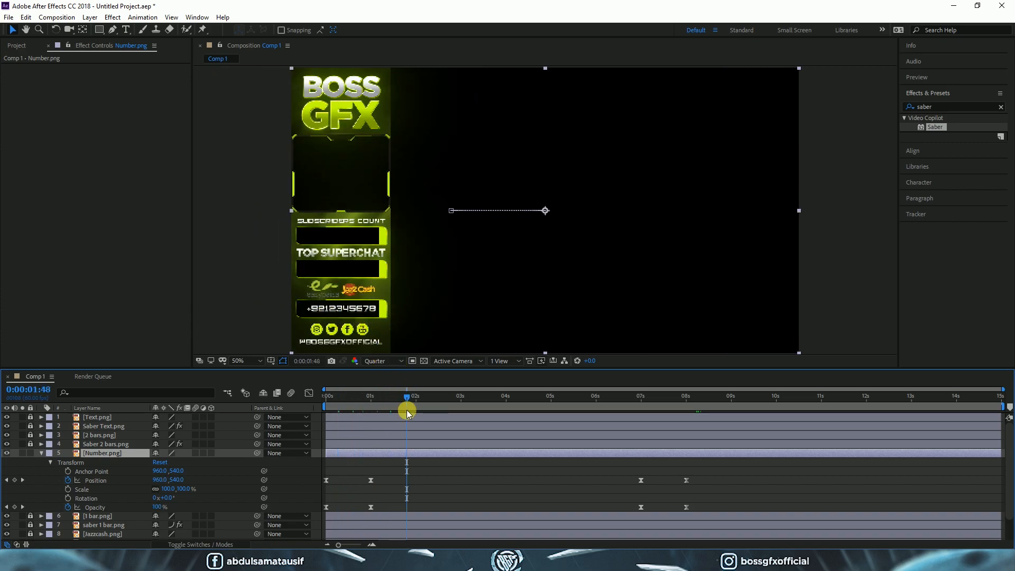
pyautogui.press('Home')
pyautogui.click(51, 463)
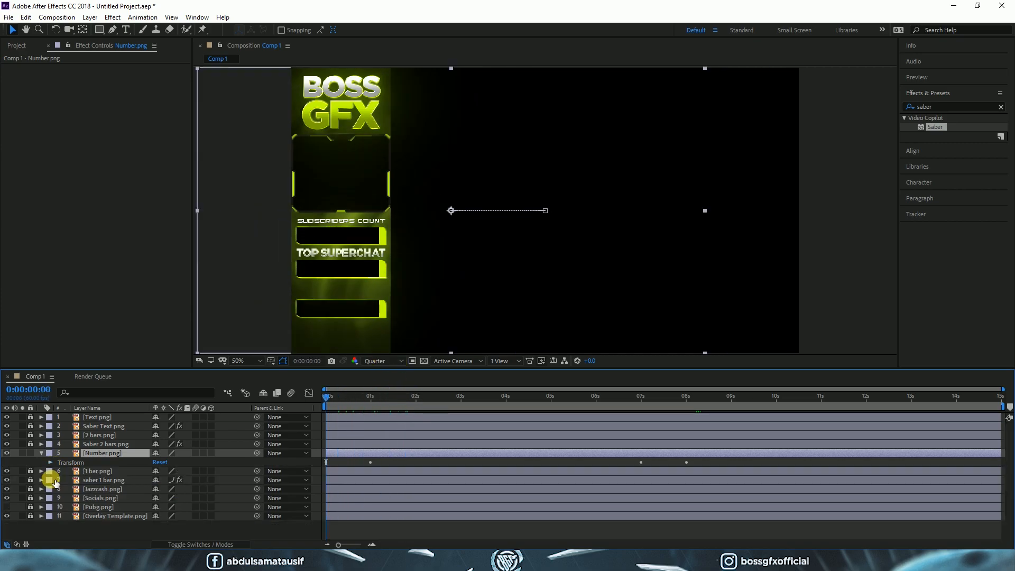
pyautogui.click(41, 453)
pyautogui.press('F2')
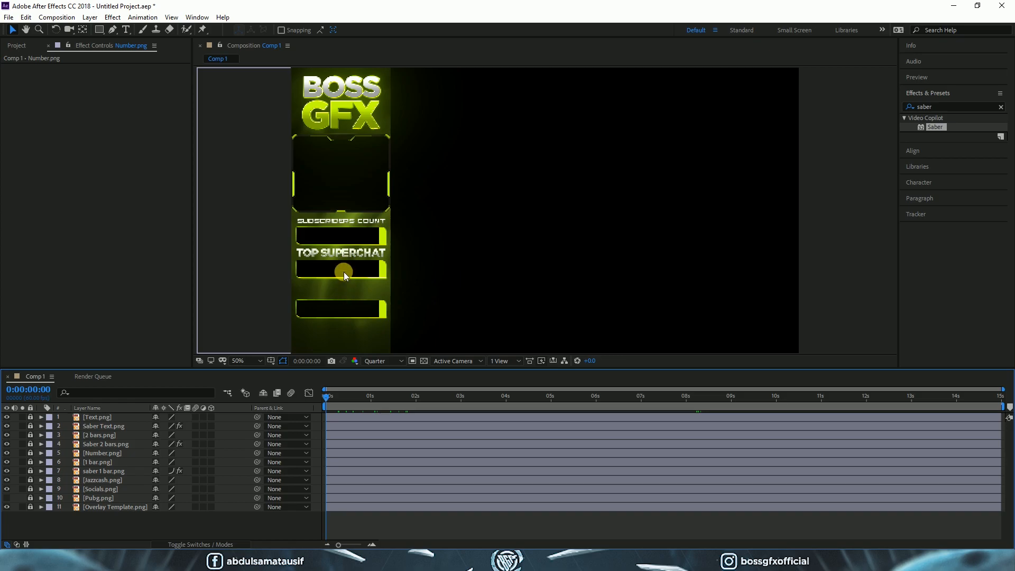
# - Unlock saber 1 bar.png and paste the copied Position and Opacity keyframes onto it at the first frame
pyautogui.click(40, 470)
pyautogui.click(41, 462)
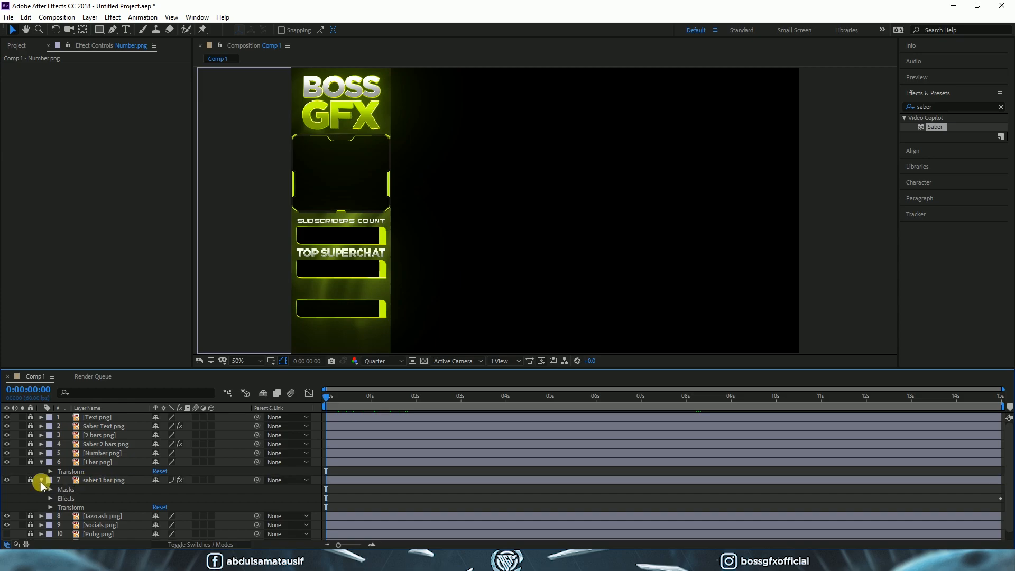
pyautogui.click(83, 482)
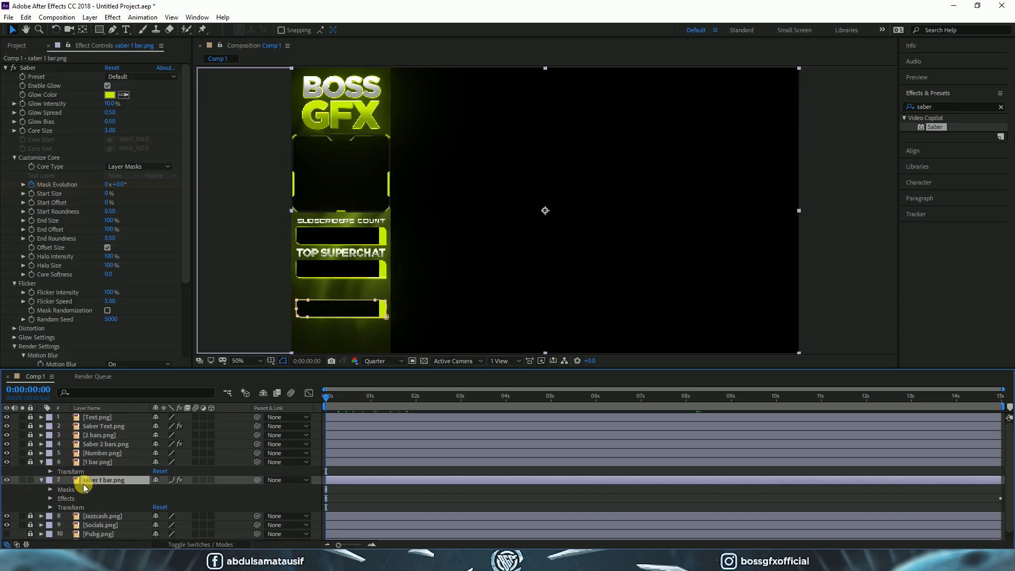
pyautogui.click(51, 508)
pyautogui.scroll(-1, 52, 508)
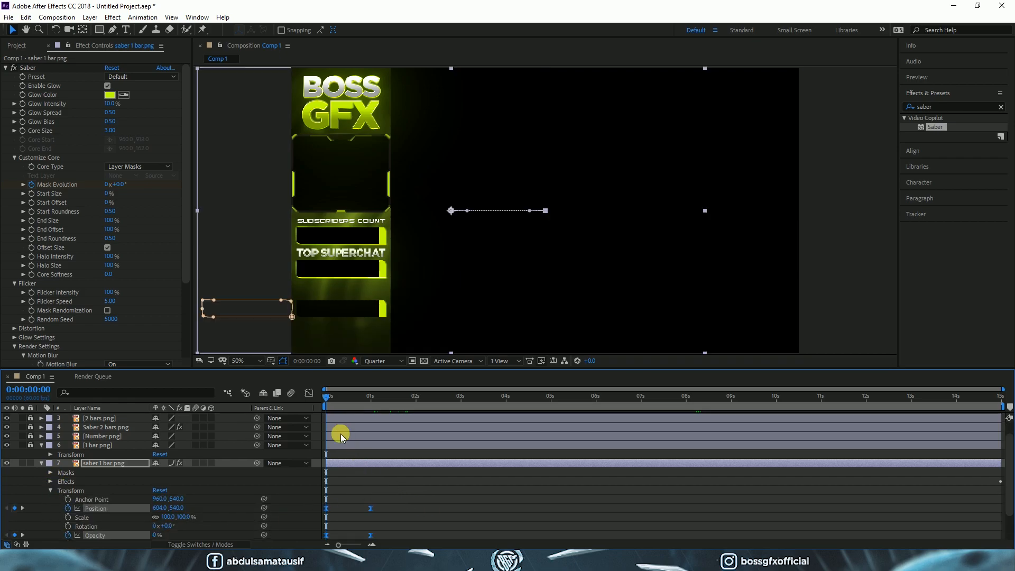
# - Paste the Position and Opacity keyframes on saber 1 bar.png at 7 seconds in time-reversed order, and lock the layer
pyautogui.moveTo(331, 395); pyautogui.dragTo(400, 395)
pyautogui.moveTo(482, 396); pyautogui.dragTo(626, 399)
pyautogui.hotkey('ctrl', 'v')
pyautogui.rightClick(641, 535)
pyautogui.moveTo(703, 529)
pyautogui.click(783, 530)
pyautogui.click(50, 491)
pyautogui.click(41, 473)
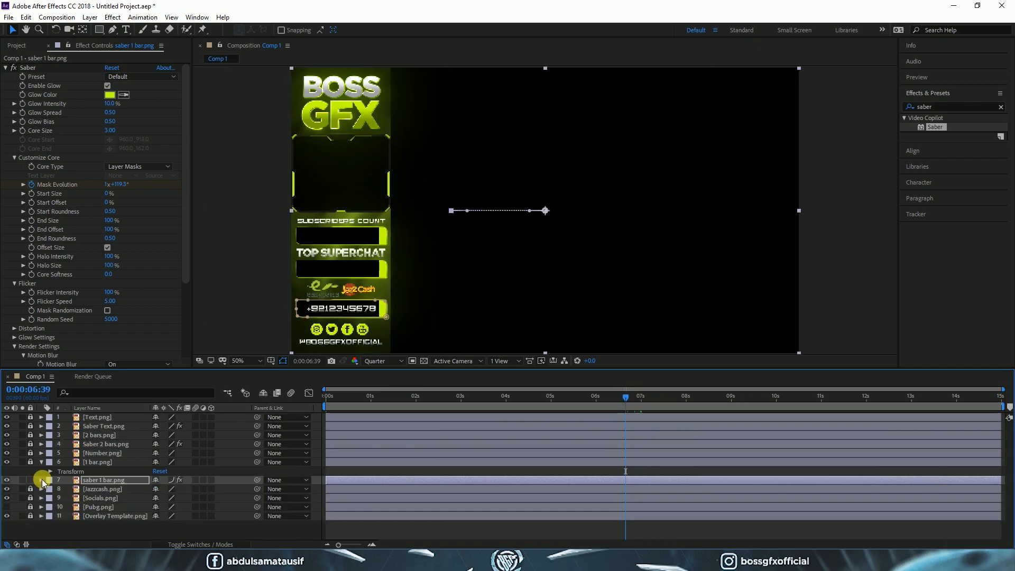
pyautogui.click(31, 484)
# - Unlock 1 bar.png and paste the copied Position and Opacity keyframes onto it at the first frame
pyautogui.click(51, 471)
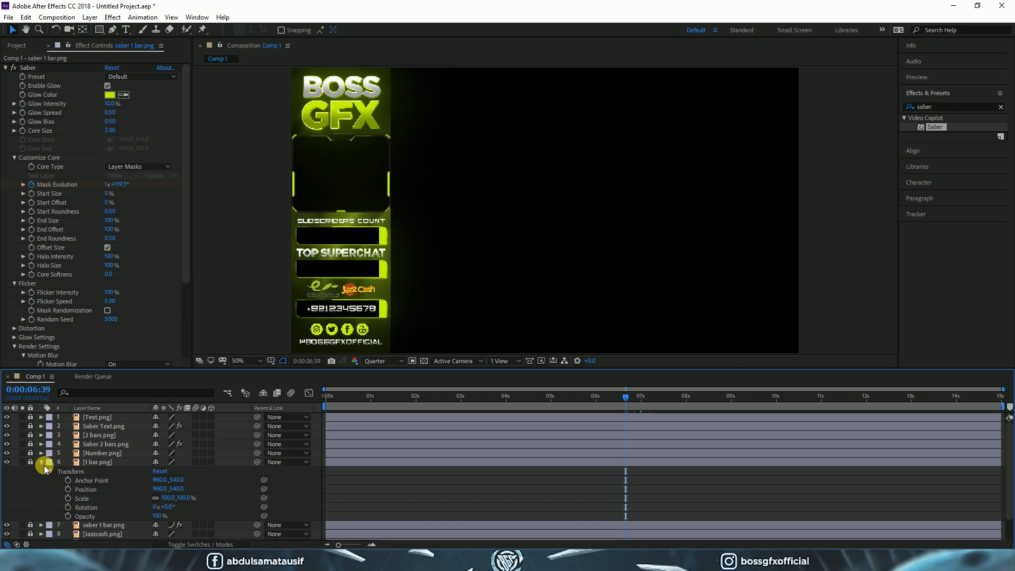
pyautogui.click(87, 462)
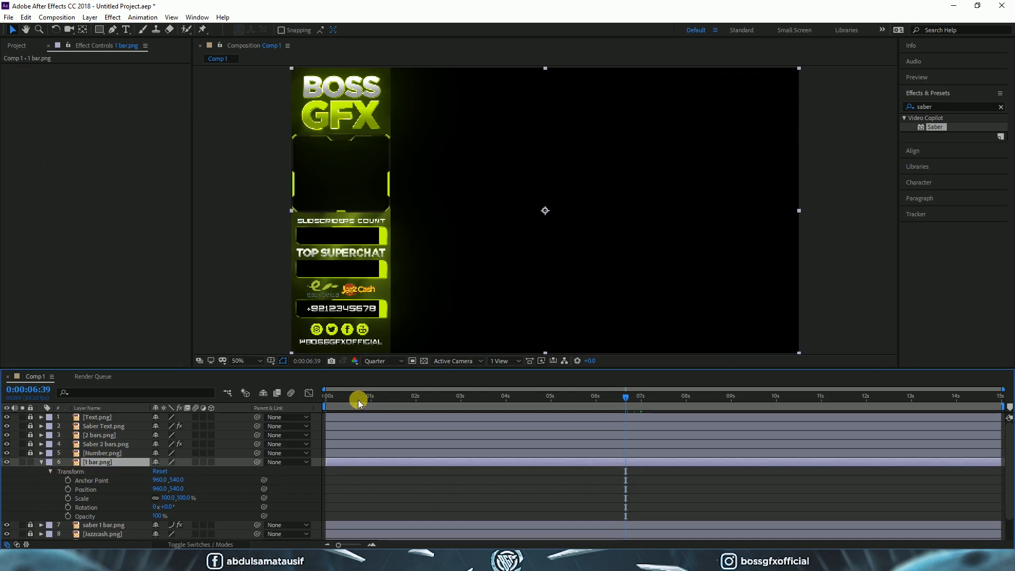
pyautogui.hotkey('ctrl', 'v')
# - Paste the Position and Opacity keyframes on 1 bar.png at 7 seconds in time-reversed order, and lock the layer
pyautogui.moveTo(355, 395); pyautogui.dragTo(639, 398)
pyautogui.hotkey('ctrl', 'v')
pyautogui.rightClick(640, 516)
pyautogui.moveTo(665, 509)
pyautogui.click(804, 510)
pyautogui.moveTo(364, 397); pyautogui.dragTo(309, 398)
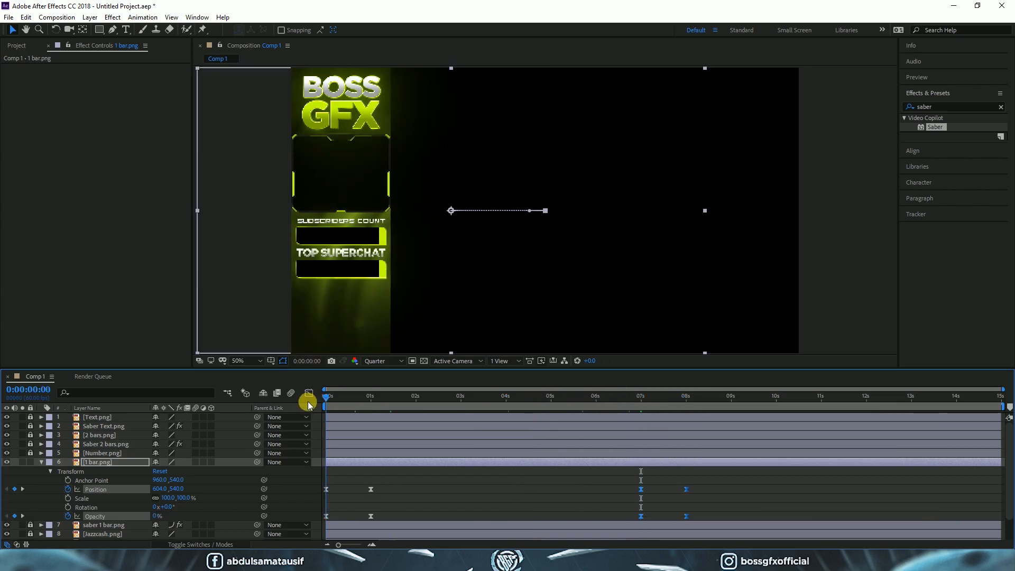
pyautogui.click(42, 462)
pyautogui.click(31, 463)
# - Make the Pubg.png layer visible, and unlock and select it
pyautogui.click(6, 498)
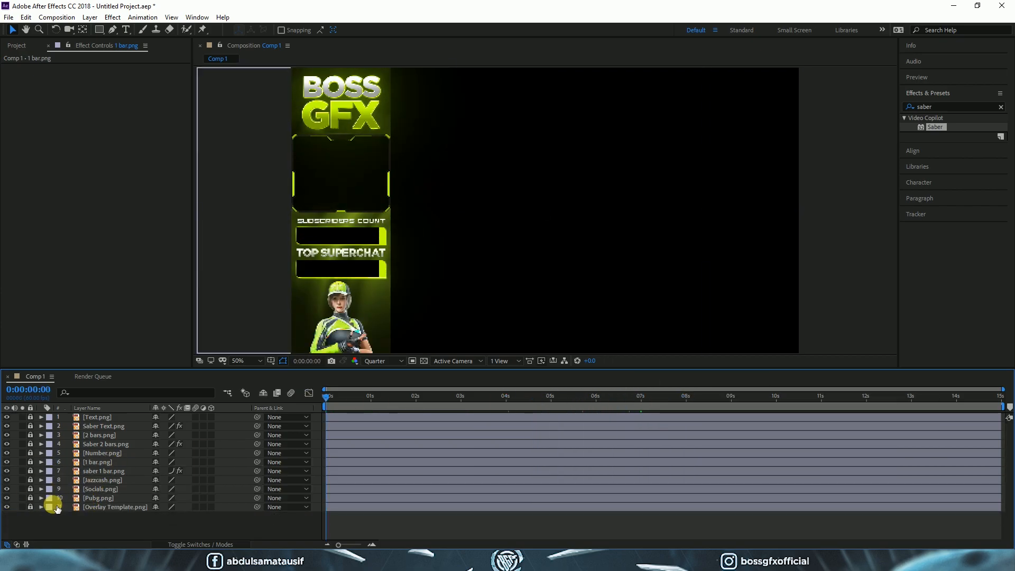
pyautogui.click(30, 499)
pyautogui.click(108, 498)
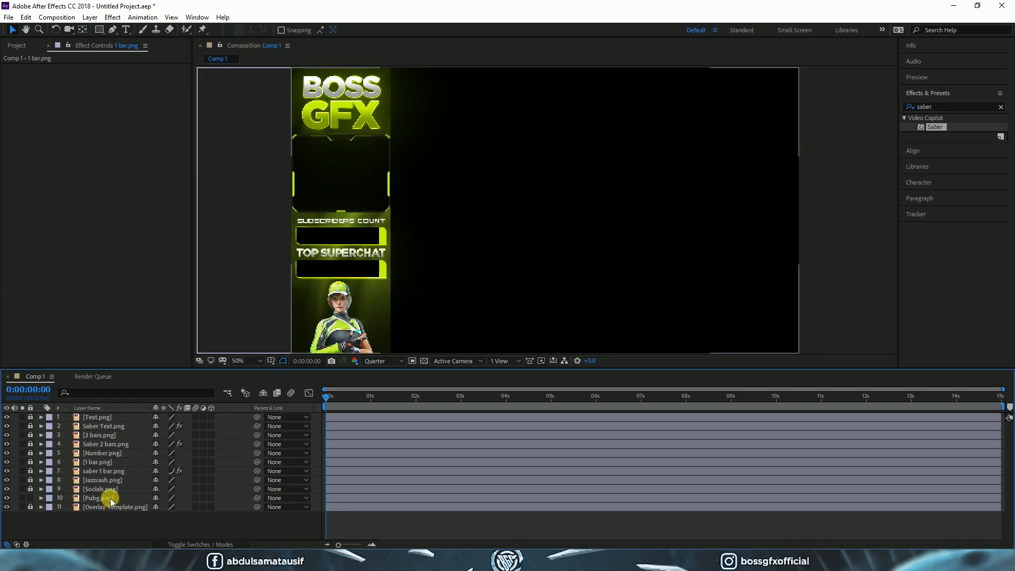
# - Keyframe Pubg.png's Position at 8 seconds with the character lowered out of frame at 960, 814
pyautogui.moveTo(328, 396); pyautogui.dragTo(685, 395)
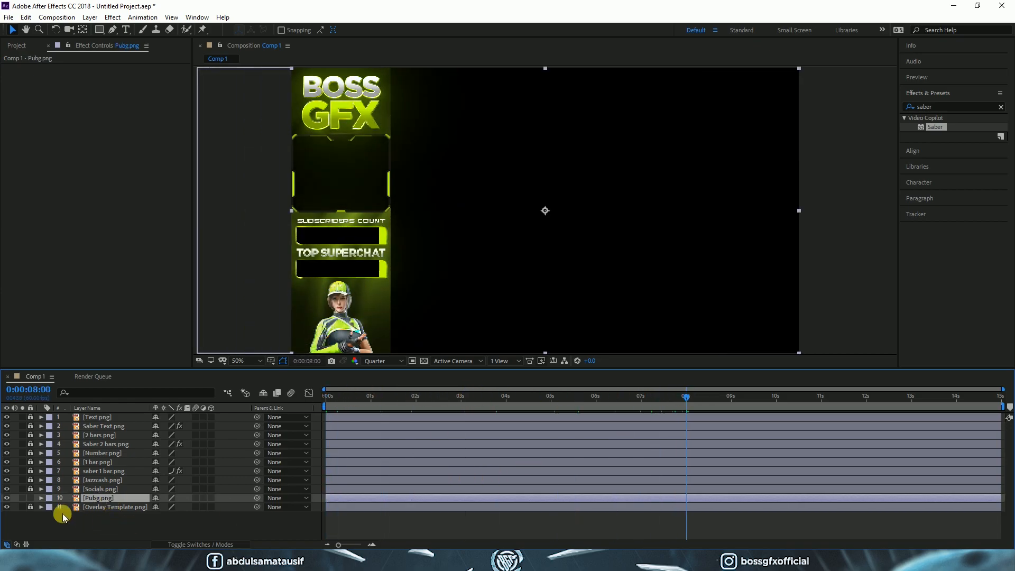
pyautogui.click(42, 498)
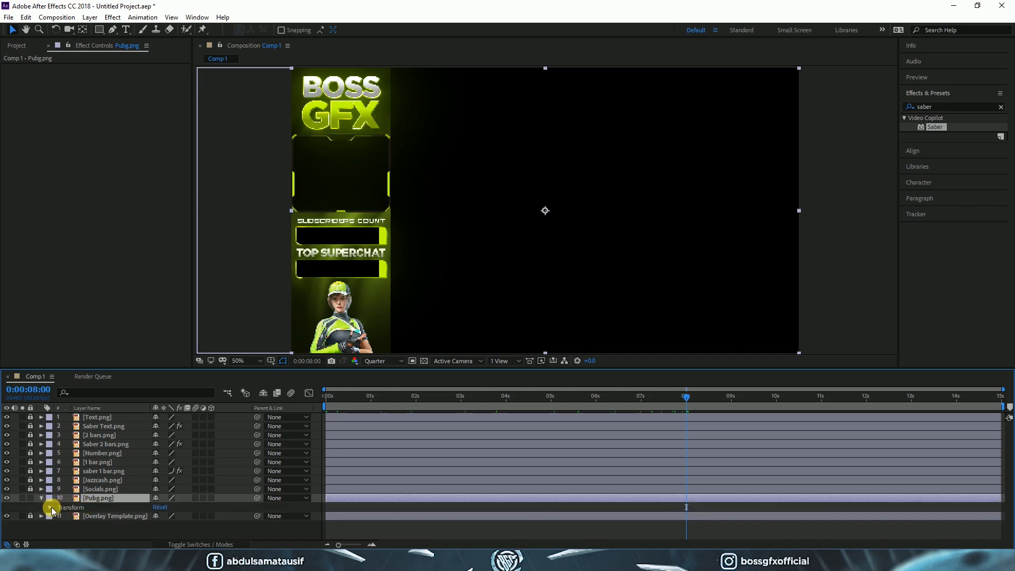
pyautogui.click(50, 507)
pyautogui.scroll(-1, 79, 505)
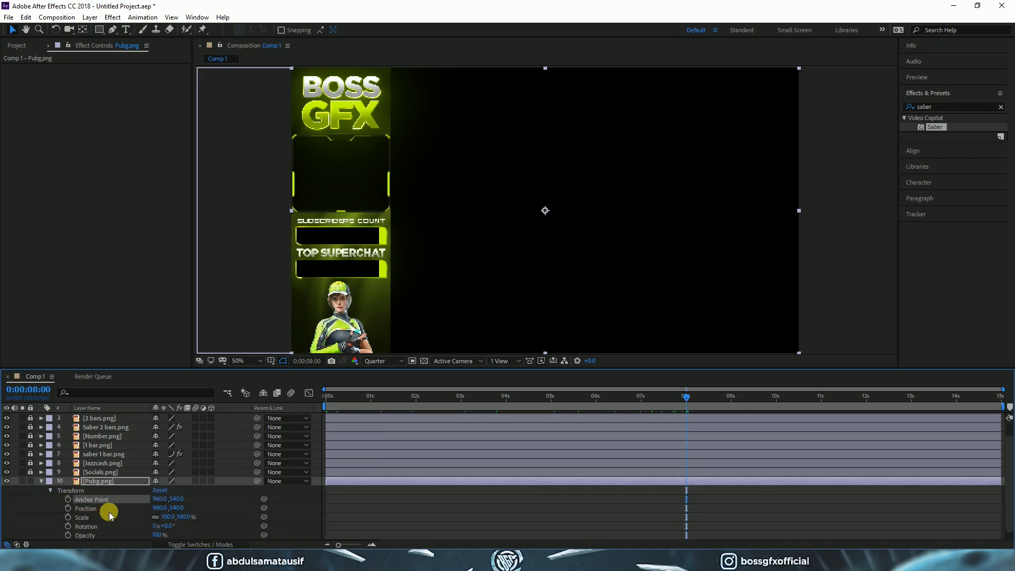
pyautogui.click(178, 507)
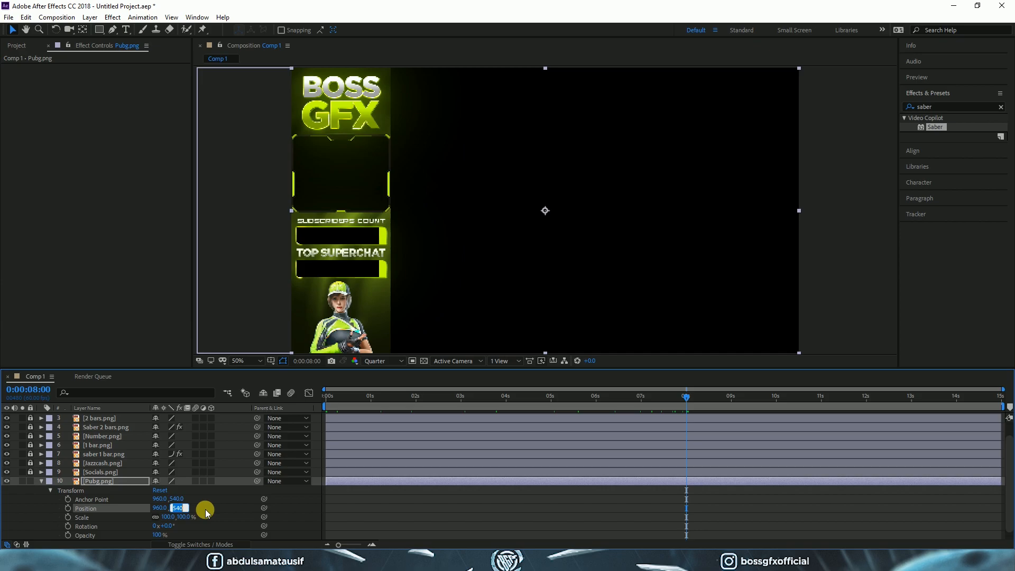
pyautogui.click(190, 508)
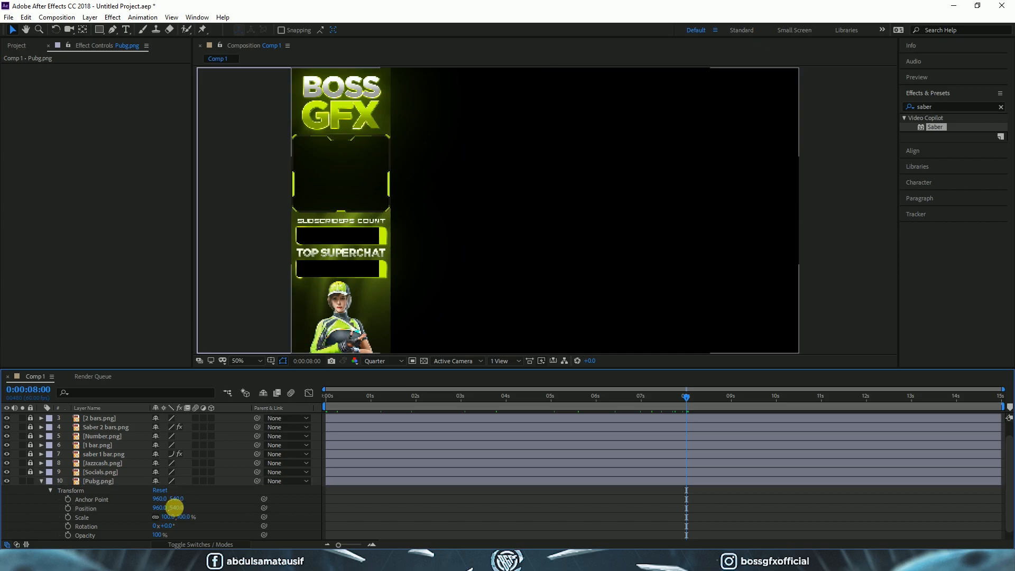
pyautogui.moveTo(178, 508); pyautogui.dragTo(326, 501)
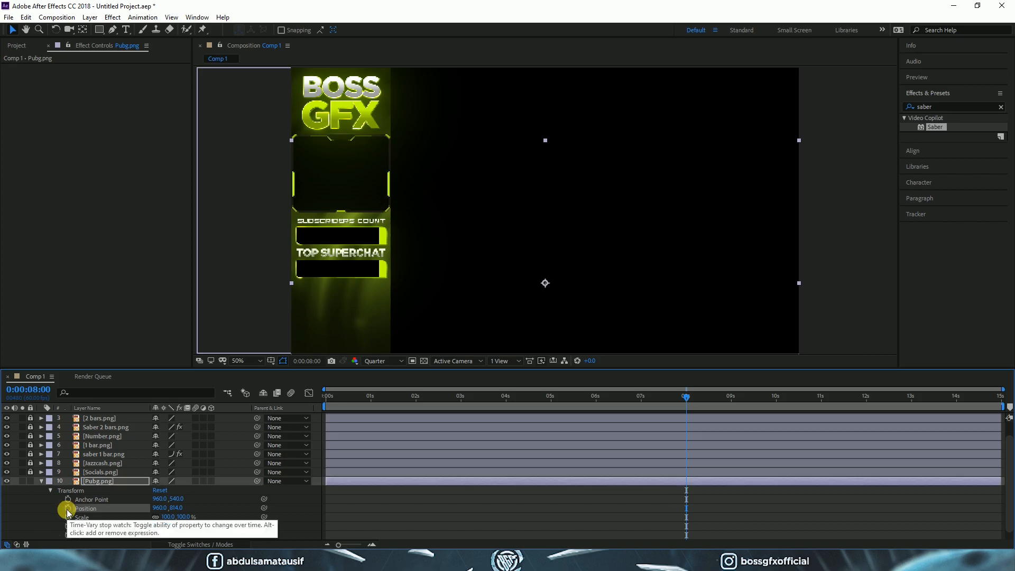
# - Go to exactly 9 seconds and set Pubg.png's vertical Position to 540
pyautogui.moveTo(684, 395); pyautogui.dragTo(730, 400)
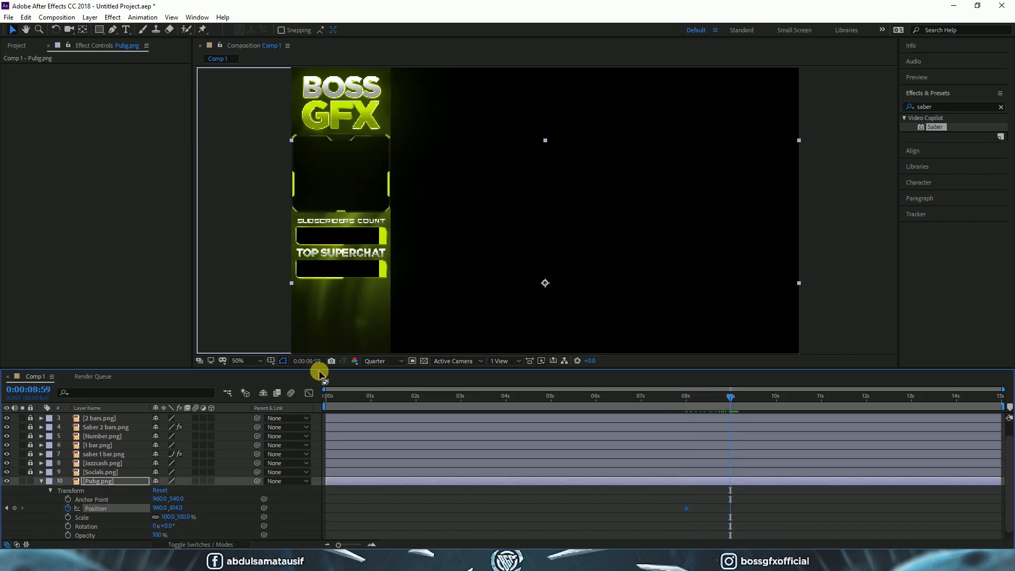
pyautogui.click(309, 363)
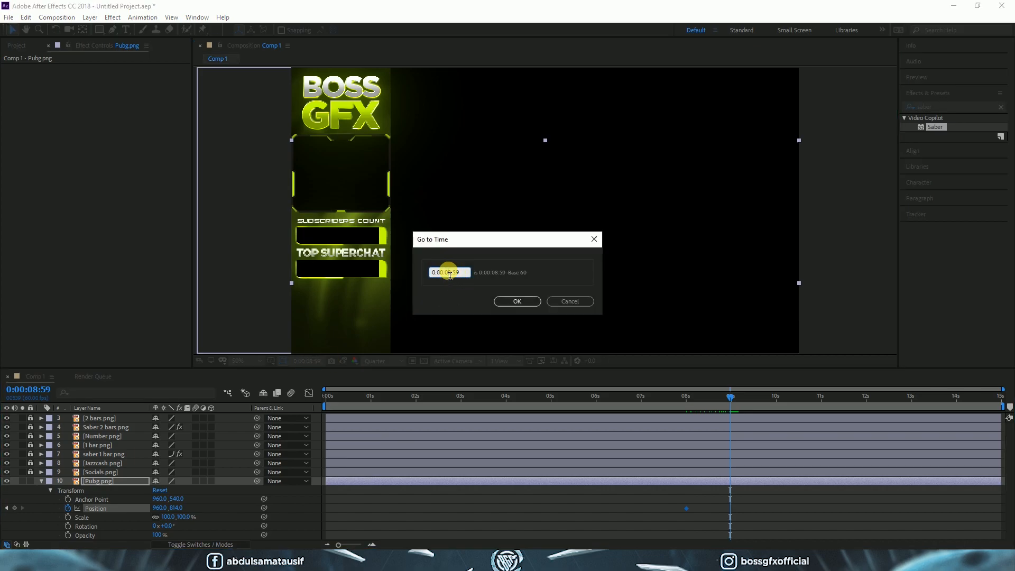
pyautogui.write('900')
pyautogui.click(518, 300)
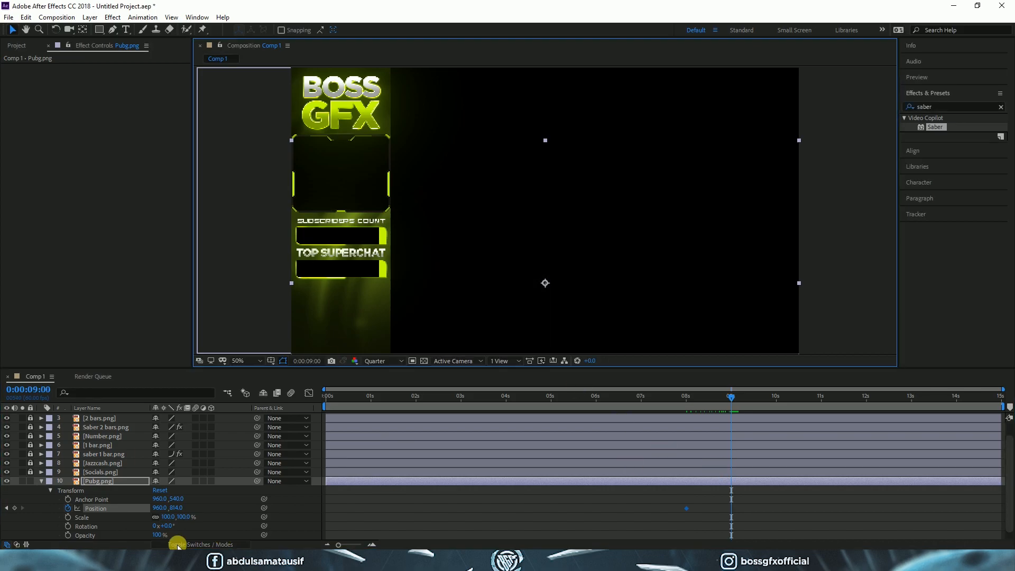
pyautogui.click(170, 518)
pyautogui.click(176, 508)
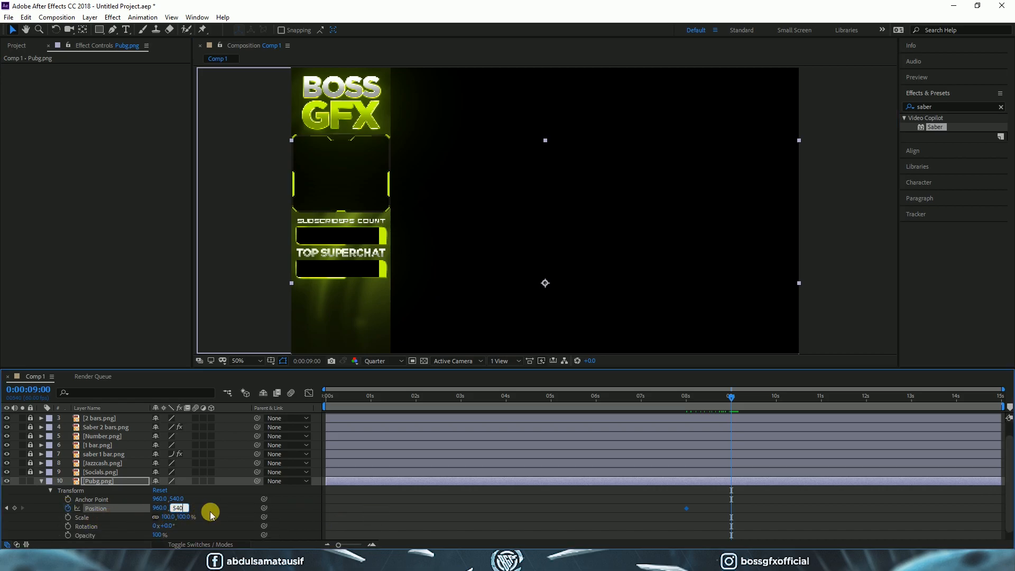
pyautogui.press('Return')
# - Keyframe Pubg.png's Opacity at 100% at 9 seconds and lower it at 8 seconds for a fade-in
pyautogui.click(67, 536)
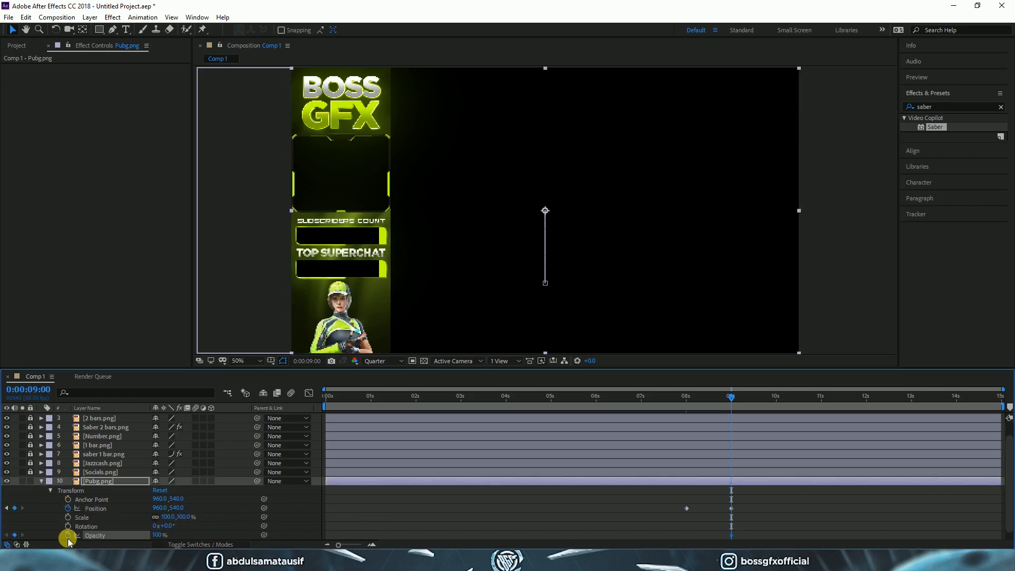
pyautogui.moveTo(731, 407); pyautogui.dragTo(684, 406)
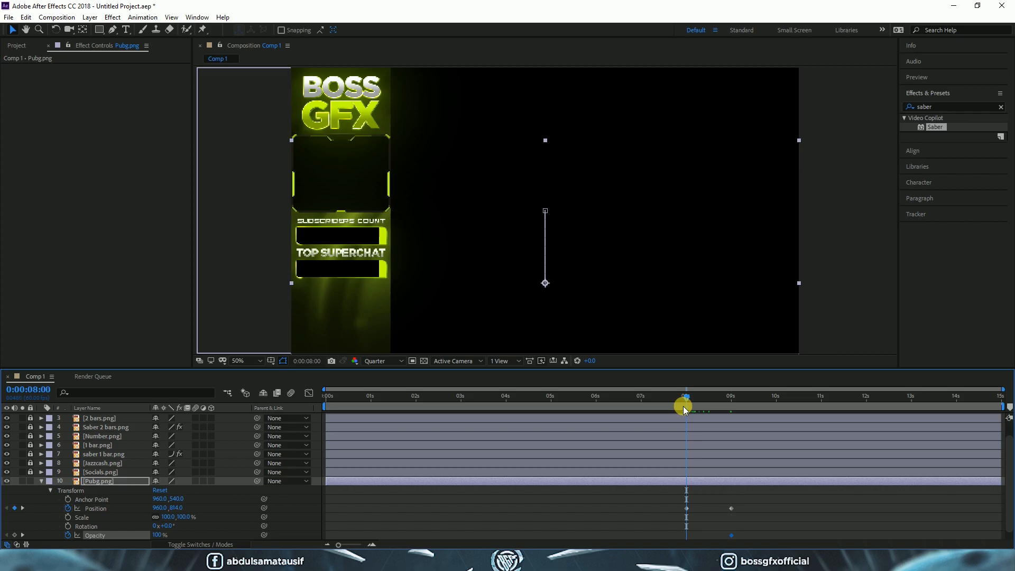
pyautogui.moveTo(158, 535); pyautogui.dragTo(141, 538)
# - Apply Easy Ease to all Position and Opacity keyframes of Pubg.png
pyautogui.moveTo(739, 501); pyautogui.dragTo(684, 528)
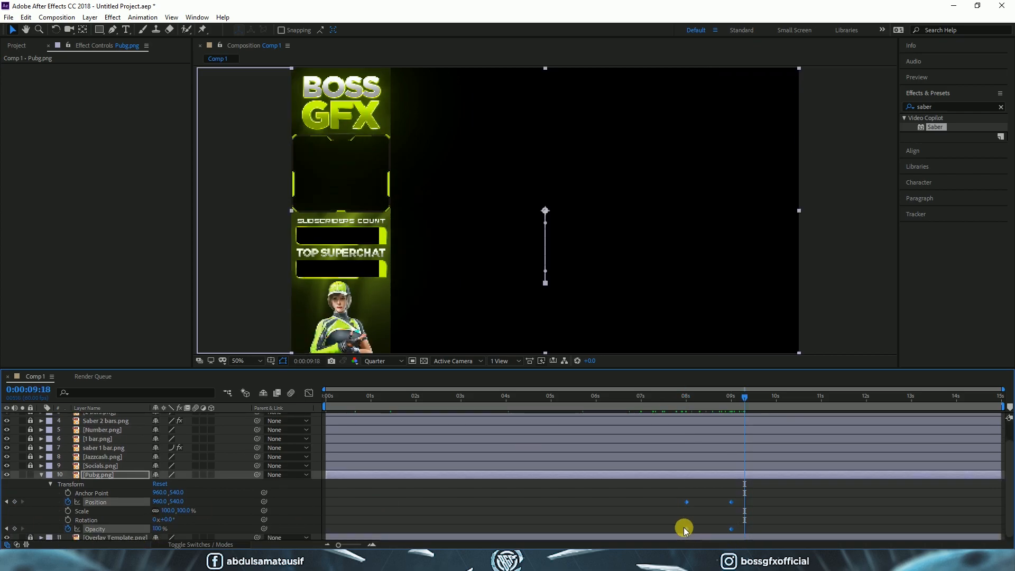
pyautogui.rightClick(686, 529)
pyautogui.click(846, 452)
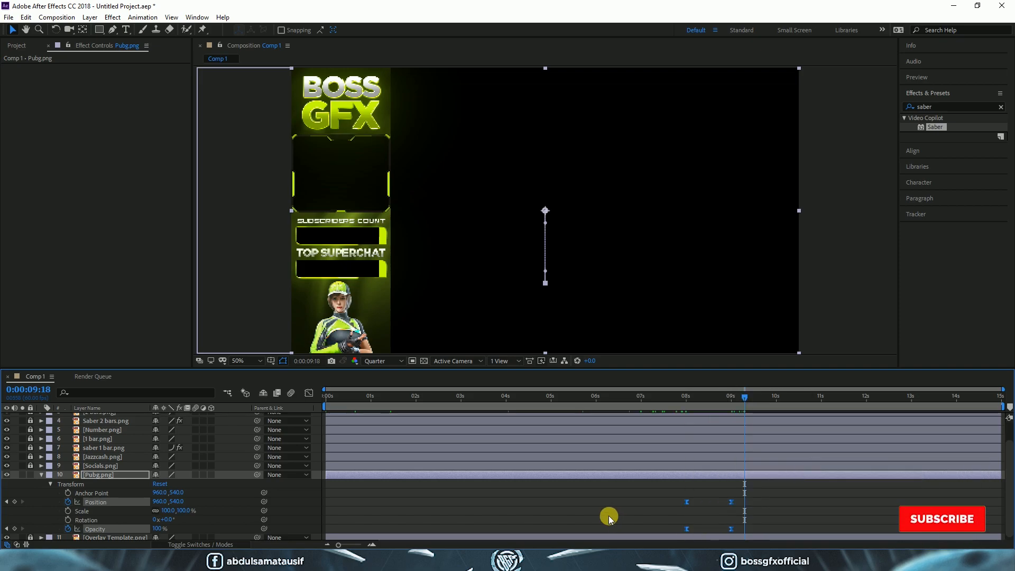
# - Paste Pubg.png's Position and Opacity keyframes at 14 seconds and time-reverse them for the character's exit
pyautogui.press('space')
pyautogui.moveTo(797, 399); pyautogui.dragTo(958, 402)
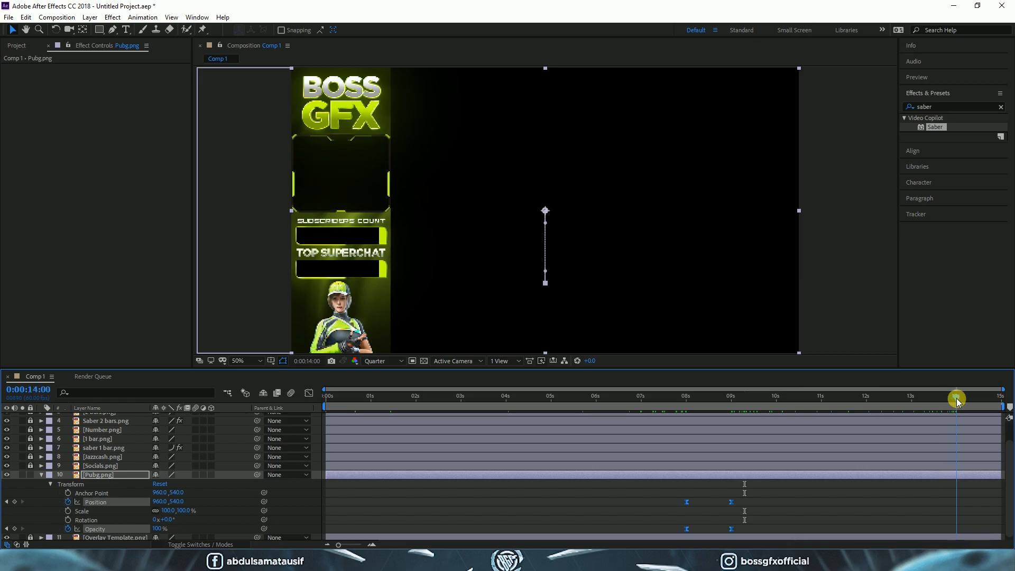
pyautogui.hotkey('ctrl', 'v')
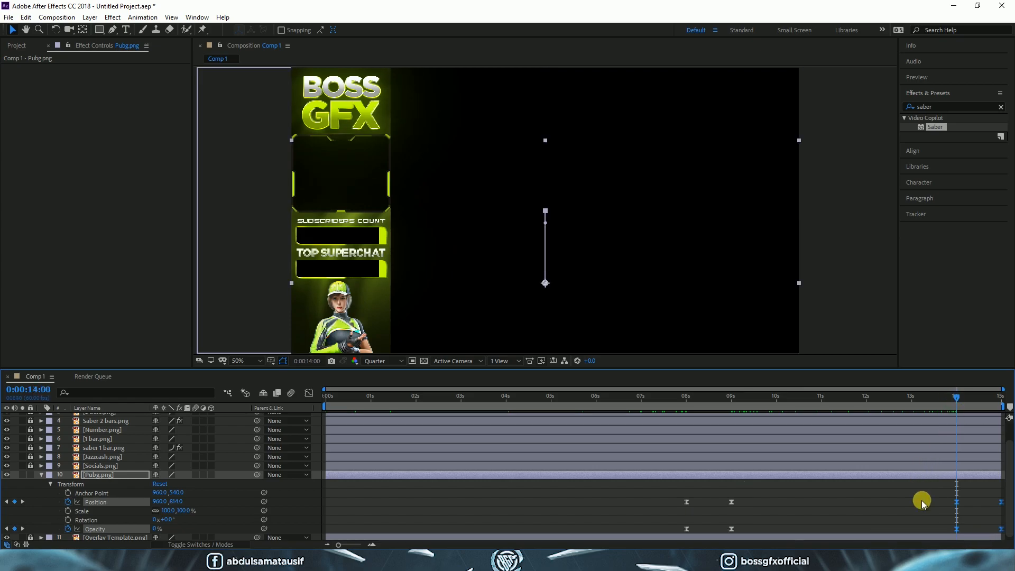
pyautogui.rightClick(957, 528)
pyautogui.moveTo(954, 525)
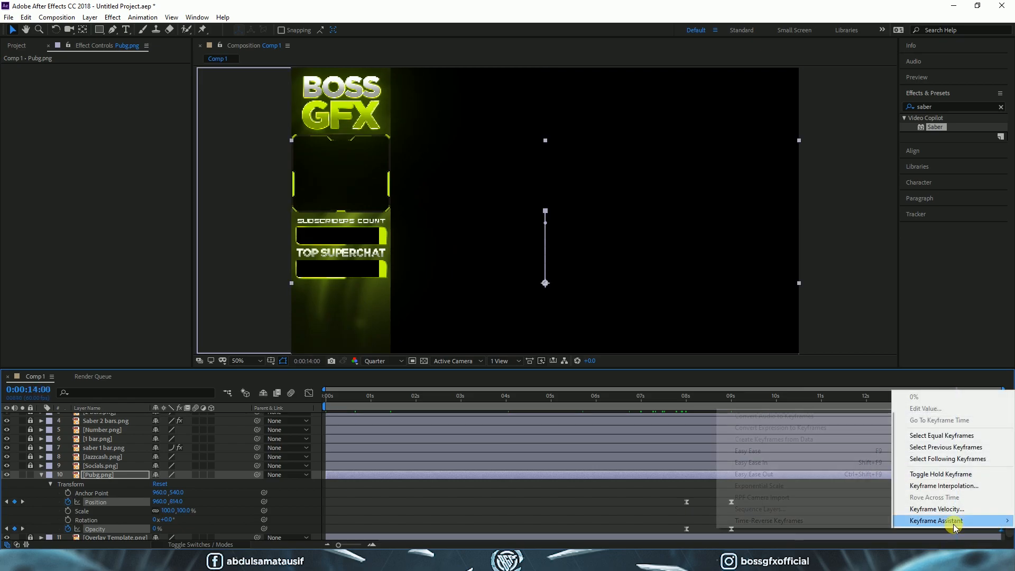
pyautogui.click(869, 522)
pyautogui.moveTo(954, 397)
pyautogui.mouseDown()
pyautogui.moveTo(1010, 396)
pyautogui.moveTo(948, 401)
pyautogui.mouseUp()
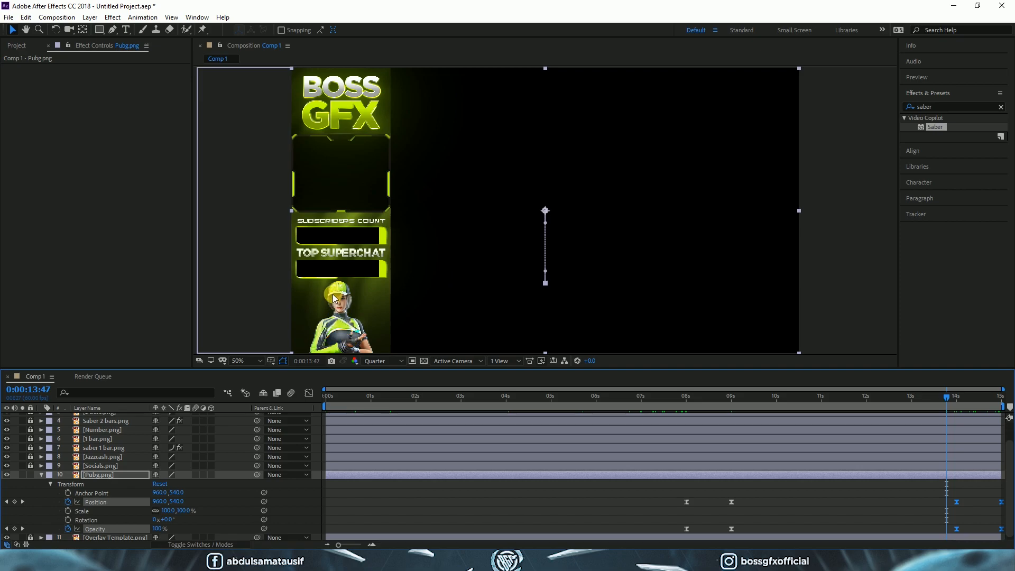
# - Duplicate the Pubg.png layer, lock the upper copy and leave the lower copy selected
pyautogui.click(50, 485)
pyautogui.click(41, 500)
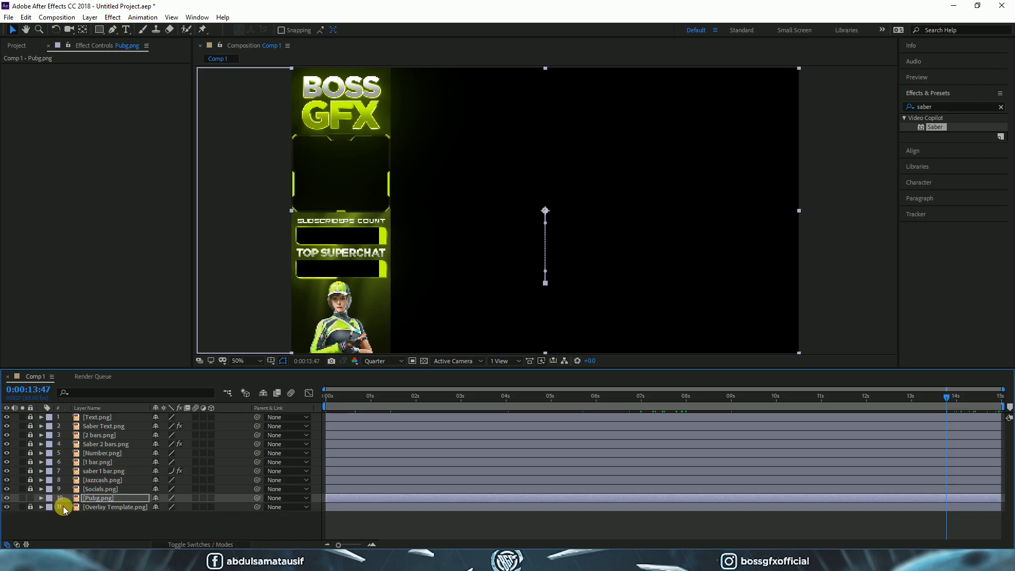
pyautogui.hotkey('ctrl', 'd')
pyautogui.click(96, 507)
pyautogui.click(31, 499)
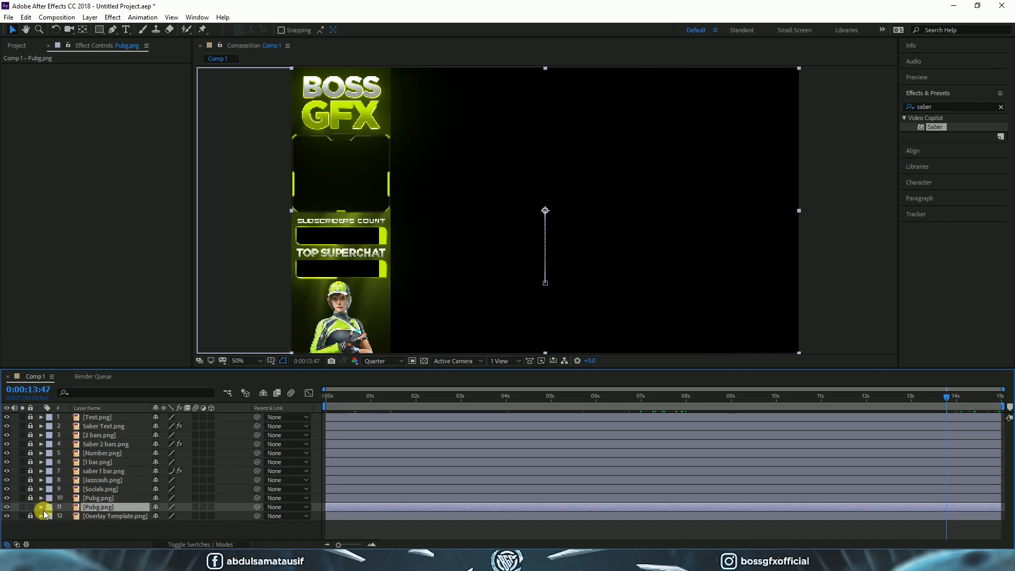
# - Auto-trace the lower Pubg.png layer on its current frame using the Alpha channel
pyautogui.click(41, 507)
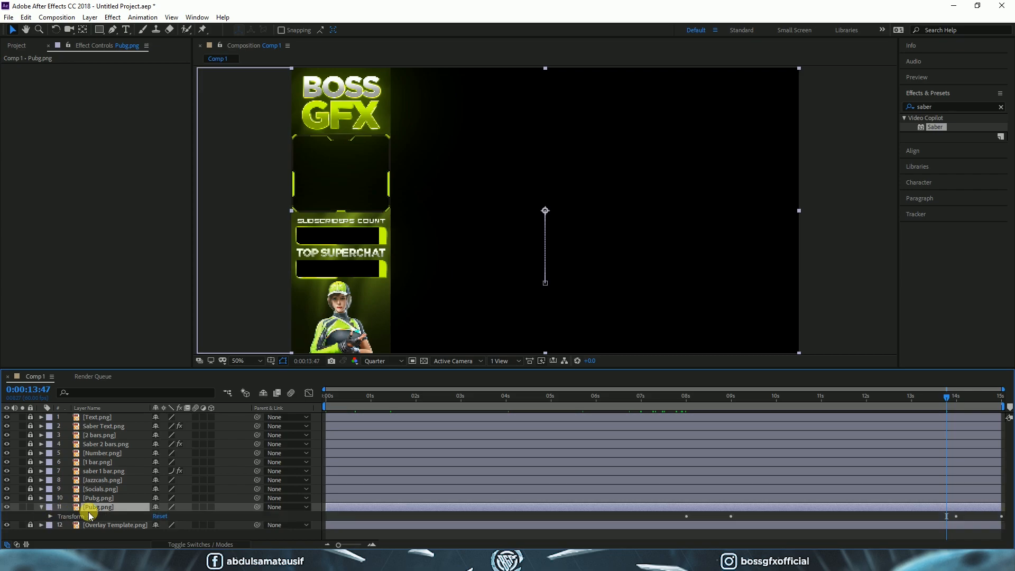
pyautogui.click(89, 18)
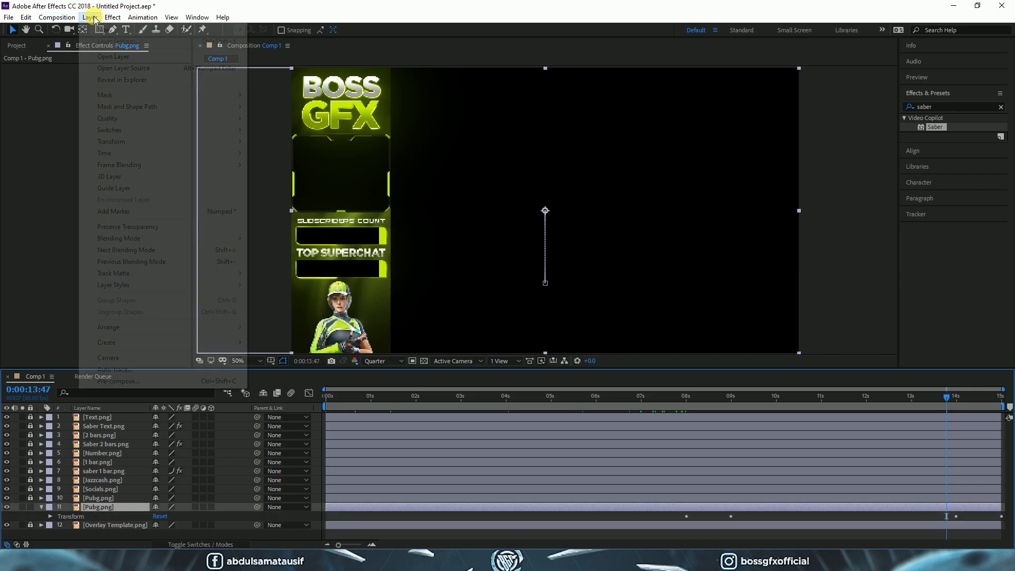
pyautogui.click(144, 370)
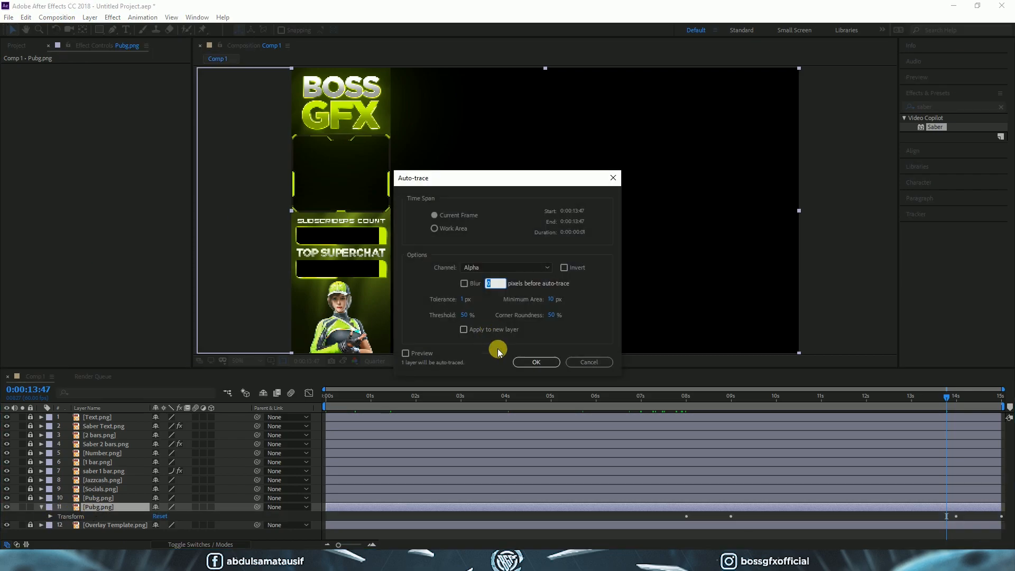
pyautogui.click(520, 362)
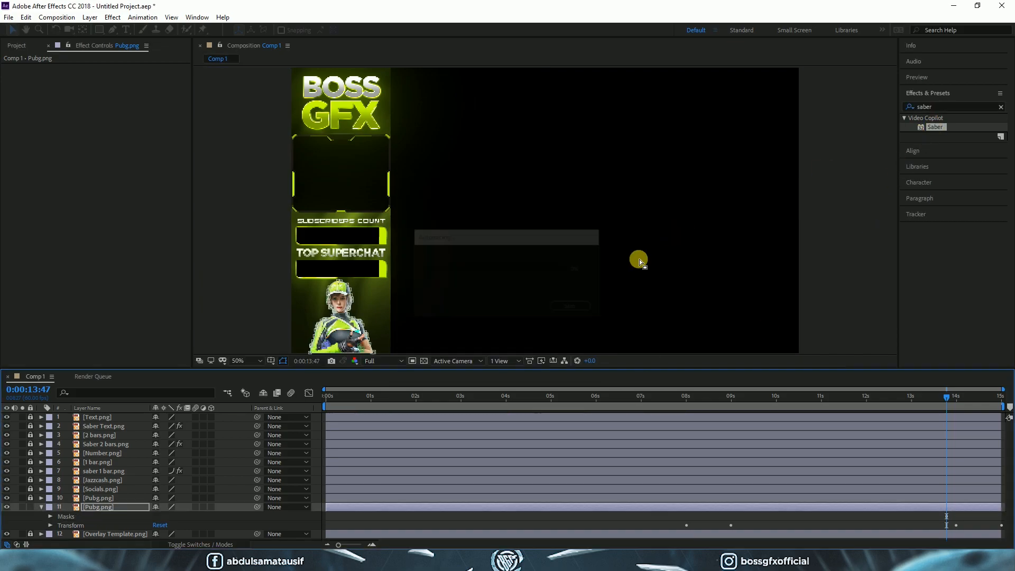
# - Apply the Saber effect to the lower Pubg.png layer and choose the Default preset
pyautogui.moveTo(935, 127)
pyautogui.mouseDown()
pyautogui.moveTo(495, 267)
pyautogui.moveTo(358, 328)
pyautogui.mouseUp()
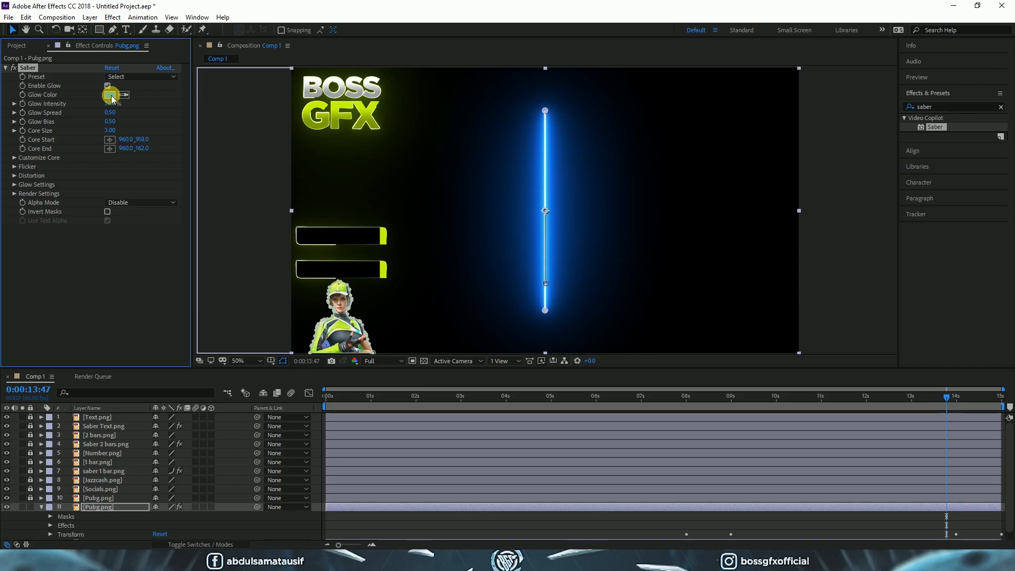
pyautogui.click(122, 79)
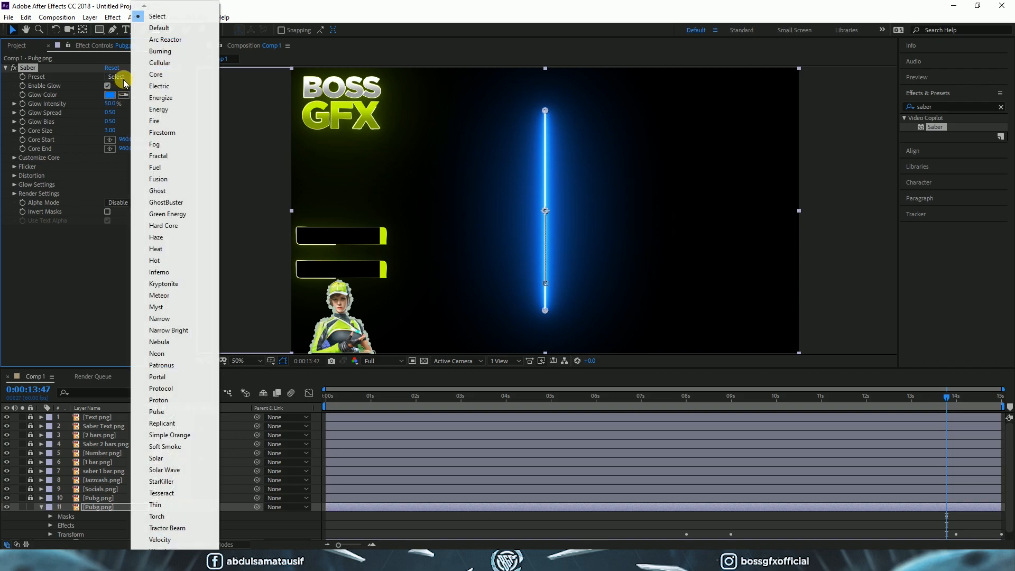
pyautogui.click(159, 28)
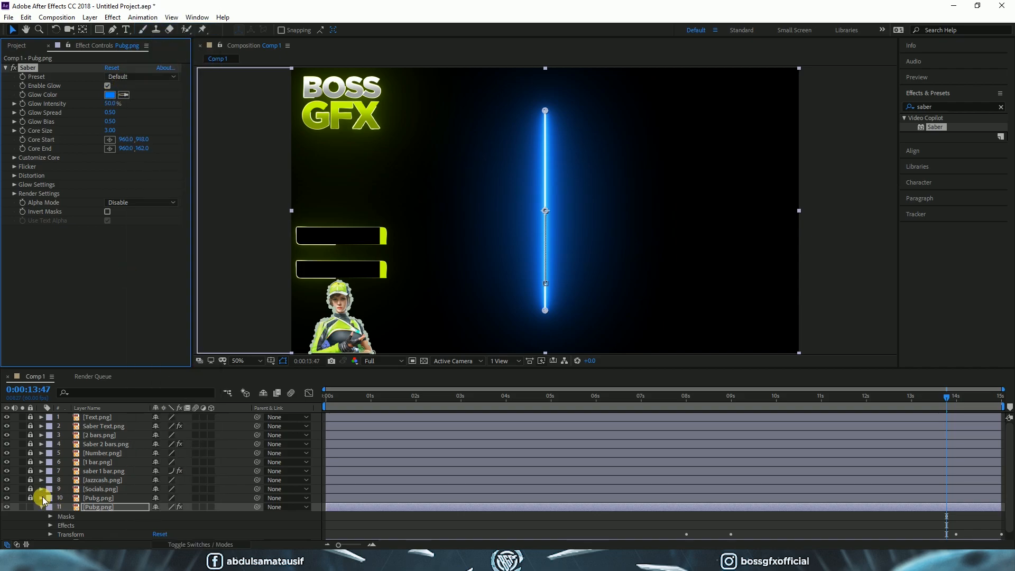
# - Unlock saber 1 bar.png, copy its Saber glow colour code C0FF00 and lock the layer again
pyautogui.click(30, 471)
pyautogui.click(92, 472)
pyautogui.click(110, 95)
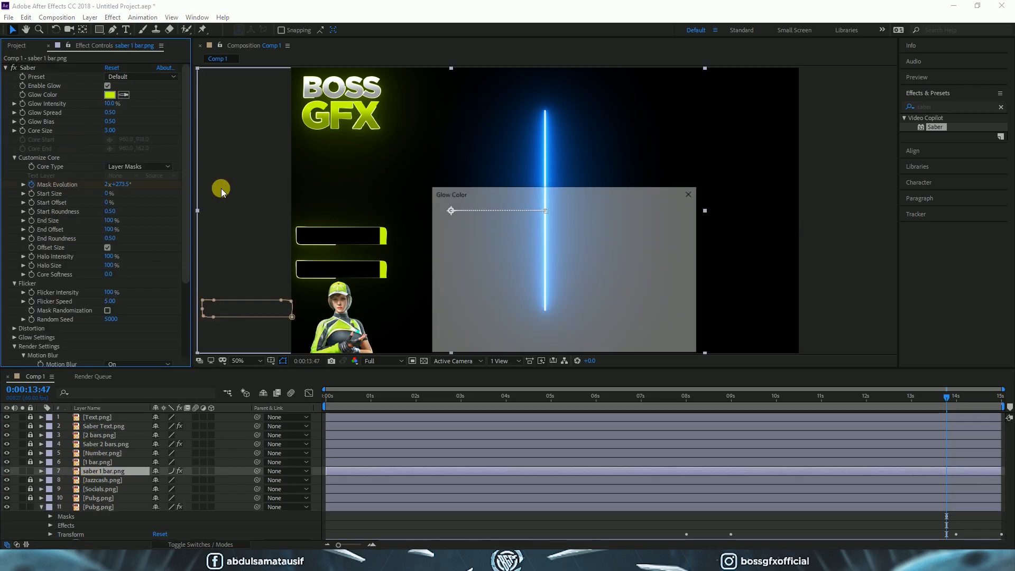
pyautogui.rightClick(611, 336)
pyautogui.click(588, 380)
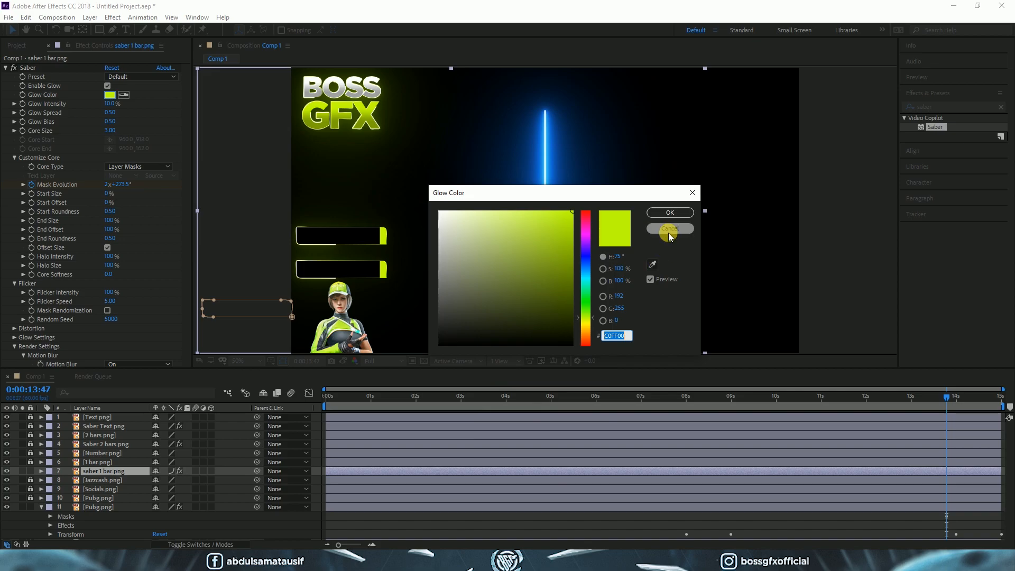
pyautogui.press('Escape')
pyautogui.click(30, 471)
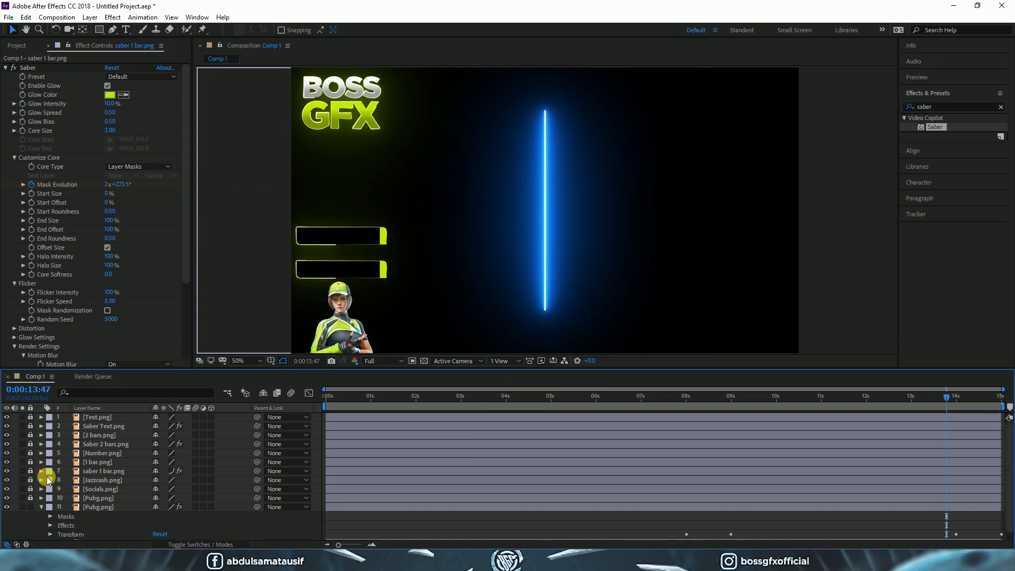
# - Set the Saber glow colour of the lower Pubg.png layer to C0FF00
pyautogui.click(102, 507)
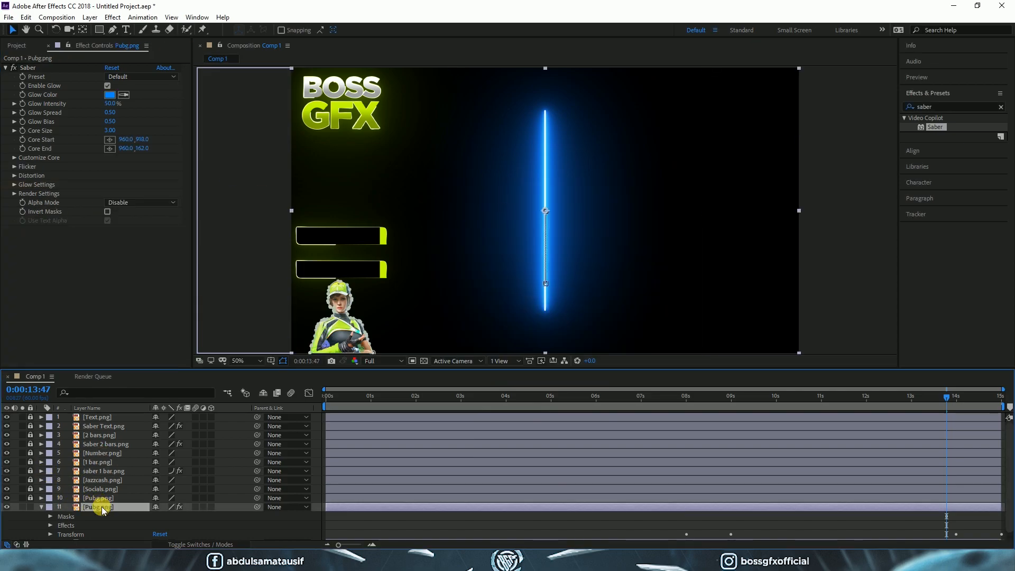
pyautogui.click(109, 94)
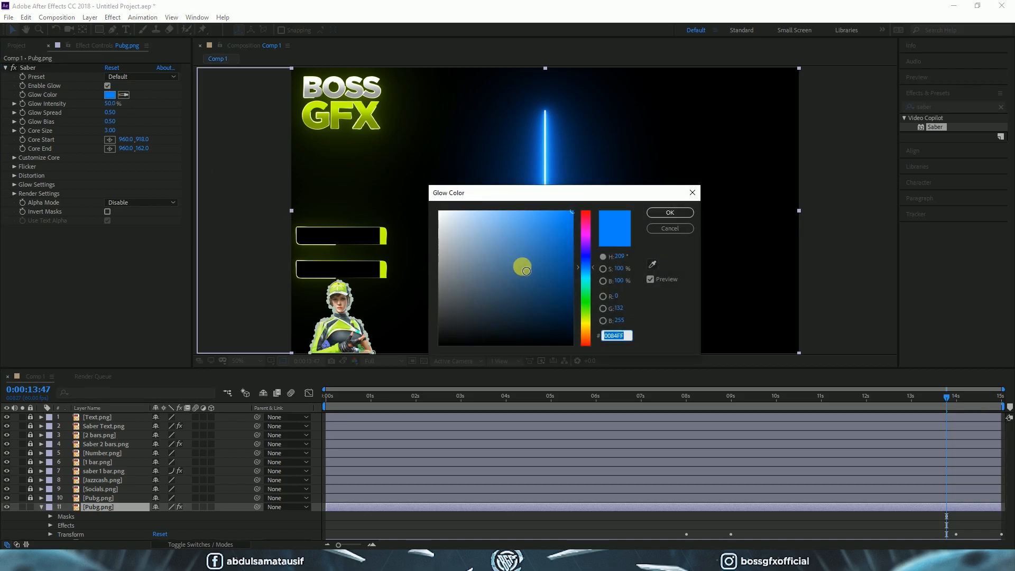
pyautogui.hotkey('ctrl', 'v')
pyautogui.click(670, 212)
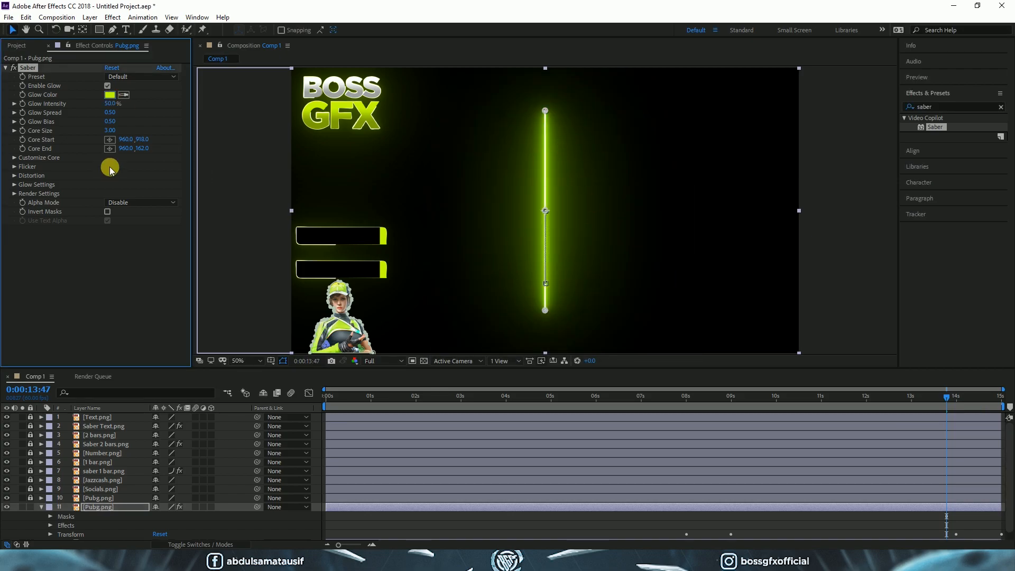
# - Set Saber's Composite Settings to Transparent in the render settings of the lower Pubg.png layer
pyautogui.click(15, 195)
pyautogui.click(127, 283)
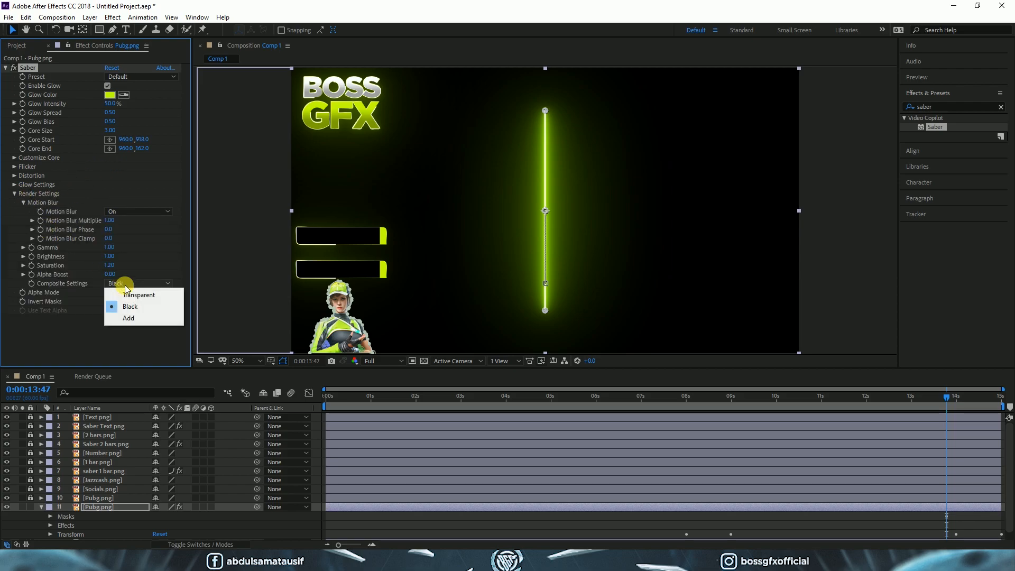
pyautogui.click(128, 295)
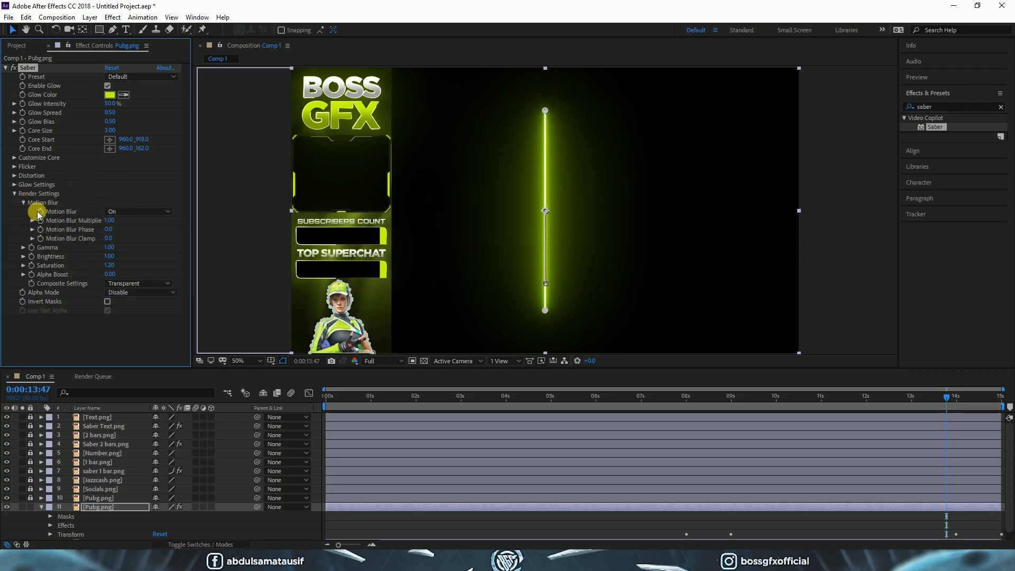
# - Set Saber's Core Type to Layer Masks and its Glow Intensity to 10% on the lower Pubg.png layer
pyautogui.click(14, 158)
pyautogui.click(138, 167)
pyautogui.click(141, 190)
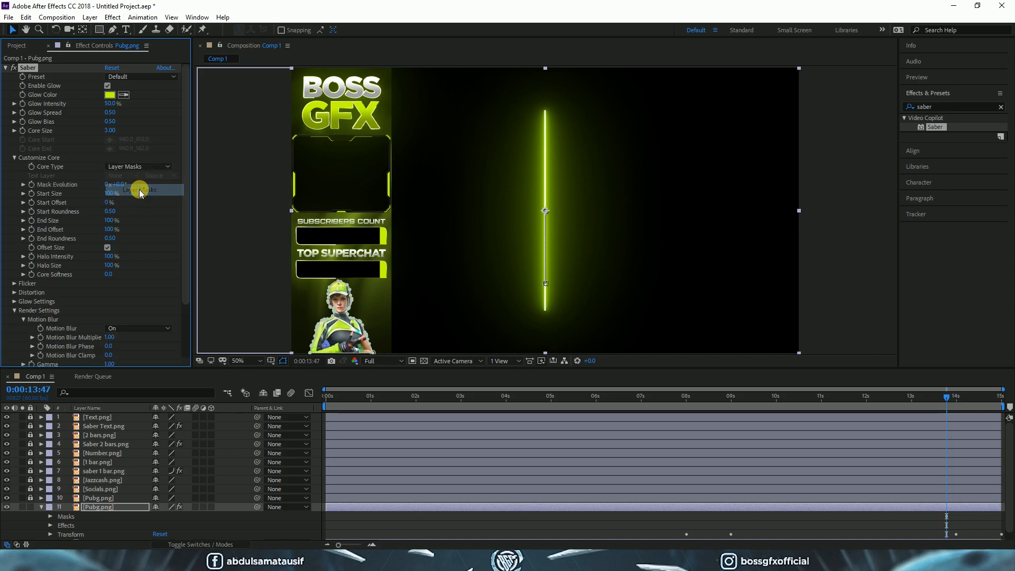
pyautogui.click(110, 103)
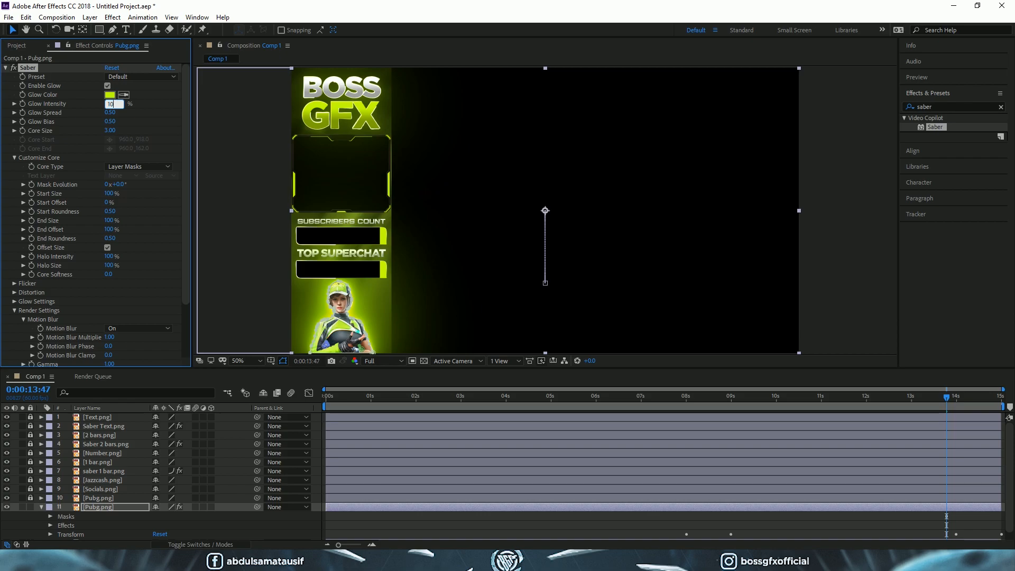
pyautogui.click(218, 140)
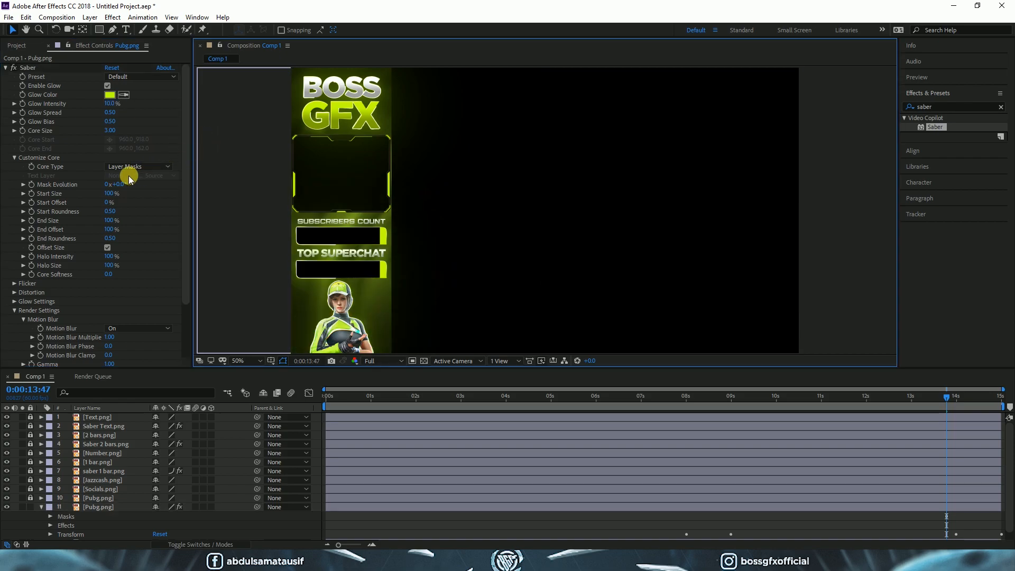
# - At 8 seconds, set Saber's Start Size to 0% and keyframe Mask Evolution at 0 on the lower Pubg.png layer
pyautogui.click(324, 402)
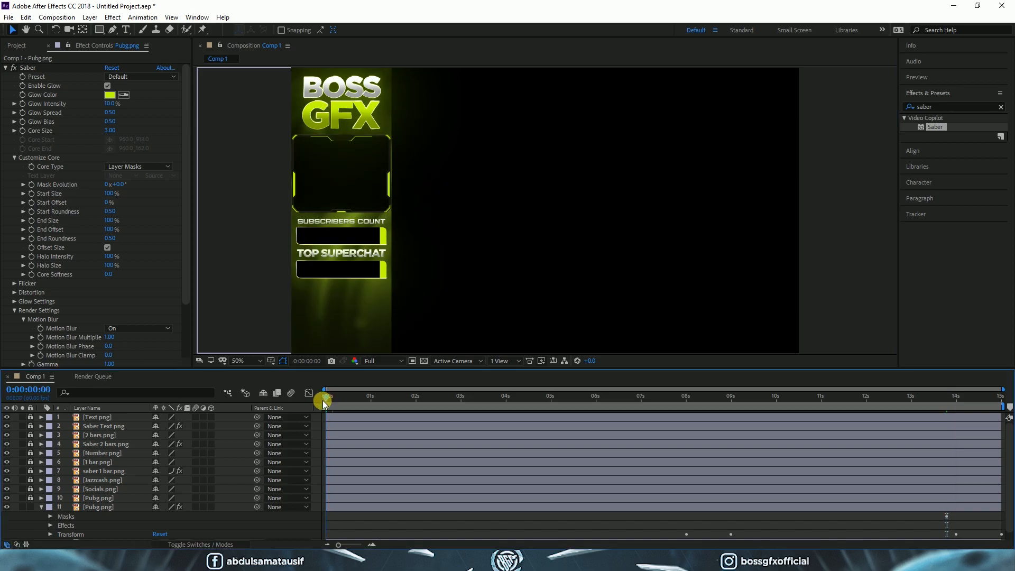
pyautogui.moveTo(318, 402); pyautogui.dragTo(687, 405)
pyautogui.click(260, 275)
pyautogui.moveTo(112, 197); pyautogui.dragTo(30, 206)
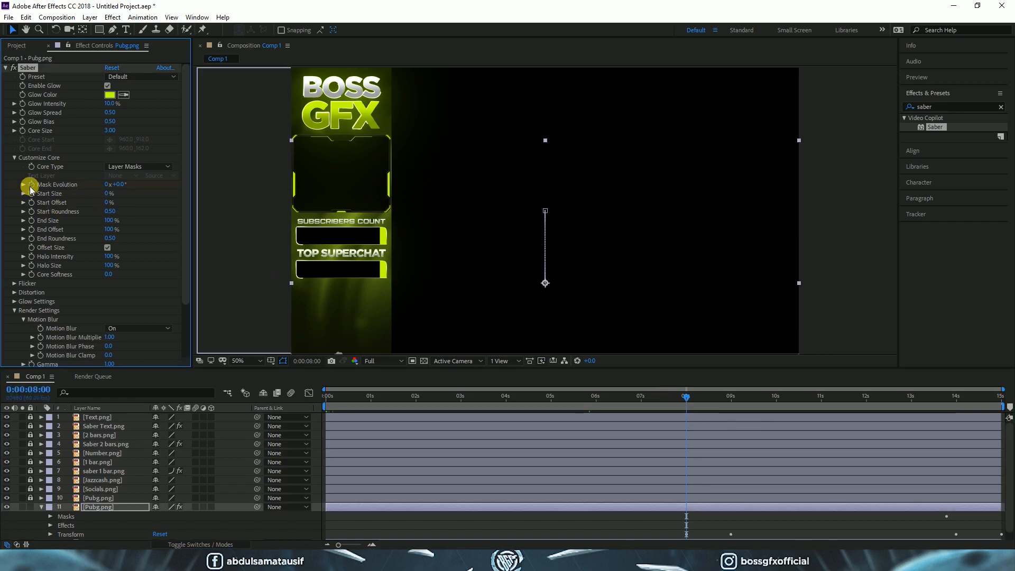
# - Set Saber's Mask Evolution to 3 full revolutions at the end of the timeline, 0:00:14:59
pyautogui.moveTo(687, 398); pyautogui.dragTo(1010, 398)
pyautogui.click(110, 186)
pyautogui.write('3')
pyautogui.click(216, 208)
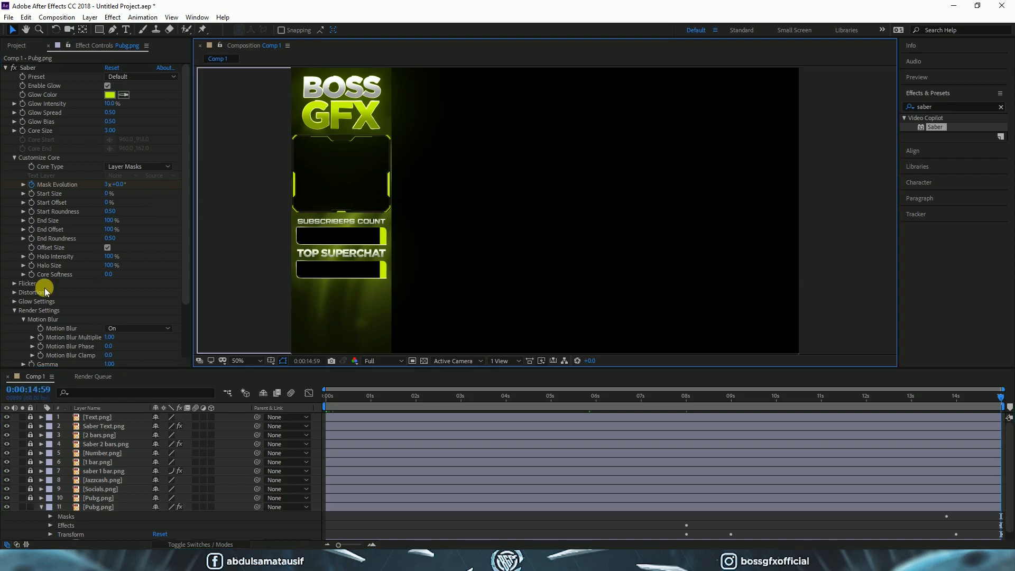
# - Set Saber's Flicker Intensity to 100% and Flicker Speed to 5 on the lower Pubg.png layer
pyautogui.click(15, 285)
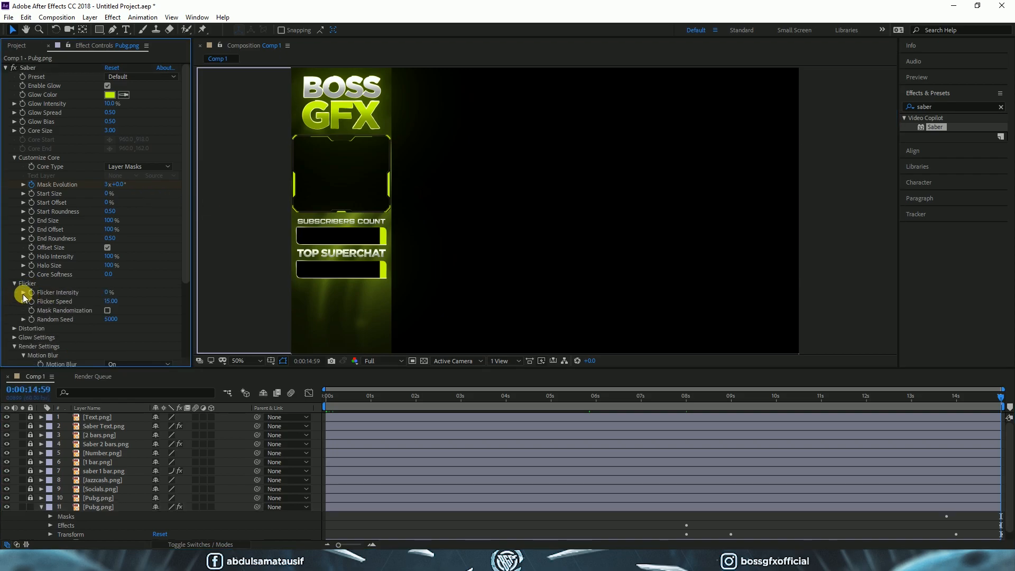
pyautogui.click(109, 294)
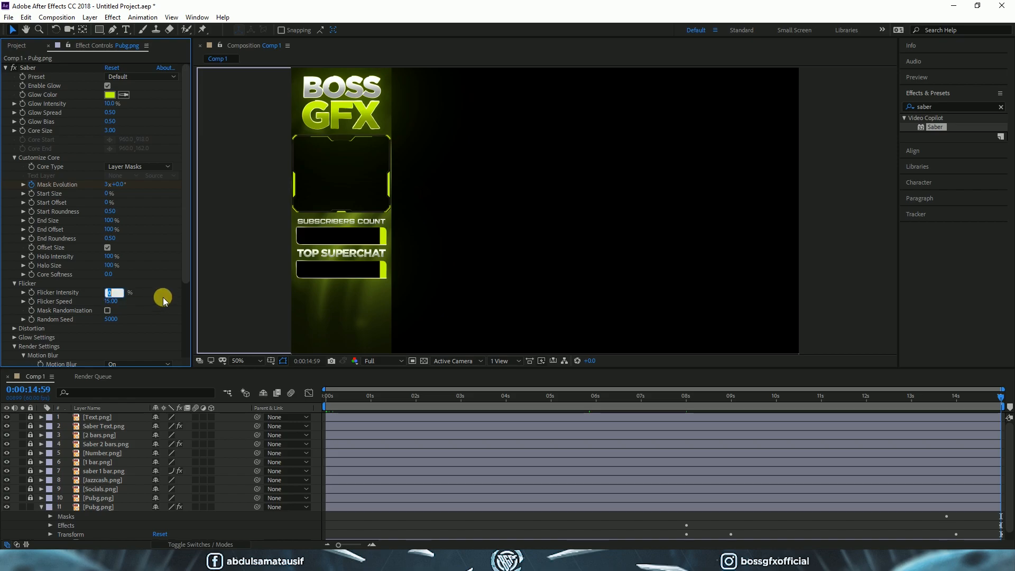
pyautogui.write('100')
pyautogui.press('Tab')
pyautogui.write('5')
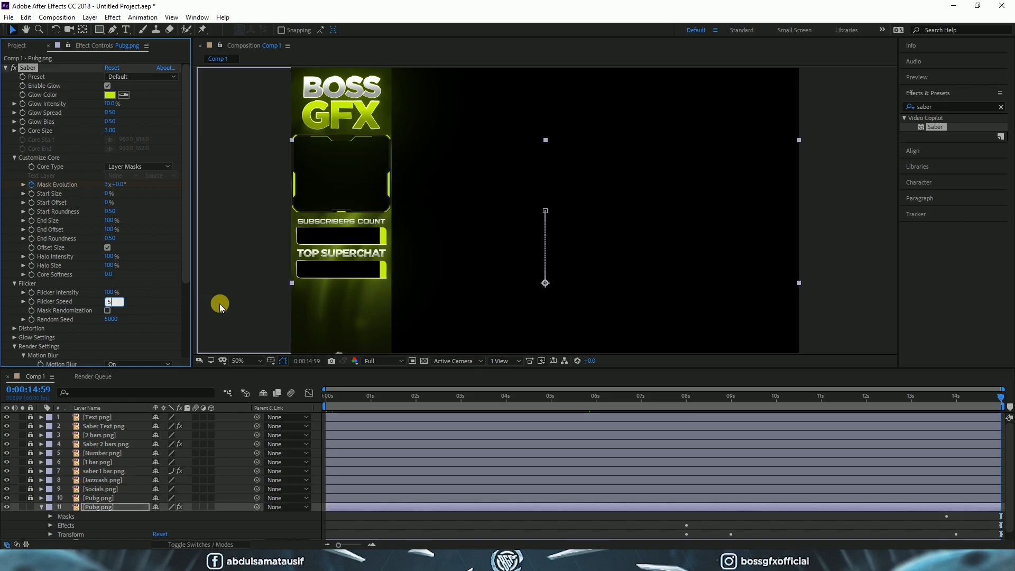
pyautogui.click(240, 281)
# - Check the character's glow near 9.5 seconds at Quarter preview resolution and collapse the lower Pubg.png layer
pyautogui.moveTo(677, 397); pyautogui.dragTo(759, 401)
pyautogui.click(369, 361)
pyautogui.click(382, 421)
pyautogui.click(40, 511)
pyautogui.click(41, 510)
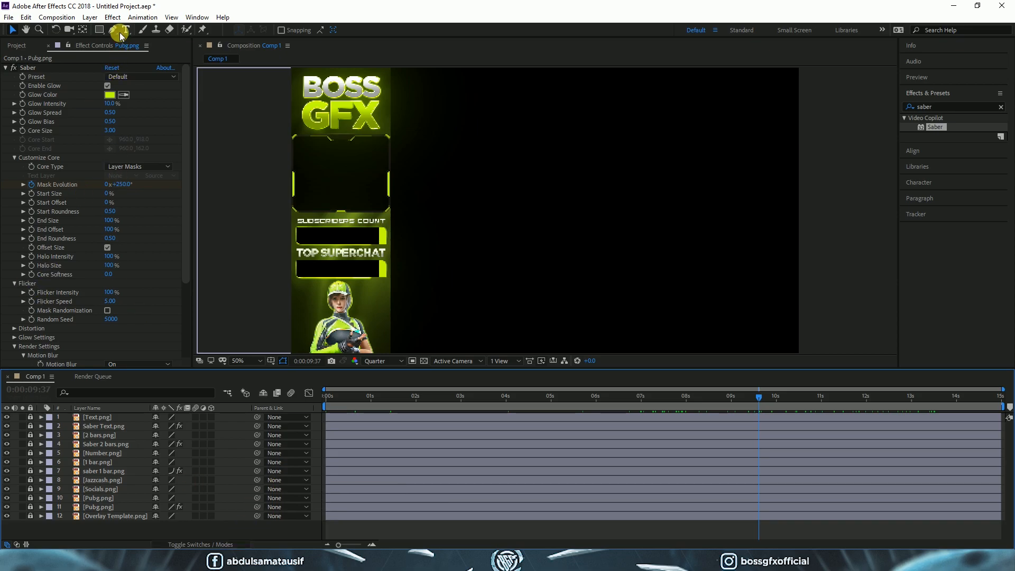
# - Create an adjustment layer and move it below Overlay Template.png at the end of the layer stack
pyautogui.click(113, 17)
pyautogui.moveTo(89, 20)
pyautogui.moveTo(129, 29)
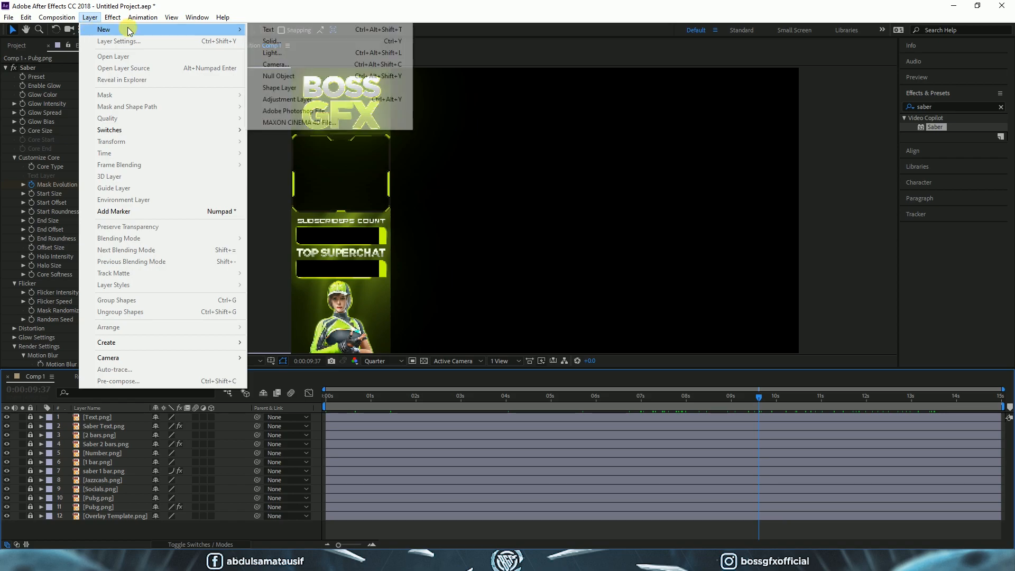
pyautogui.click(290, 99)
pyautogui.moveTo(116, 419); pyautogui.dragTo(116, 532)
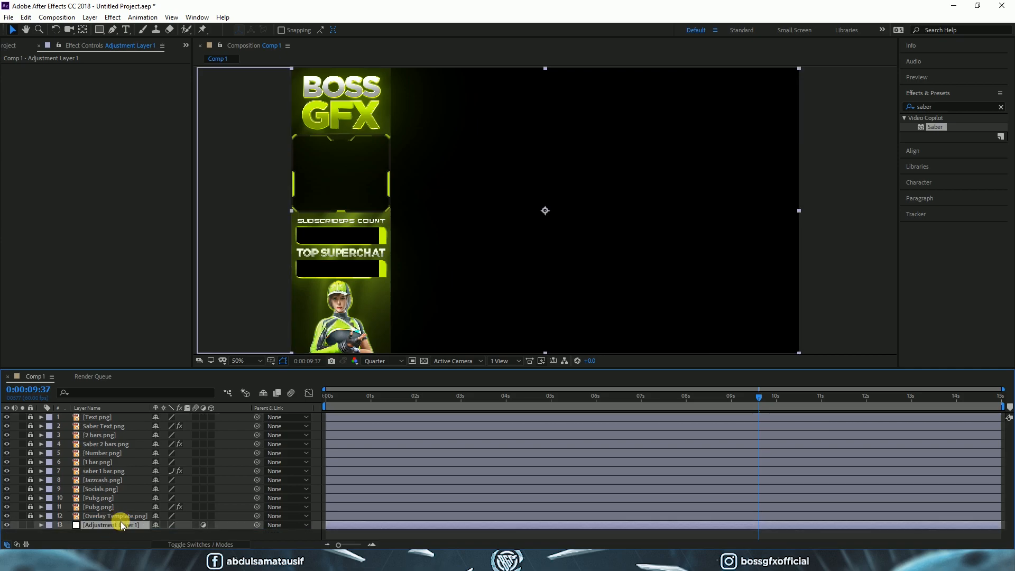
# - Draw a straight vertical Pen path on the adjustment layer along the sidebar's right edge, spanning the full frame height
pyautogui.click(113, 30)
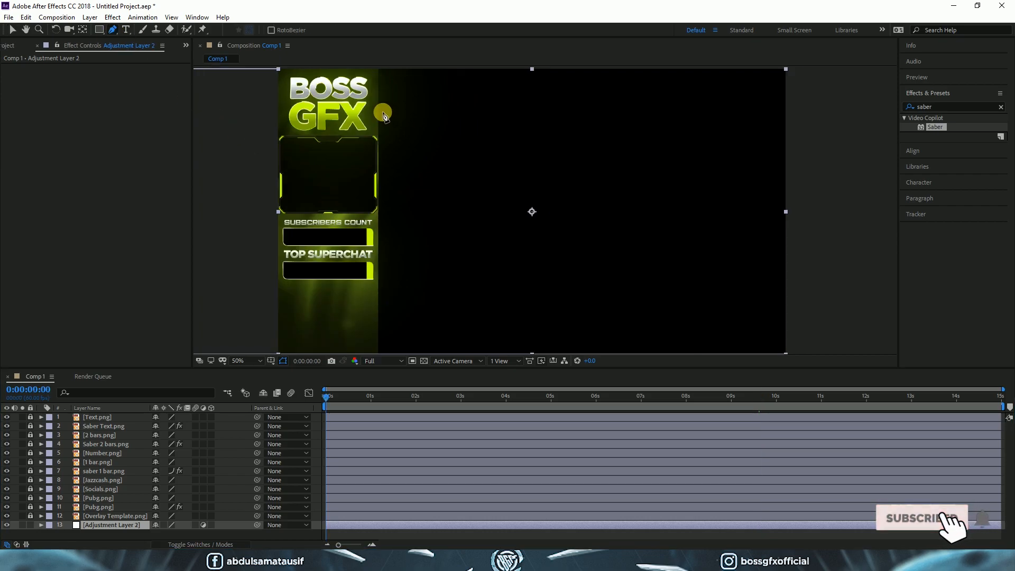
pyautogui.scroll(1, 382, 112)
pyautogui.press('space')
pyautogui.moveTo(289, 144); pyautogui.dragTo(412, 267)
pyautogui.moveTo(370, 153); pyautogui.dragTo(437, 253)
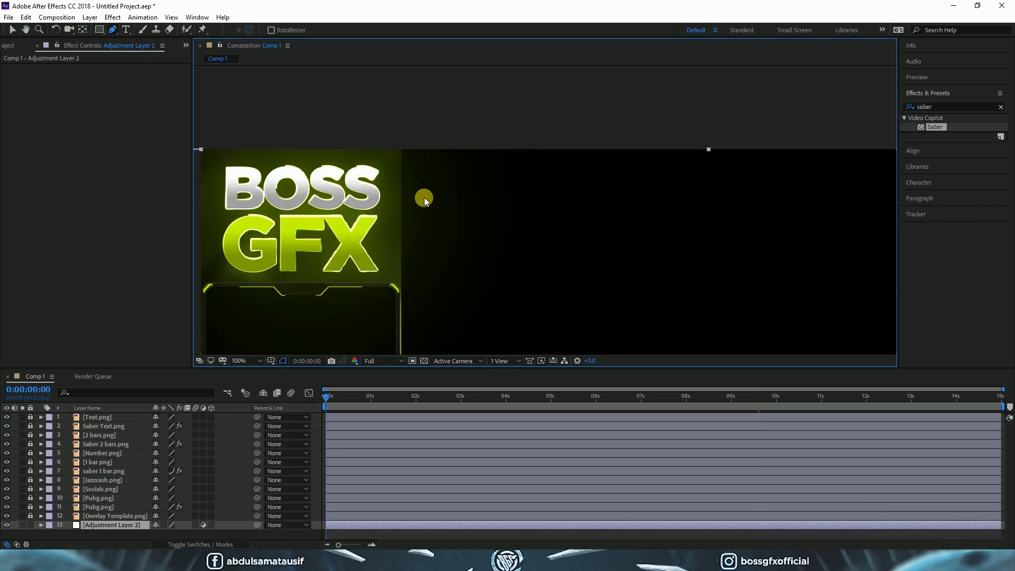
pyautogui.scroll(1, 422, 198)
pyautogui.press('space')
pyautogui.moveTo(302, 158); pyautogui.dragTo(395, 164)
pyautogui.click(380, 170)
pyautogui.press('space')
pyautogui.moveTo(409, 292); pyautogui.dragTo(397, 164)
pyautogui.moveTo(406, 315); pyautogui.dragTo(403, 190)
pyautogui.moveTo(408, 312); pyautogui.dragTo(427, 180)
pyautogui.moveTo(388, 351); pyautogui.dragTo(394, 180)
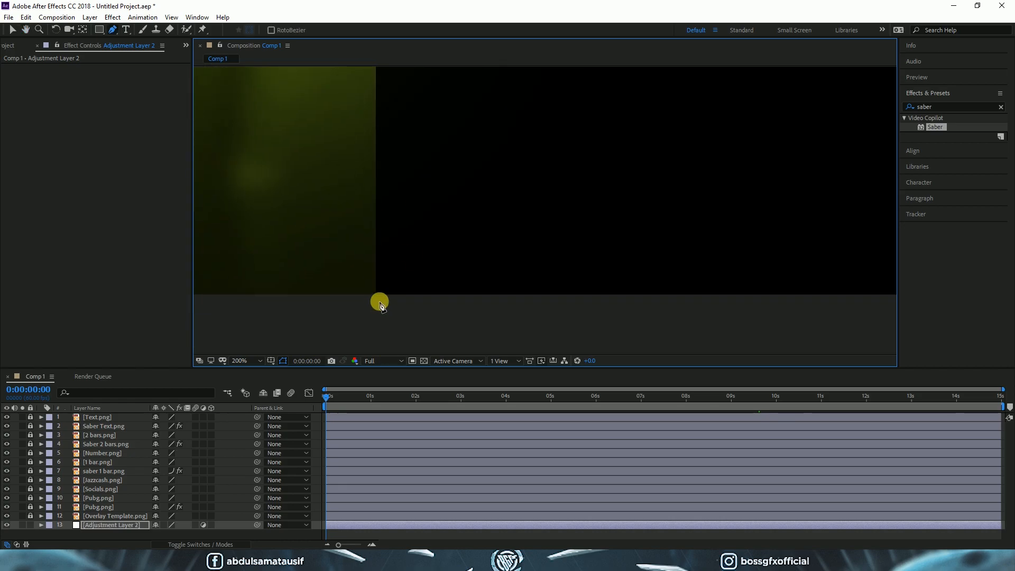
pyautogui.press('space')
pyautogui.moveTo(407, 218); pyautogui.dragTo(433, 329)
pyautogui.moveTo(431, 256); pyautogui.dragTo(434, 333)
pyautogui.moveTo(435, 211); pyautogui.dragTo(435, 335)
pyautogui.moveTo(436, 217); pyautogui.dragTo(436, 264)
pyautogui.scroll(-6, 437, 265)
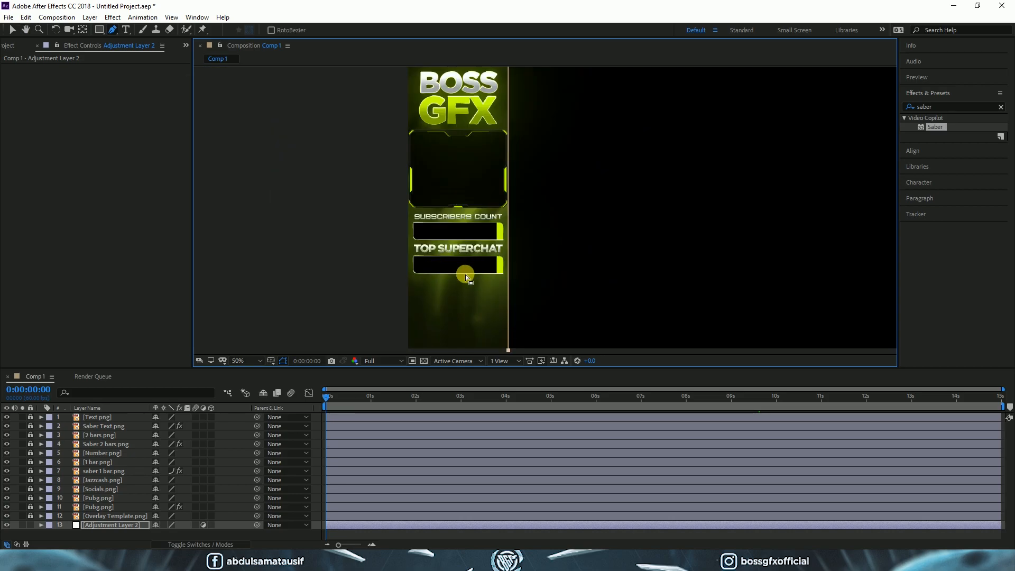
pyautogui.scroll(2, 459, 258)
pyautogui.moveTo(370, 229); pyautogui.dragTo(529, 203)
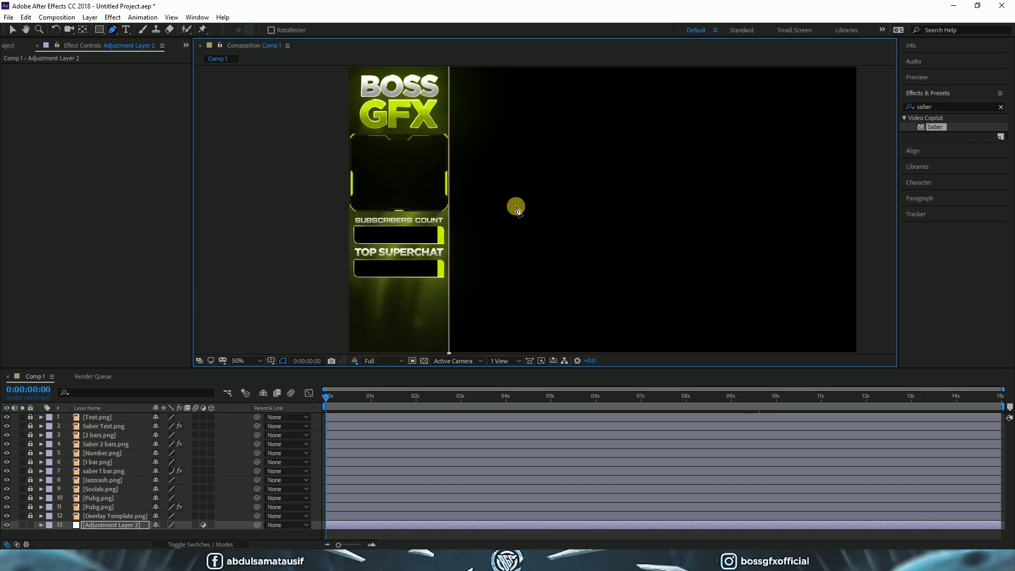
# - Apply the Saber effect to the adjustment layer and choose its Default preset
pyautogui.moveTo(937, 126); pyautogui.dragTo(458, 198)
pyautogui.press('v')
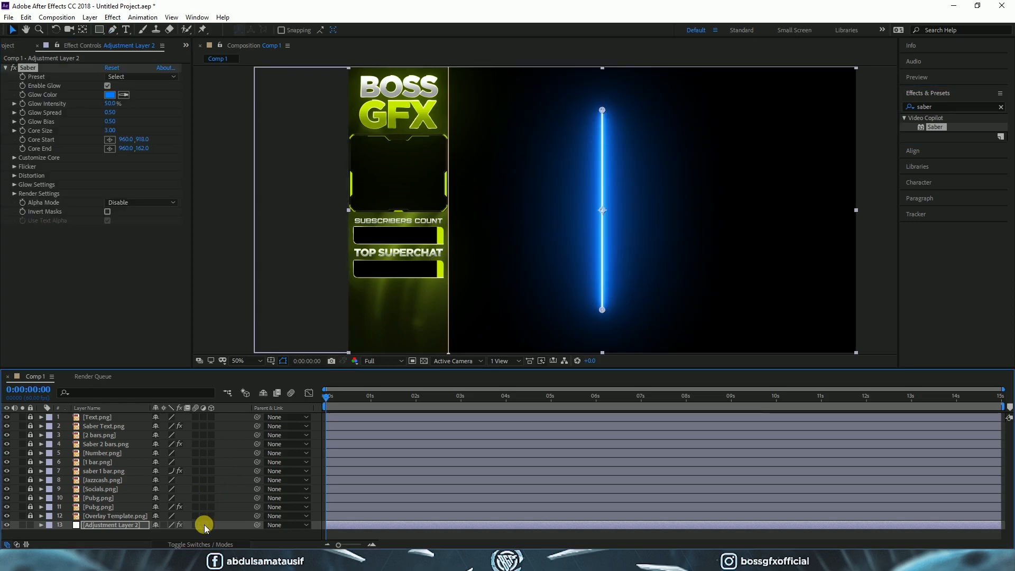
pyautogui.click(121, 77)
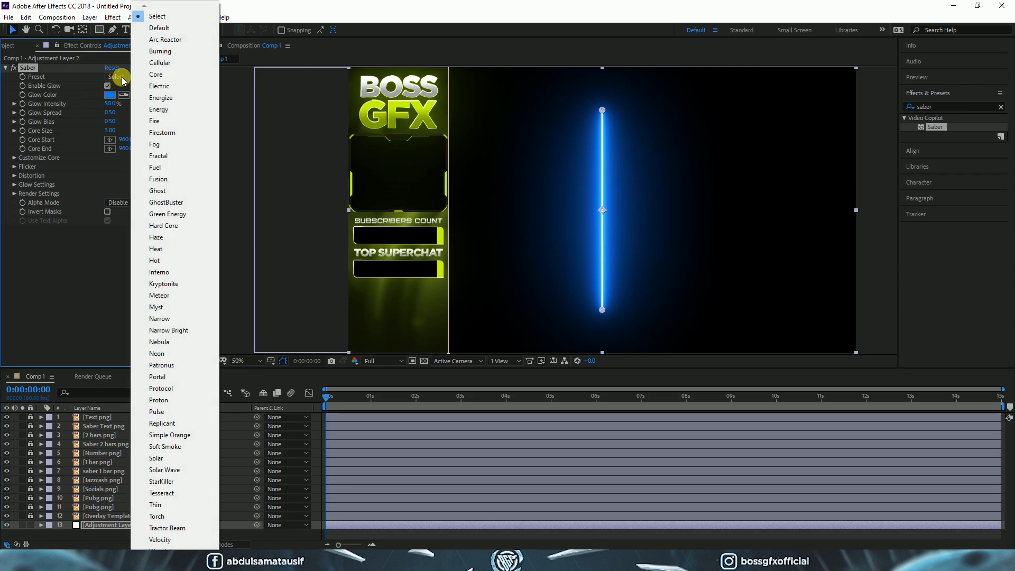
pyautogui.click(159, 28)
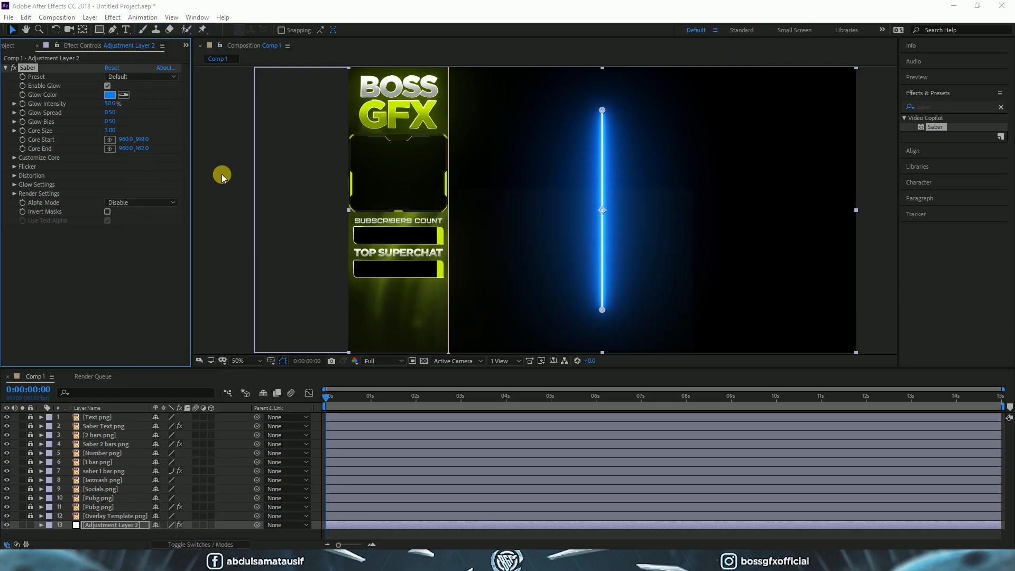
# - Change Saber's Glow Color on the adjustment layer to lime green C0FF00
pyautogui.click(110, 95)
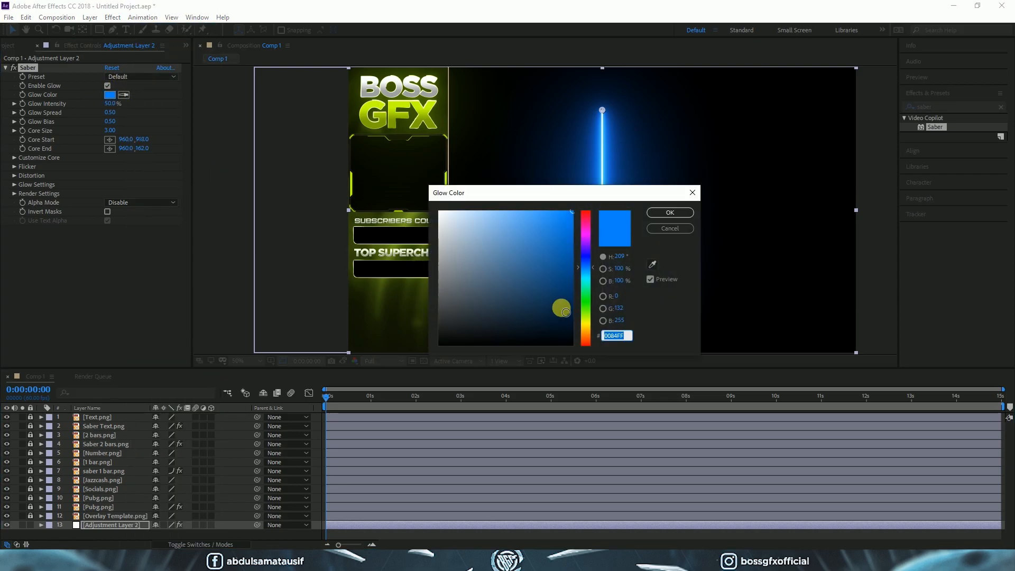
pyautogui.moveTo(585, 317); pyautogui.dragTo(581, 282)
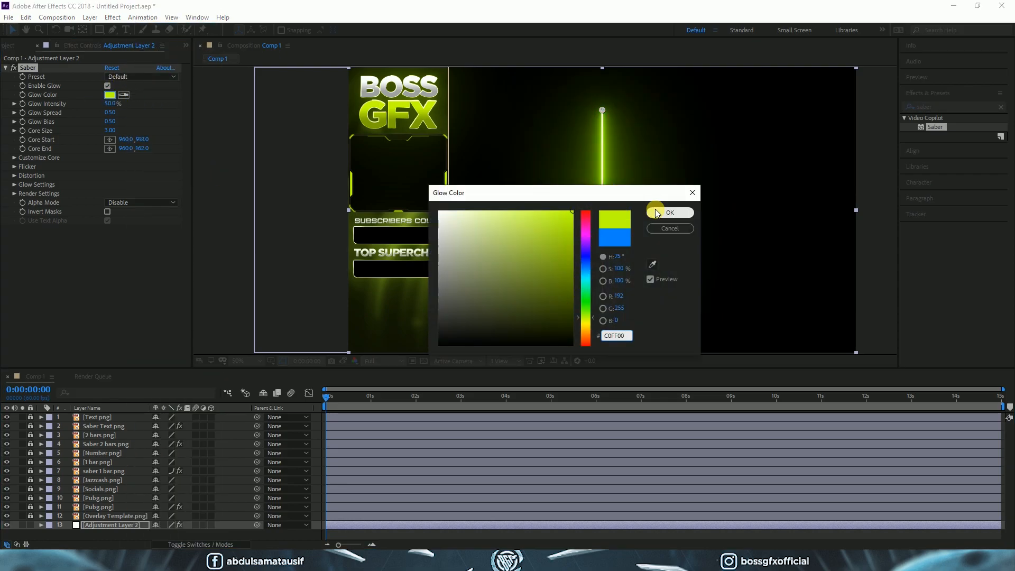
pyautogui.click(670, 213)
# - Set Saber's Composite Settings to Transparent and its Core Type to Layer Masks
pyautogui.click(14, 194)
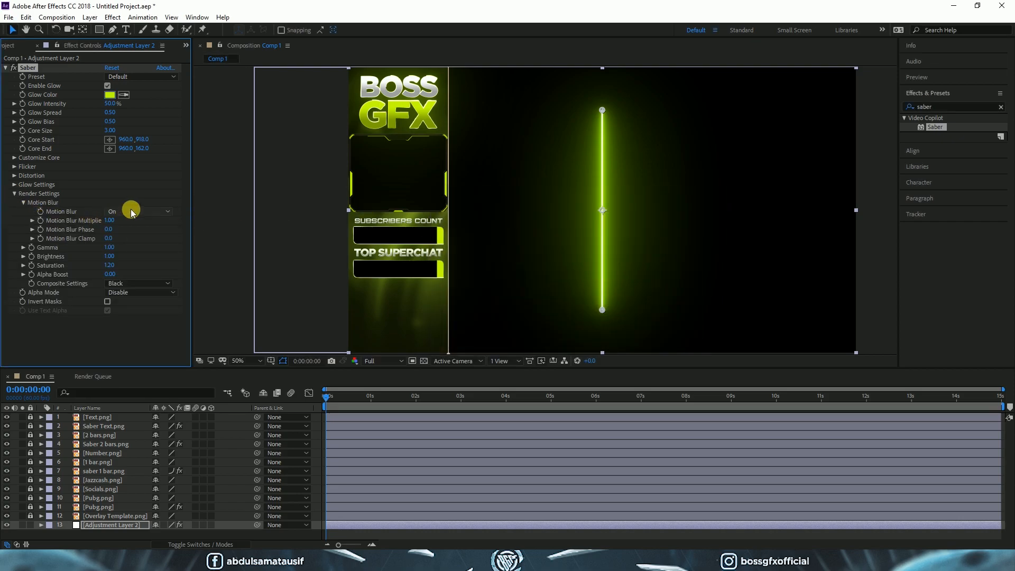
pyautogui.click(131, 284)
pyautogui.click(135, 299)
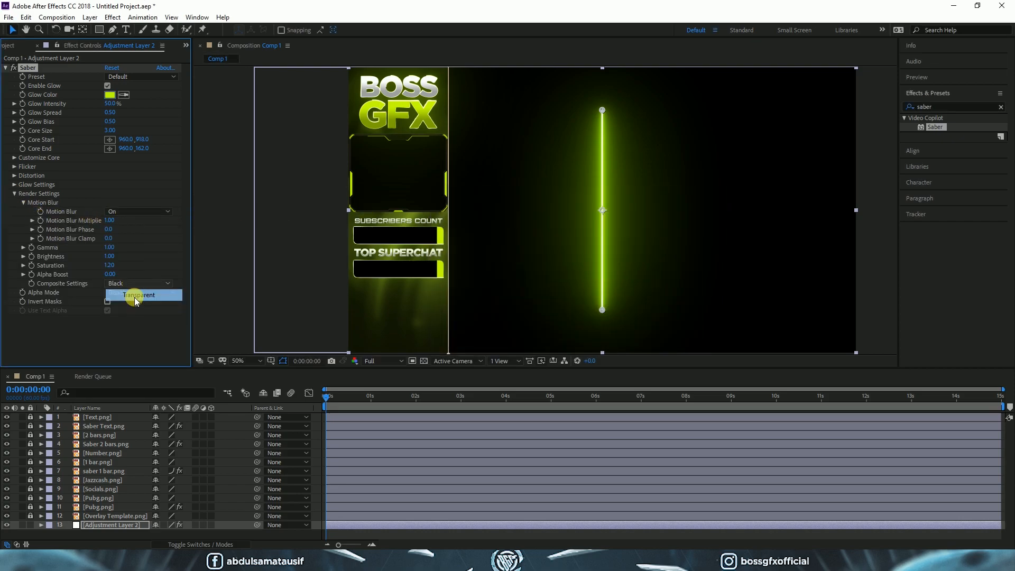
pyautogui.click(14, 157)
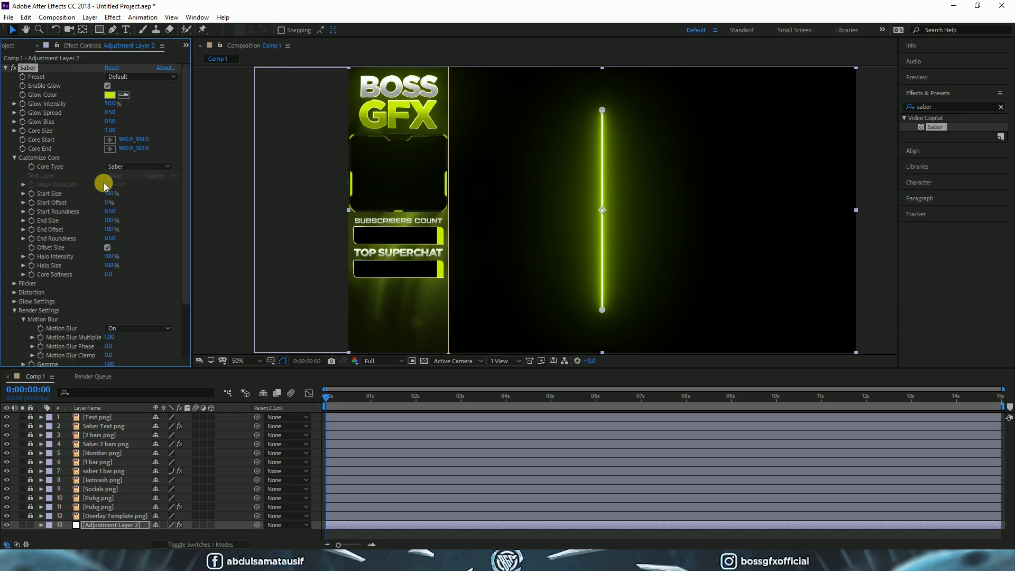
pyautogui.click(134, 168)
pyautogui.click(140, 191)
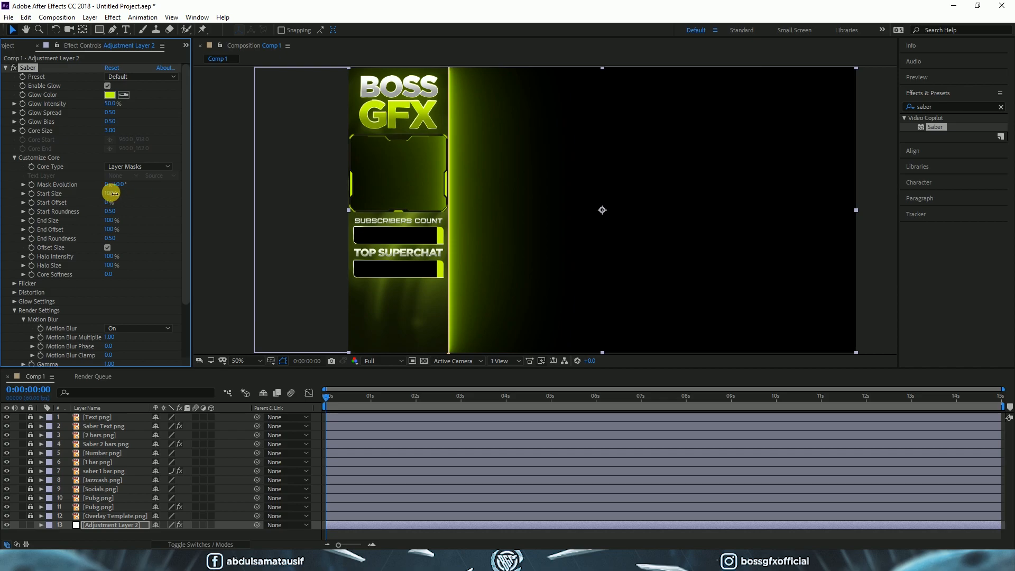
# - Set Saber's Start Size to 0% and Glow Intensity to 10% on the adjustment layer
pyautogui.moveTo(111, 194); pyautogui.dragTo(5, 199)
pyautogui.click(110, 103)
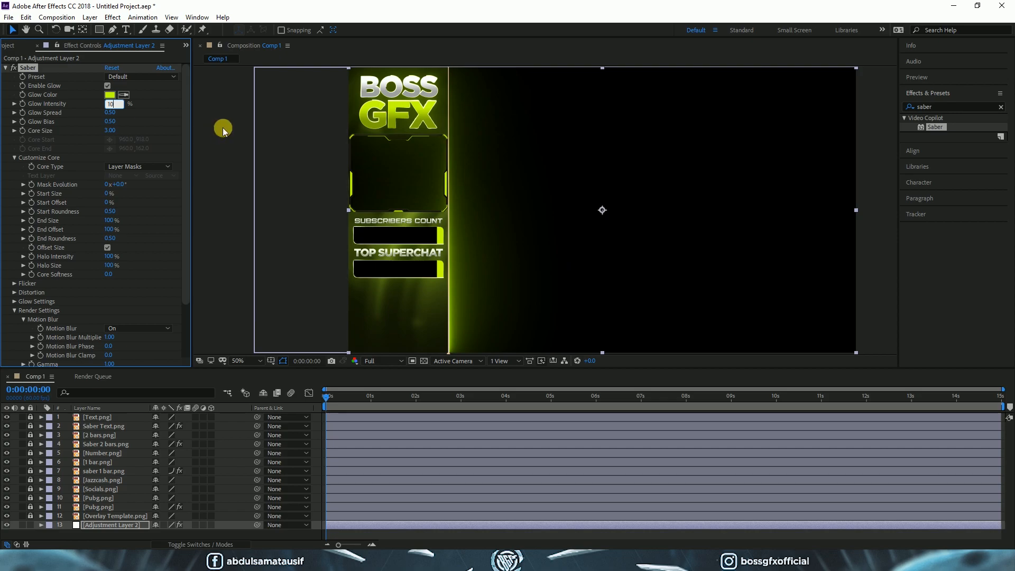
pyautogui.click(218, 132)
# - Keyframe Saber's Mask Evolution on the adjustment layer from the first frame to 3 full revolutions at 0:00:14:59
pyautogui.moveTo(325, 397)
pyautogui.mouseDown()
pyautogui.moveTo(352, 397)
pyautogui.moveTo(290, 401)
pyautogui.mouseUp()
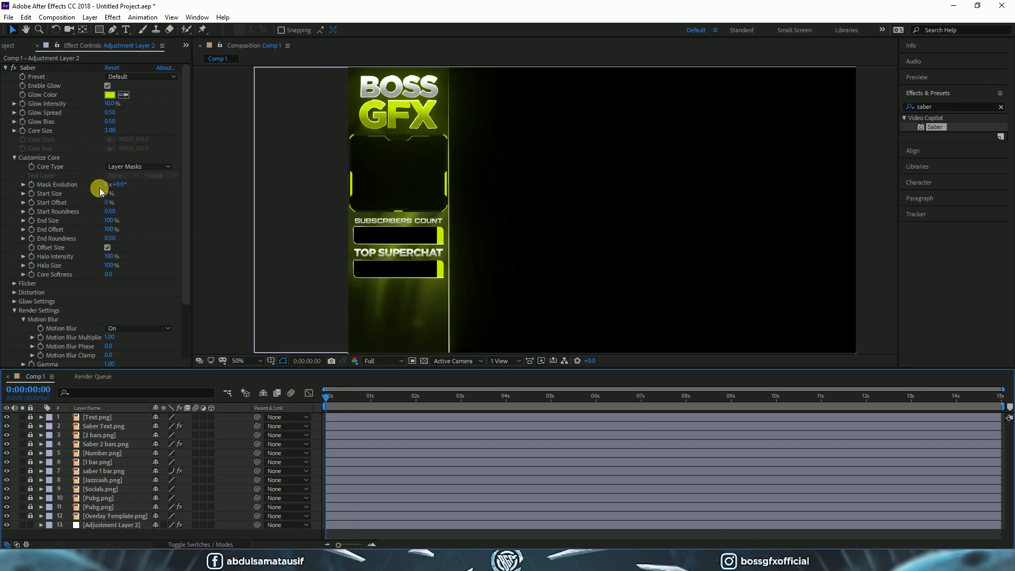
pyautogui.click(31, 185)
pyautogui.moveTo(340, 397); pyautogui.dragTo(1010, 400)
pyautogui.click(108, 184)
pyautogui.write('3')
pyautogui.click(226, 192)
# - Set Saber's Flicker Intensity to 100% and Flicker Speed to 5 on the adjustment layer
pyautogui.click(14, 284)
pyautogui.click(108, 294)
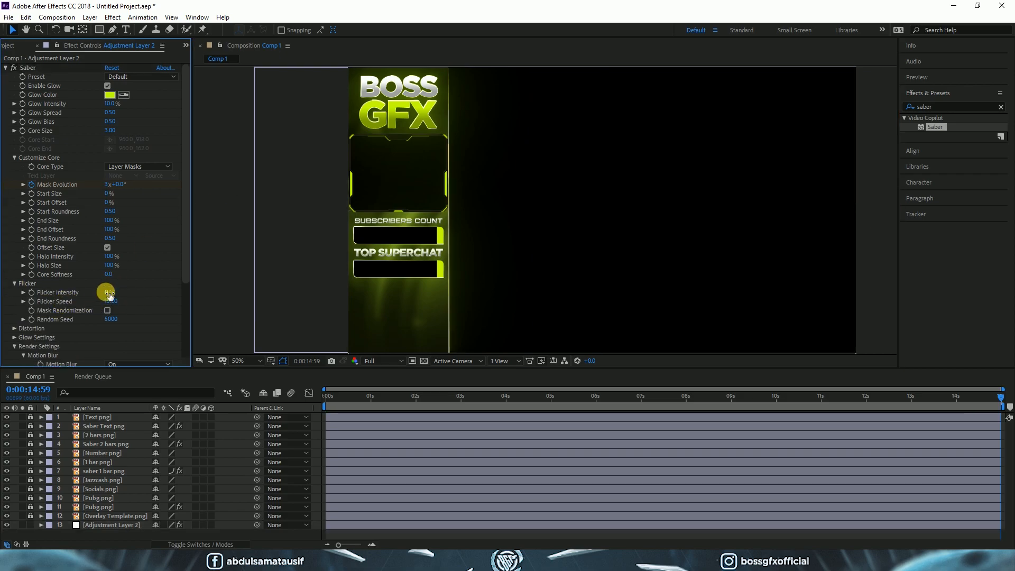
pyautogui.write('100')
pyautogui.click(111, 302)
pyautogui.write('5')
pyautogui.click(264, 318)
# - Return the current time to the first frame and set the preview resolution to Quarter
pyautogui.moveTo(365, 400); pyautogui.dragTo(326, 397)
pyautogui.click(370, 361)
pyautogui.click(386, 415)
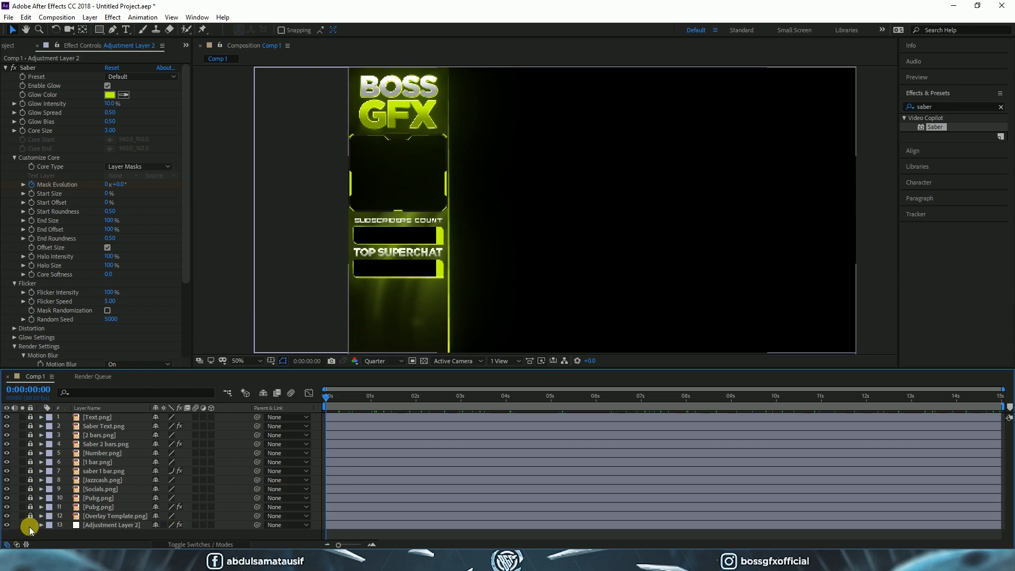
# - Create a magenta 1920 x 1080 px solid at the end of the layer stack and lock it
pyautogui.click(113, 17)
pyautogui.moveTo(129, 34)
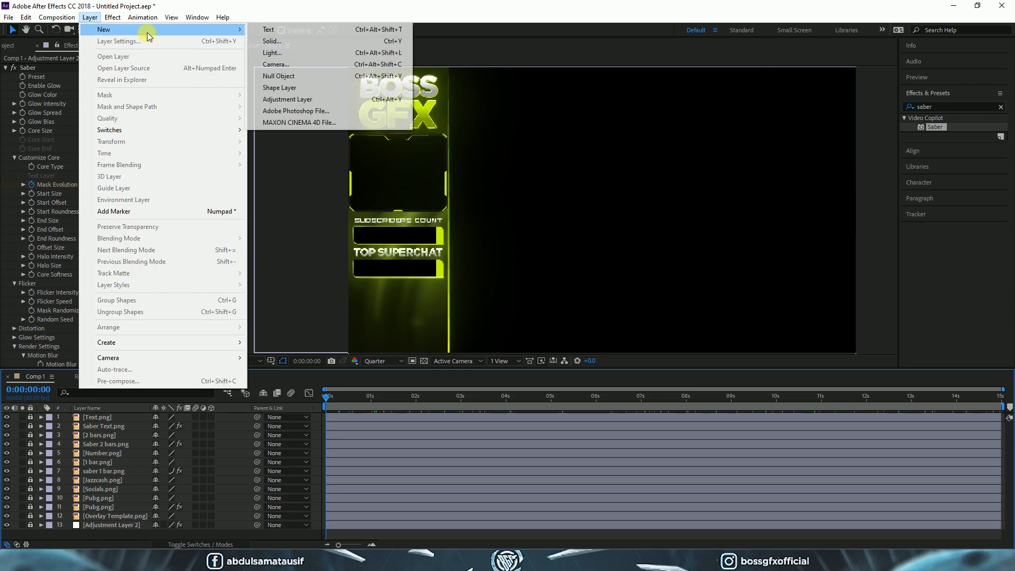
pyautogui.click(283, 40)
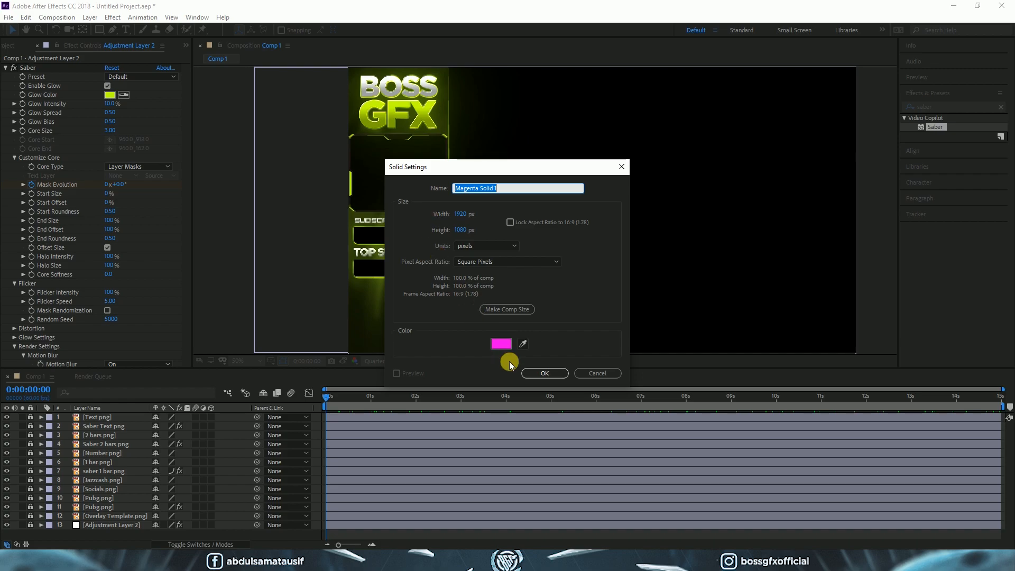
pyautogui.click(545, 374)
pyautogui.moveTo(111, 417); pyautogui.dragTo(112, 541)
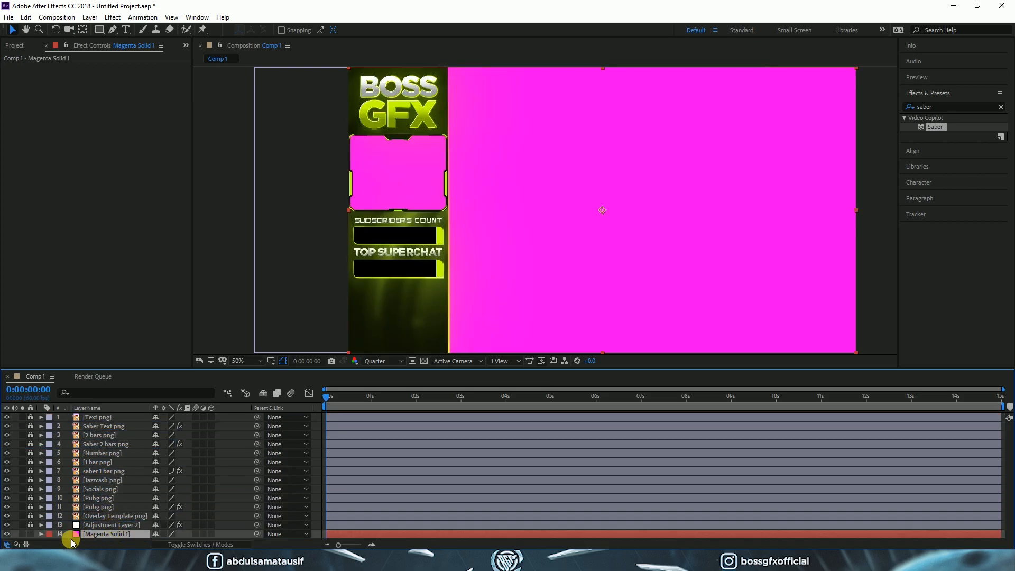
pyautogui.click(31, 534)
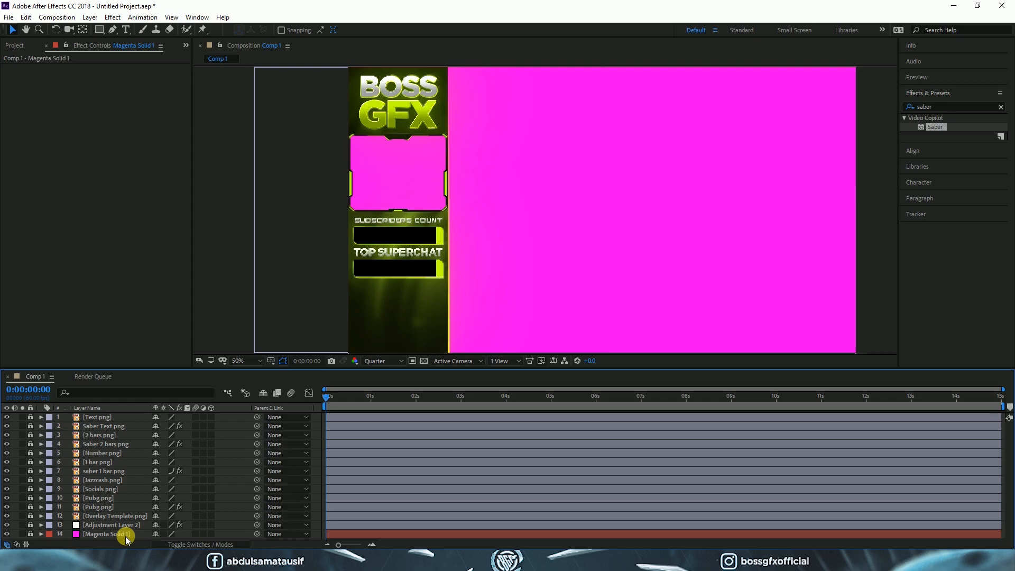
# - Import Fantasy Ice and Fire Particles.mp4 from the Tutorial folder and place it directly above Overlay Template.png in the layer stack
pyautogui.click(65, 561)
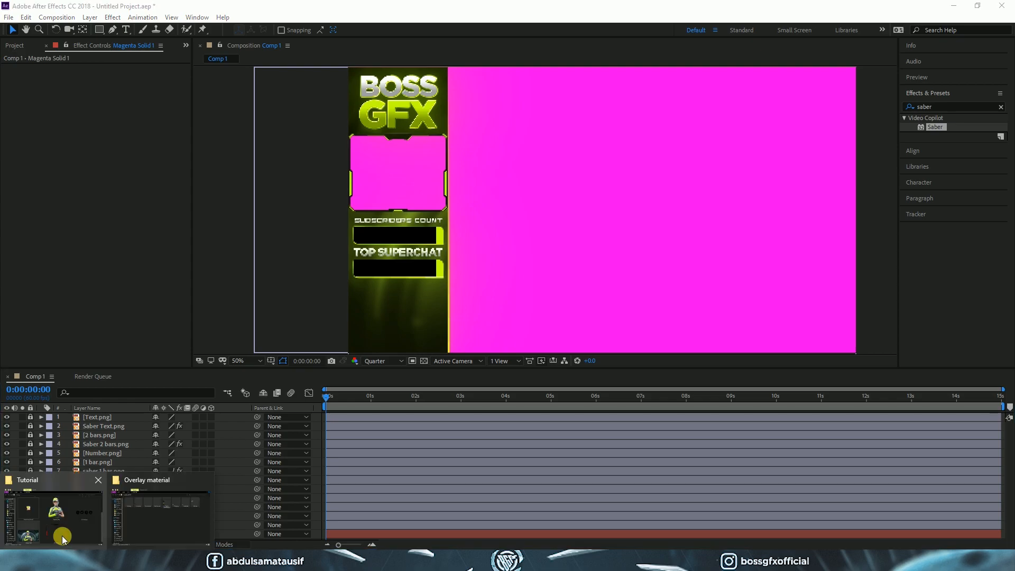
pyautogui.click(62, 538)
pyautogui.scroll(2, 687, 328)
pyautogui.moveTo(374, 172); pyautogui.dragTo(103, 264)
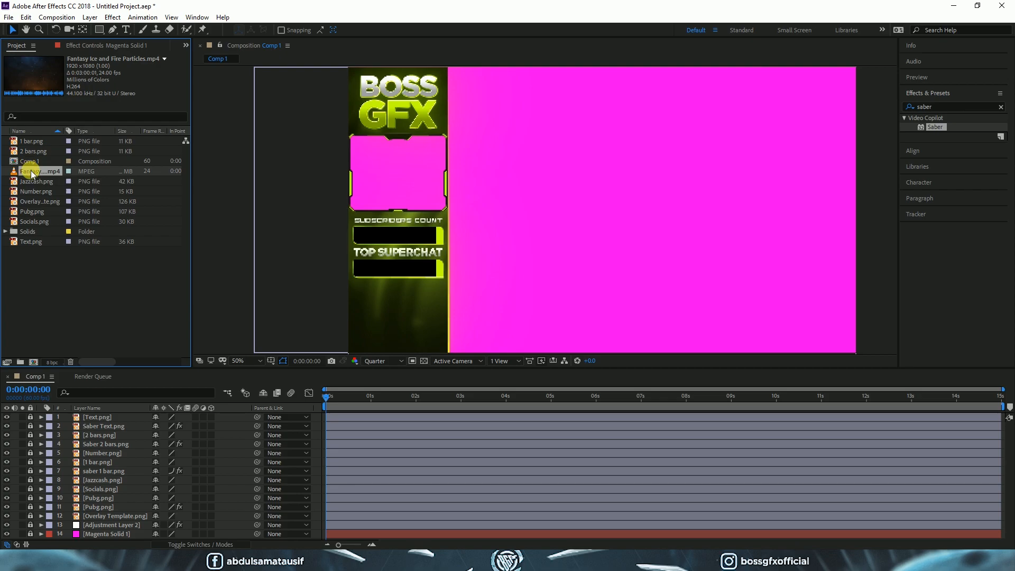
pyautogui.moveTo(31, 173); pyautogui.dragTo(94, 521)
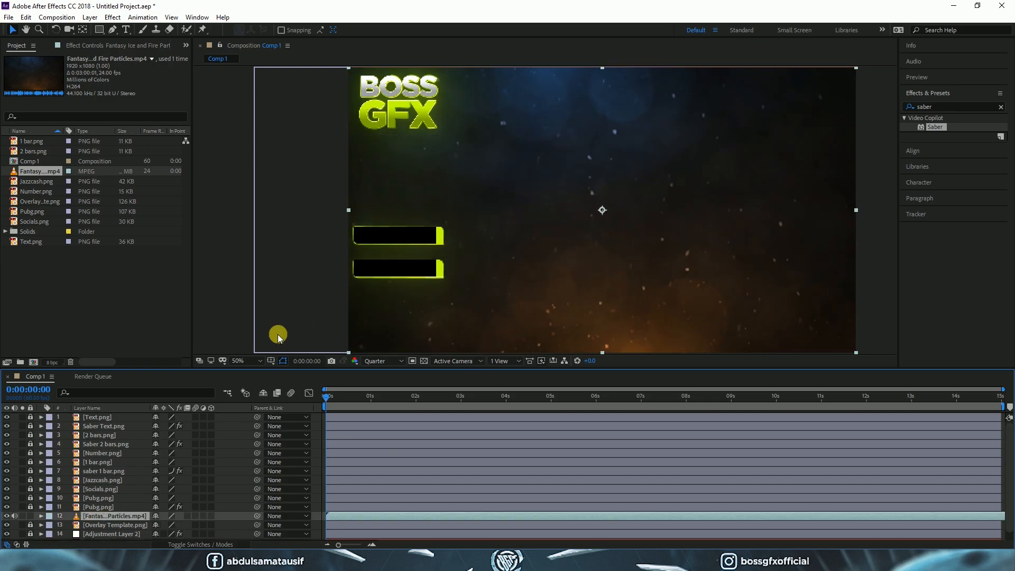
# - Set the particles video's blending mode to Color Dodge and shift it horizontally so its center lies over the sidebar
pyautogui.rightClick(142, 516)
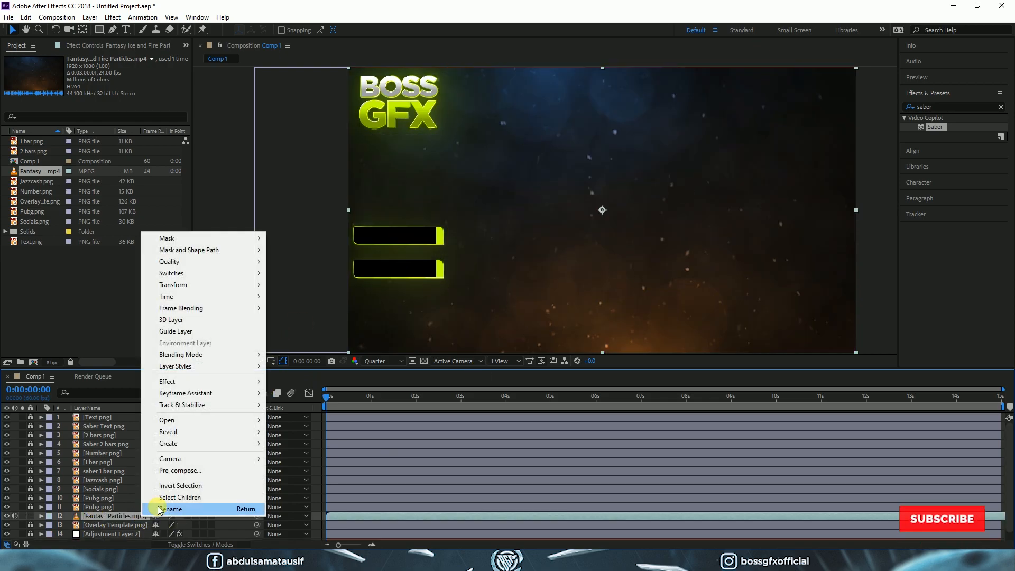
pyautogui.moveTo(199, 360)
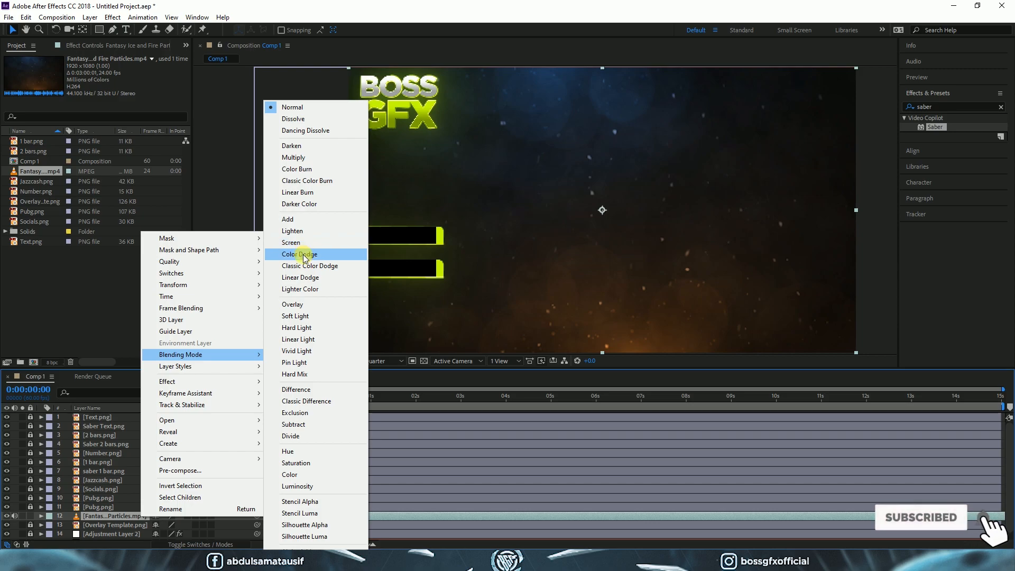
pyautogui.click(304, 255)
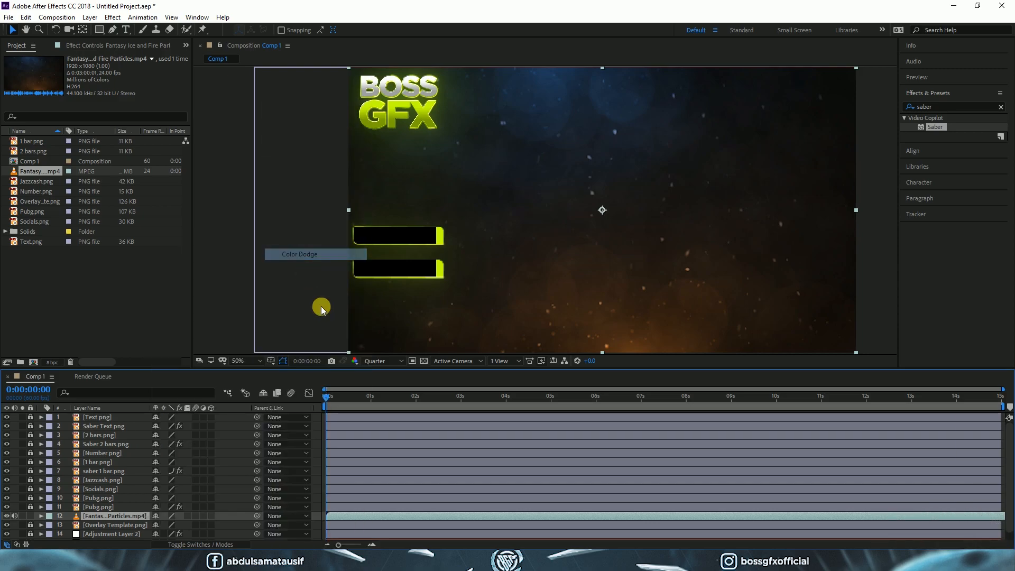
pyautogui.moveTo(436, 310); pyautogui.dragTo(228, 310)
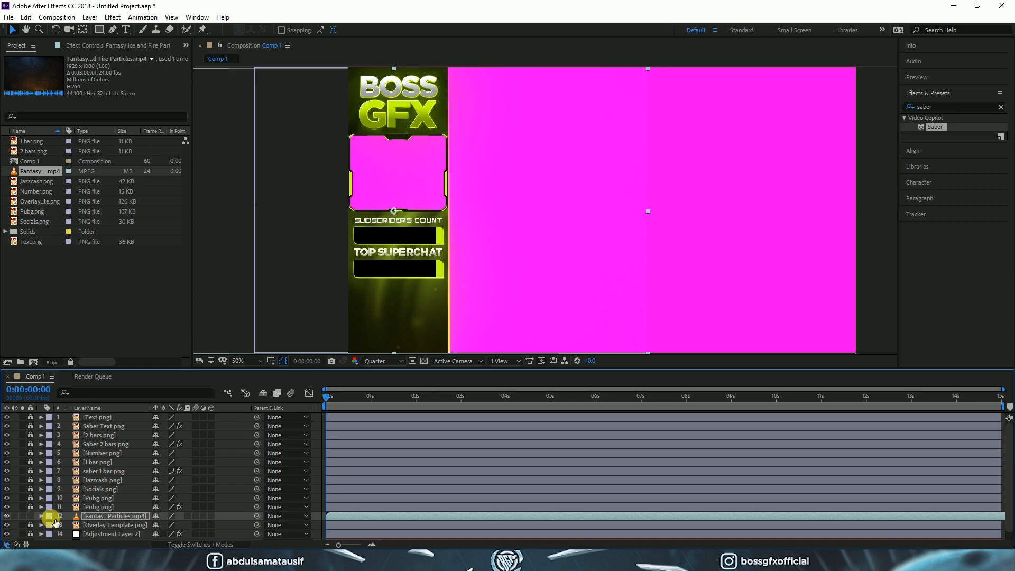
# - Mask the particles video with the Pen tool to the sidebar area below the camera frame, and lock its layer
pyautogui.click(112, 30)
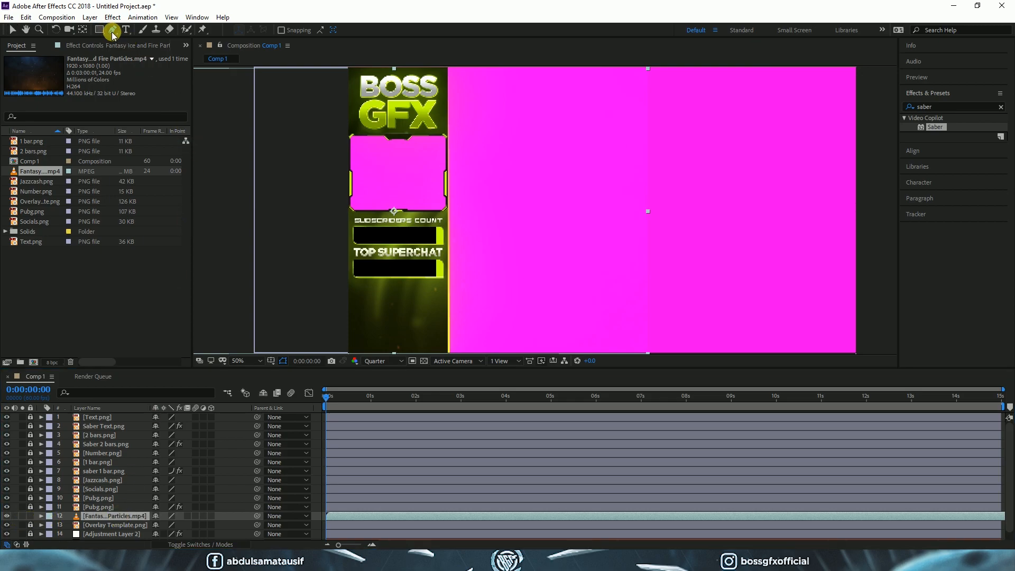
pyautogui.scroll(1, 480, 258)
pyautogui.moveTo(397, 266); pyautogui.dragTo(626, 243)
pyautogui.click(365, 197)
pyautogui.click(575, 196)
pyautogui.moveTo(572, 216); pyautogui.dragTo(553, 112)
pyautogui.moveTo(561, 286); pyautogui.dragTo(546, 192)
pyautogui.click(540, 280)
pyautogui.click(329, 278)
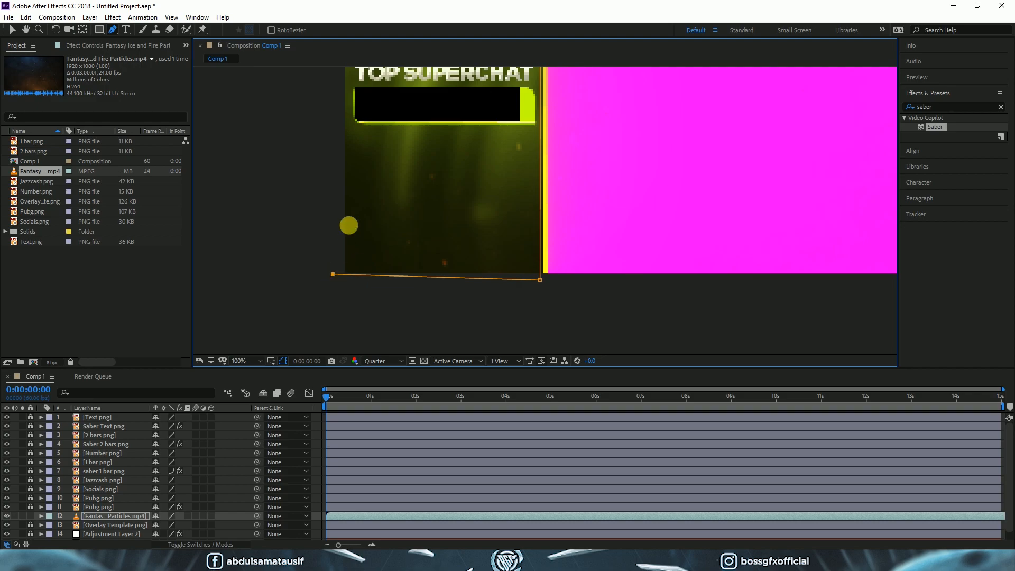
pyautogui.moveTo(349, 224); pyautogui.dragTo(364, 320)
pyautogui.click(345, 92)
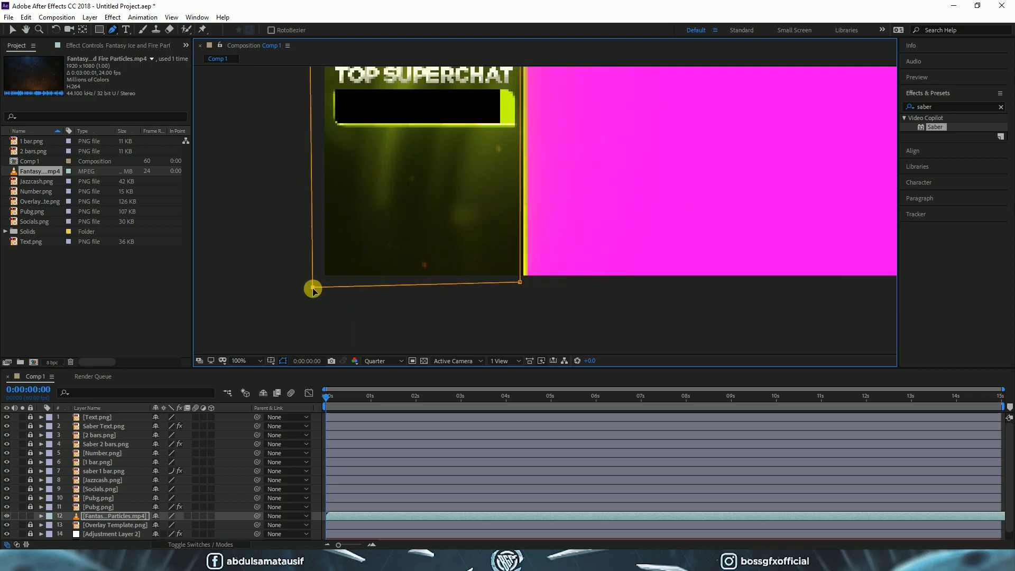
pyautogui.click(30, 518)
pyautogui.scroll(-1, 399, 299)
pyautogui.moveTo(492, 258); pyautogui.dragTo(424, 329)
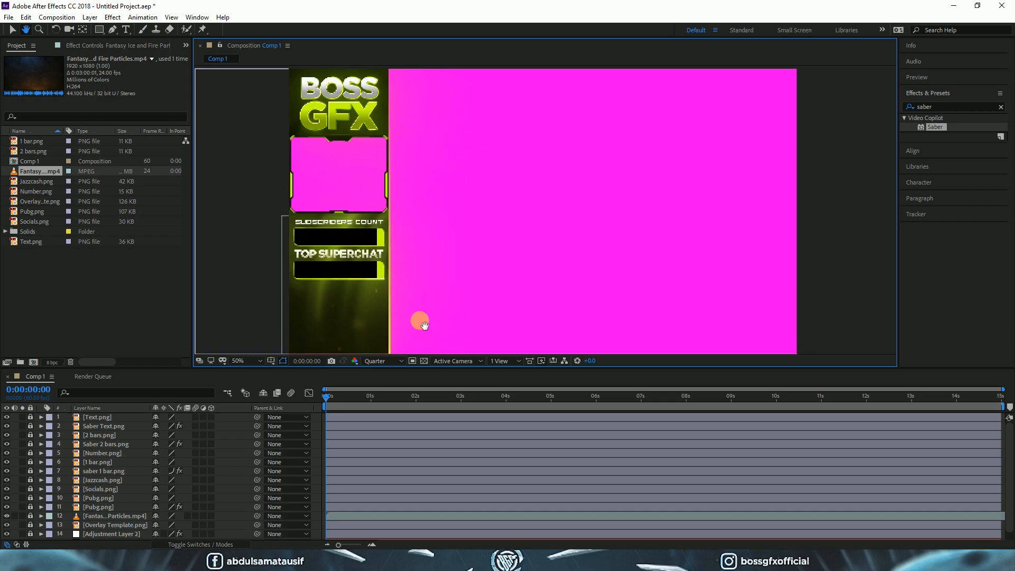
# - Save the project as IPAD OVERLAY.aep in the Overlay material folder on the Desktop
pyautogui.moveTo(328, 404); pyautogui.dragTo(290, 402)
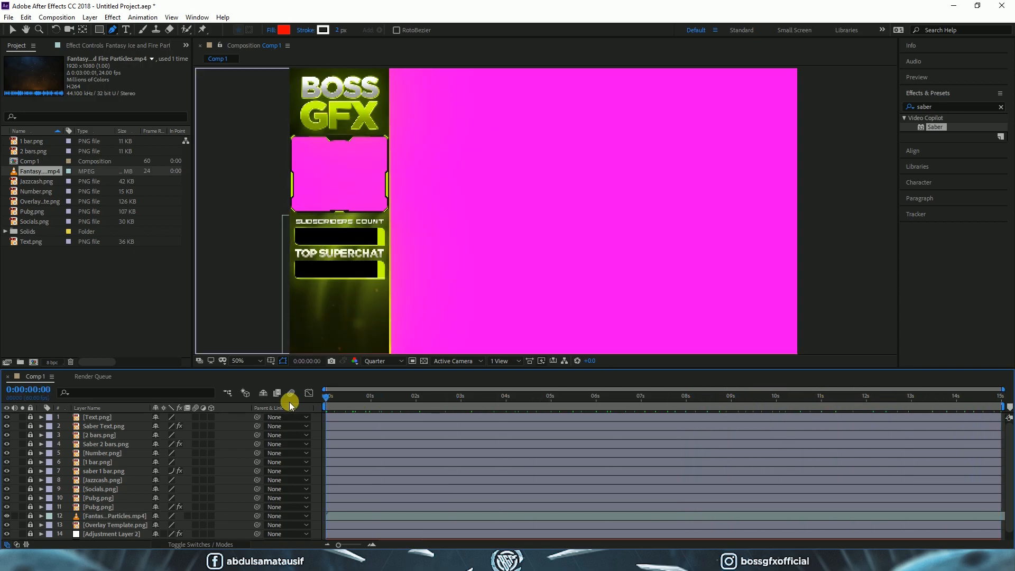
pyautogui.click(9, 17)
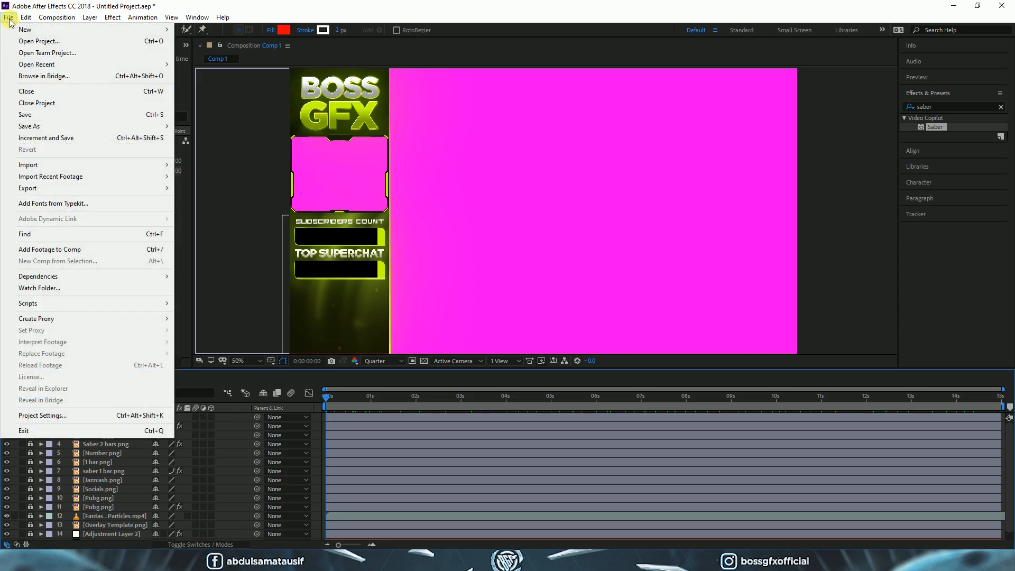
pyautogui.moveTo(51, 124)
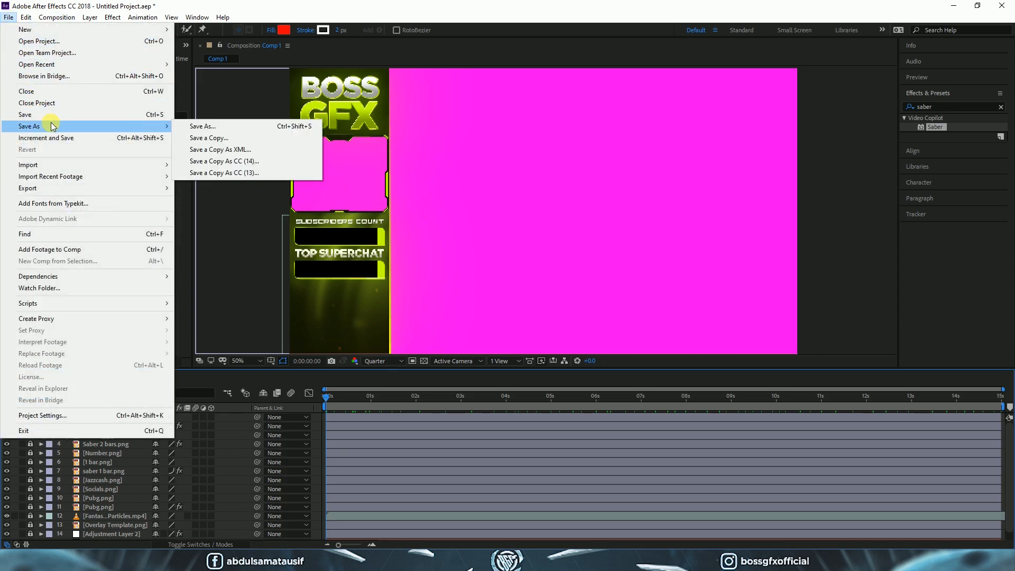
pyautogui.click(201, 128)
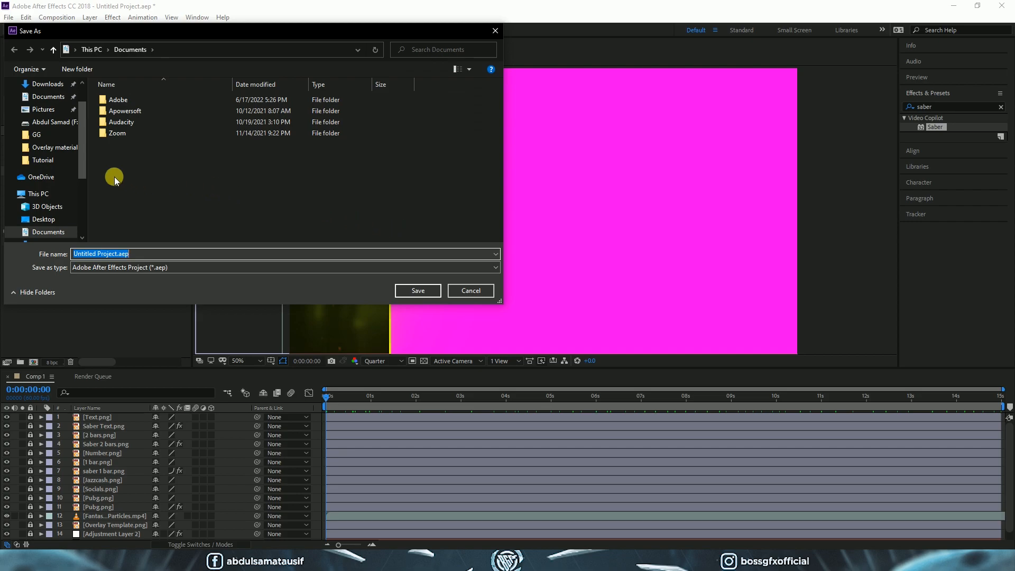
pyautogui.click(59, 147)
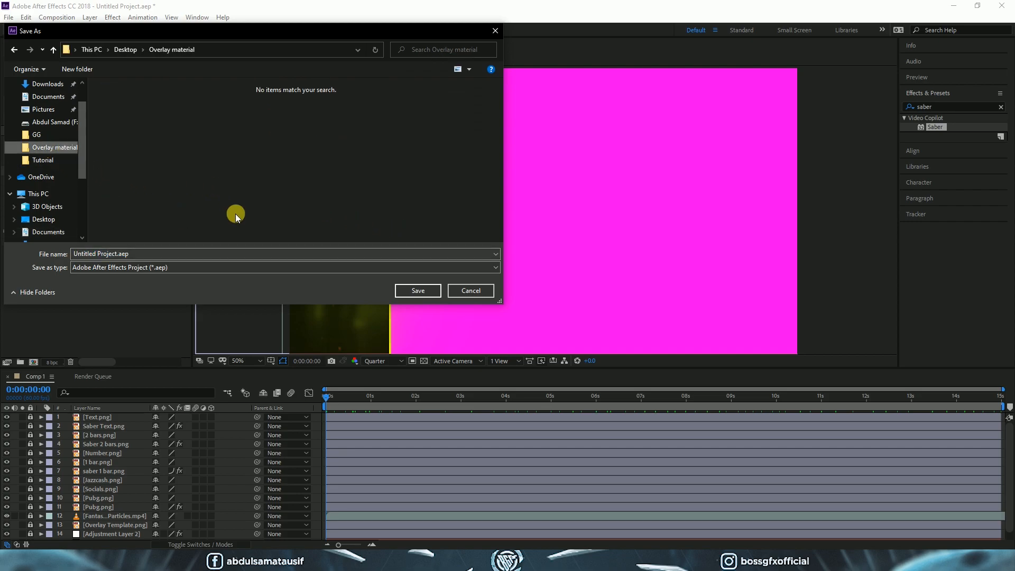
pyautogui.click(121, 257)
pyautogui.write('IPAD OVERLAY.aep')
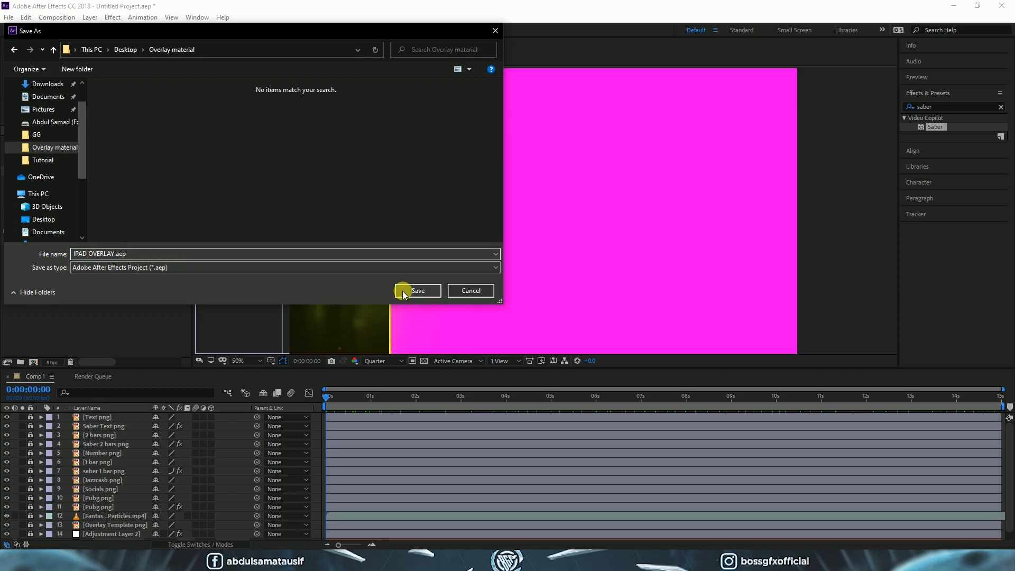
pyautogui.click(403, 292)
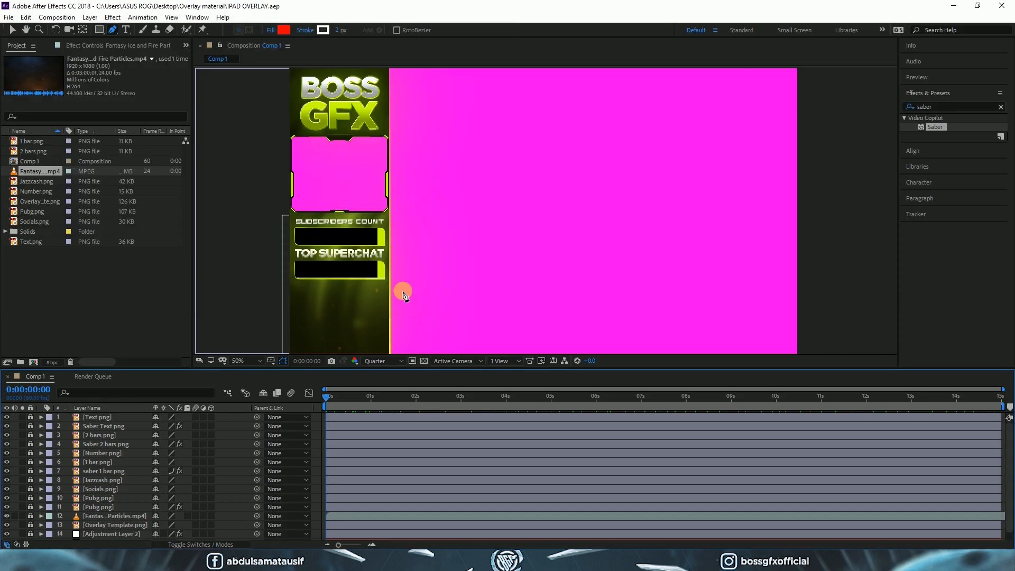
# - Add Comp 1 to the Render Queue and set its output format to QuickTime with no post-render action
pyautogui.click(12, 30)
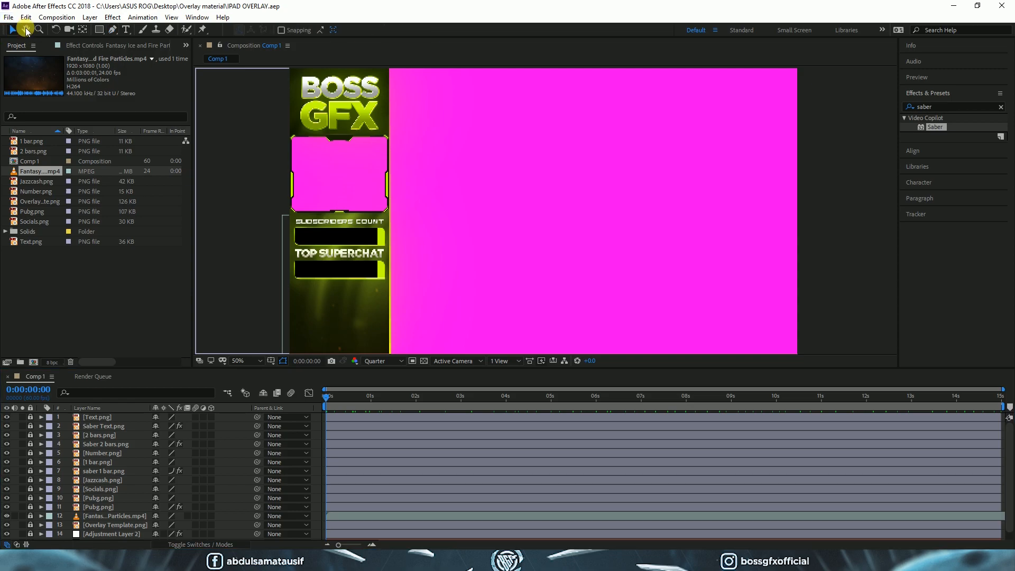
pyautogui.click(53, 19)
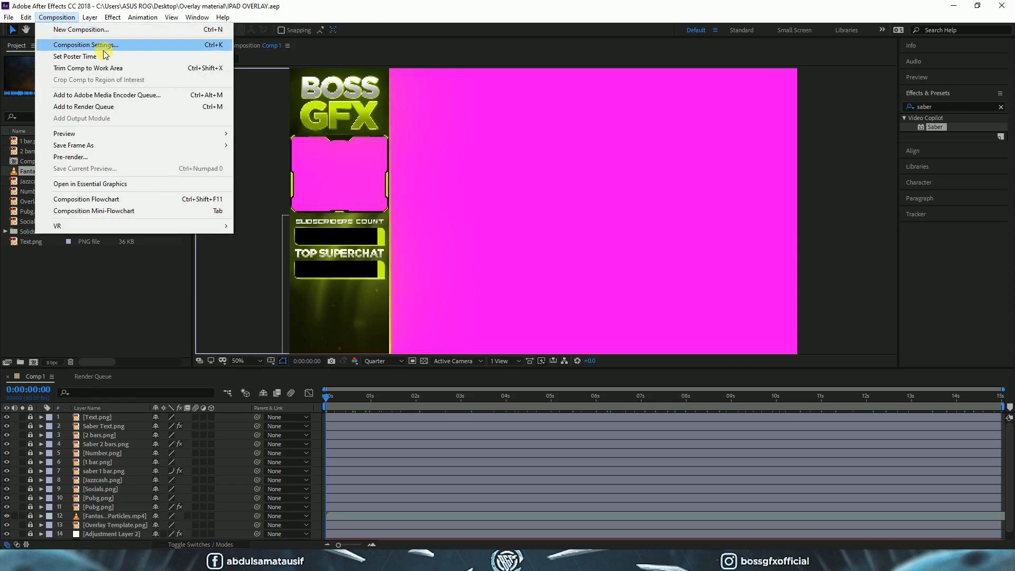
pyautogui.click(102, 107)
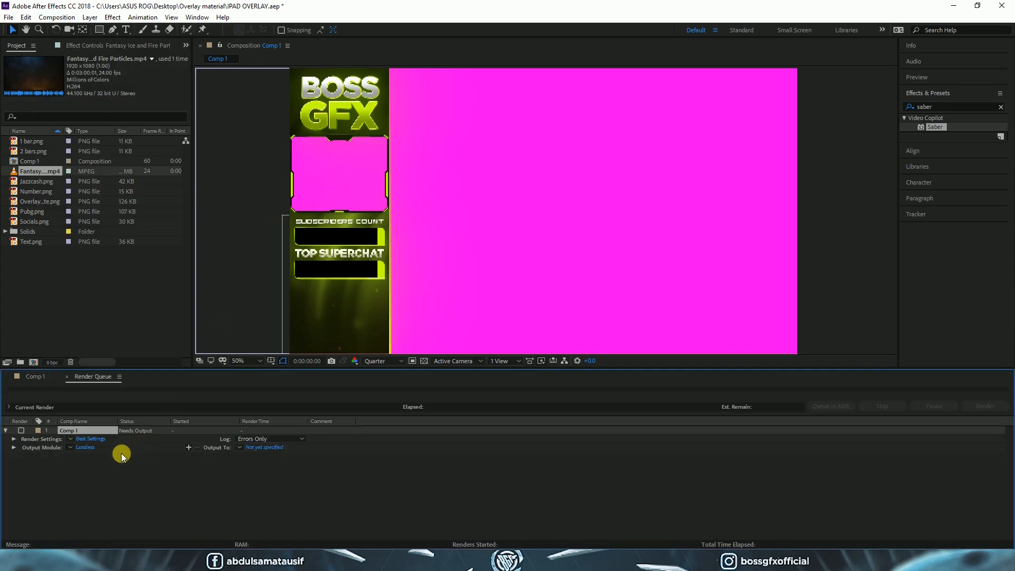
pyautogui.click(86, 448)
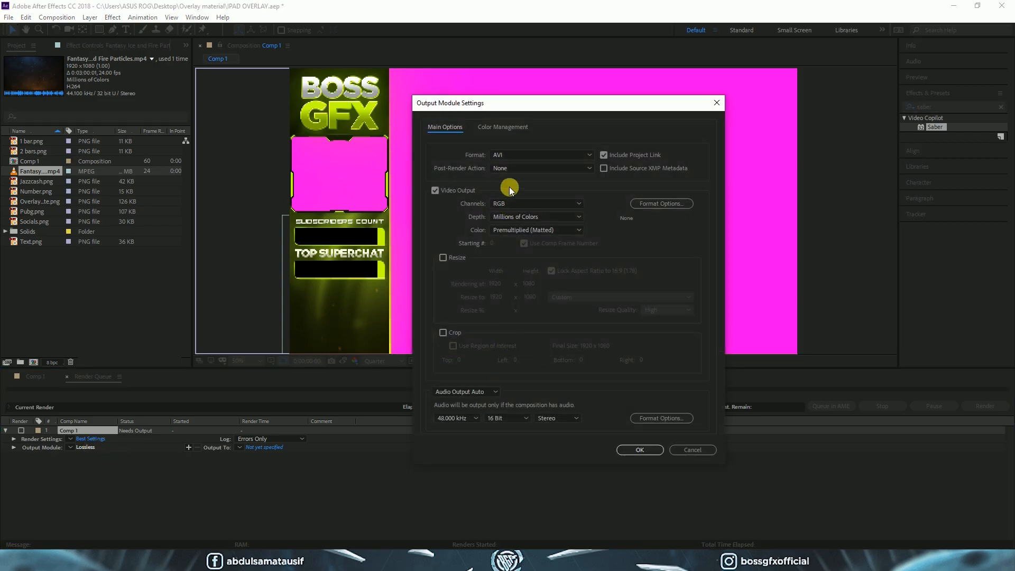
pyautogui.click(513, 154)
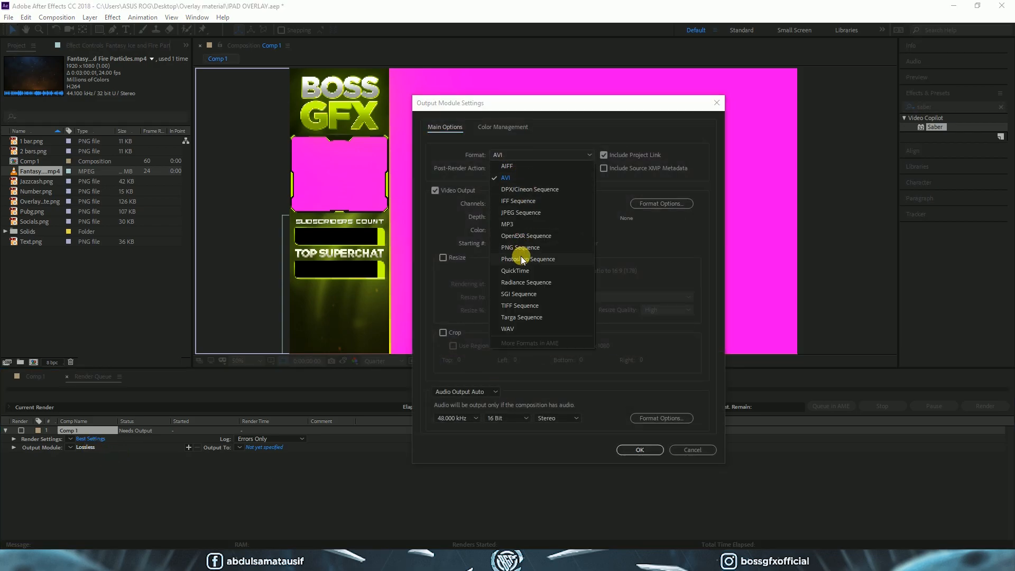
pyautogui.click(516, 271)
pyautogui.click(519, 168)
pyautogui.click(518, 177)
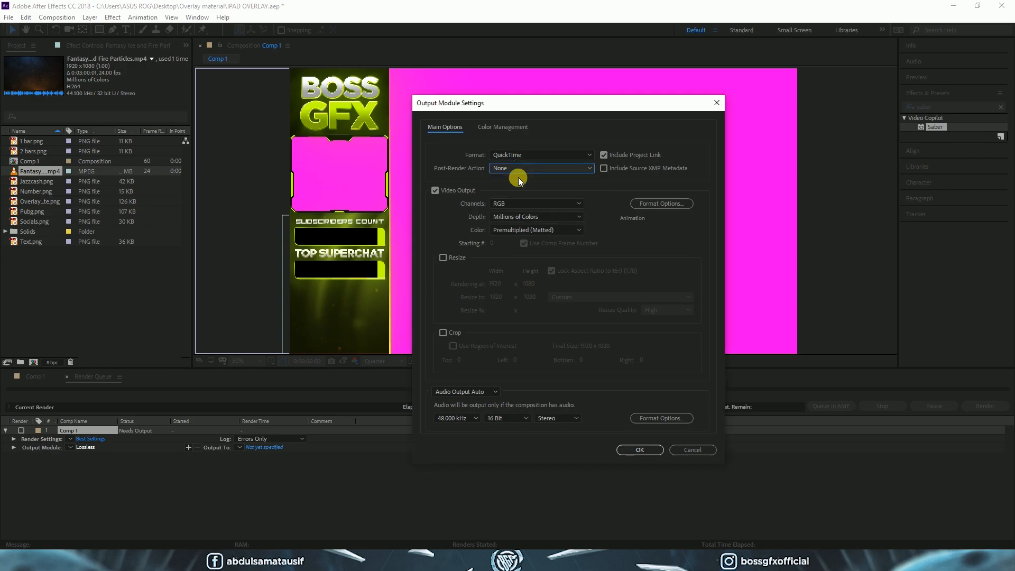
# - Set the output module's video channels to RGB + Alpha and turn its audio output off
pyautogui.click(518, 203)
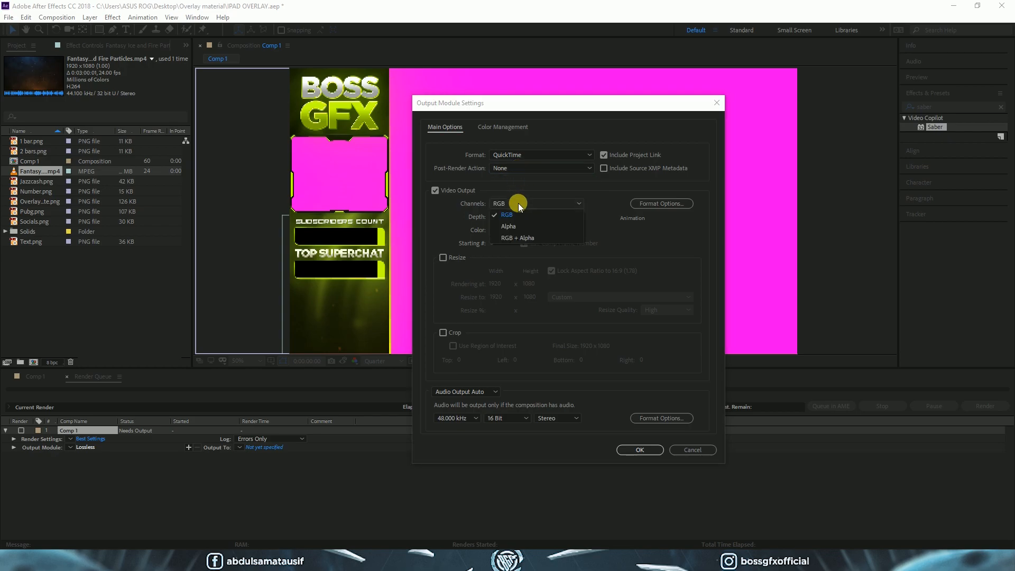
pyautogui.click(518, 237)
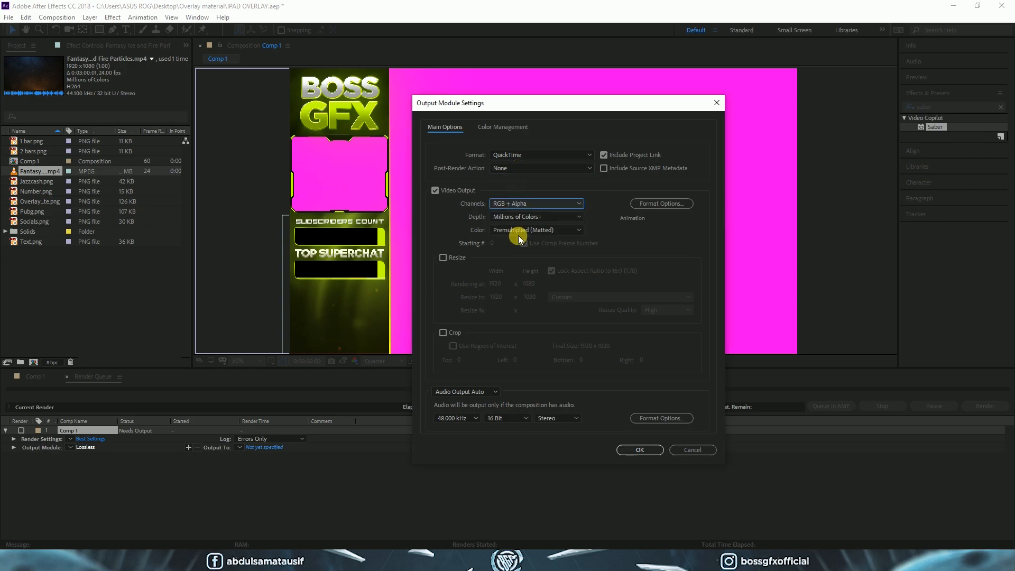
pyautogui.click(471, 389)
pyautogui.click(469, 427)
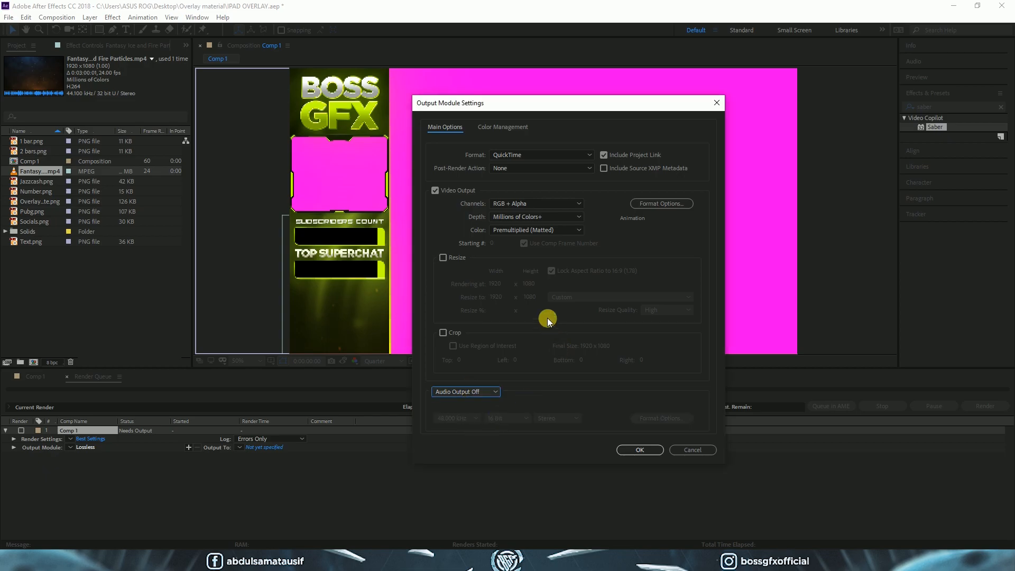
pyautogui.click(649, 450)
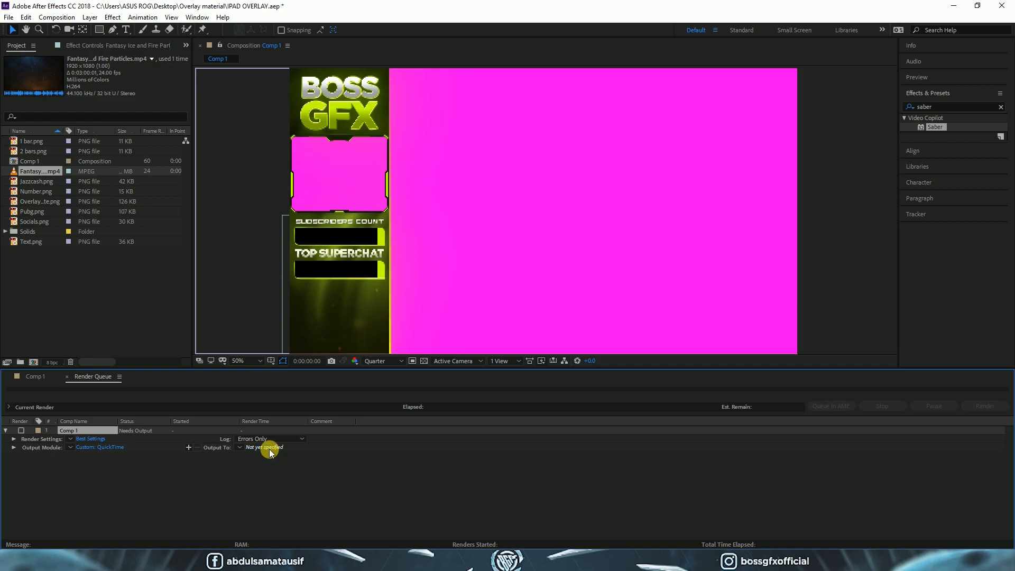
# - Set the output movie to AF OVERLAY.mov in the Overlay material folder and render the composition
pyautogui.click(270, 449)
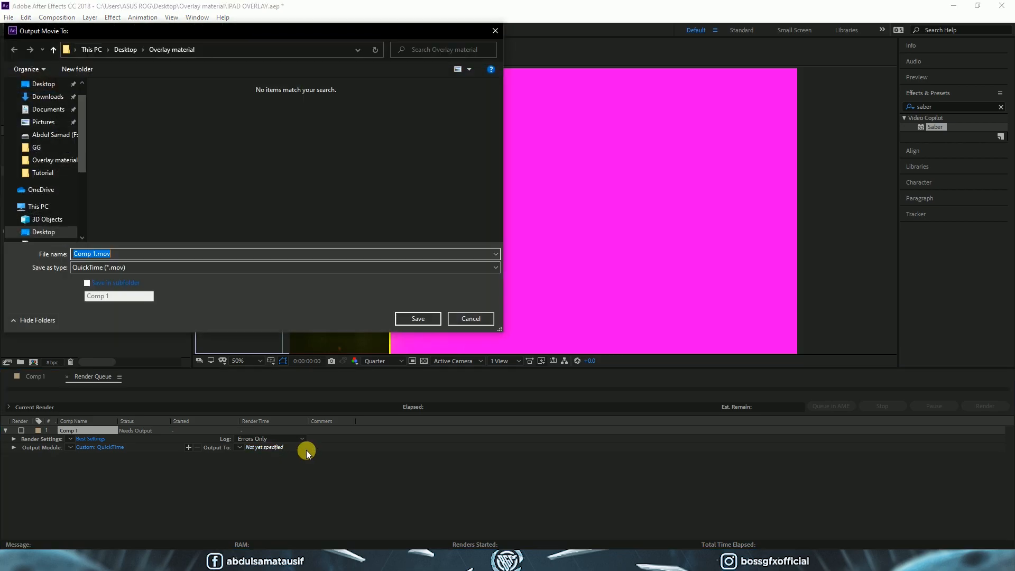
pyautogui.click(102, 256)
pyautogui.moveTo(99, 255); pyautogui.dragTo(61, 267)
pyautogui.write('AF OVERLAY')
pyautogui.click(418, 318)
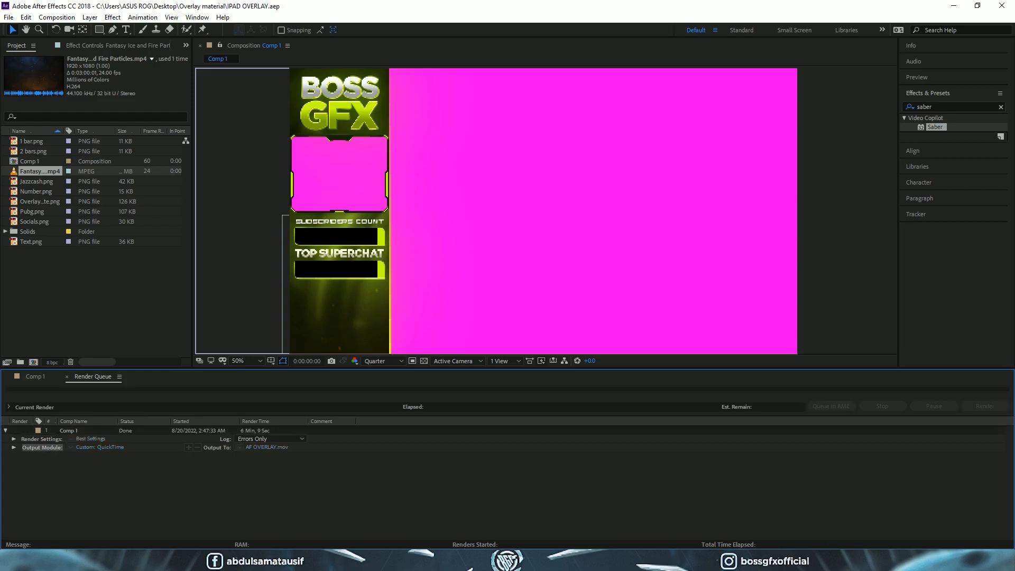
# - Close After Effects and open VLC media player
pyautogui.click(878, 560)
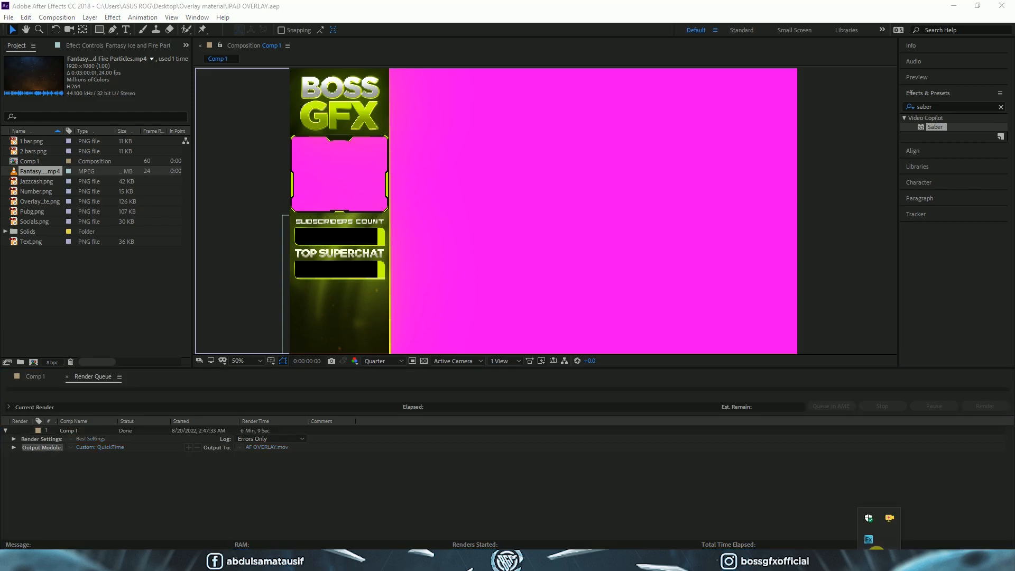
pyautogui.click(878, 560)
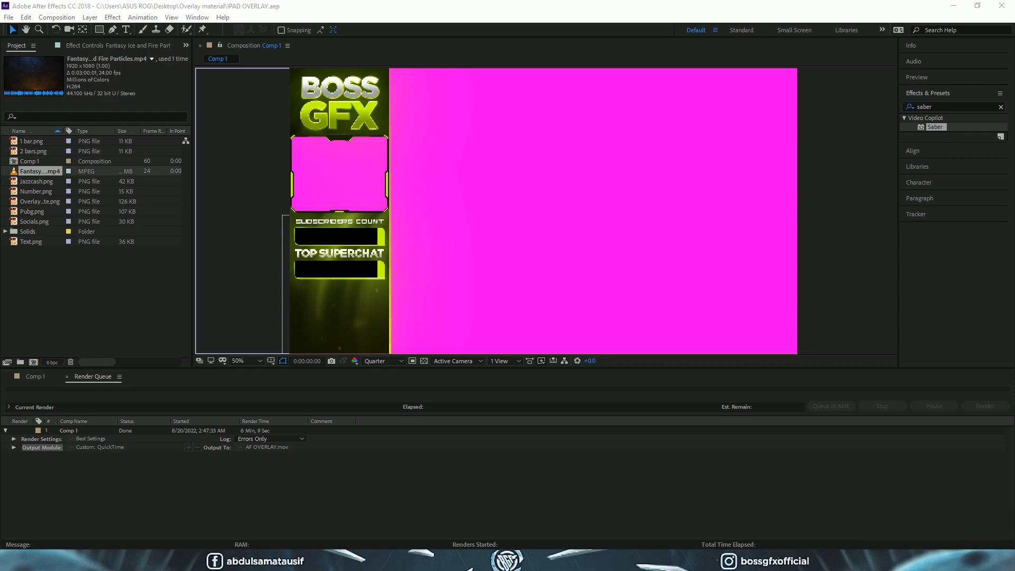
pyautogui.click(1004, 4)
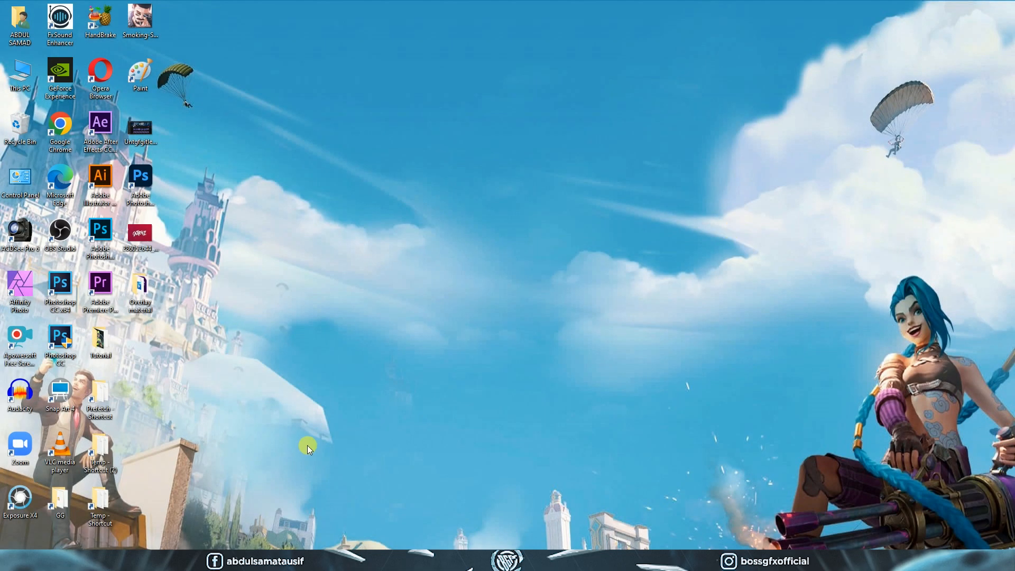
pyautogui.doubleClick(60, 450)
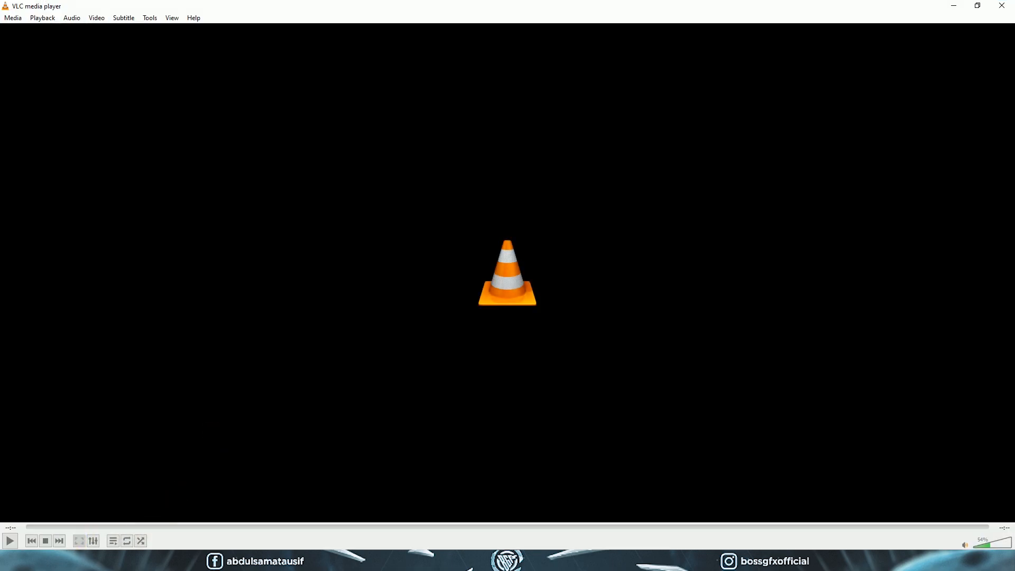
# - Check the file size of AF OVERLAY.mov in its properties, and return to VLC media player
pyautogui.moveTo(108, 561)
pyautogui.click(141, 525)
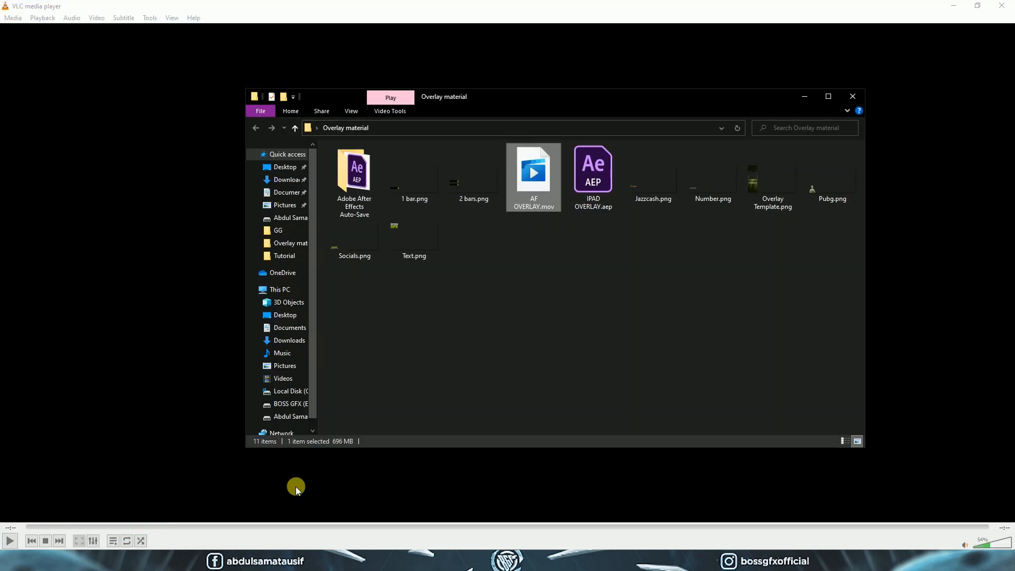
pyautogui.rightClick(526, 207)
pyautogui.click(481, 448)
pyautogui.moveTo(608, 211); pyautogui.dragTo(676, 175)
pyautogui.moveTo(644, 286); pyautogui.dragTo(661, 286)
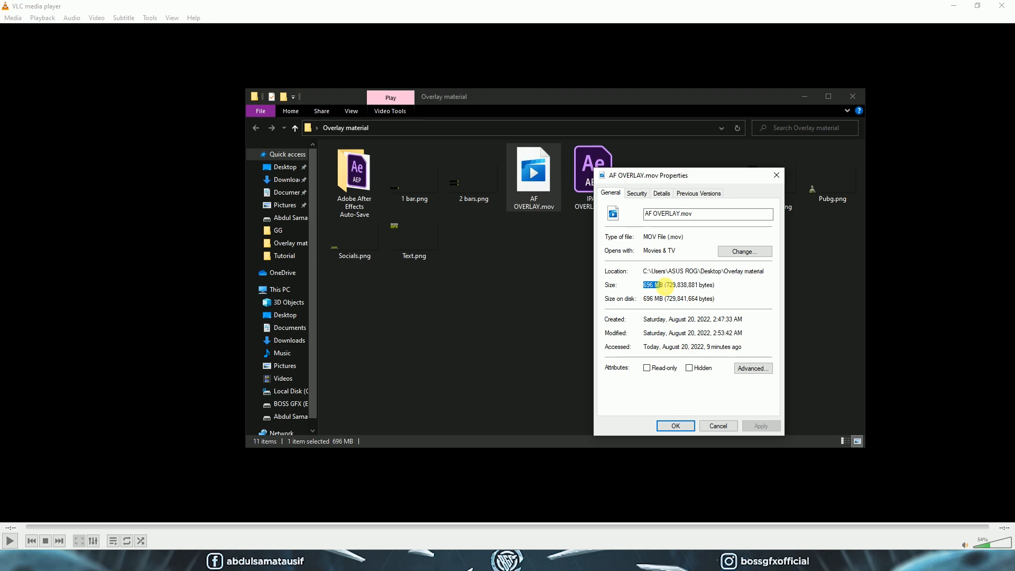
pyautogui.click(777, 176)
pyautogui.click(659, 5)
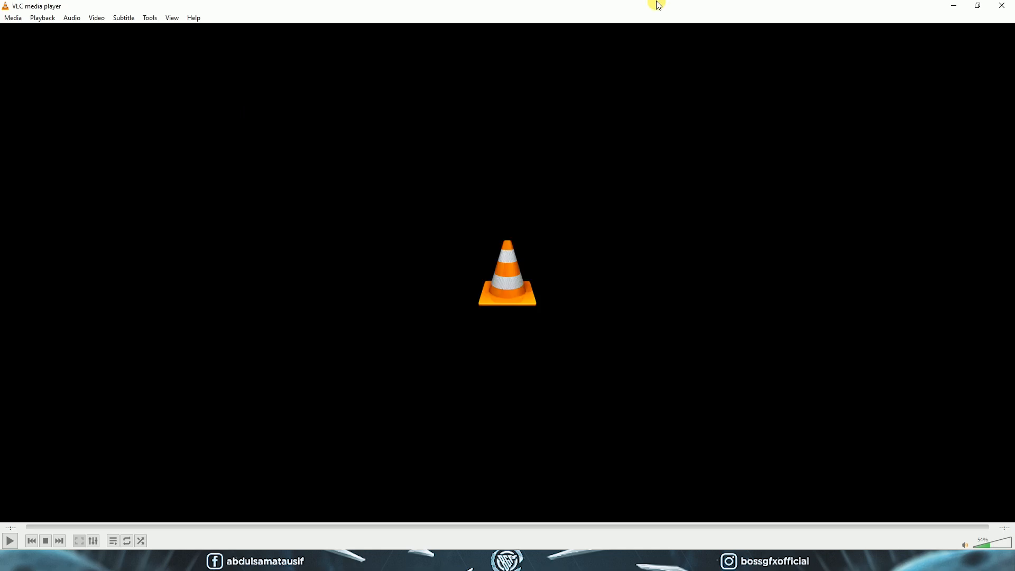
# - Start a Convert / Save job with AF OVERLAY.mov from the Desktop's Overlay material folder as its source
pyautogui.click(19, 19)
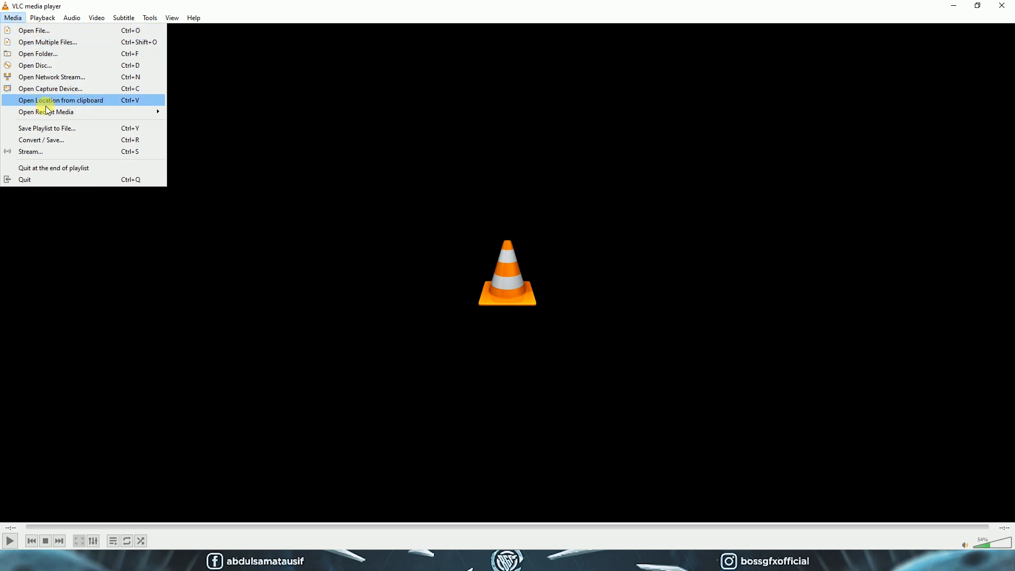
pyautogui.click(49, 142)
pyautogui.click(606, 229)
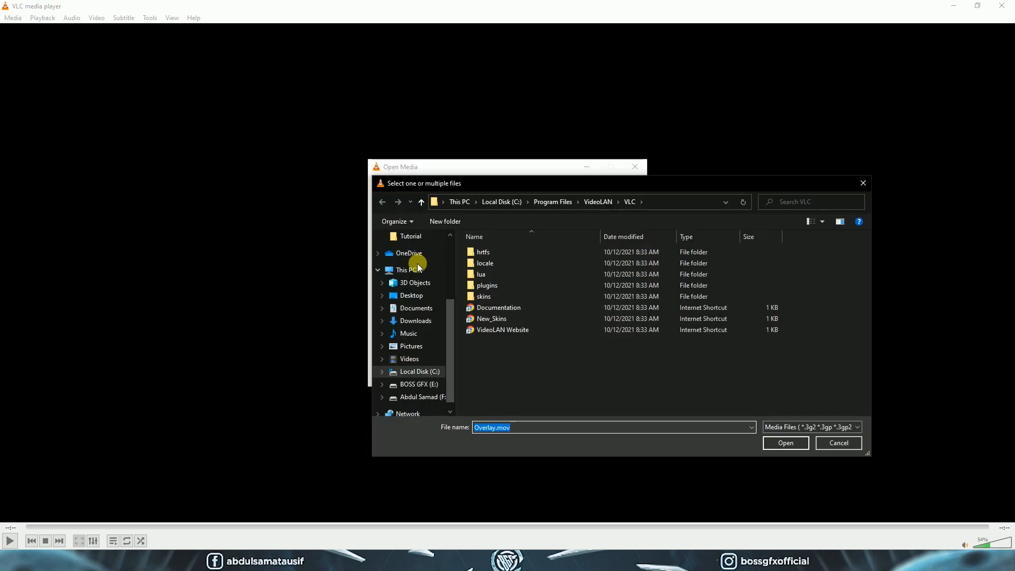
pyautogui.click(417, 296)
pyautogui.doubleClick(499, 291)
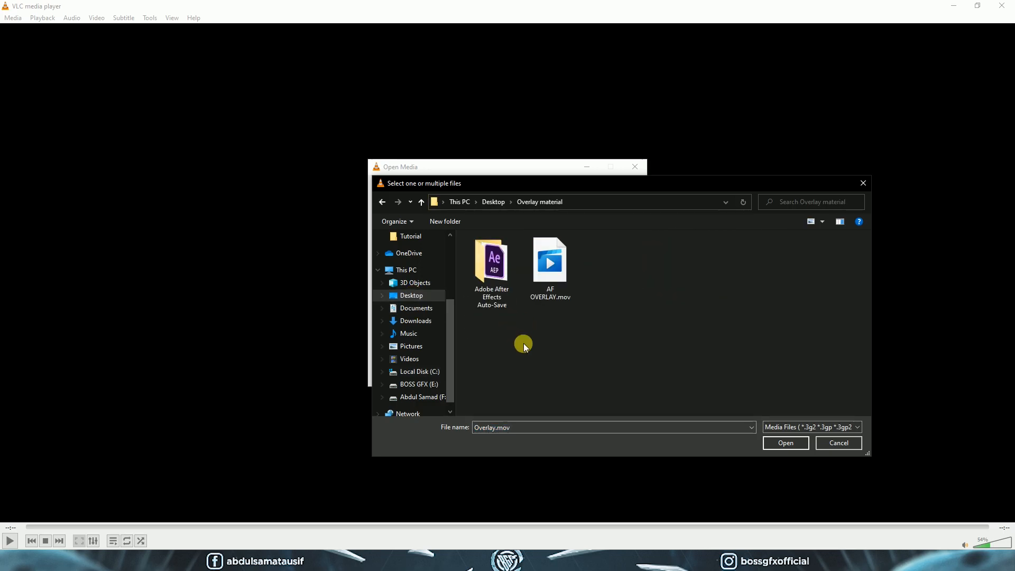
pyautogui.click(558, 297)
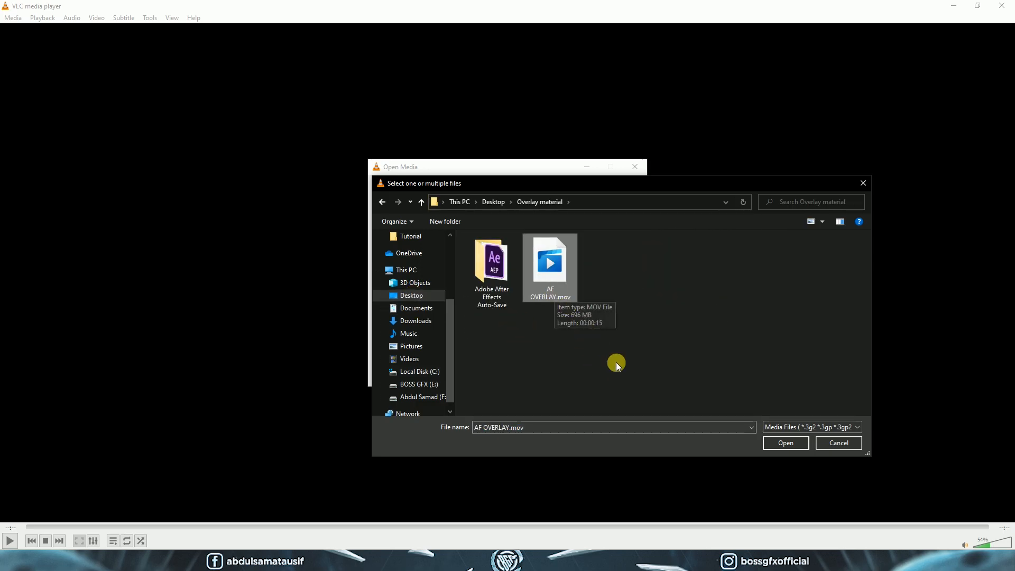
pyautogui.click(773, 443)
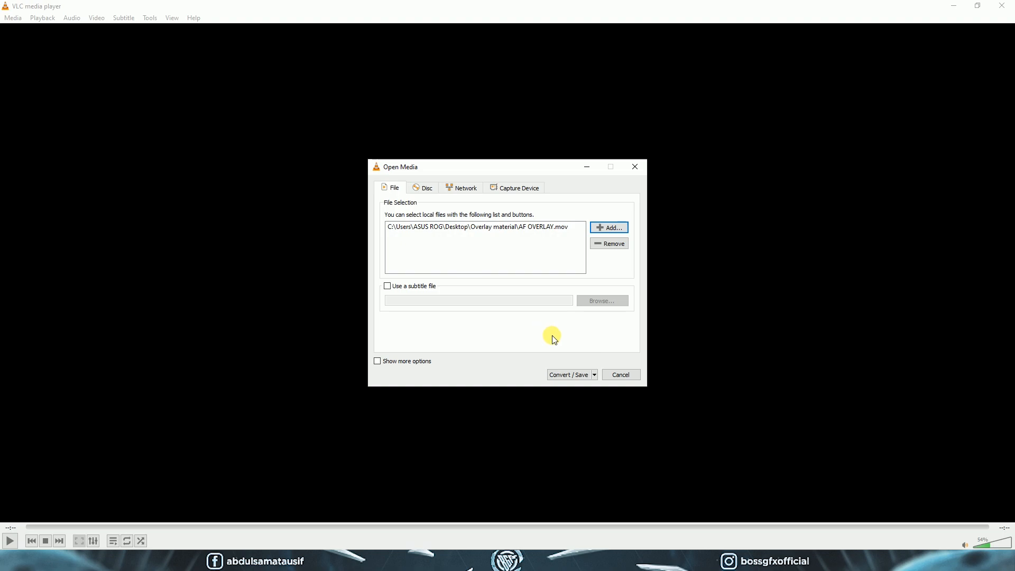
pyautogui.click(572, 375)
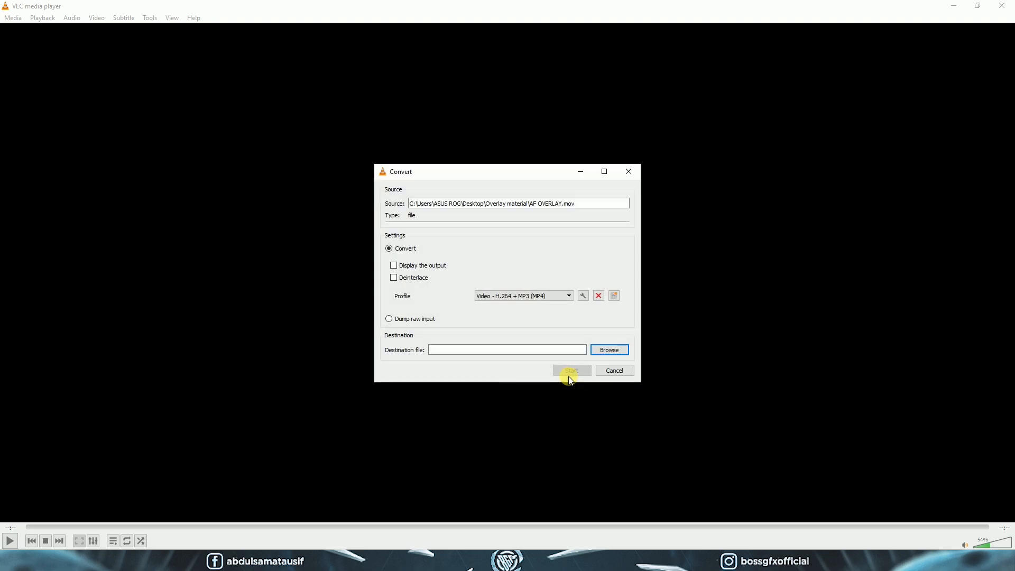
# - Choose the Video - H.264 + MP3 (MP4) profile for the conversion
pyautogui.click(560, 298)
pyautogui.click(561, 300)
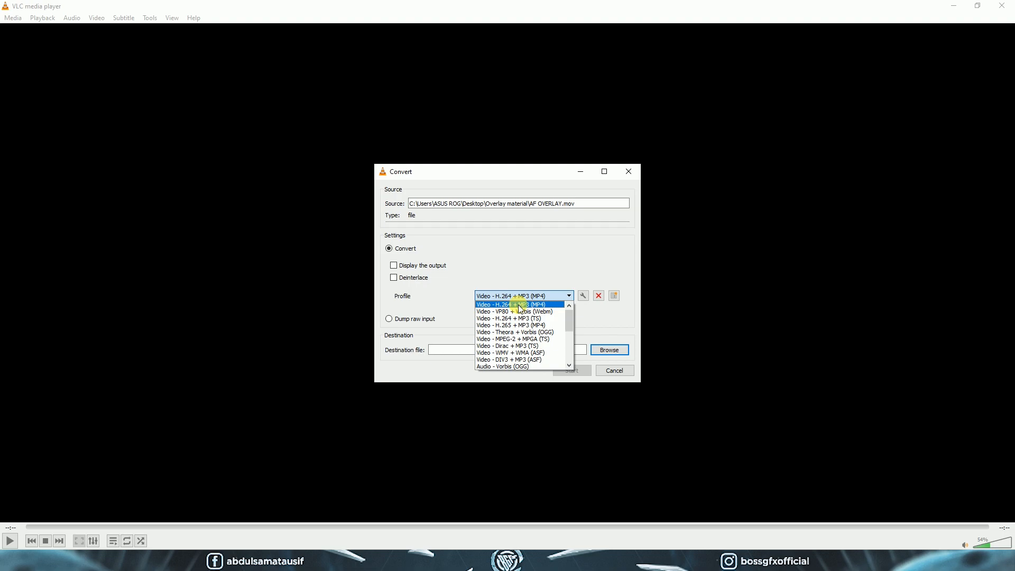
pyautogui.click(537, 306)
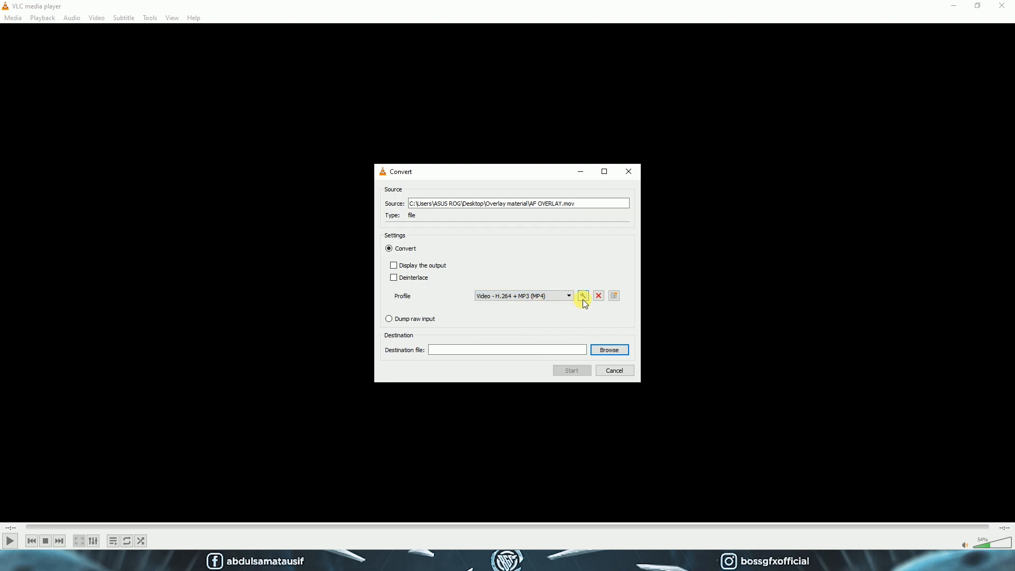
# - Review the selected profile's encapsulation, video codec, audio codec and subtitle settings, and leave without saving
pyautogui.click(584, 296)
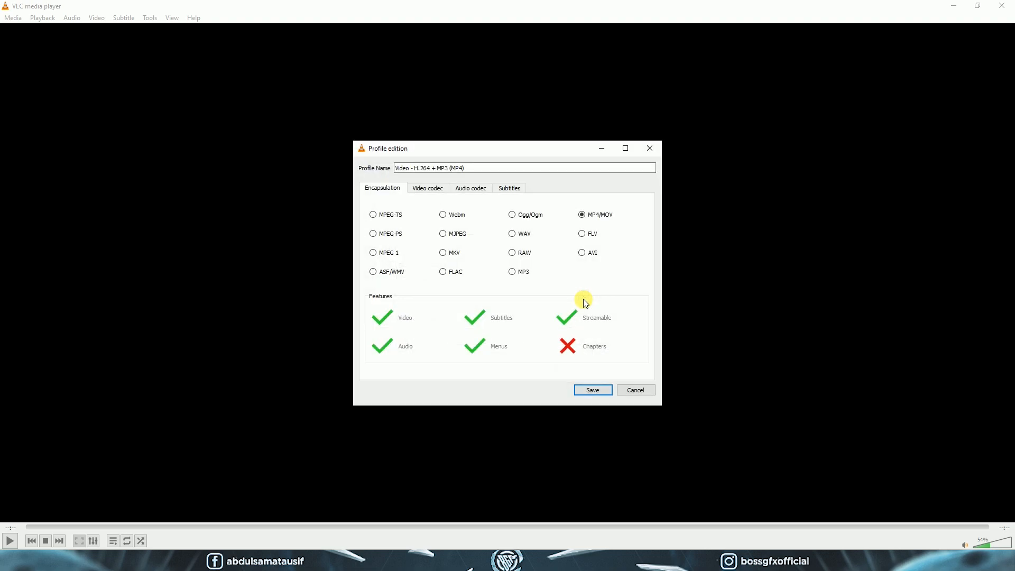
pyautogui.click(430, 188)
pyautogui.click(470, 189)
pyautogui.click(507, 189)
pyautogui.click(379, 187)
pyautogui.click(635, 392)
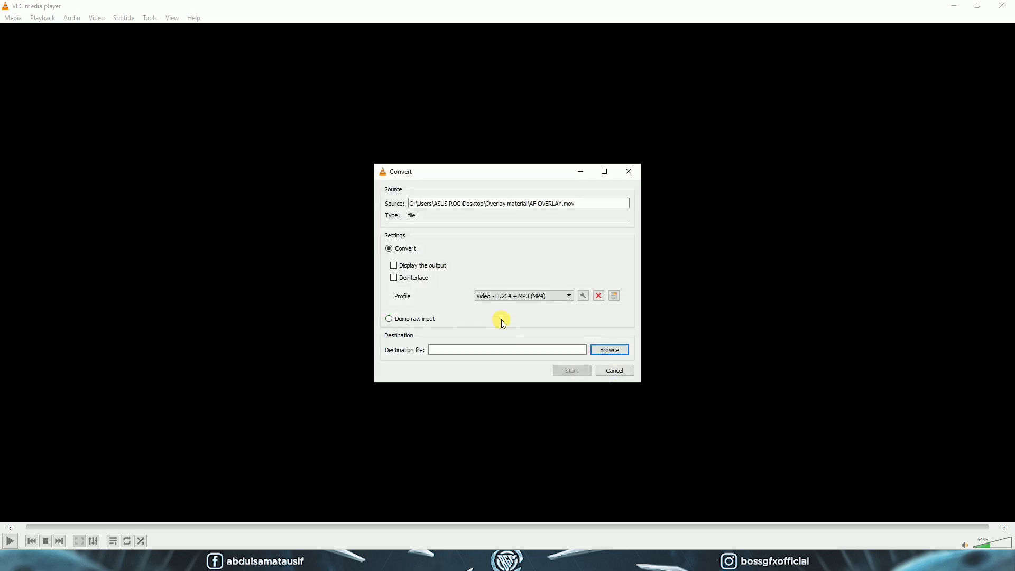
# - Set the destination file to AF OVERLAY.mp4 in the Overlay material folder and start the conversion
pyautogui.click(602, 350)
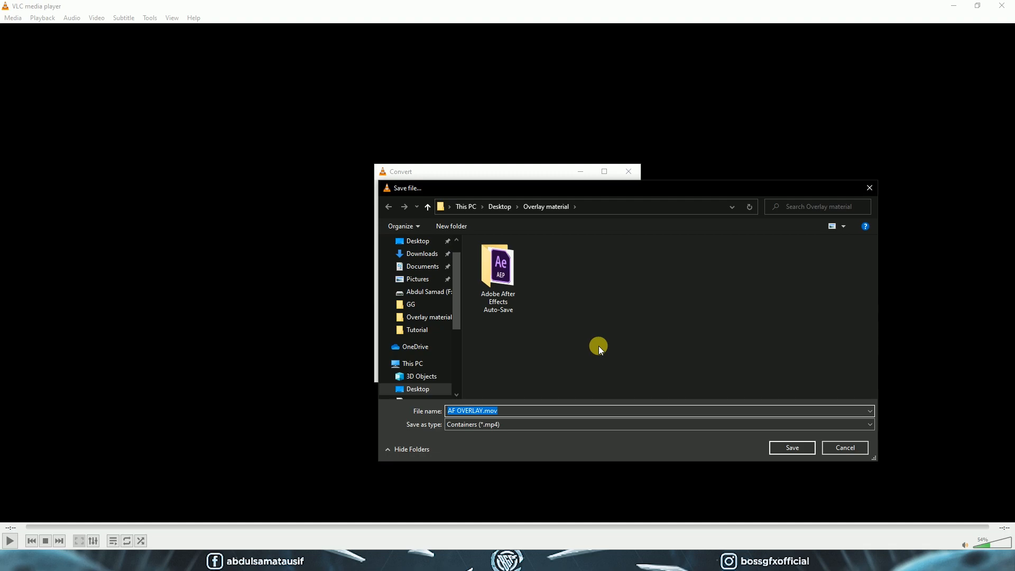
pyautogui.moveTo(491, 417); pyautogui.dragTo(511, 417)
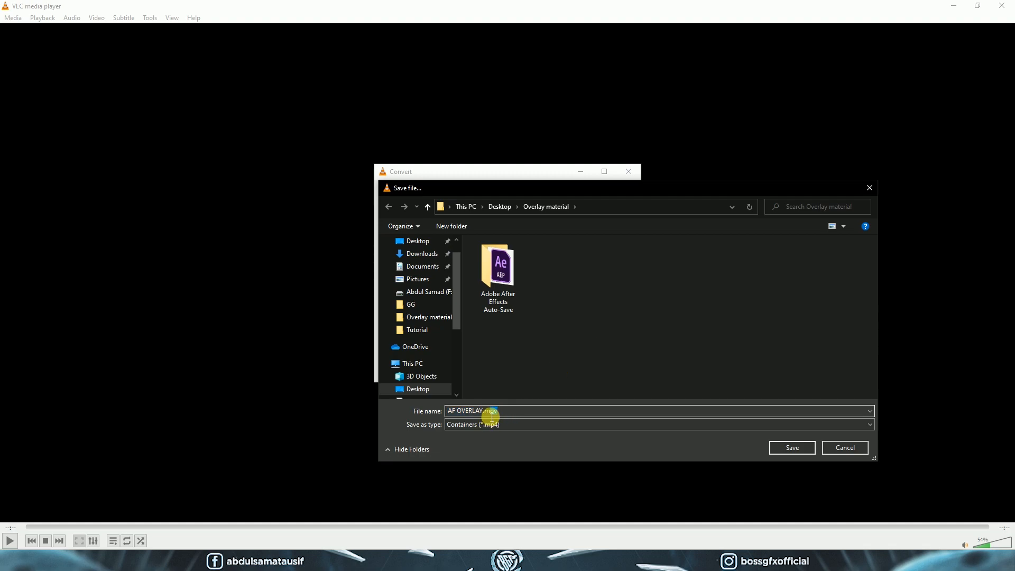
pyautogui.moveTo(503, 415); pyautogui.dragTo(492, 419)
pyautogui.write('mp4')
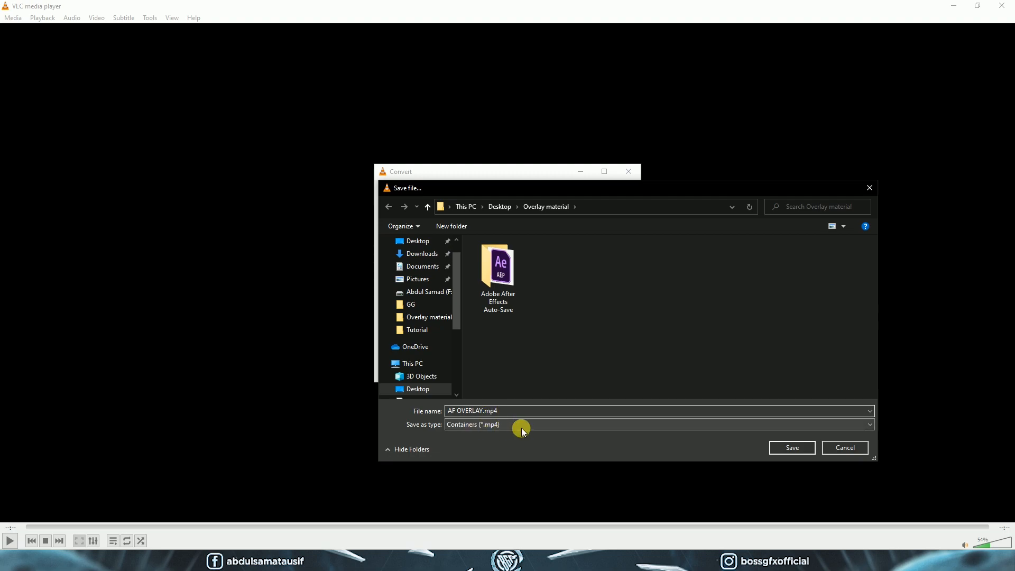
pyautogui.press('Return')
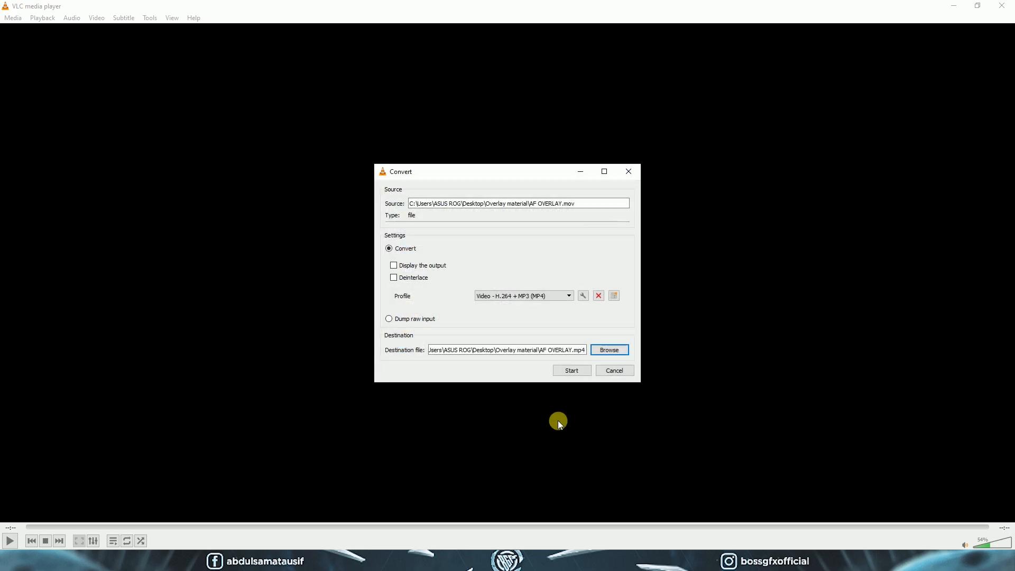
pyautogui.click(573, 370)
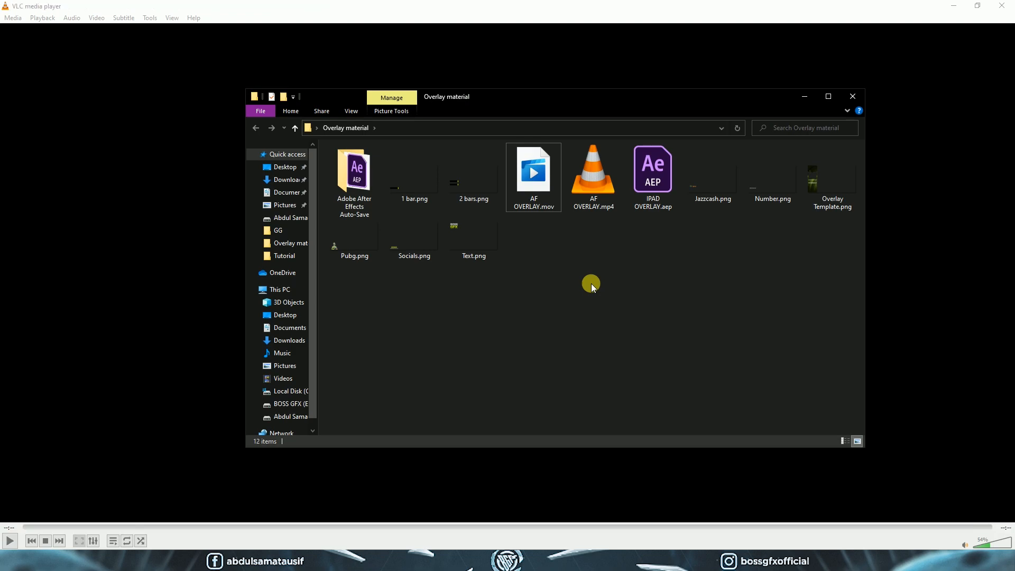
# - Check the file size of the converted AF OVERLAY.mp4 in its properties
pyautogui.click(584, 181)
pyautogui.doubleClick(584, 182)
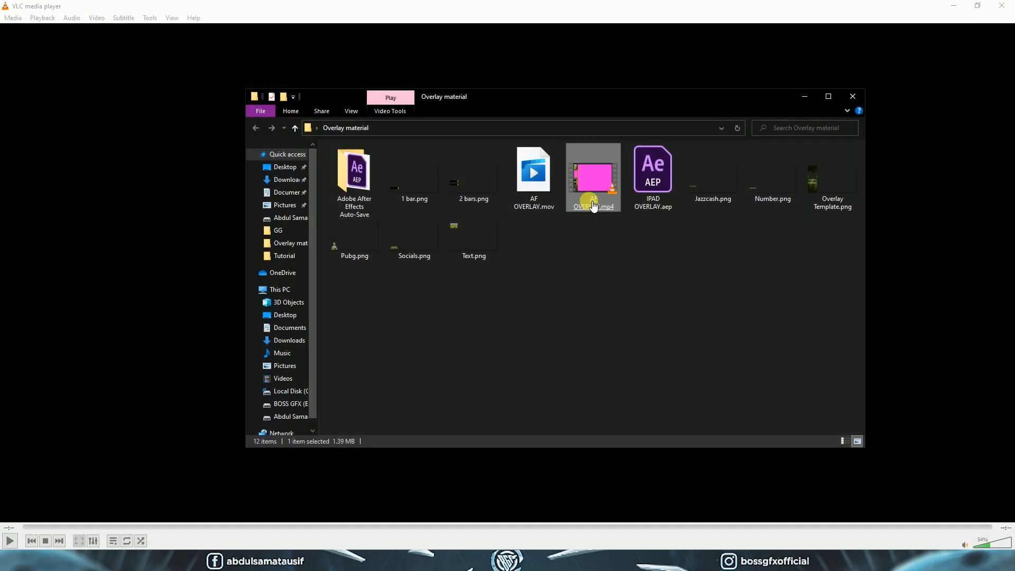
pyautogui.rightClick(594, 206)
pyautogui.click(528, 473)
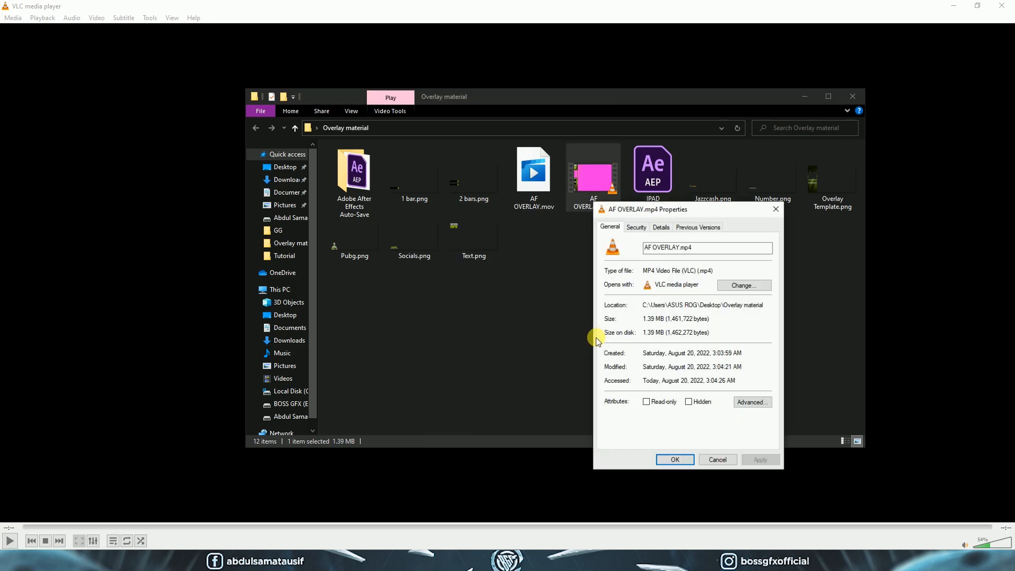
pyautogui.moveTo(658, 189); pyautogui.dragTo(647, 163)
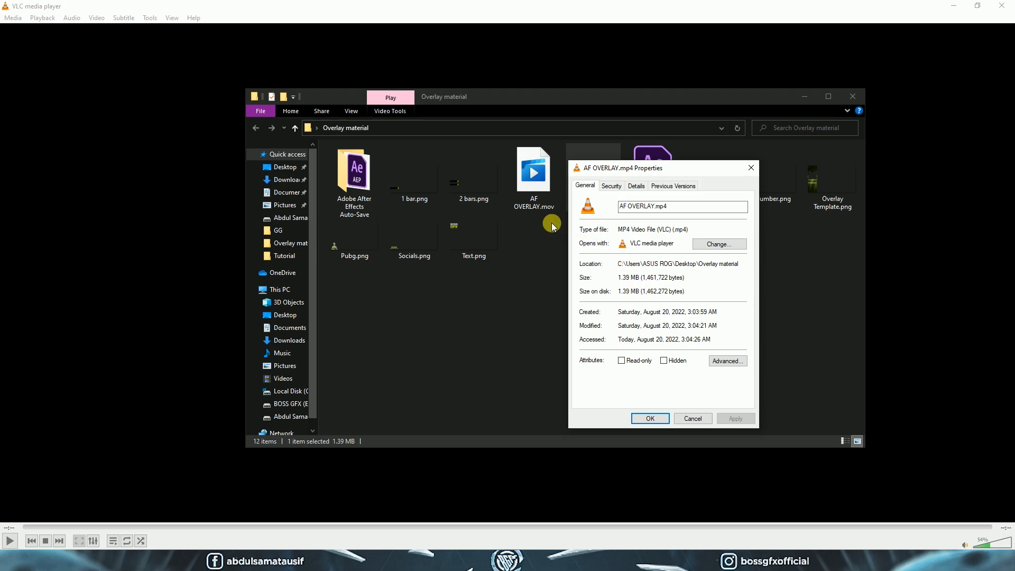
pyautogui.click(752, 167)
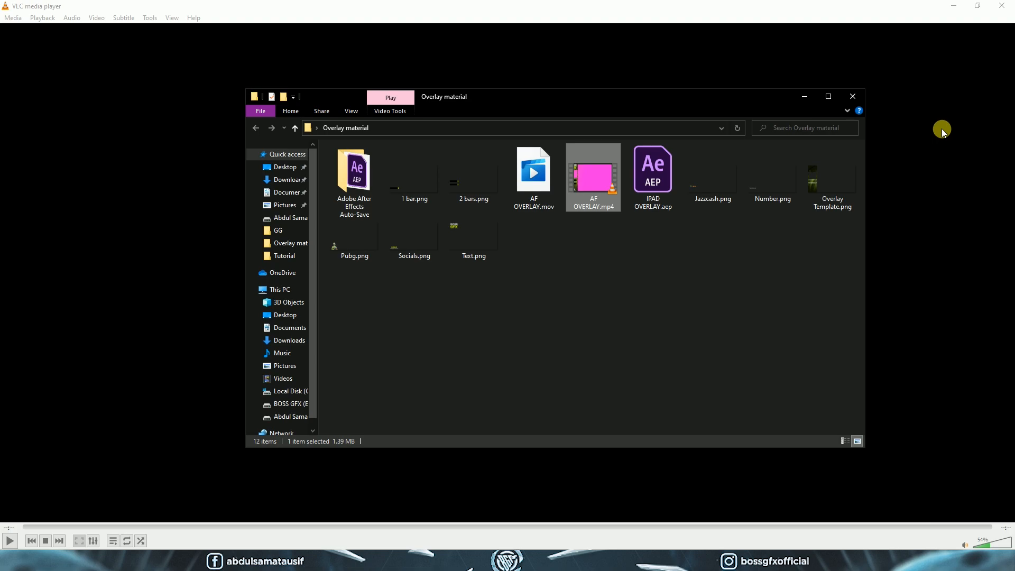
# - Close VLC media player and maximize the Overlay material folder window
pyautogui.click(1002, 5)
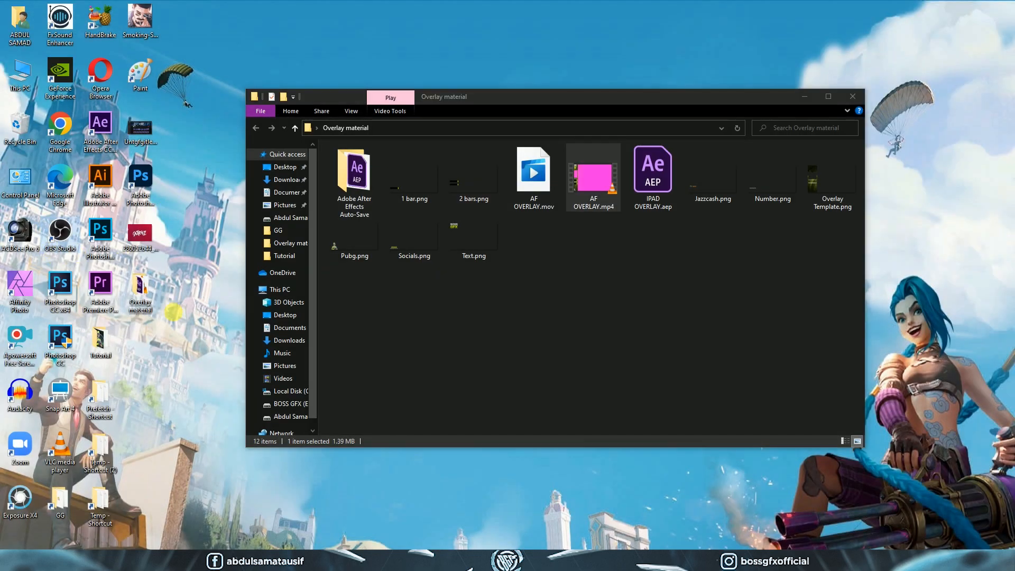
pyautogui.click(829, 97)
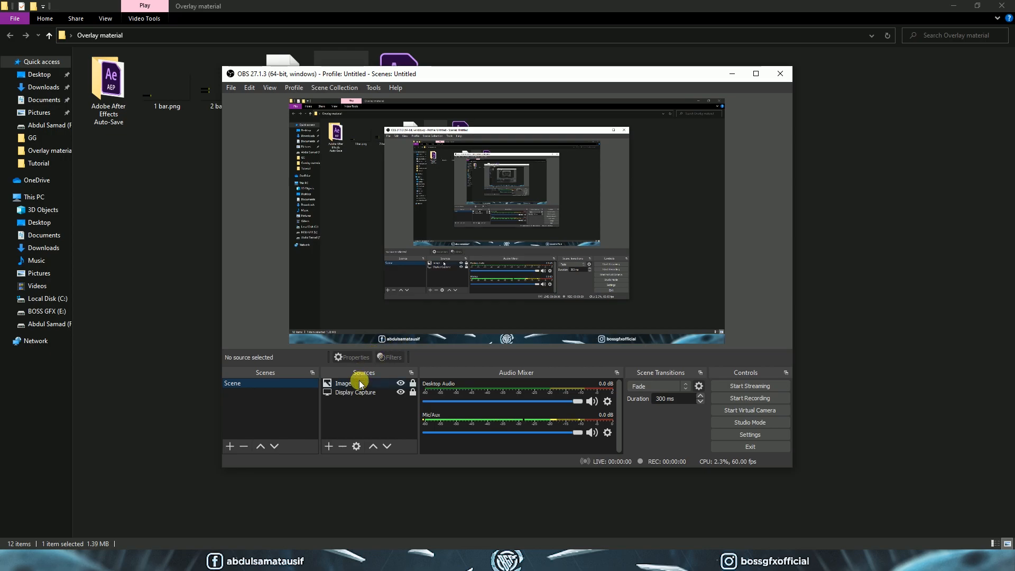
# - In OBS Studio, hide the Image source and add a new Media Source to the scene
pyautogui.click(400, 383)
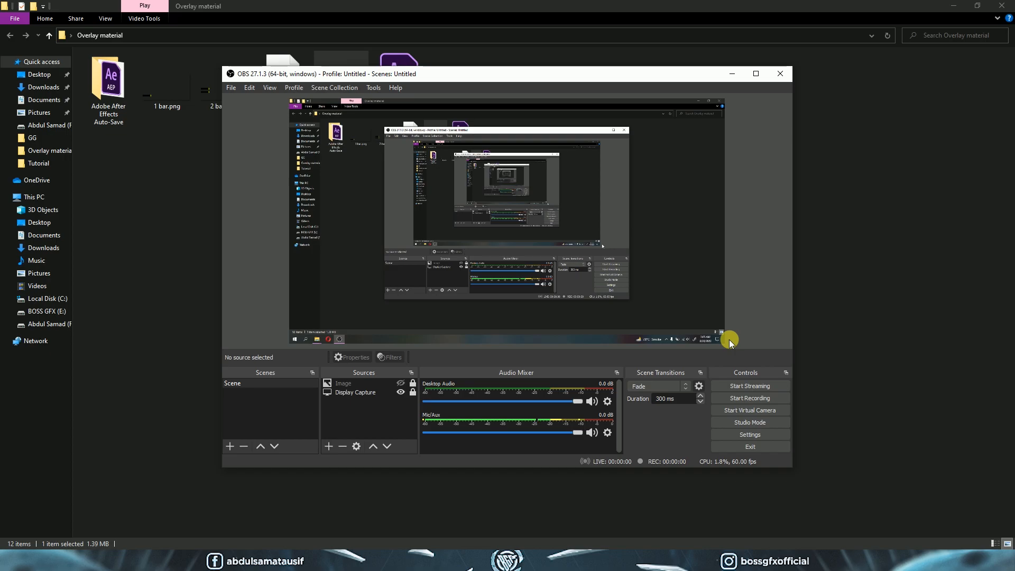
pyautogui.click(330, 448)
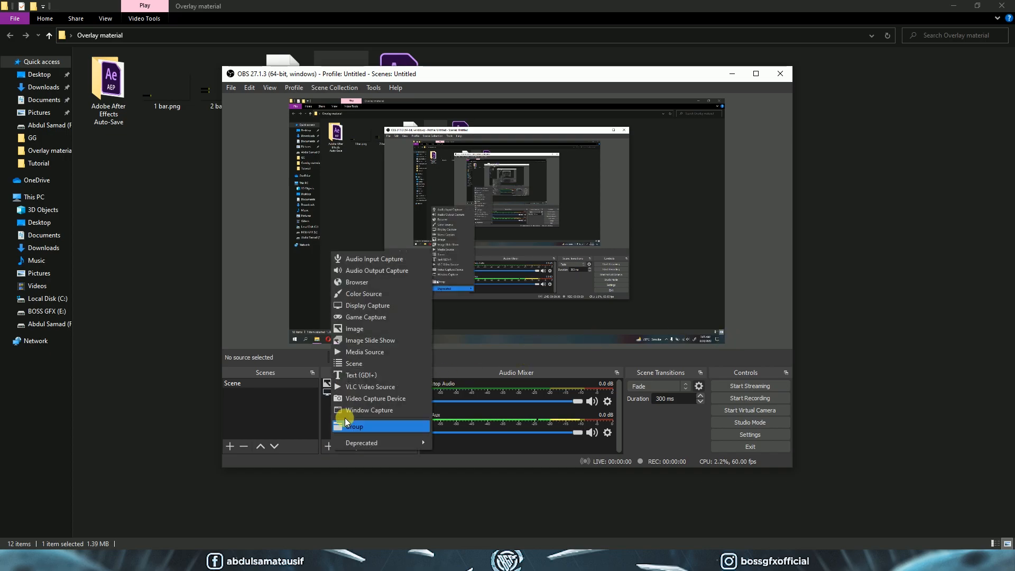
pyautogui.click(365, 351)
pyautogui.click(535, 347)
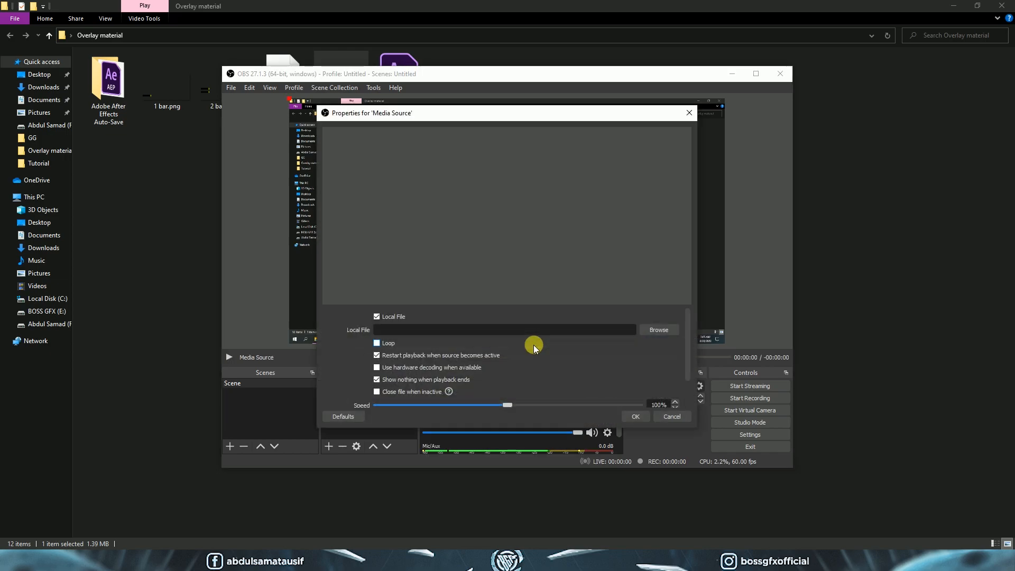
# - Load AF OVERLAY.mp4 from the Desktop's Overlay material folder as the media source's local file, with Loop enabled
pyautogui.click(647, 331)
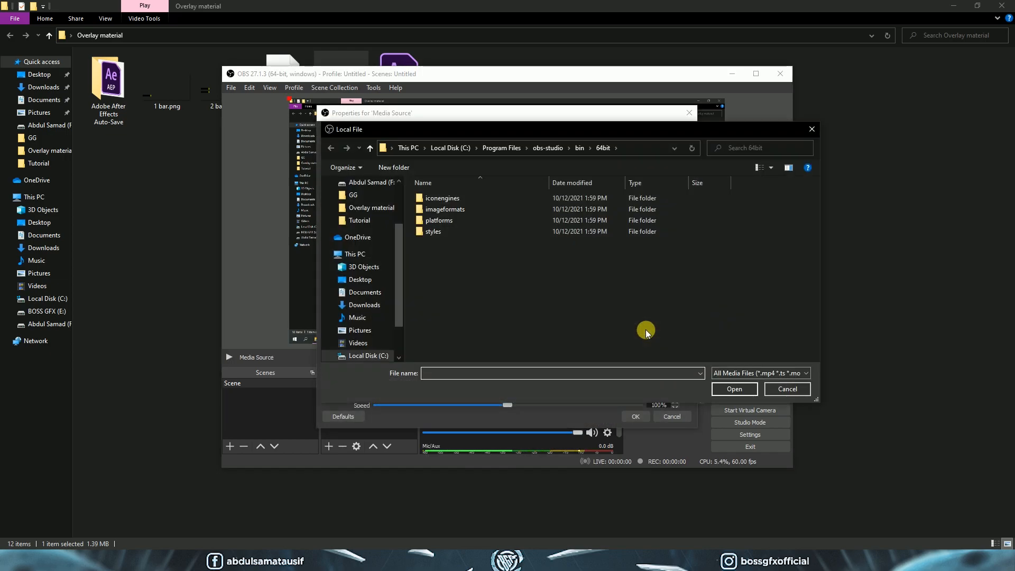
pyautogui.click(385, 213)
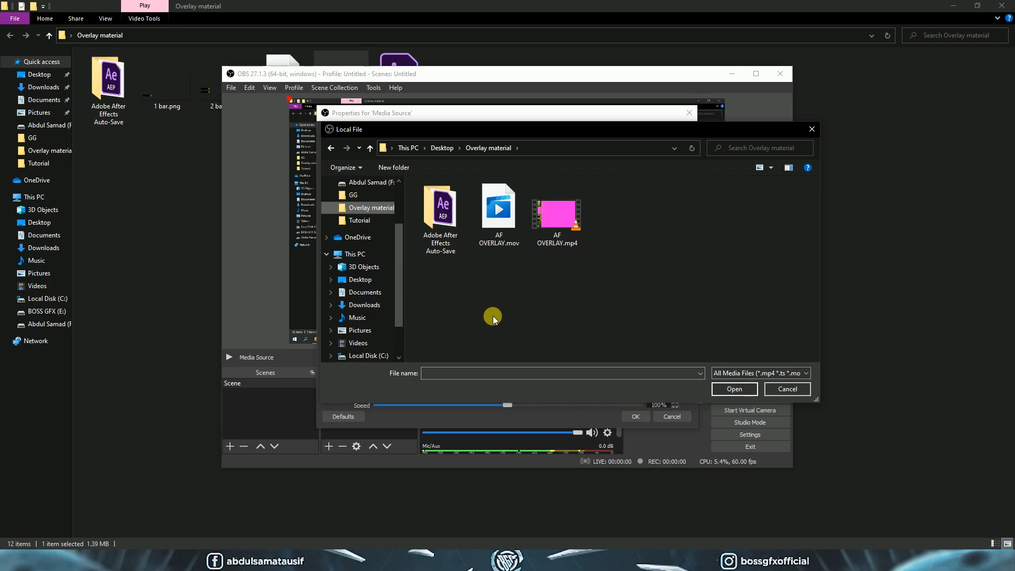
pyautogui.click(578, 244)
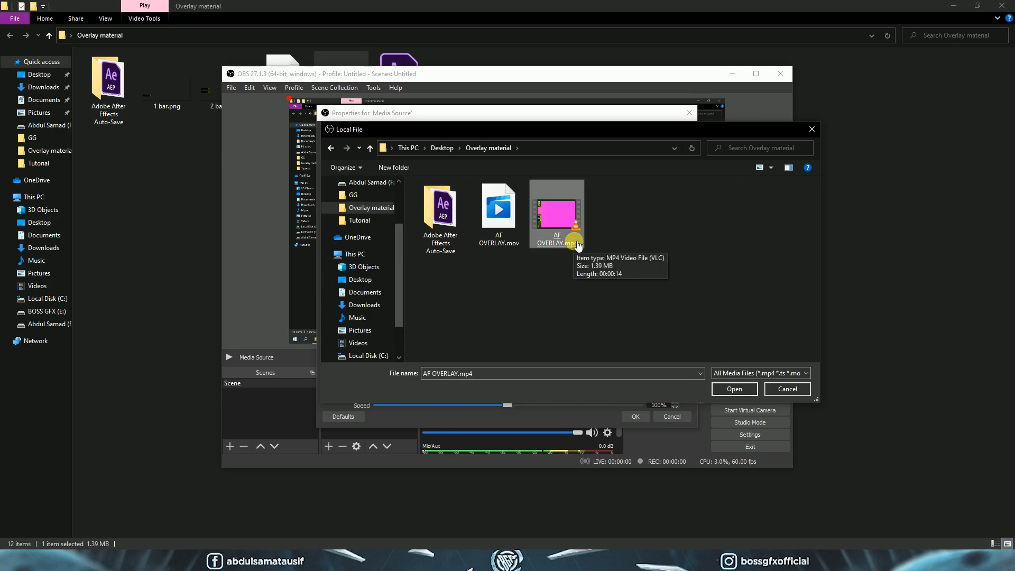
pyautogui.click(484, 240)
pyautogui.doubleClick(565, 228)
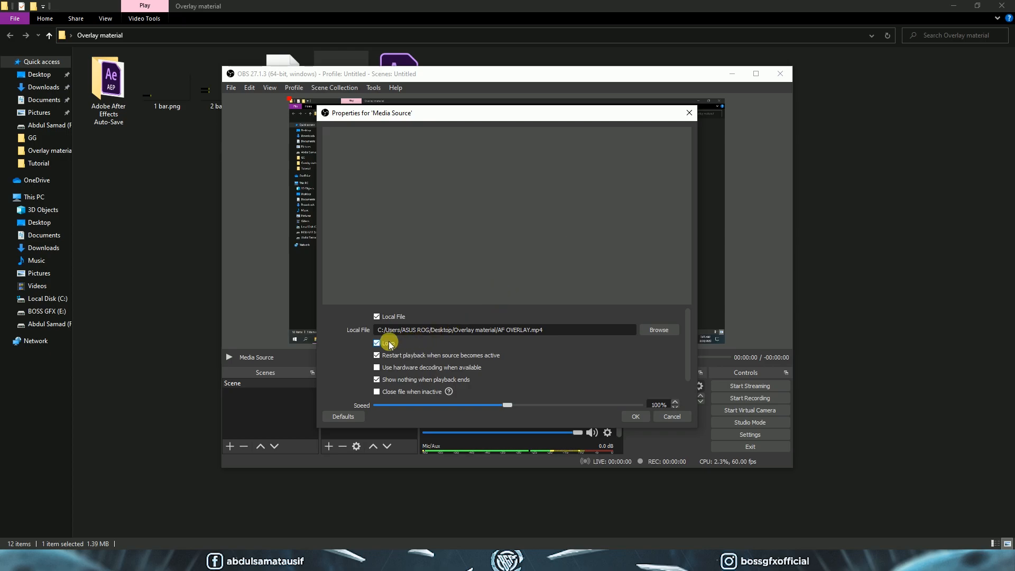
pyautogui.click(644, 418)
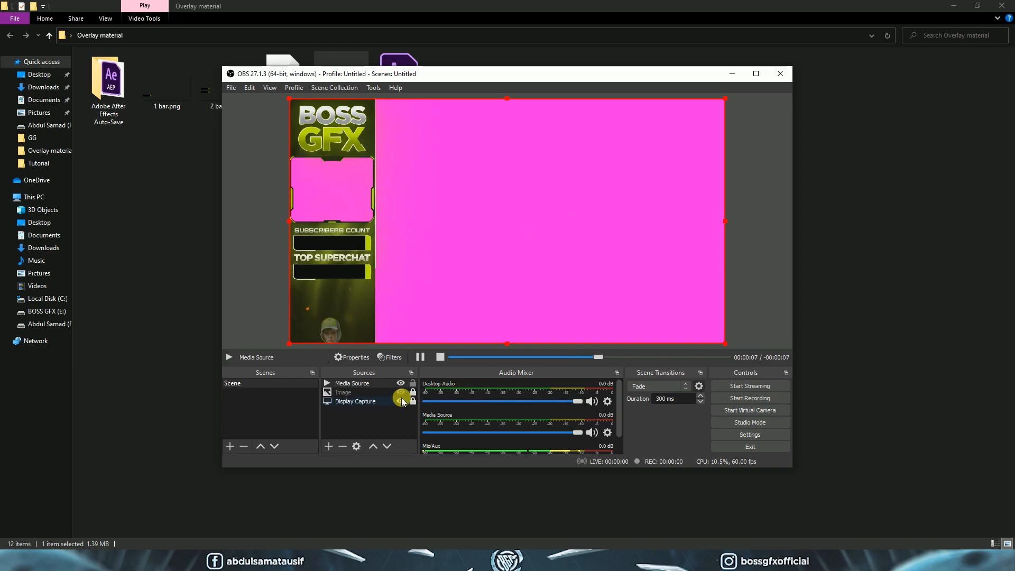
# - Add a Chroma Key effect filter to the Media Source, keeping the default filter name
pyautogui.rightClick(388, 389)
pyautogui.click(396, 424)
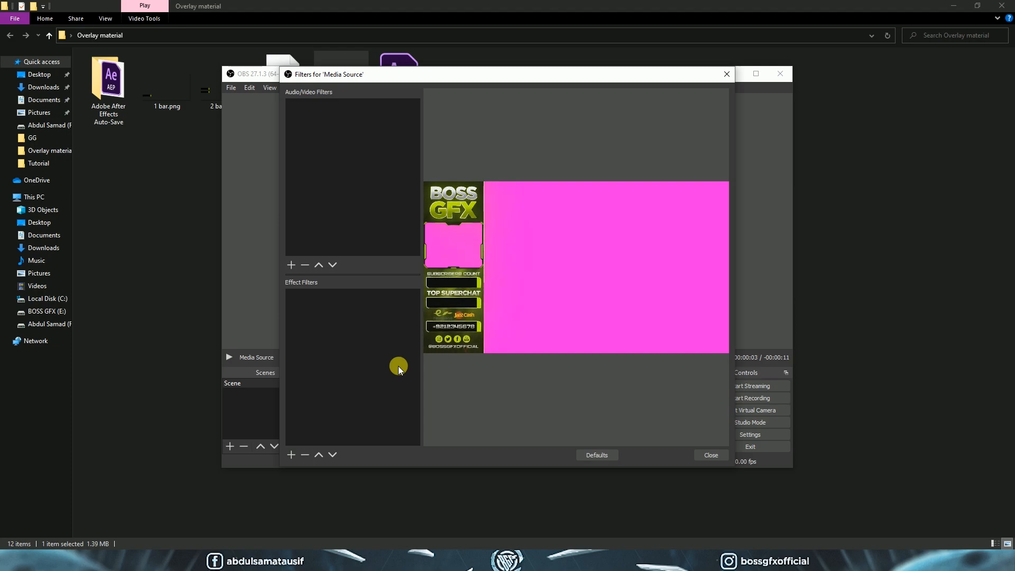
pyautogui.click(291, 454)
pyautogui.click(314, 345)
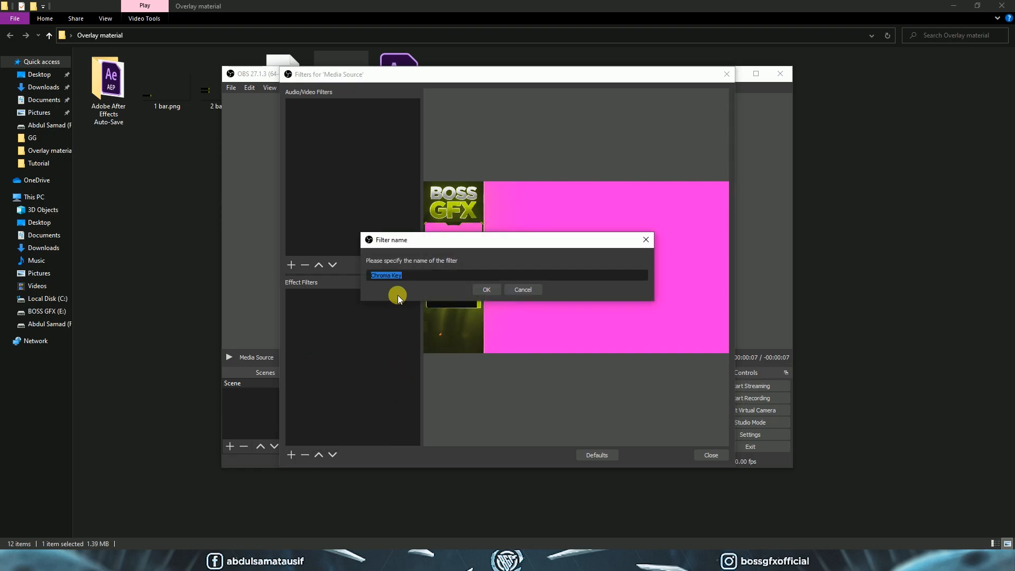
pyautogui.click(485, 290)
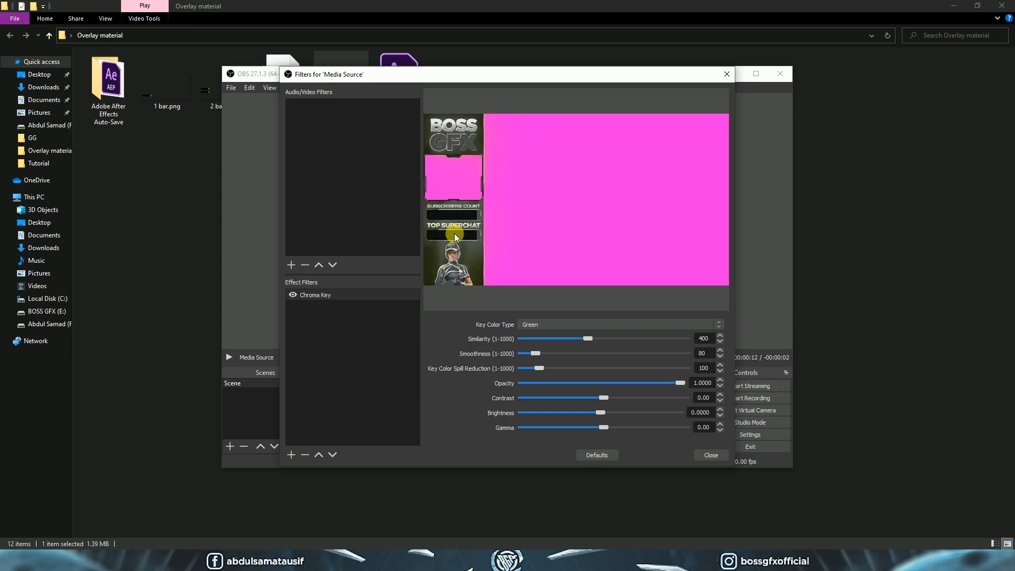
# - Set the Chroma Key filter's key color type to Magenta and close the filter settings
pyautogui.click(551, 326)
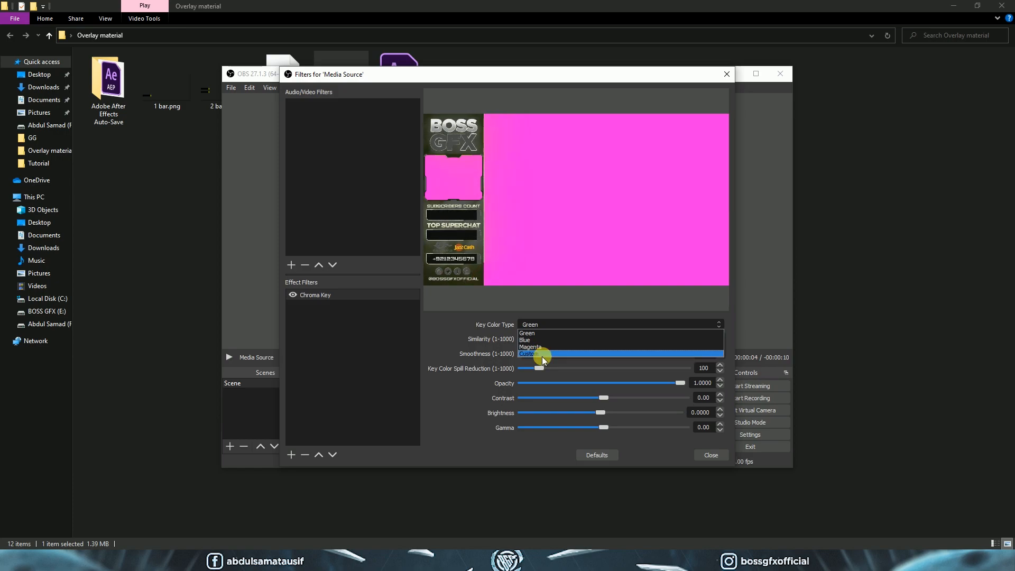
pyautogui.click(544, 348)
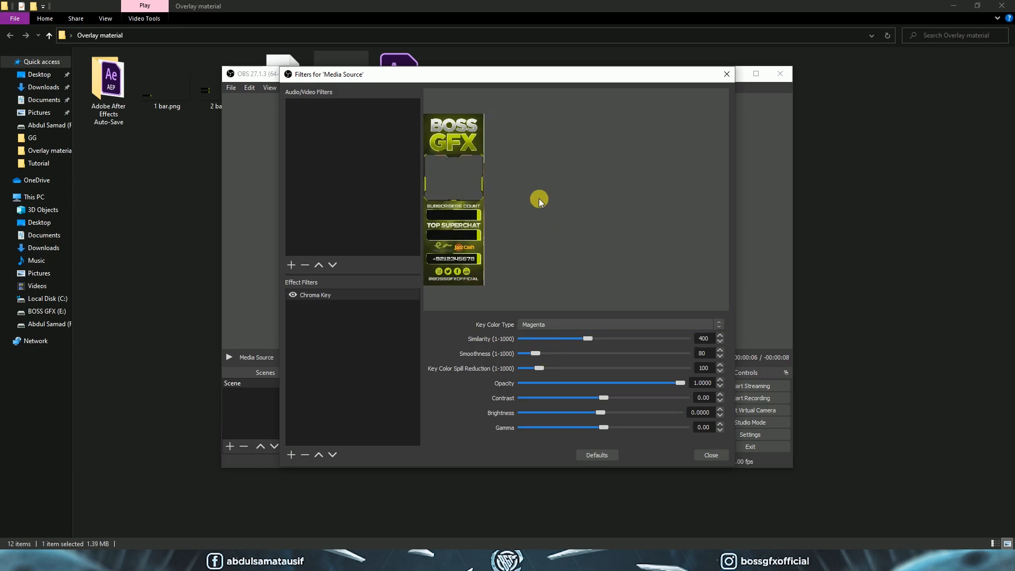
pyautogui.click(712, 455)
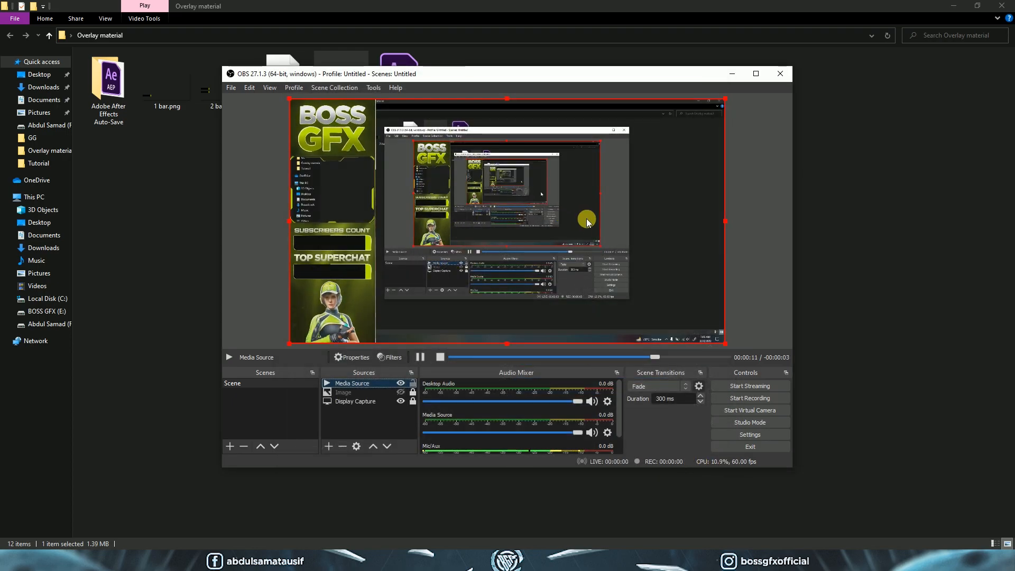
# - Preview the keyed overlay over the bare desktop by minimizing the folder window, and bring the folder and OBS windows back
pyautogui.click(954, 6)
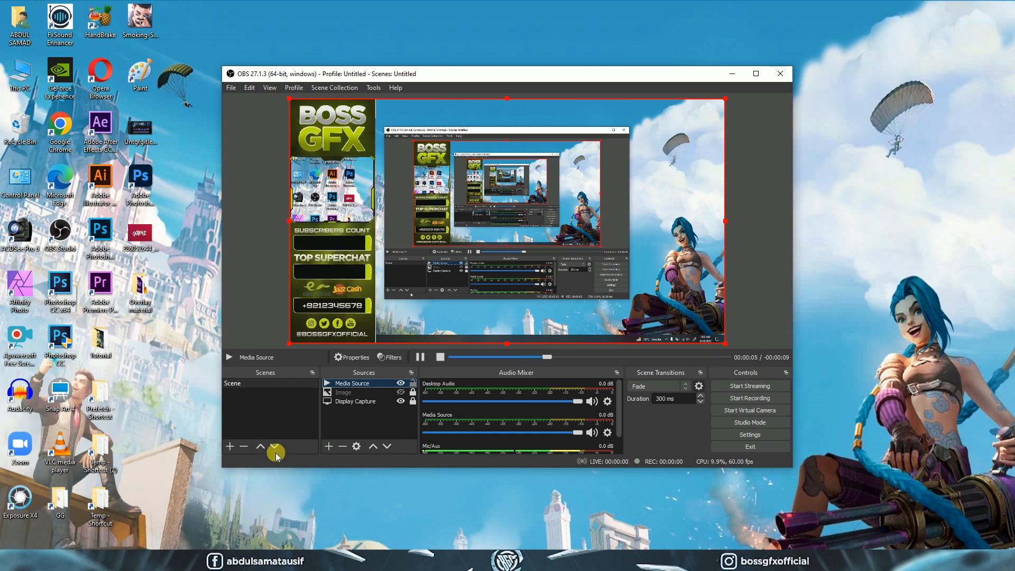
pyautogui.click(82, 559)
pyautogui.click(129, 532)
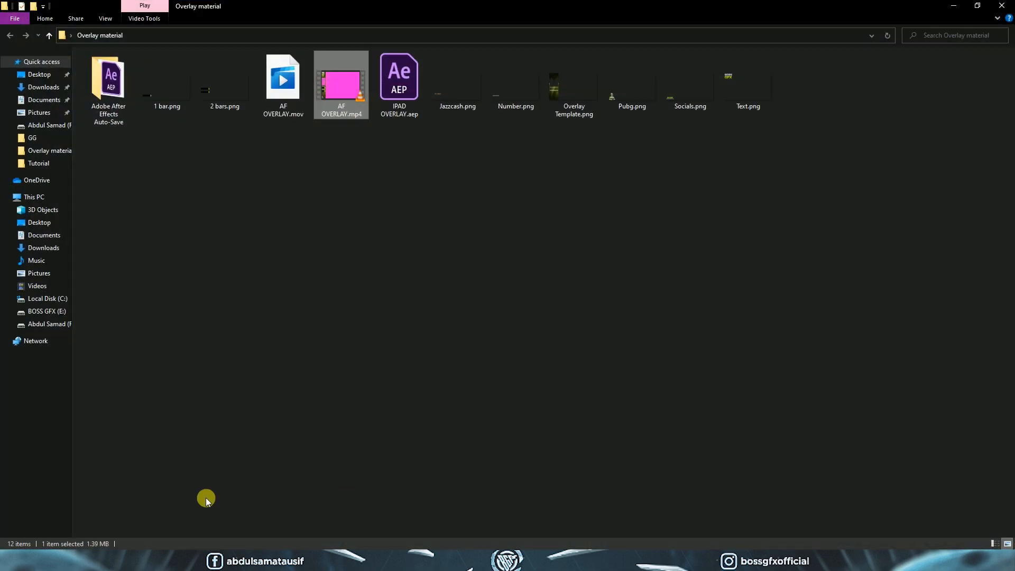
pyautogui.click(165, 559)
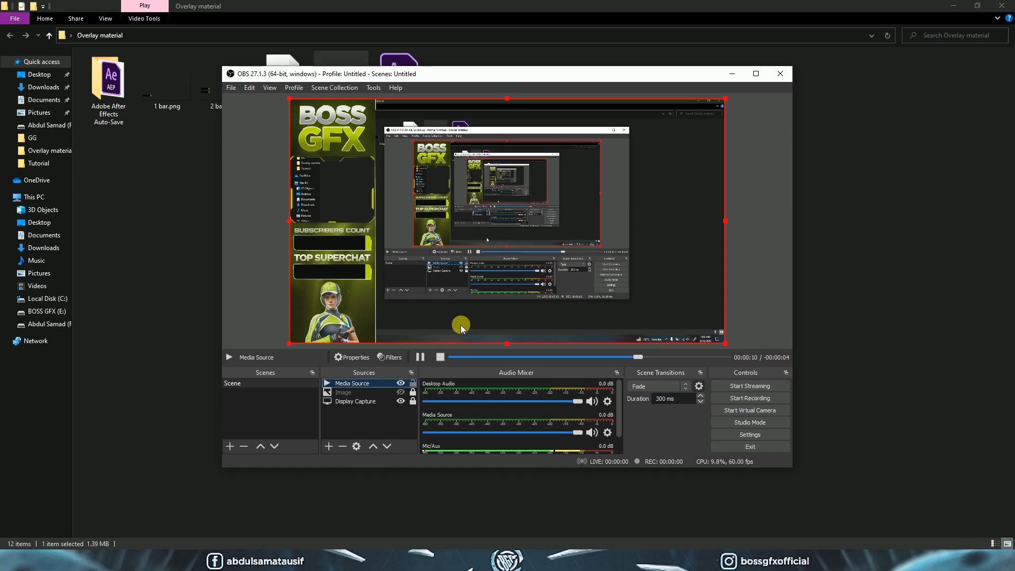